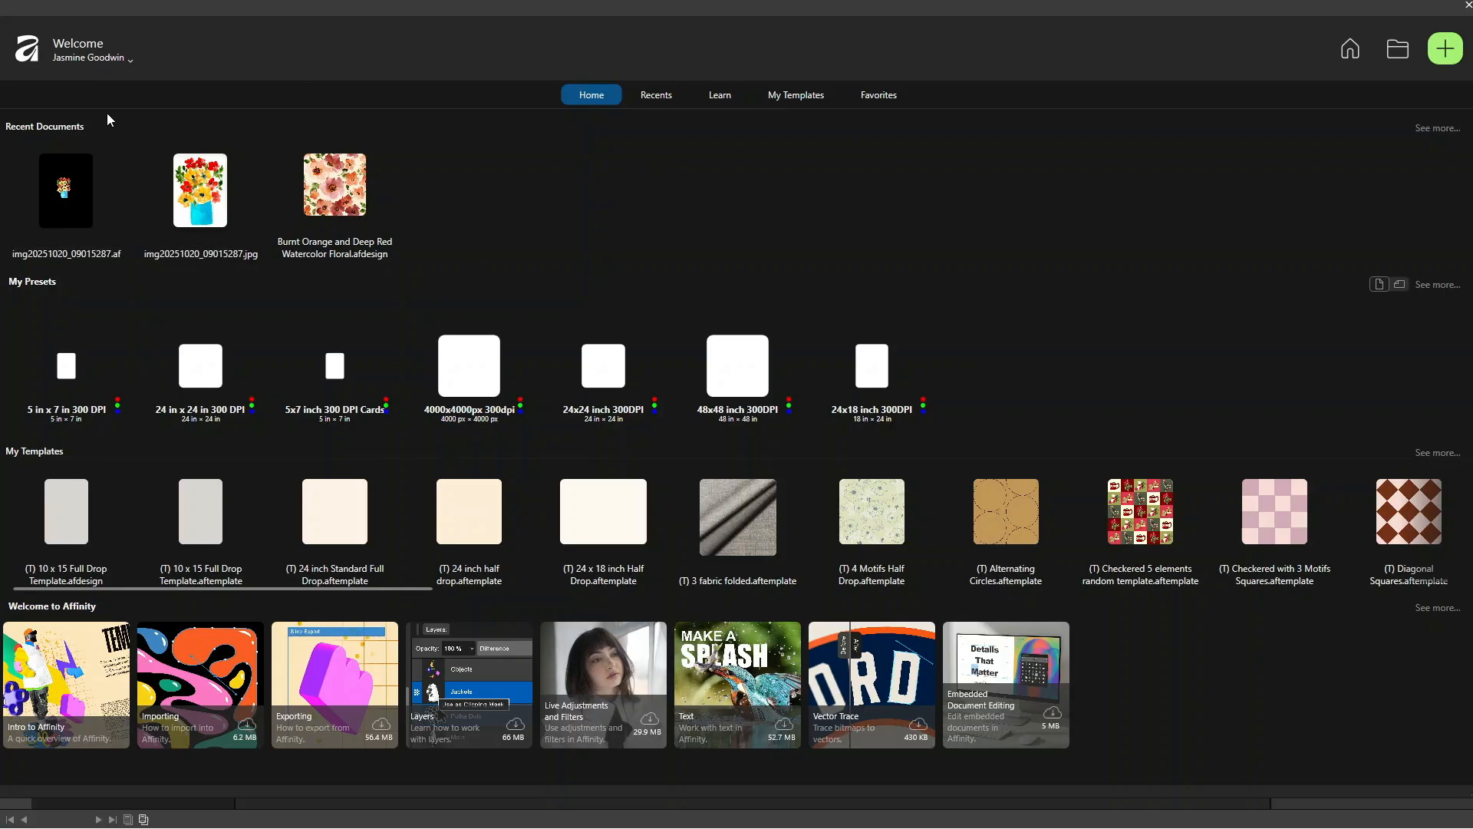
Step: Browse the saved pattern templates and return to the welcome overview
left_click(803, 94)
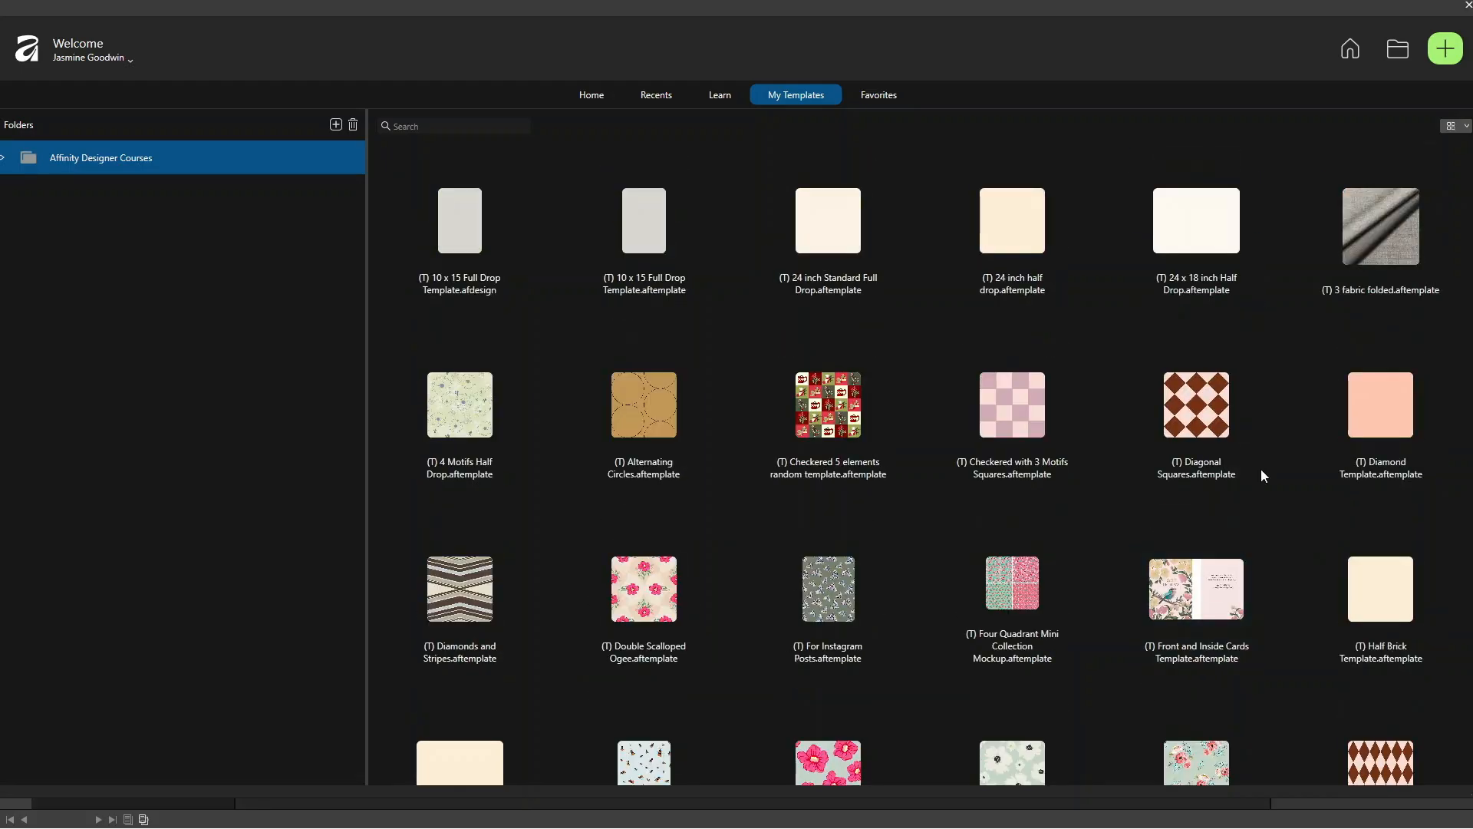
scroll(1337, 516, "down", 5)
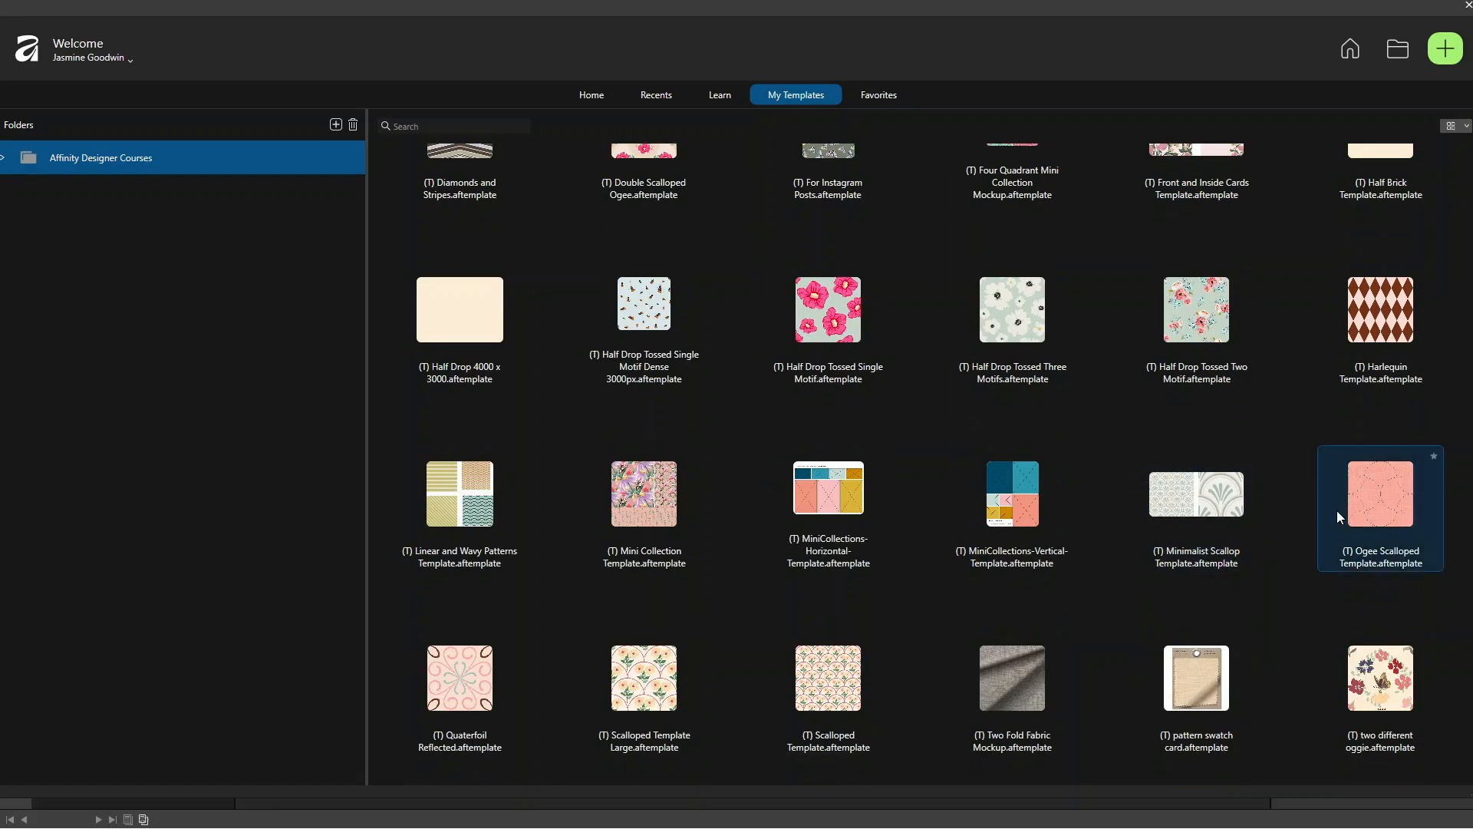
scroll(829, 675, "up", 5)
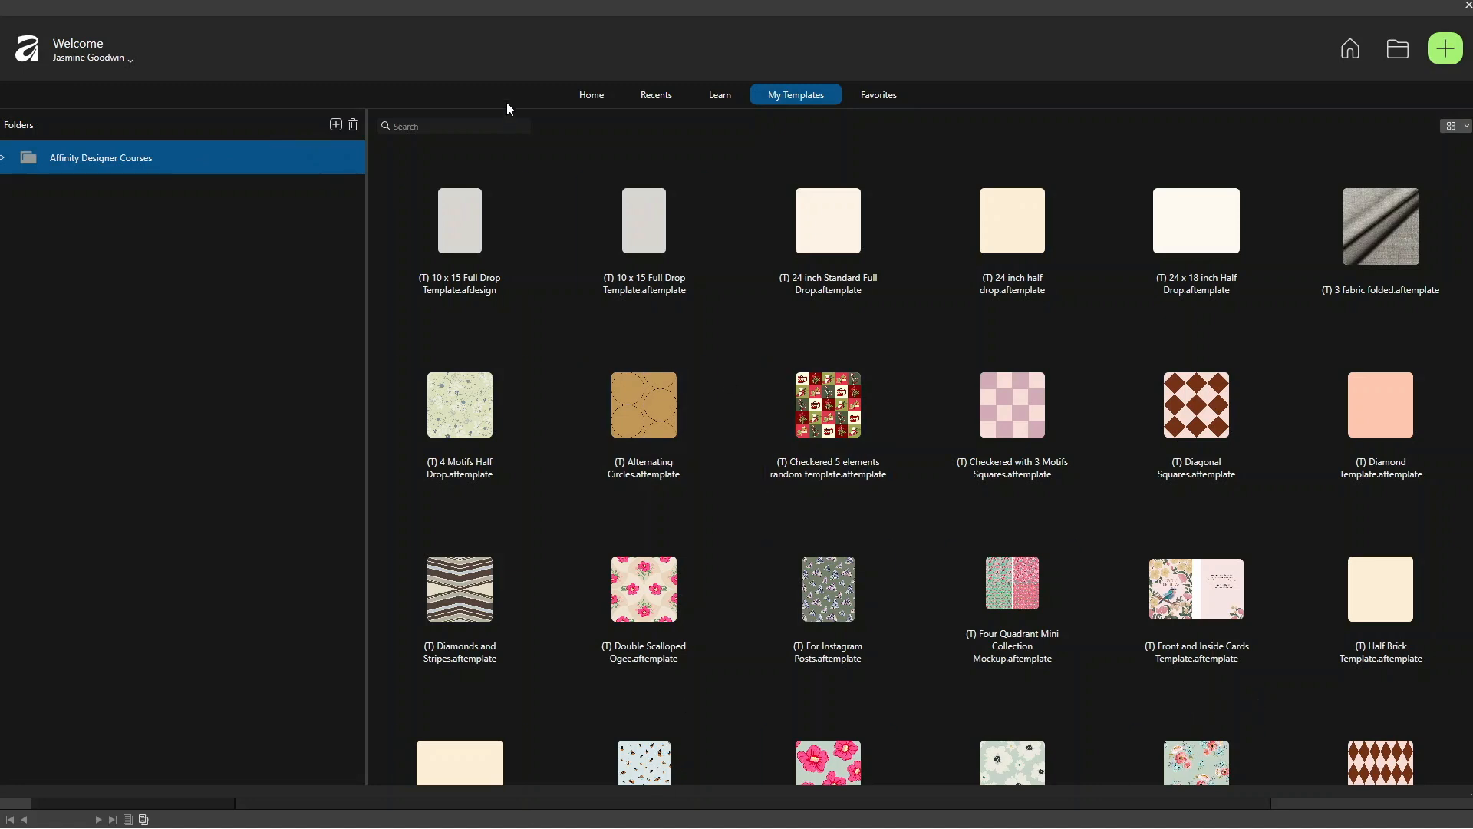
left_click(592, 97)
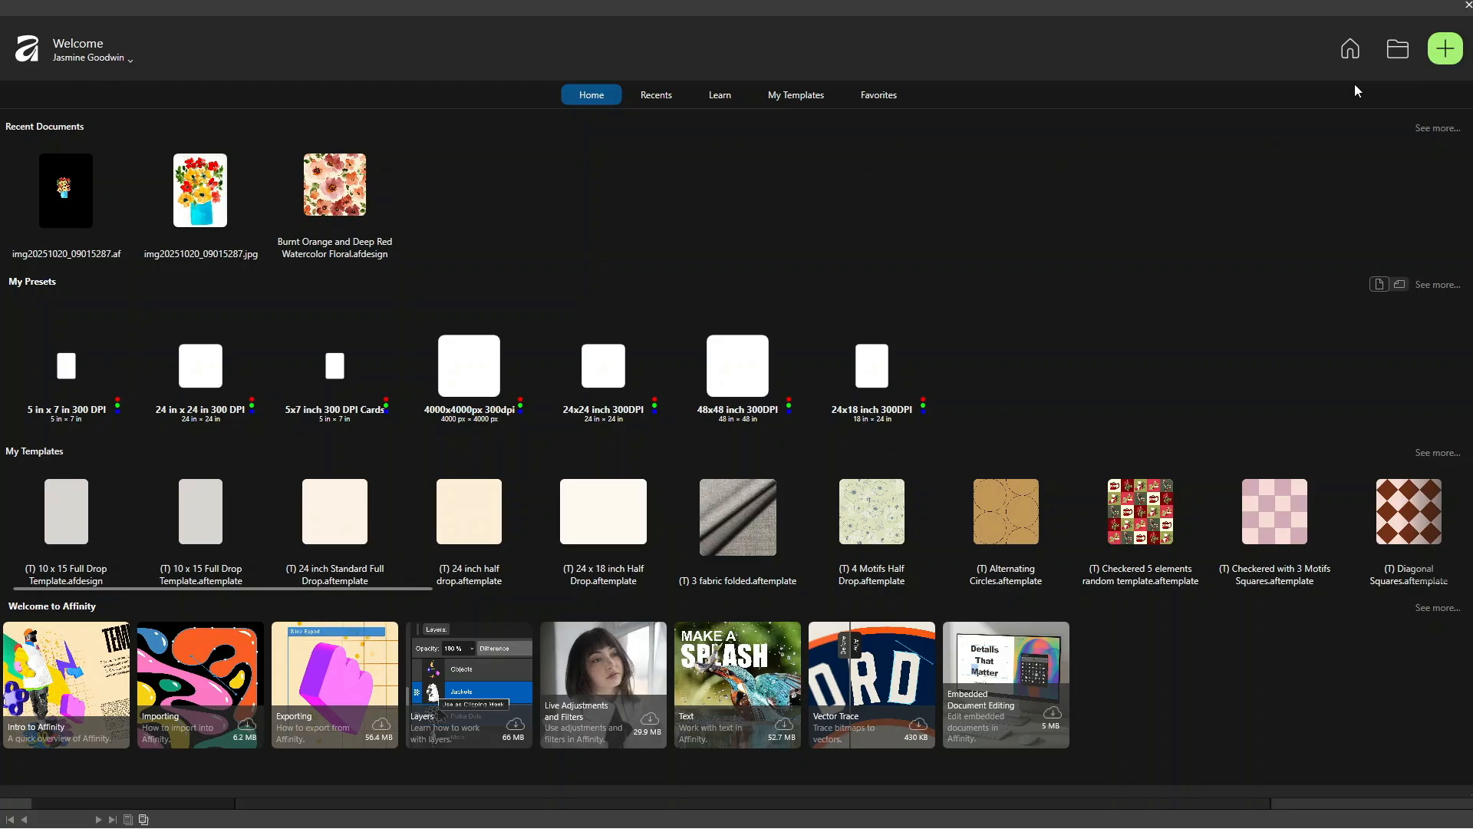
Step: Open img20251020_09015287 from the October 2025 Scans folder in Pictures, choosing its recovery version
left_click(1397, 48)
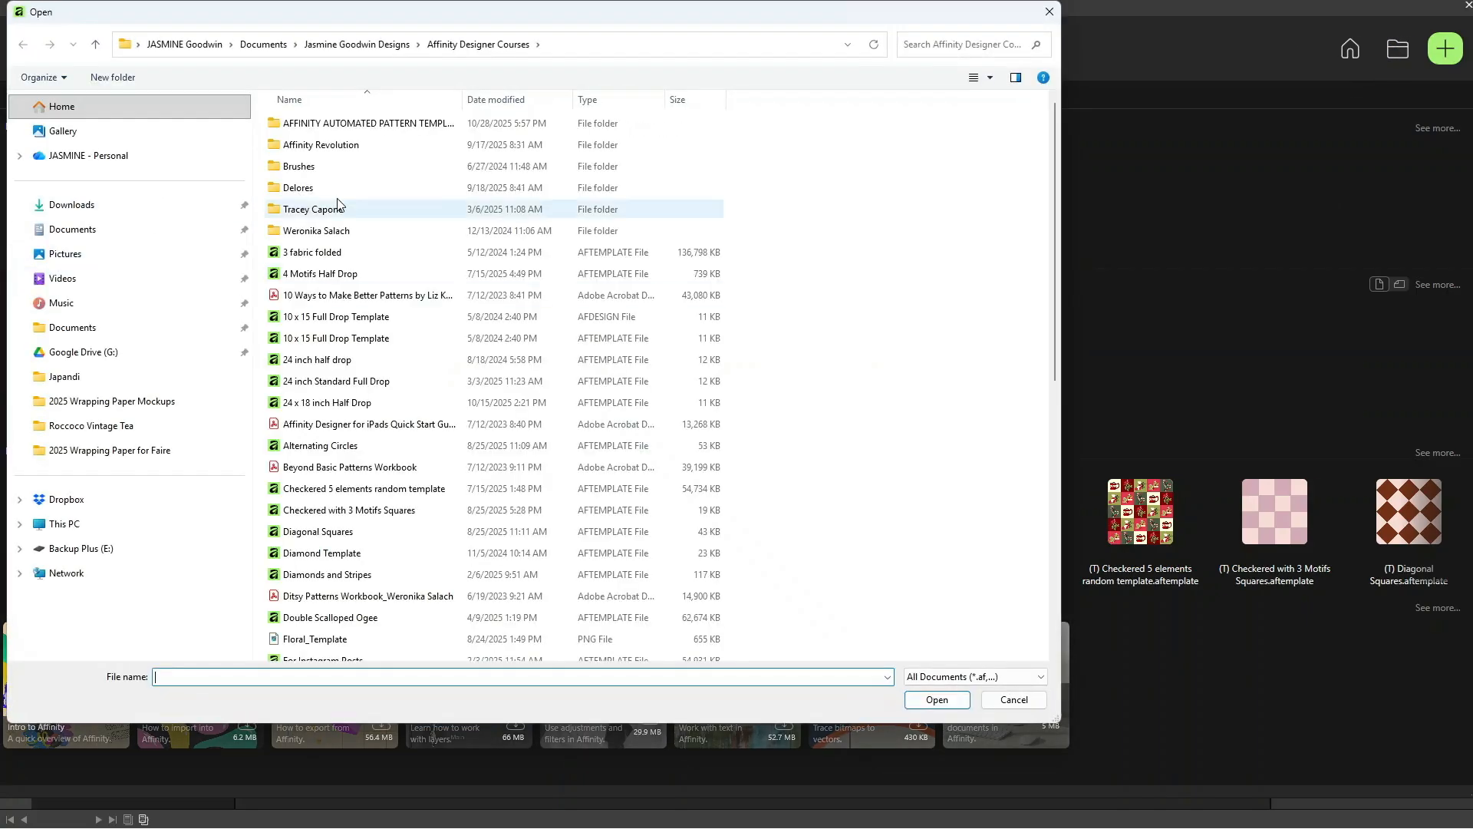
left_click(85, 253)
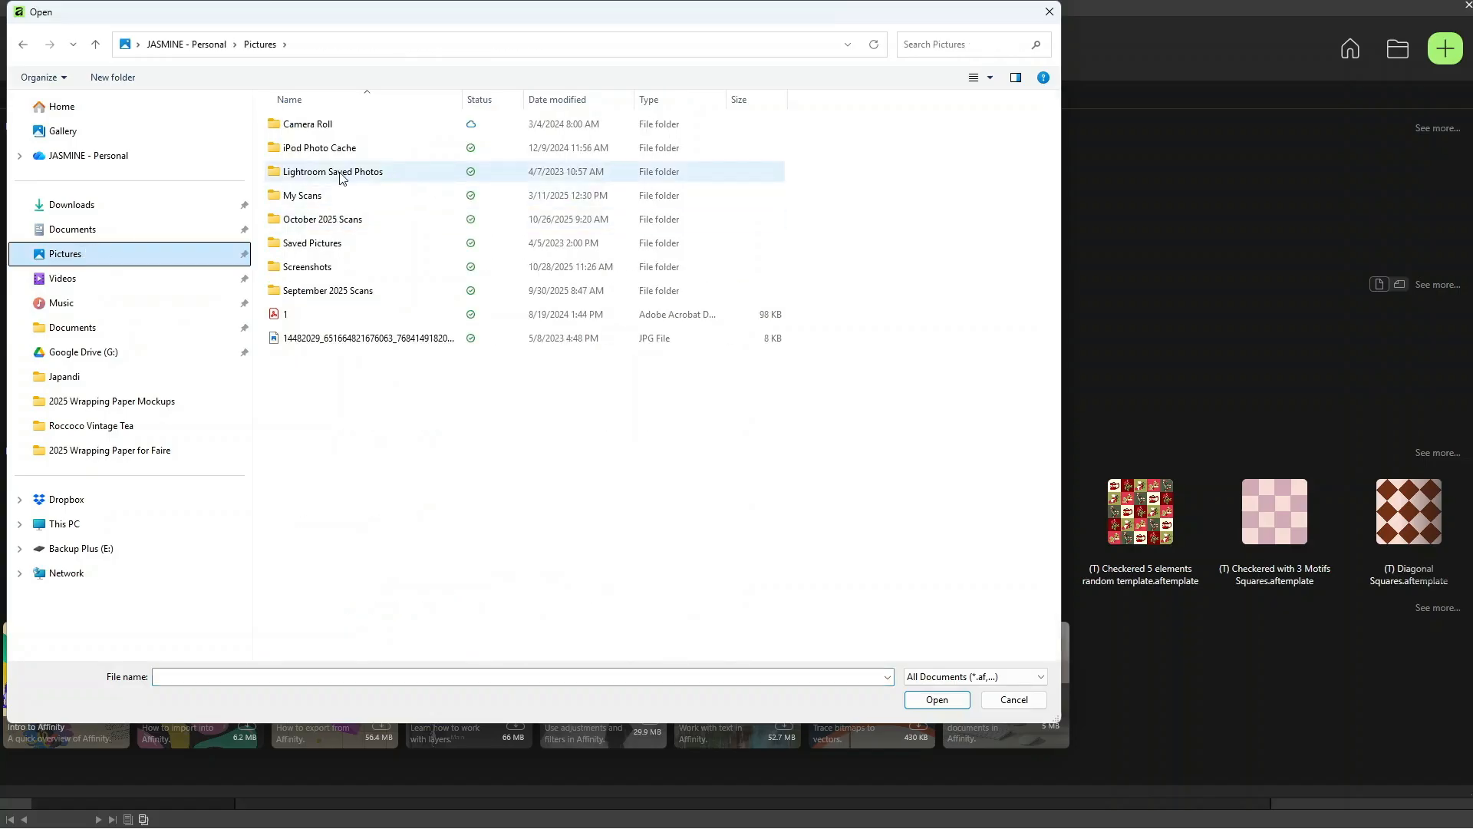
double_click(346, 220)
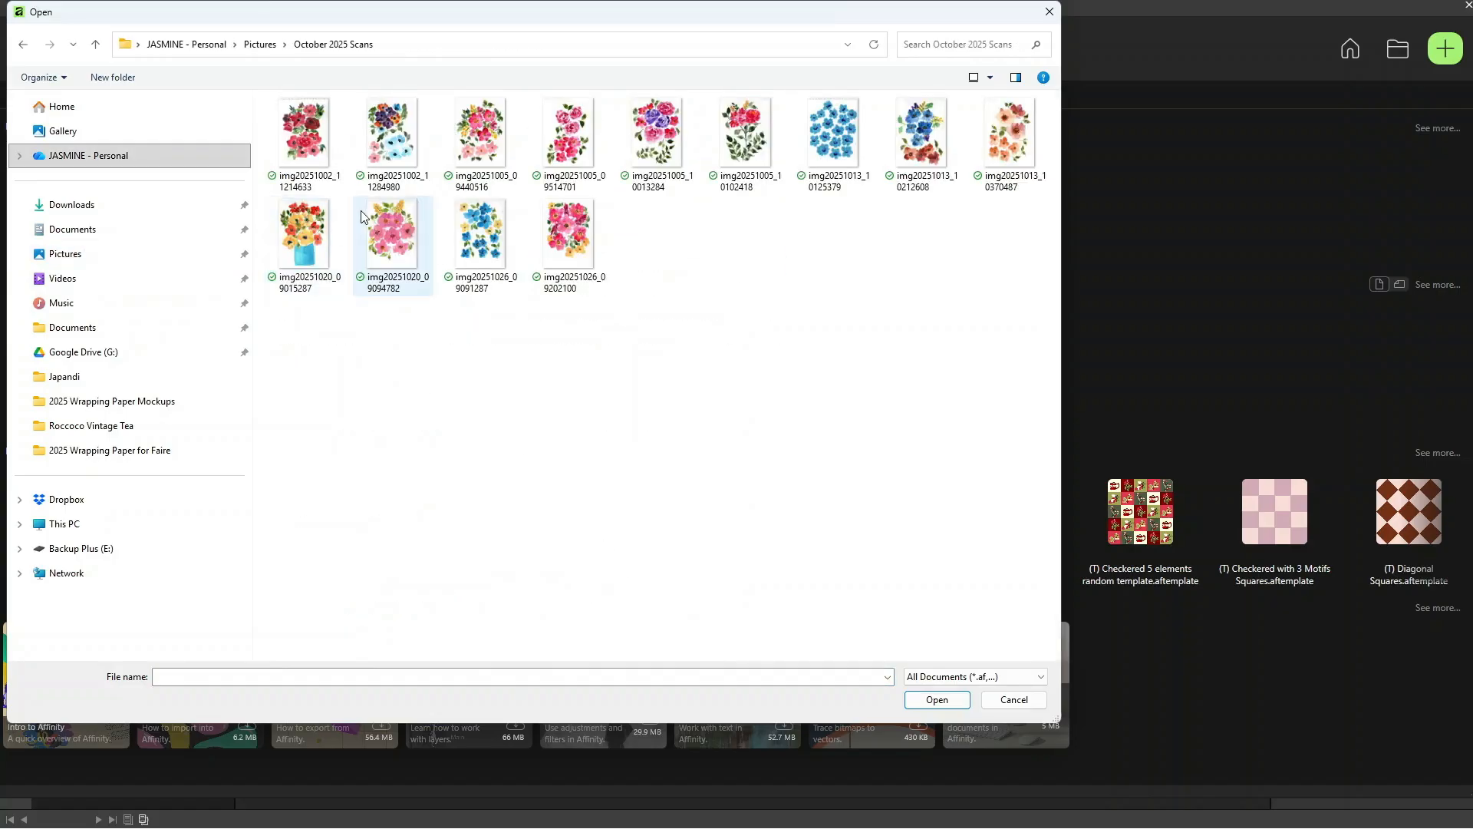
left_click(303, 230)
left_click(937, 700)
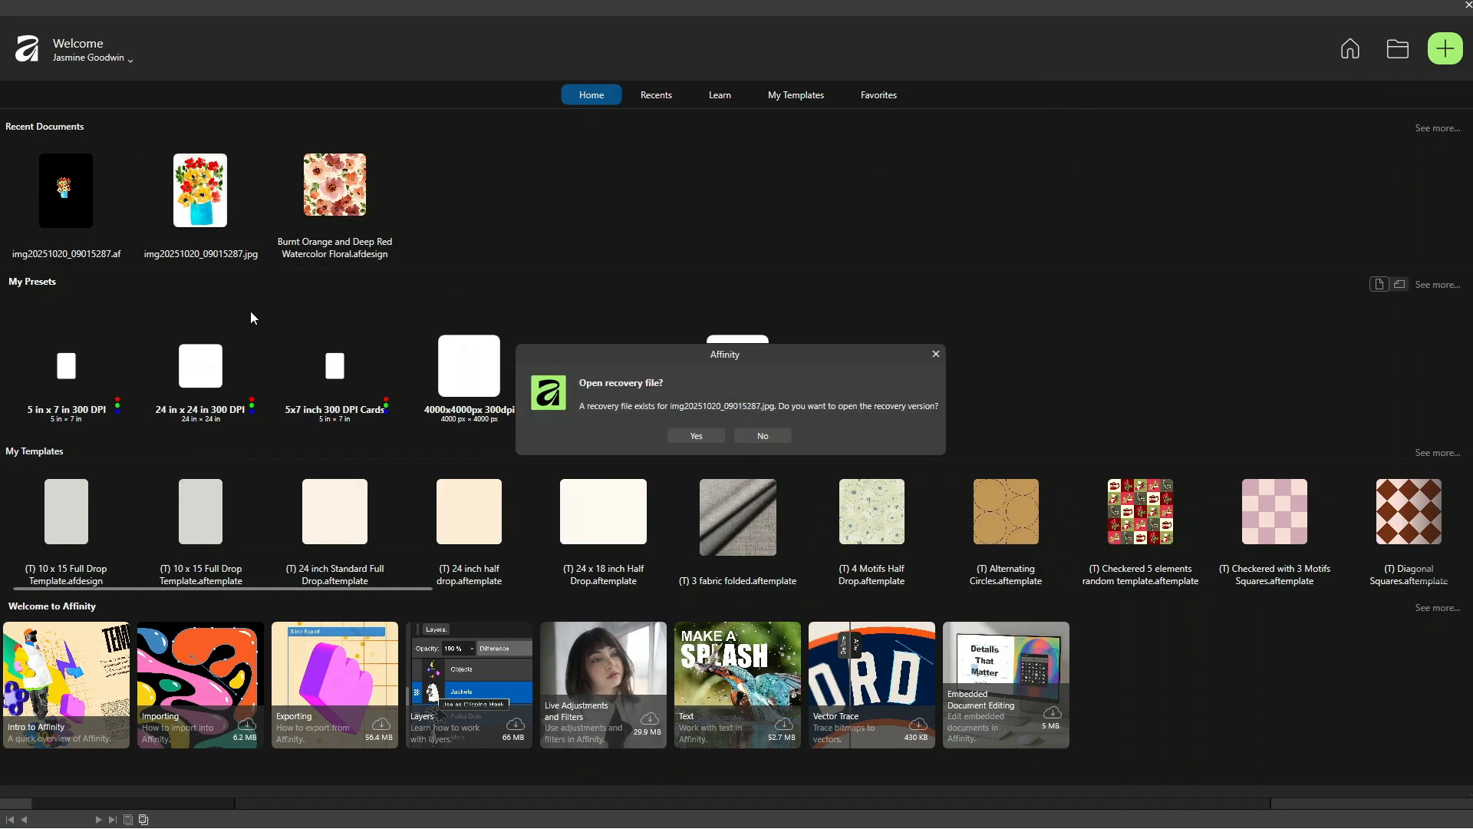
left_click(708, 436)
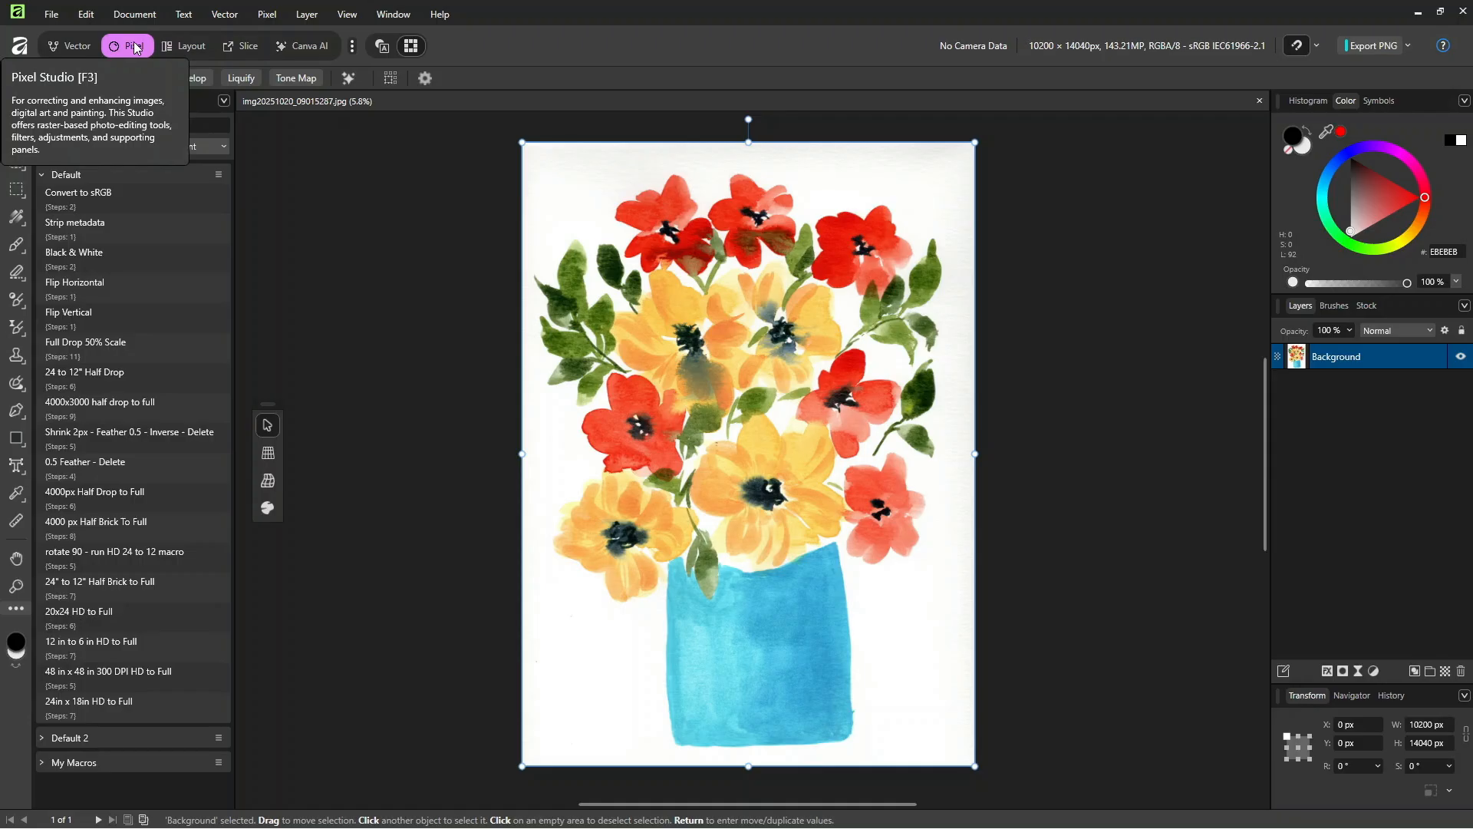
Step: Examine the Vector and Layout studios and the list of studios that can be enabled
left_click(76, 50)
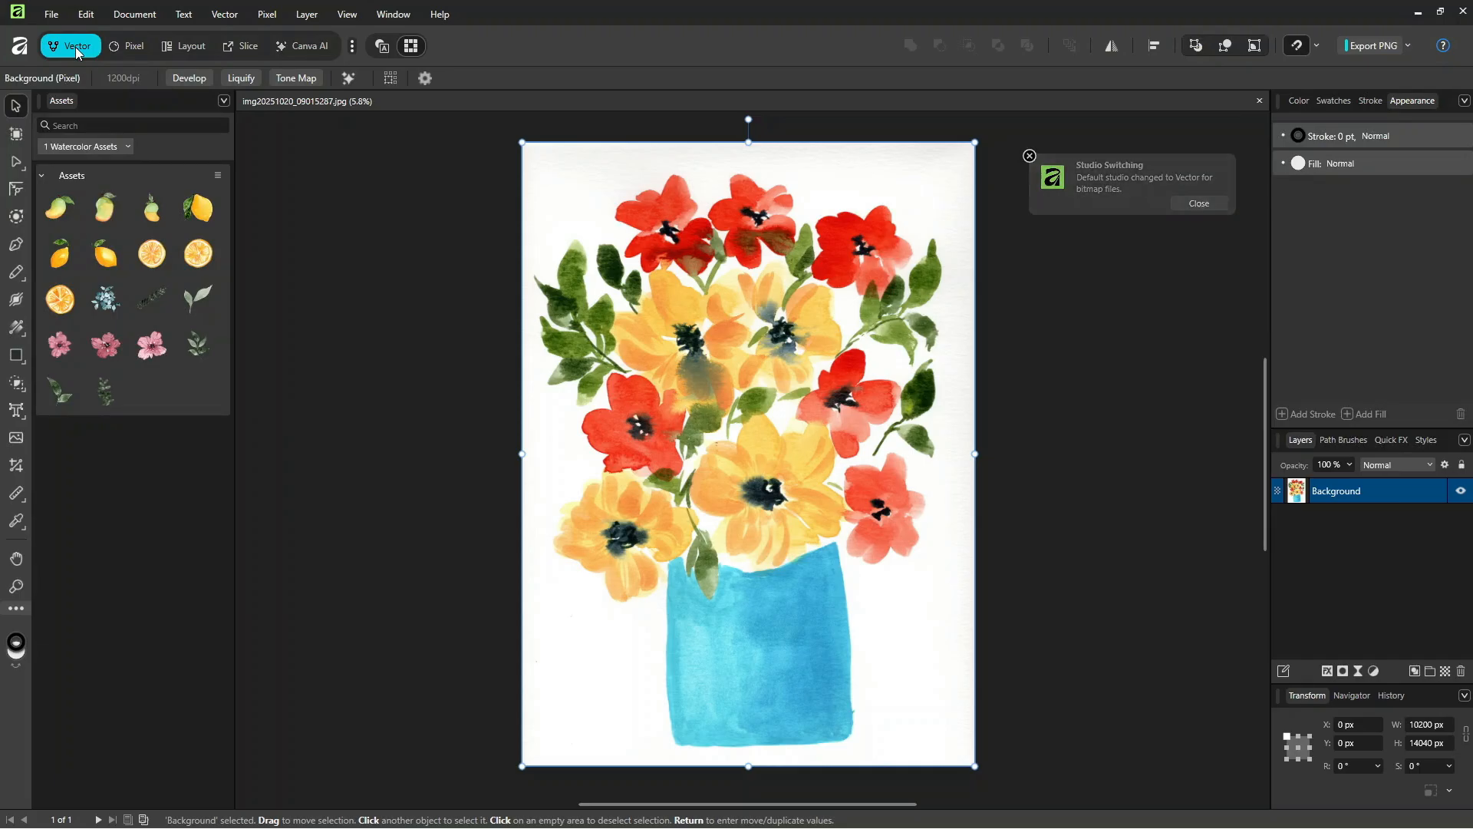
left_click(166, 47)
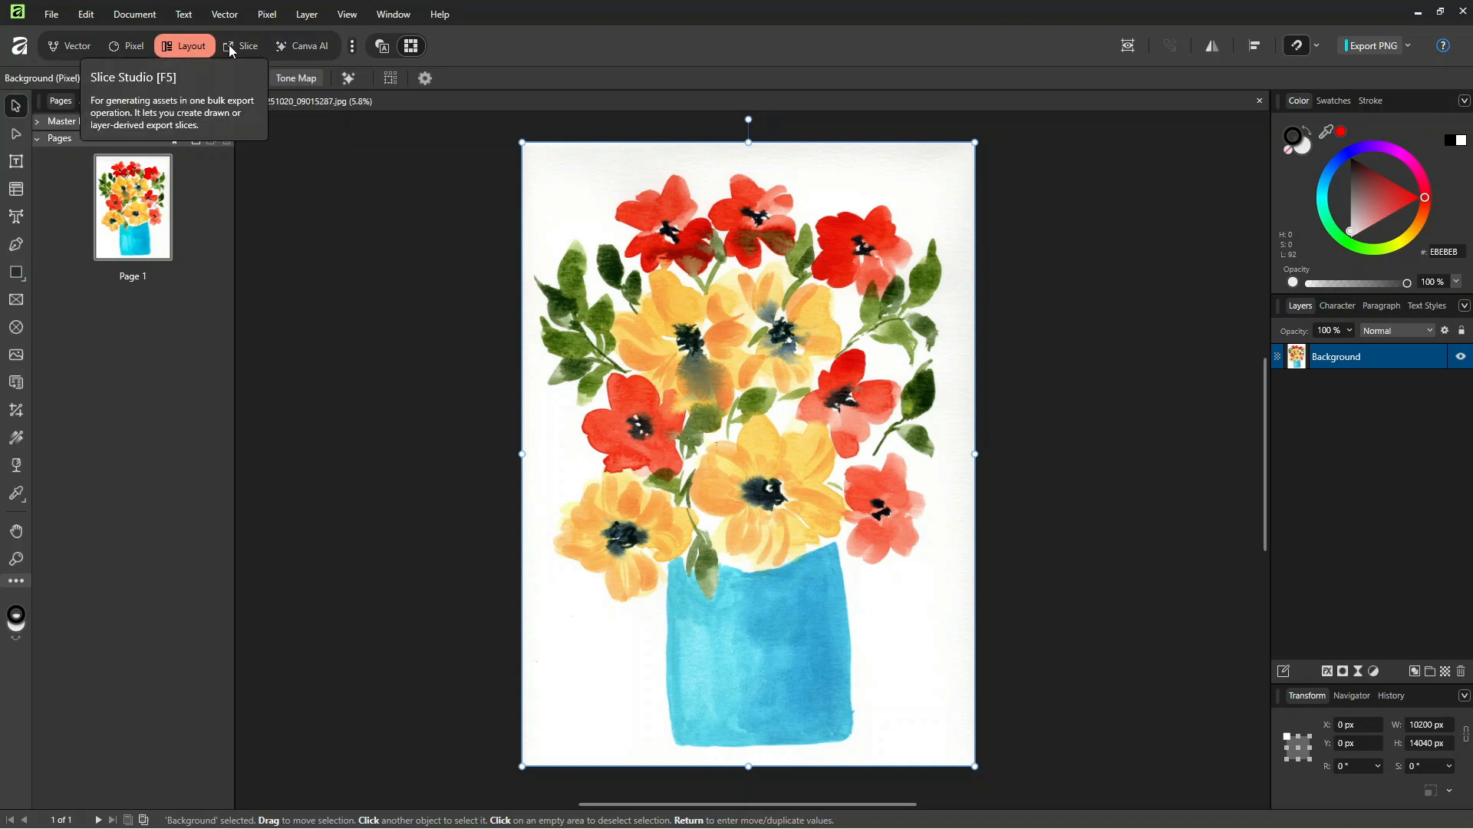
left_click(354, 47)
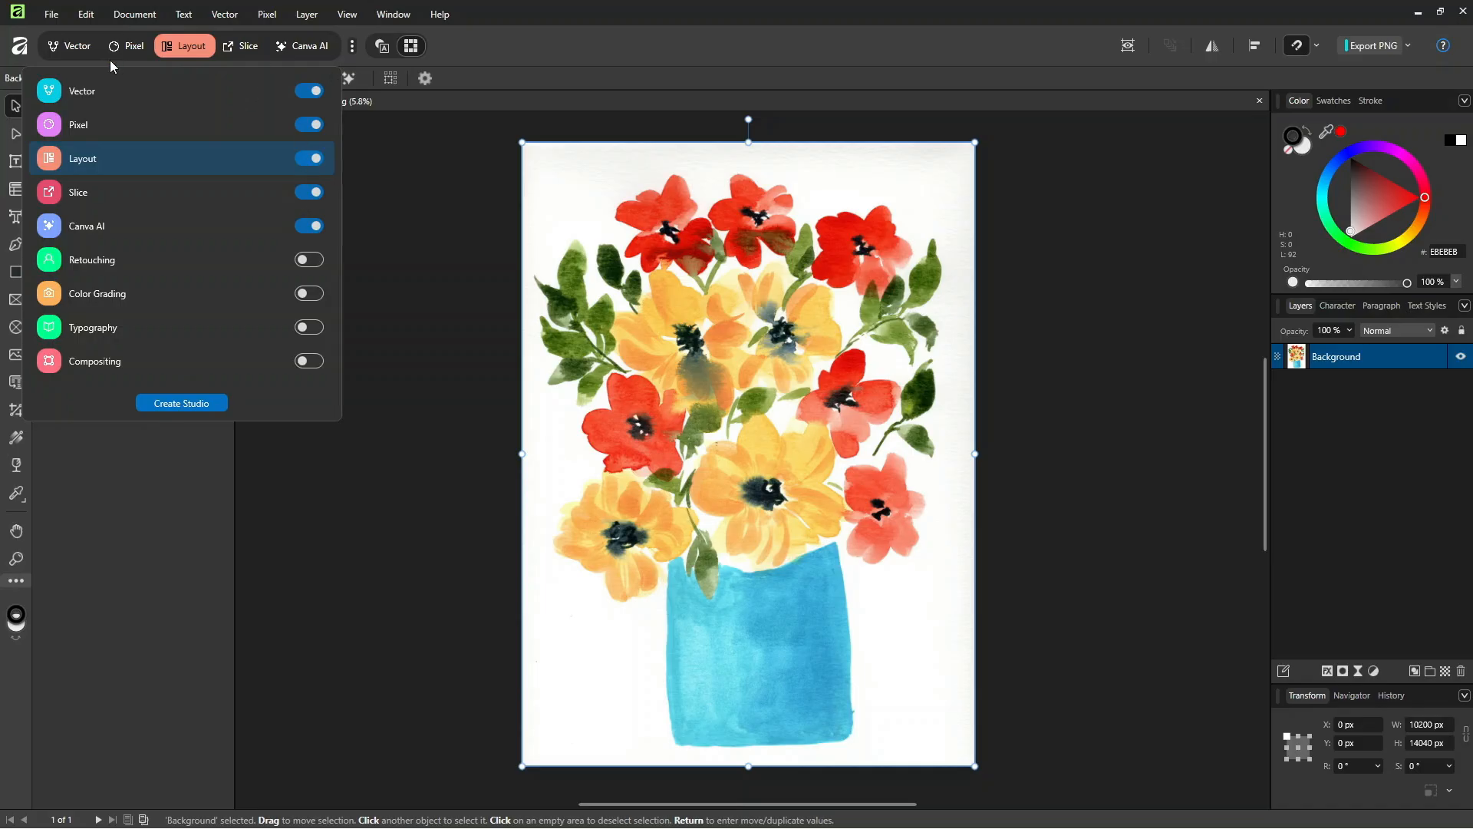
left_click(235, 49)
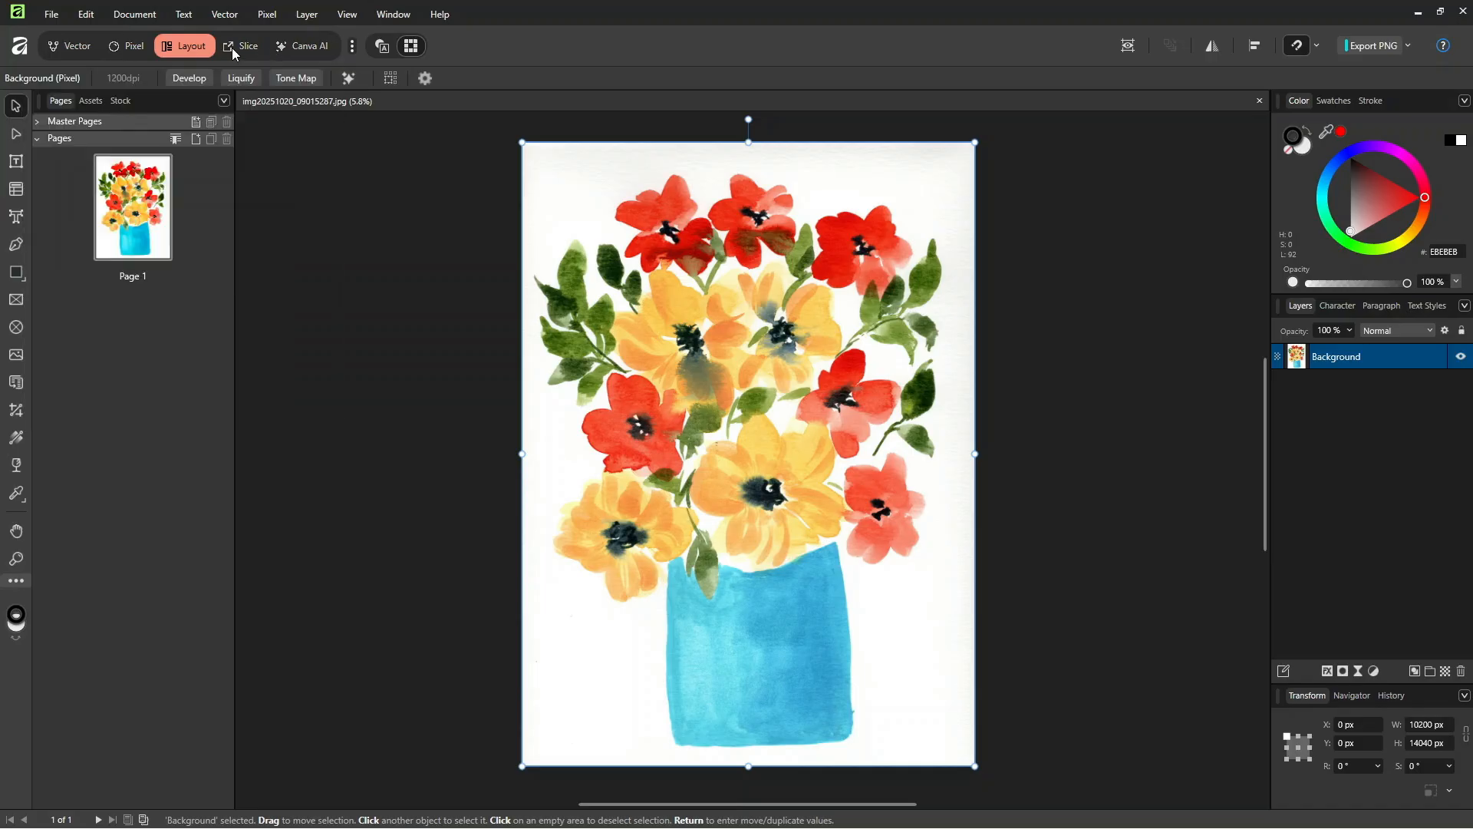
Step: Examine the export layers and slices in the Slice studio, and view the Canva AI studio
left_click(236, 47)
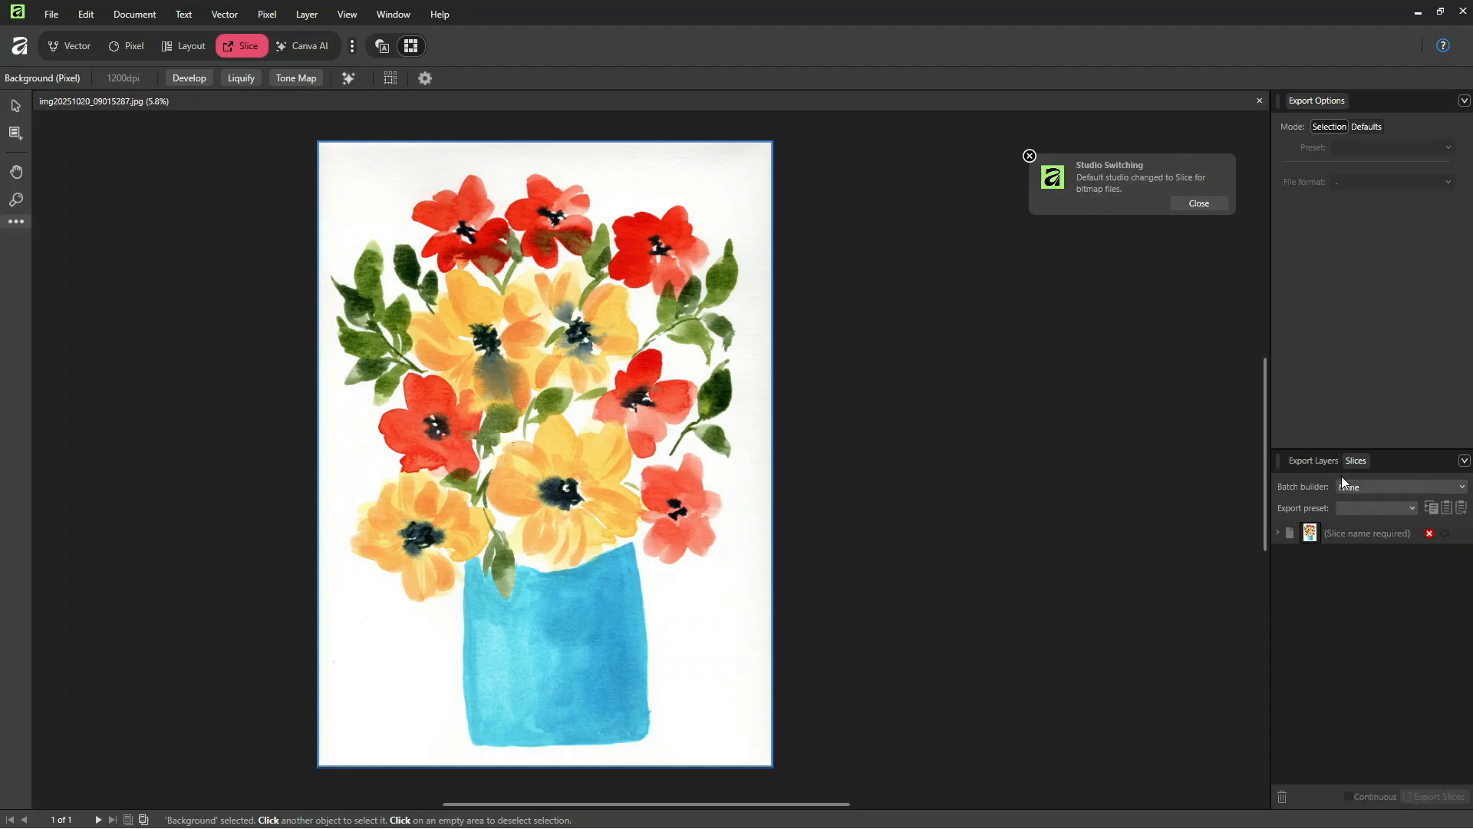
left_click(1305, 464)
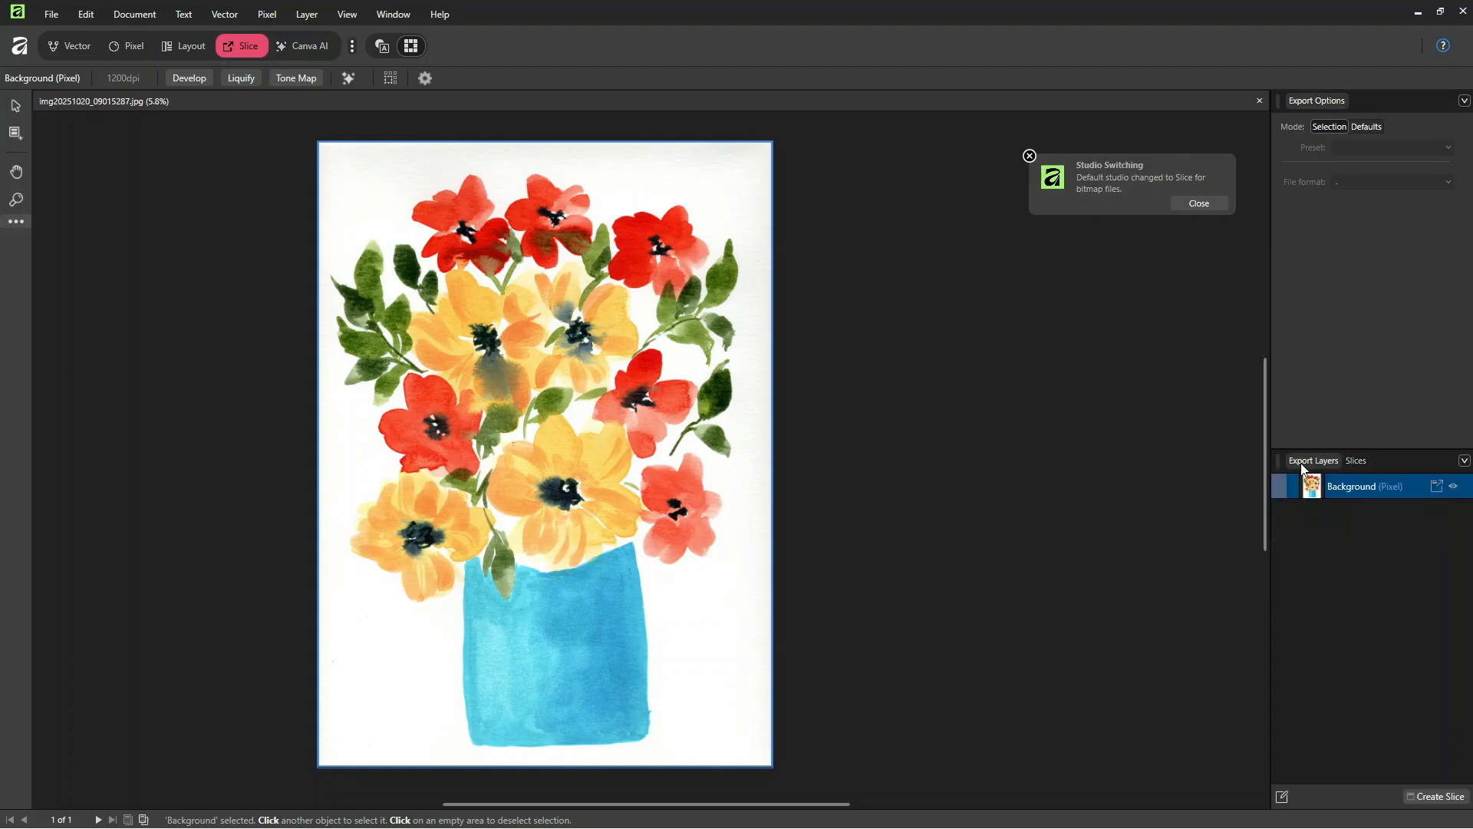
left_click(1360, 461)
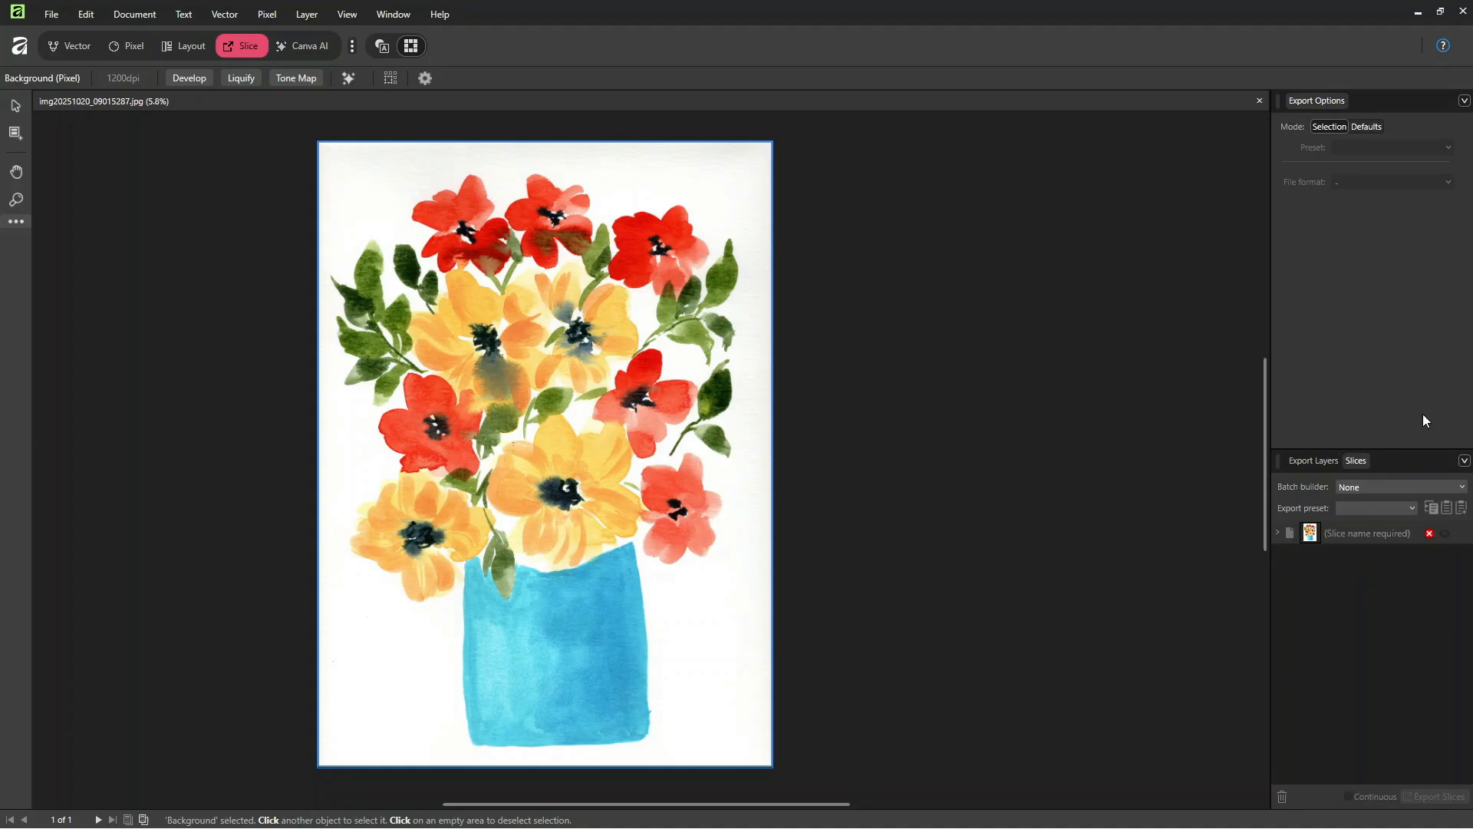
left_click(286, 48)
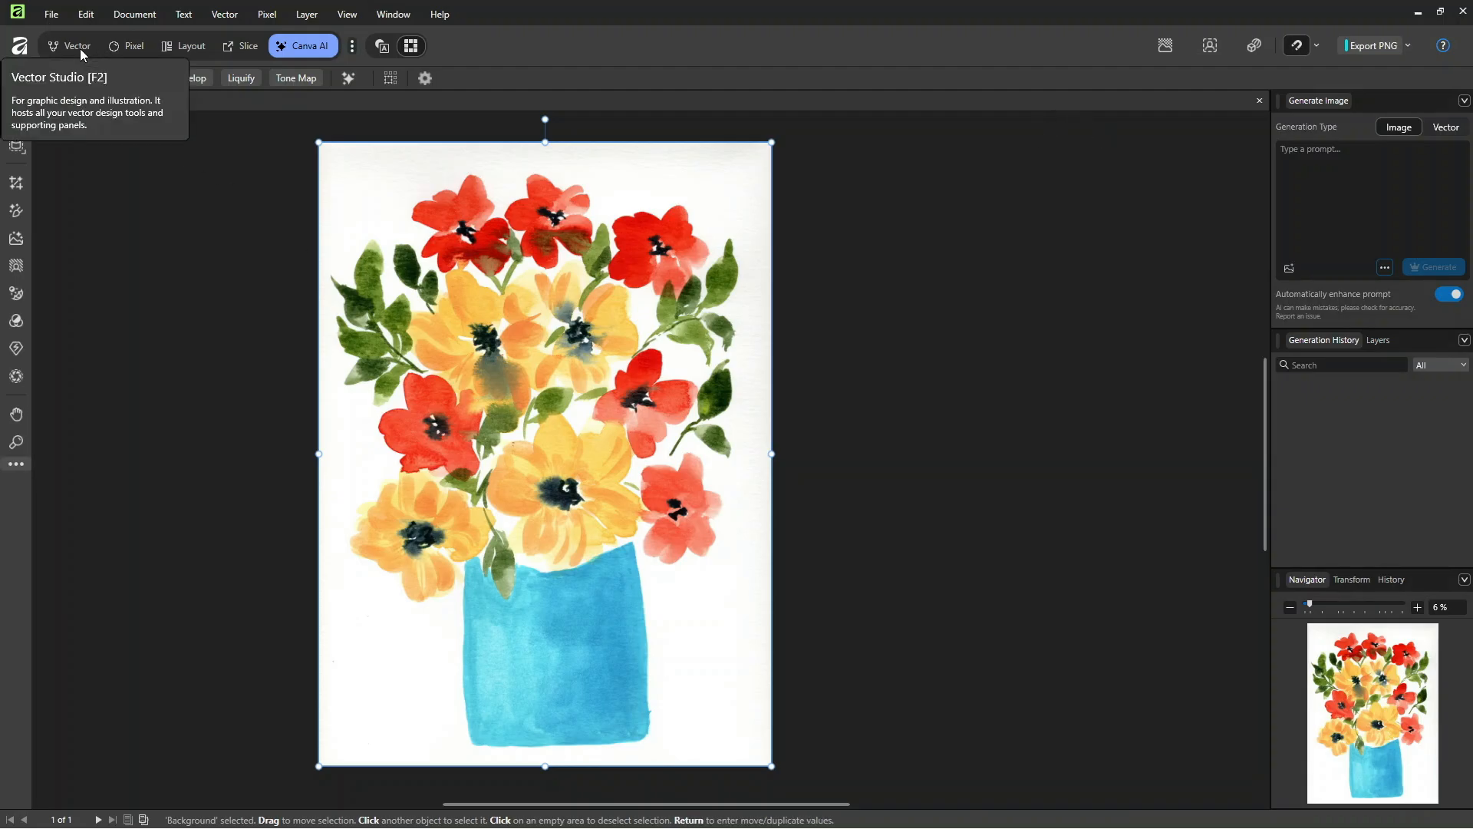
Step: Switch to the Pixel studio and view the options for importing content
left_click(140, 48)
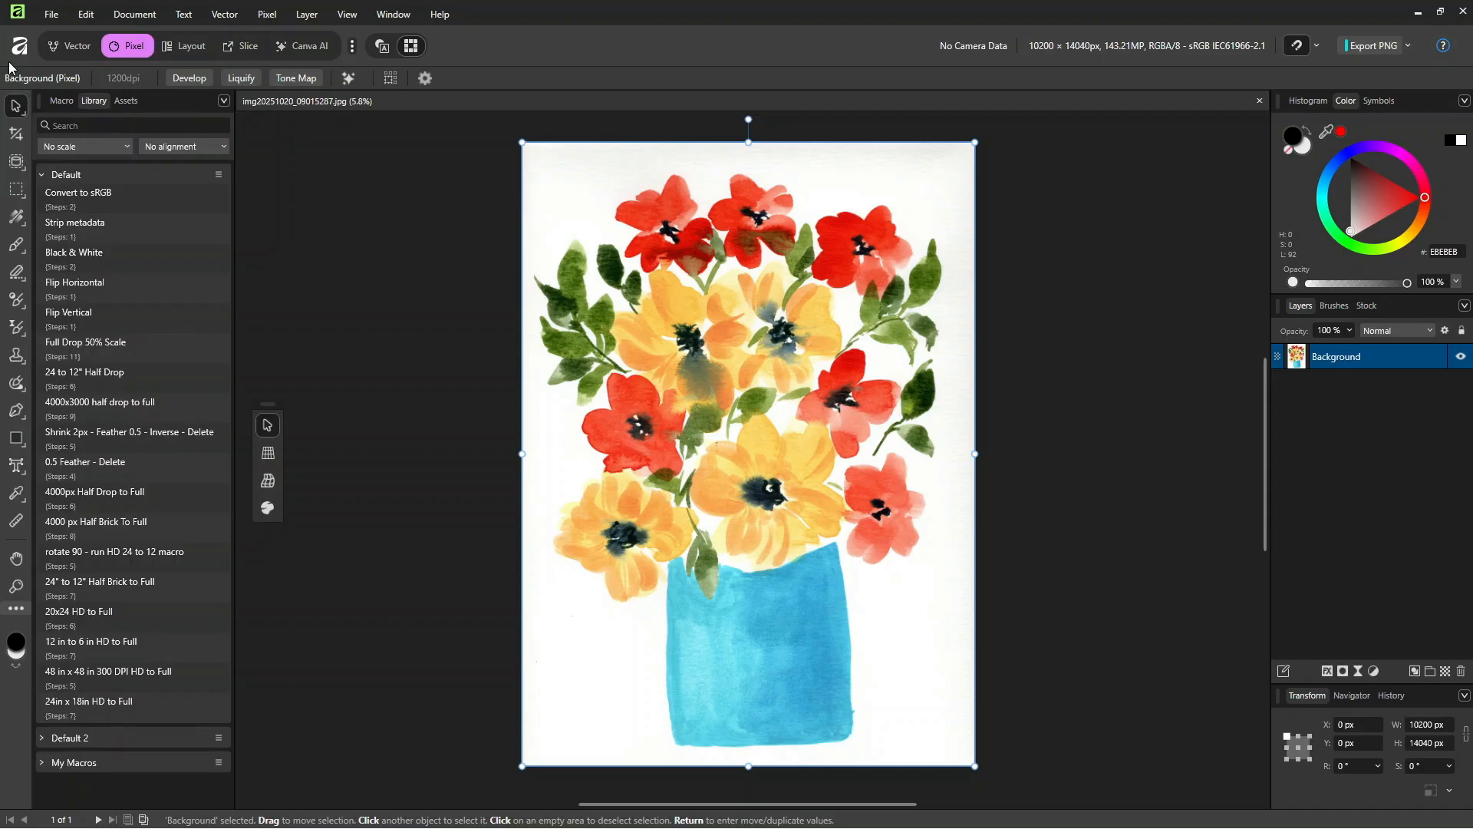
left_click(60, 19)
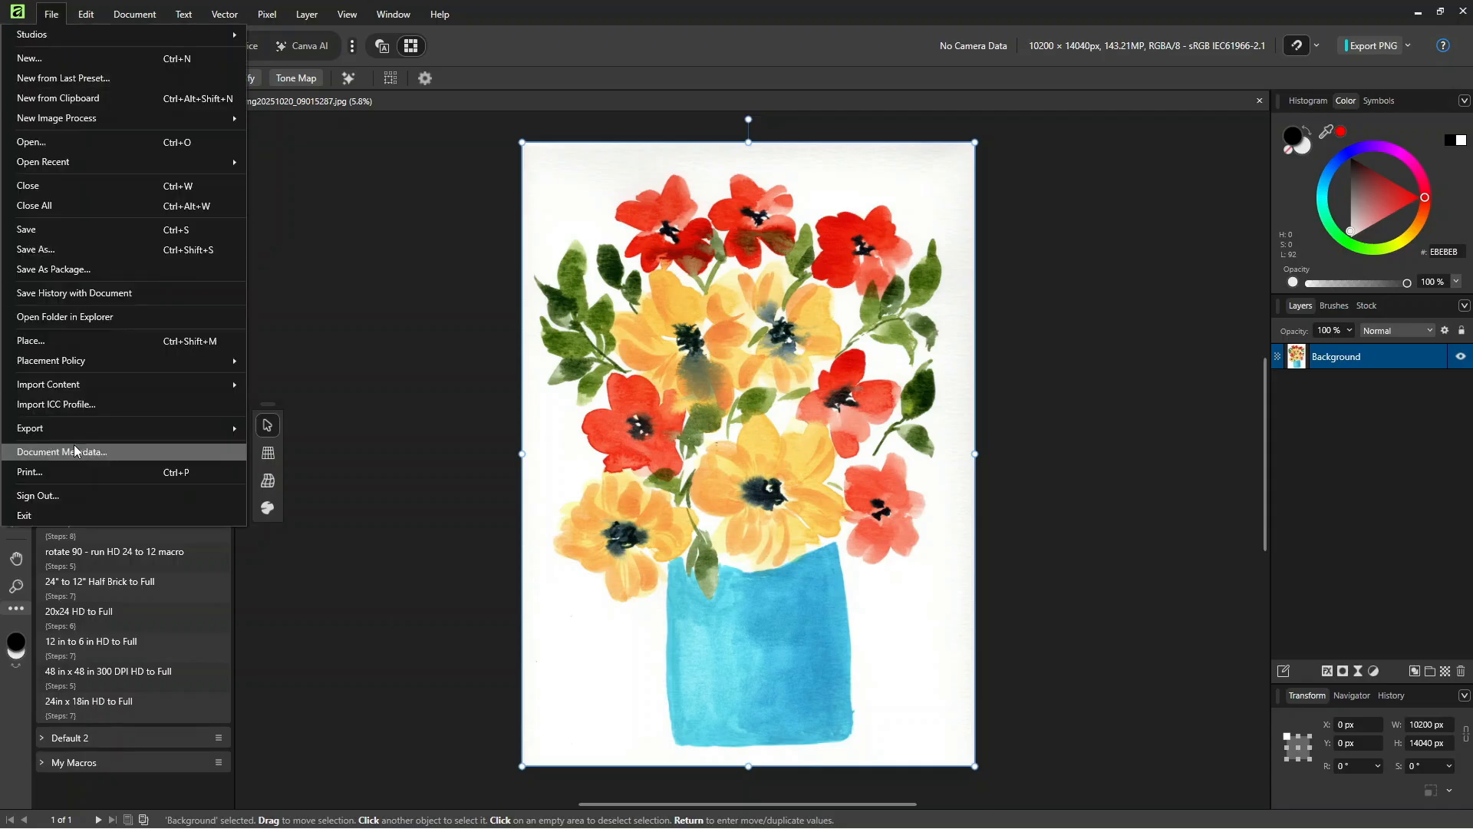
mouse_move(54, 390)
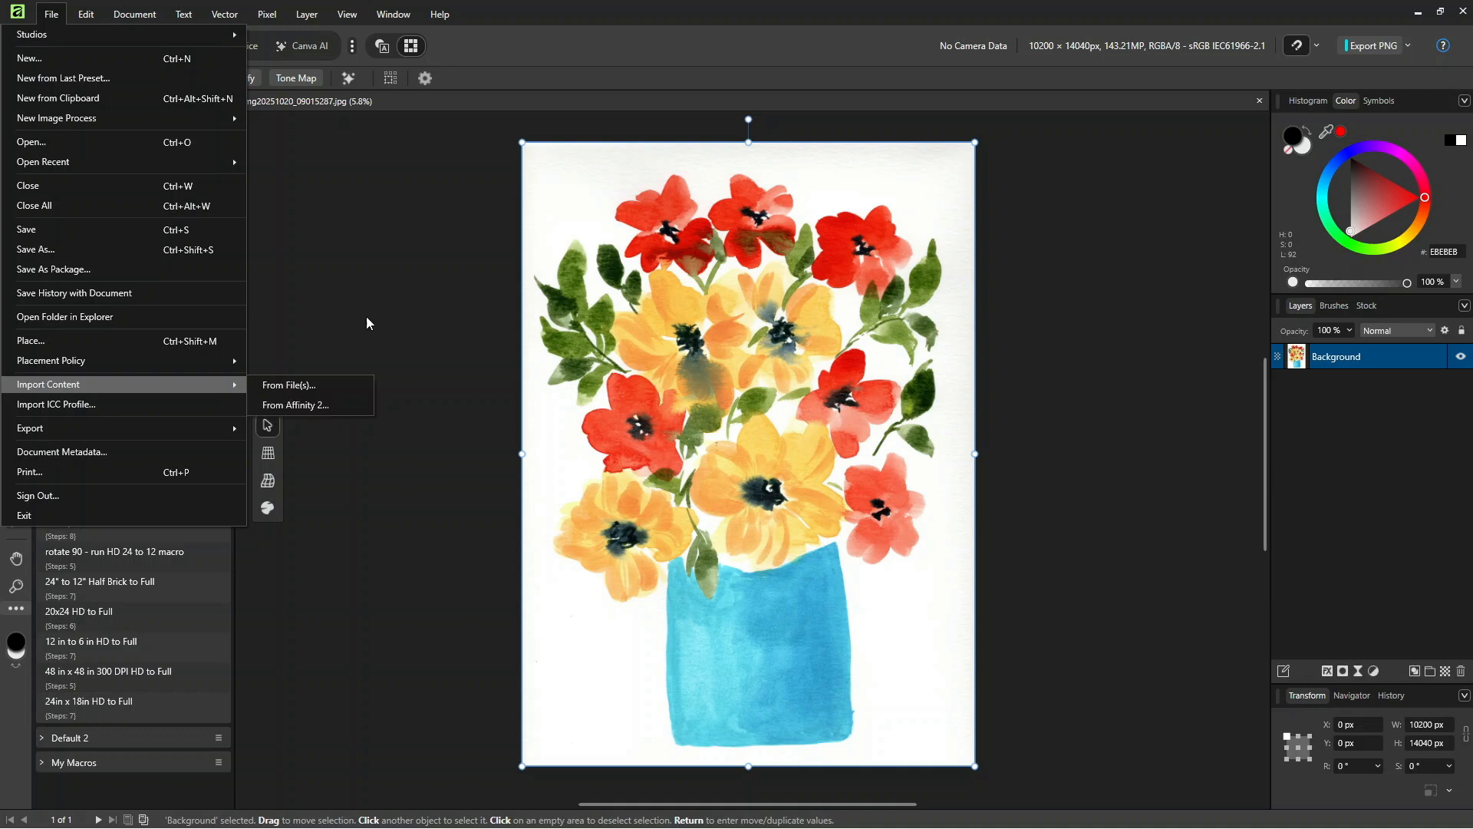
left_click(521, 20)
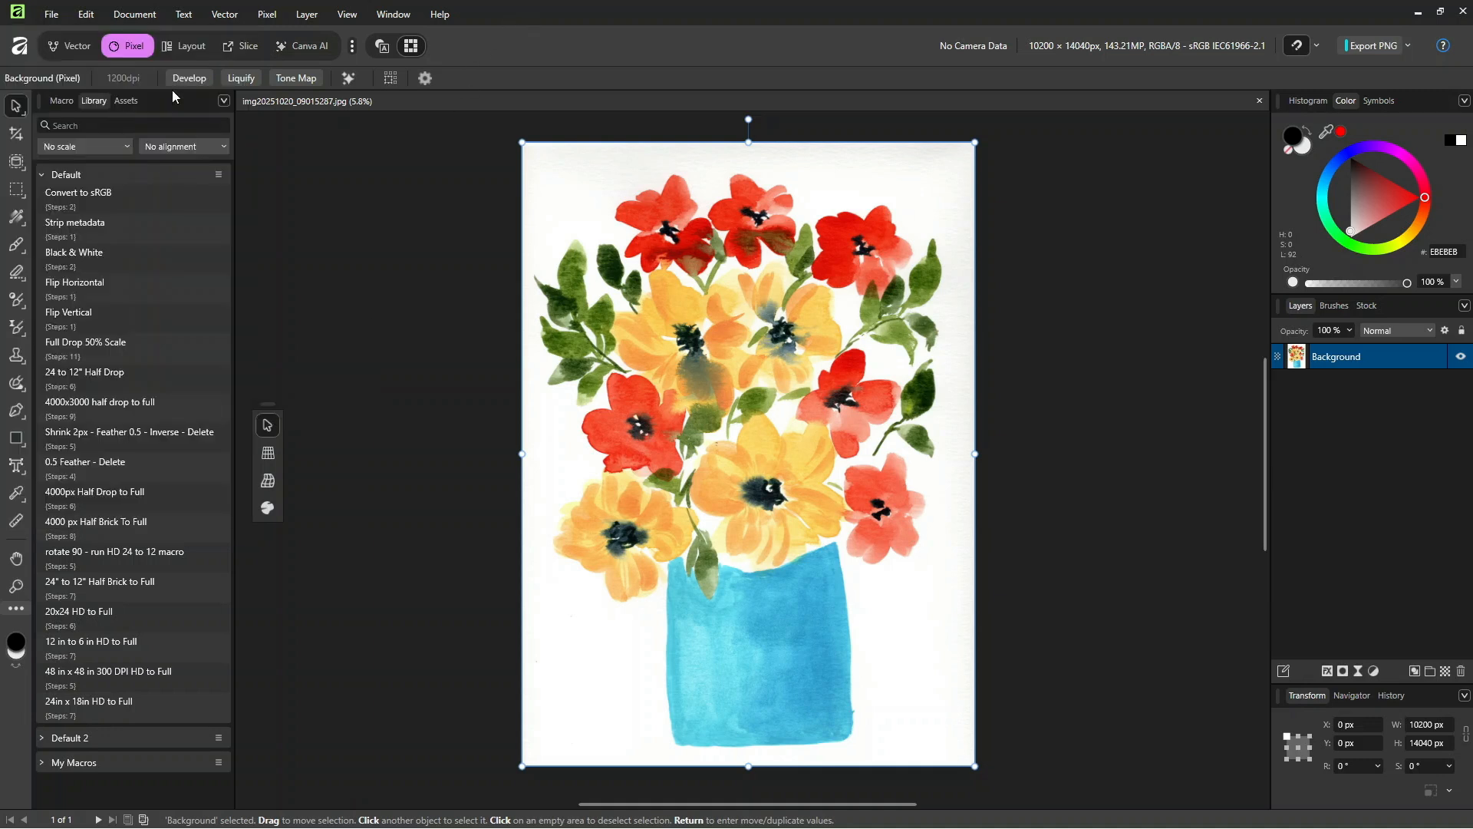
Step: Switch to the Vector studio and browse the asset categories, keeping 1 Watercolor Assets selected
left_click(73, 46)
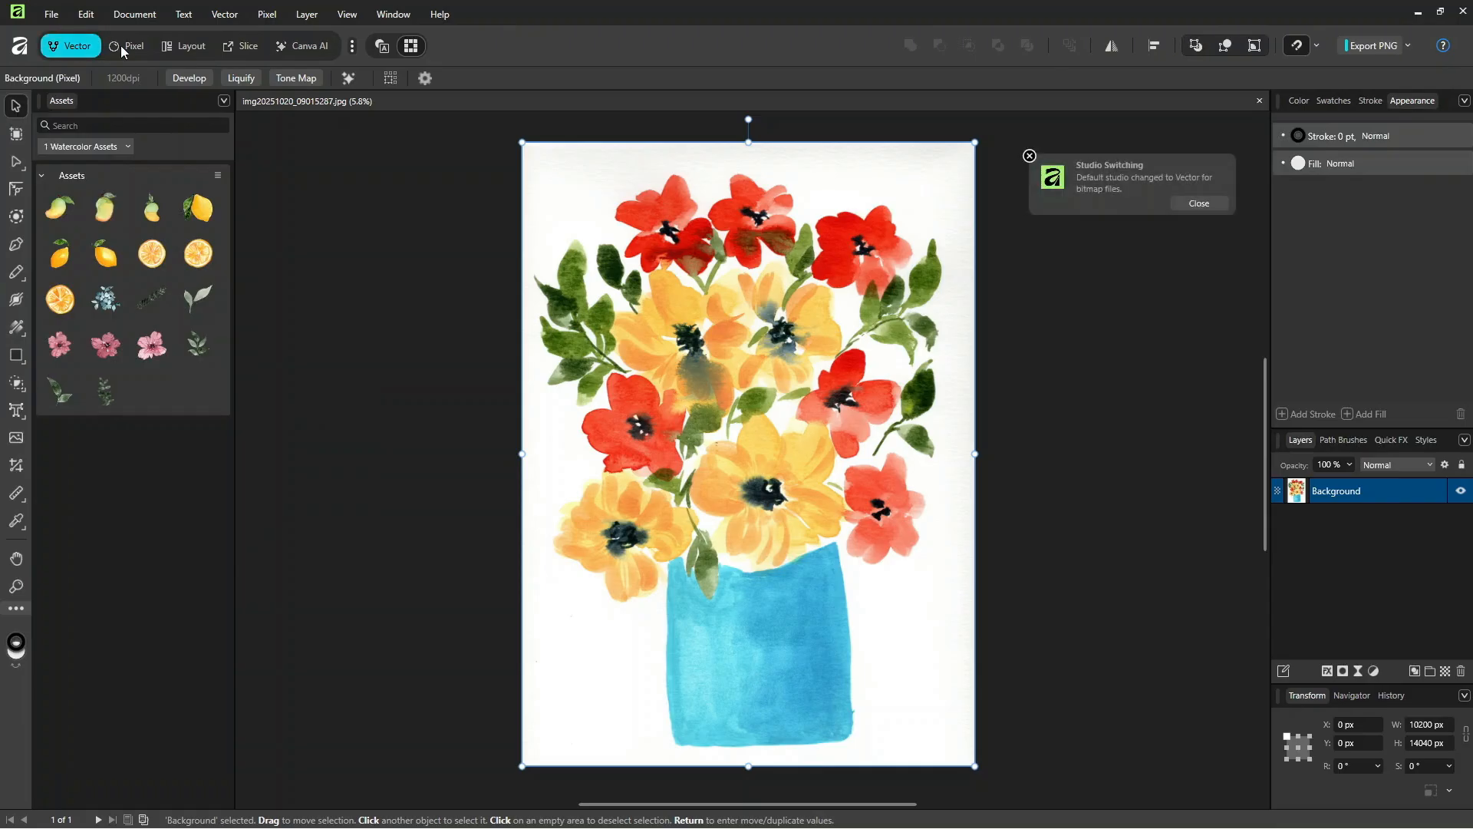
left_click(80, 179)
left_click(58, 177)
left_click(68, 148)
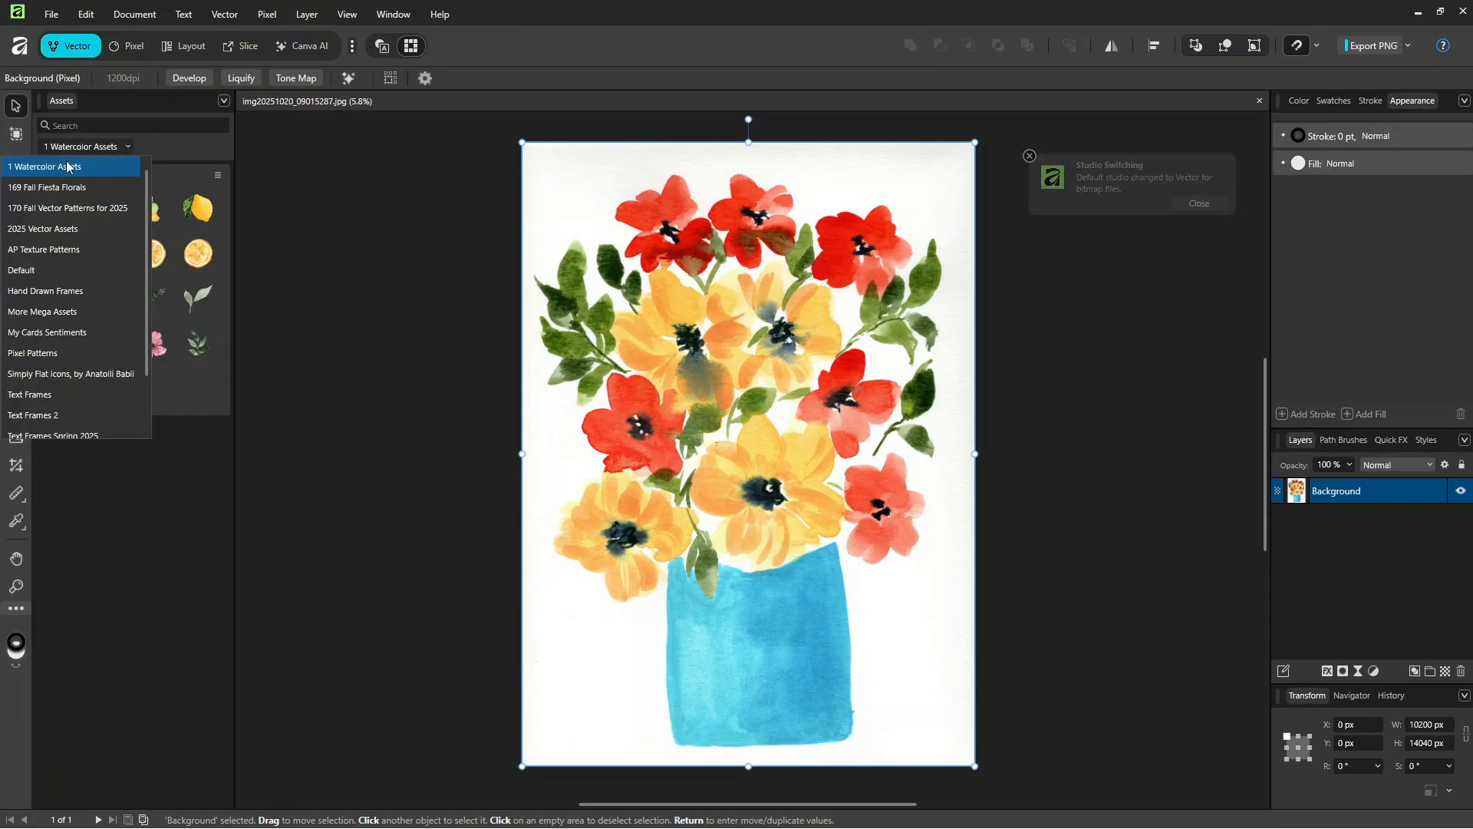
scroll(96, 259, "down", 1)
scroll(89, 318, "up", 1)
scroll(85, 310, "down", 1)
scroll(85, 310, "up", 1)
left_click(61, 169)
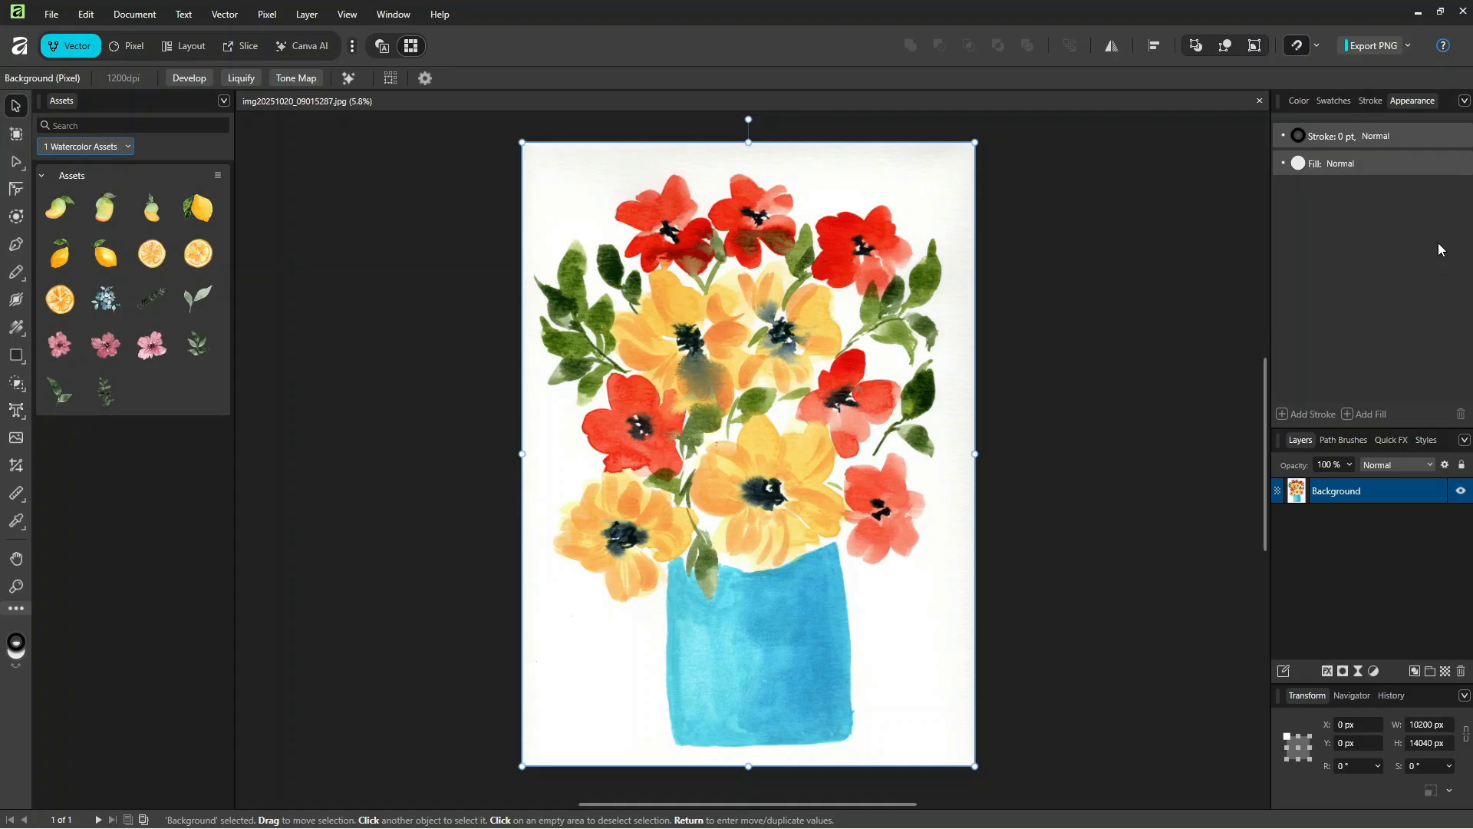
Step: Show the swatches and load the BenjaminMoore_Affinity_en-us palette
left_click(1344, 105)
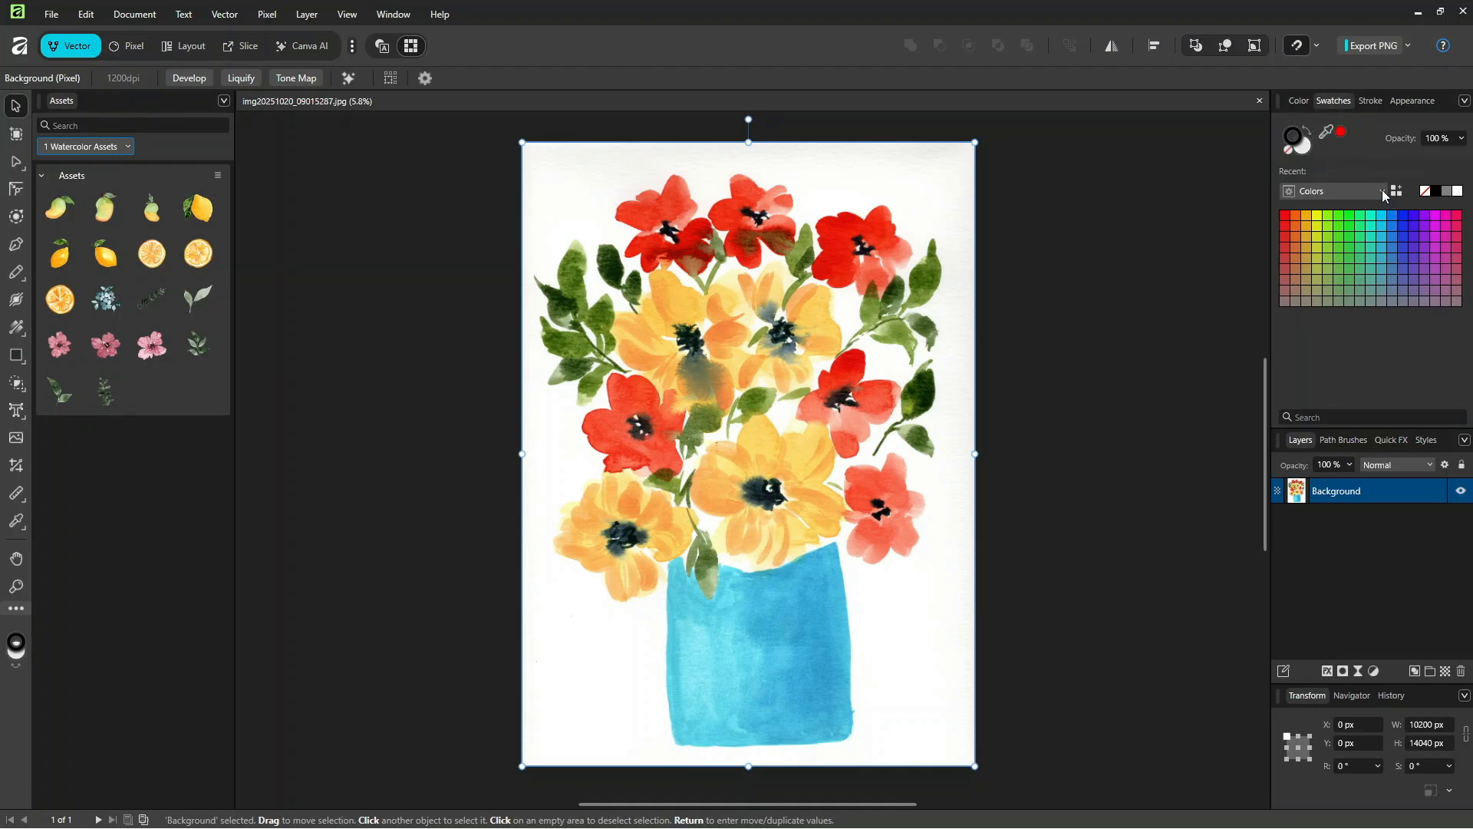
left_click(1313, 194)
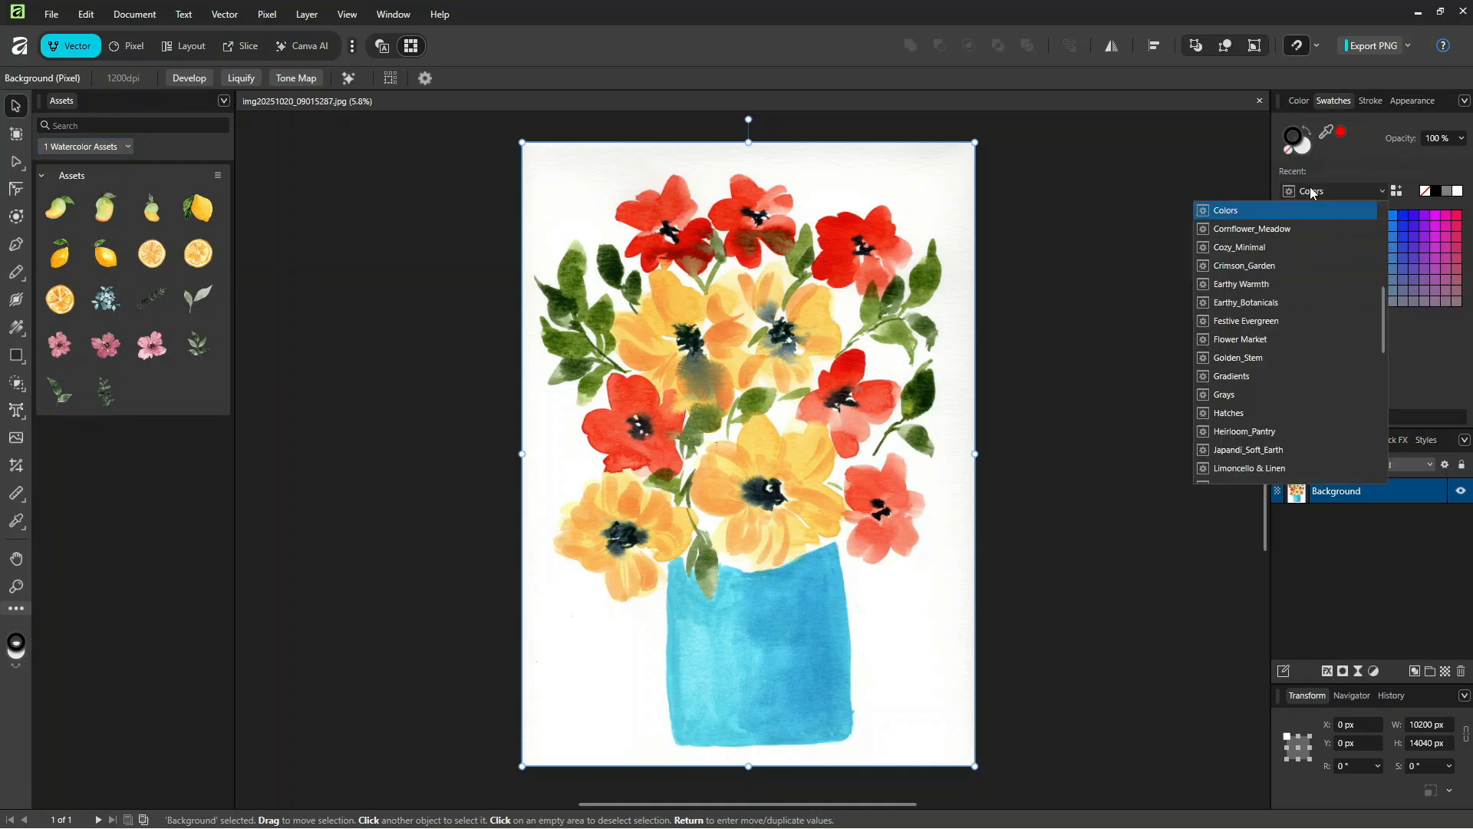
scroll(1326, 321, "down", 10)
scroll(1277, 307, "up", 8)
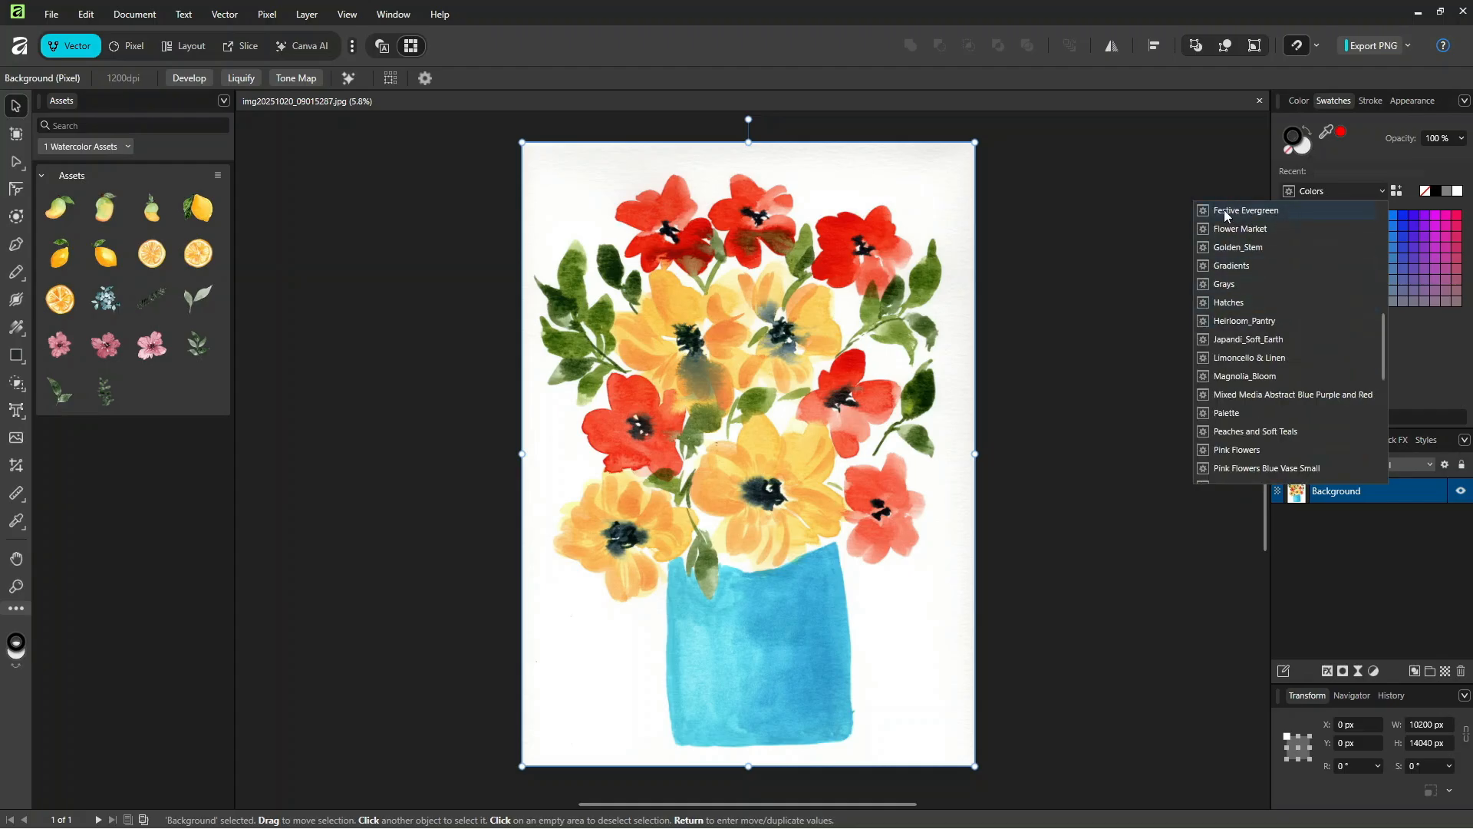
scroll(1314, 376, "down", 1)
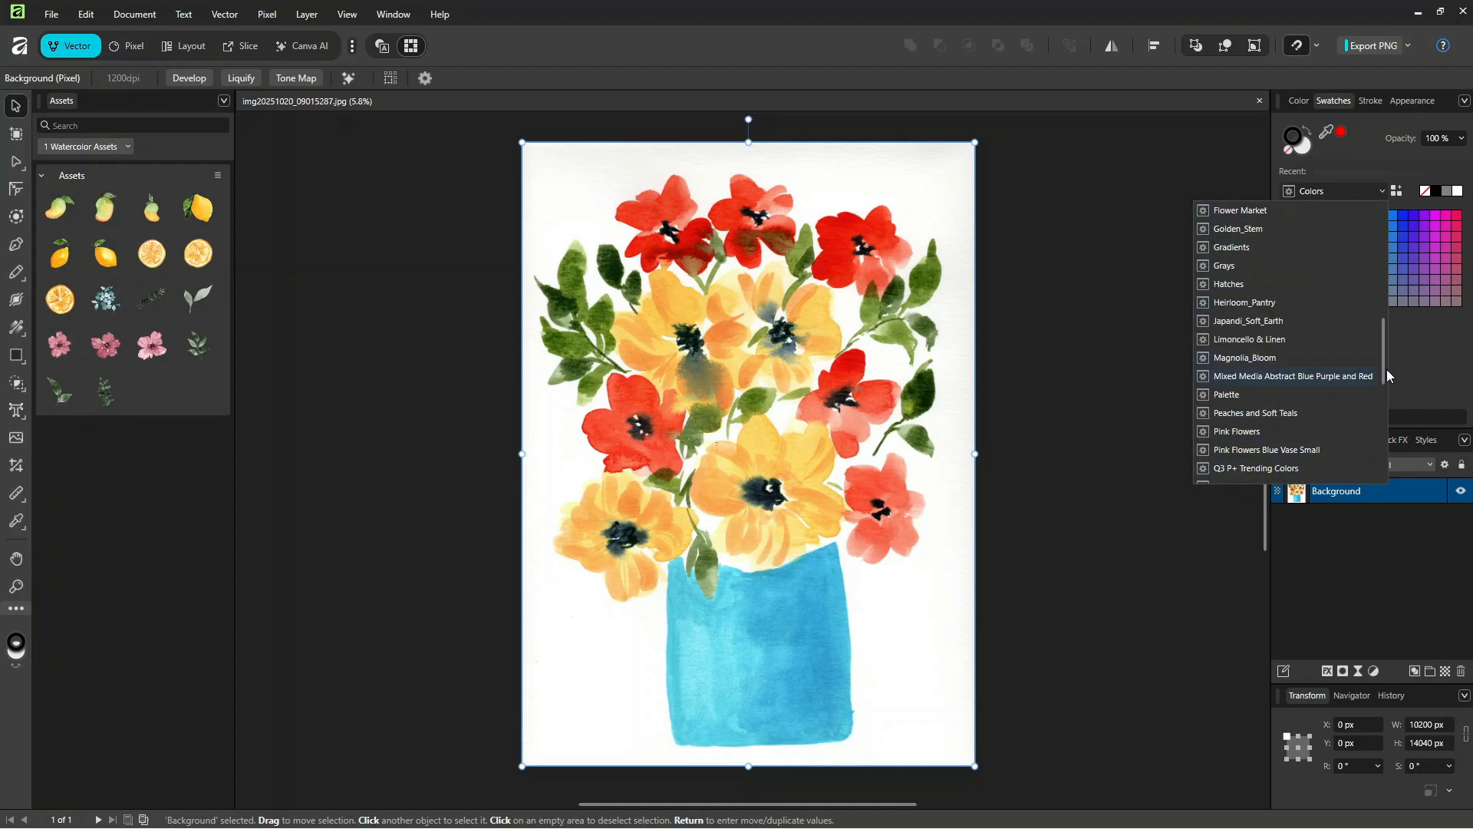
left_click_drag(1383, 374, 1375, 268)
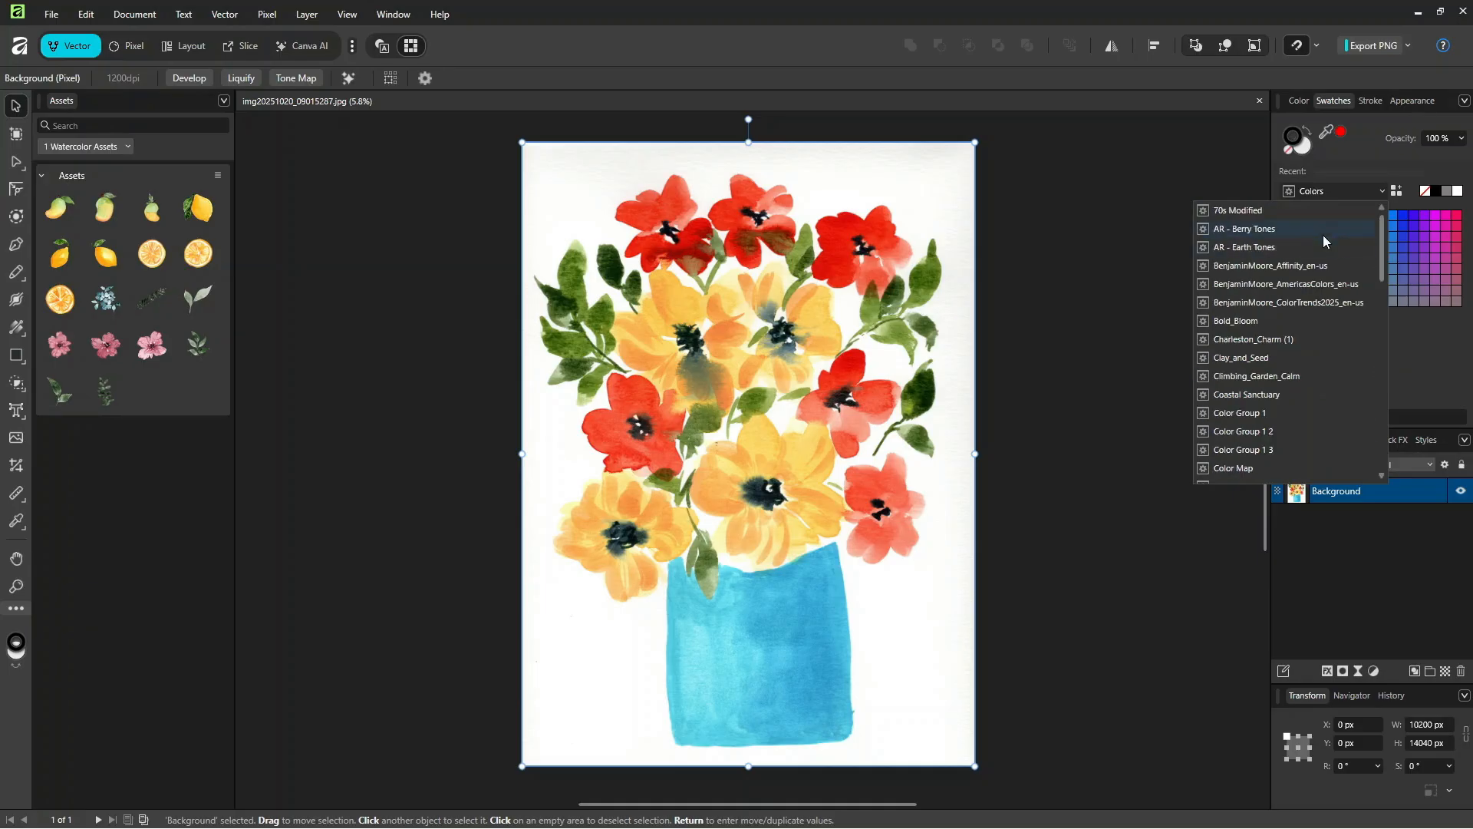
left_click(1240, 266)
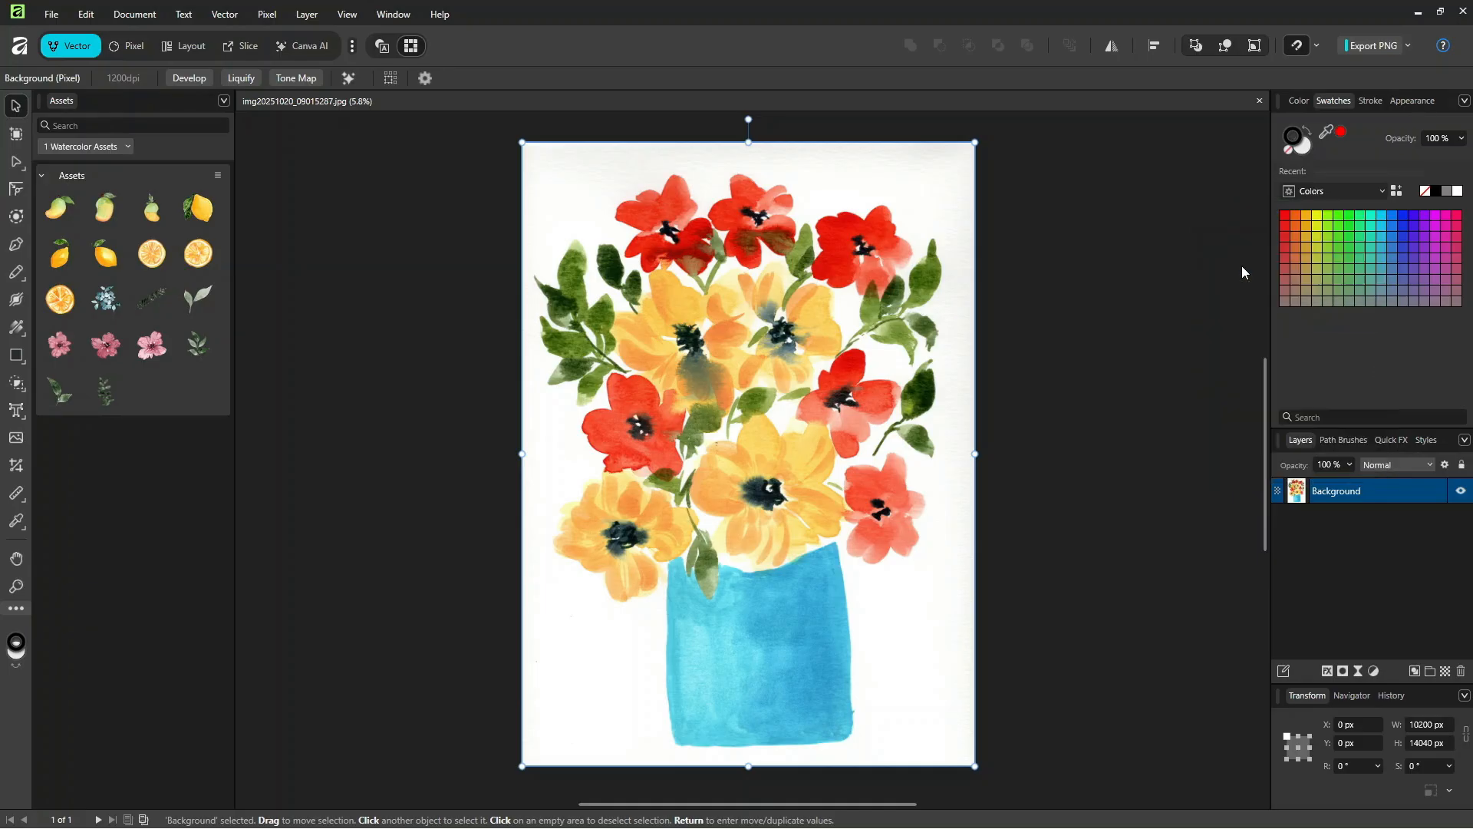
Step: View the Clay_and_Seed swatch palette and switch back to the BenjaminMoore_Affinity_en-us palette
left_click(1324, 190)
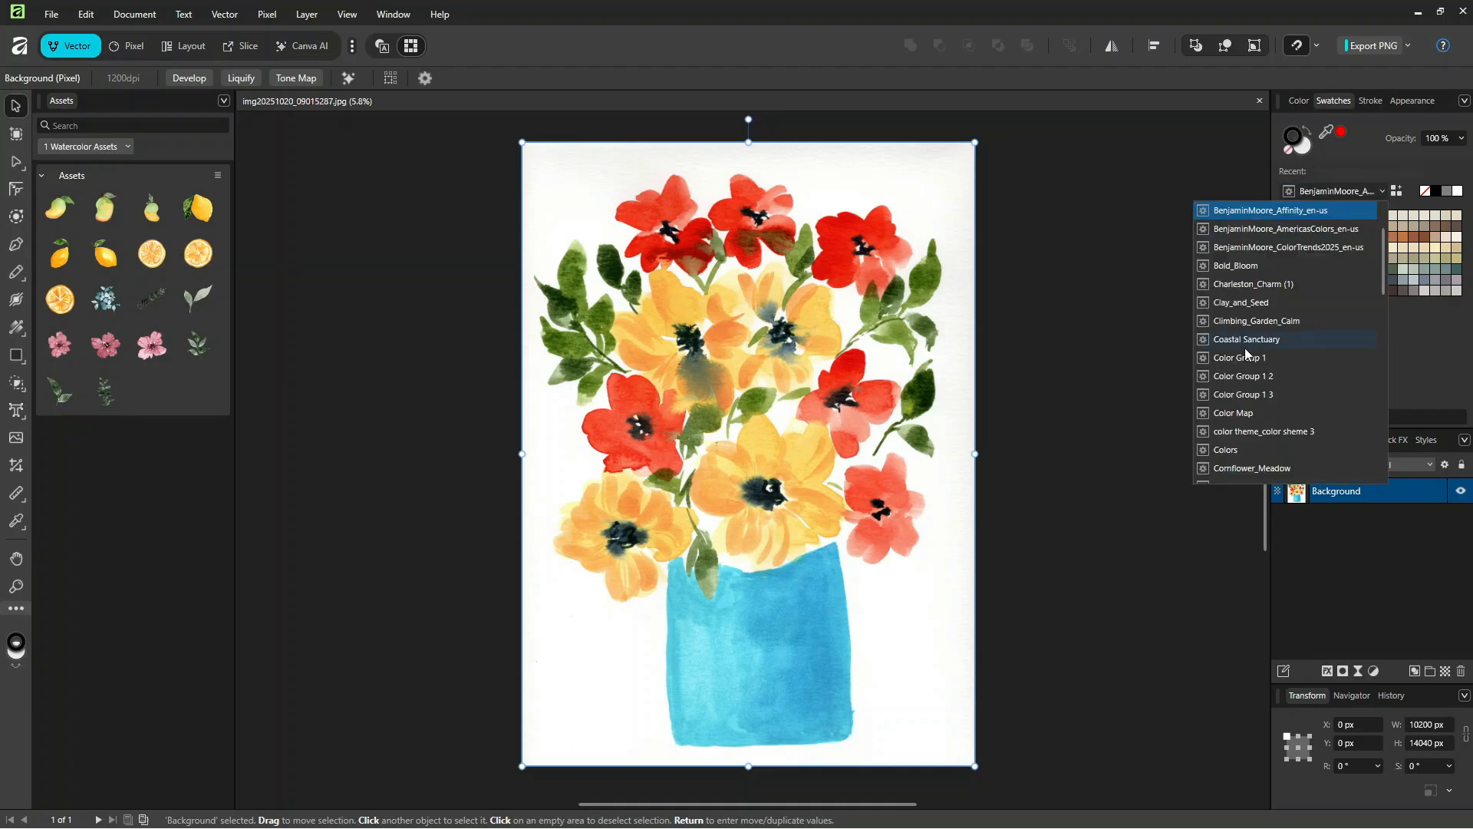
left_click(1242, 304)
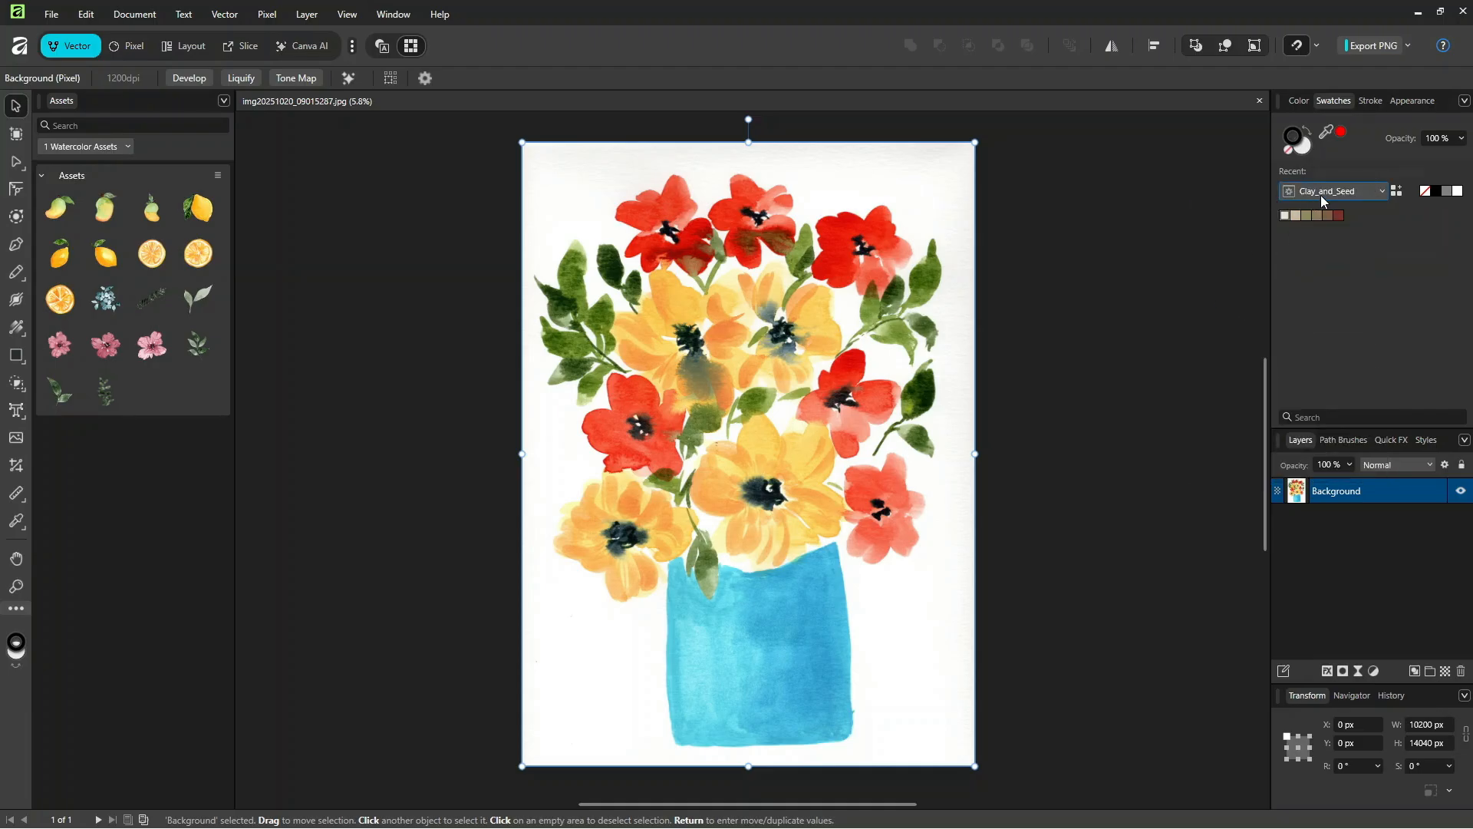
left_click(1320, 195)
scroll(1257, 213, "up", 3)
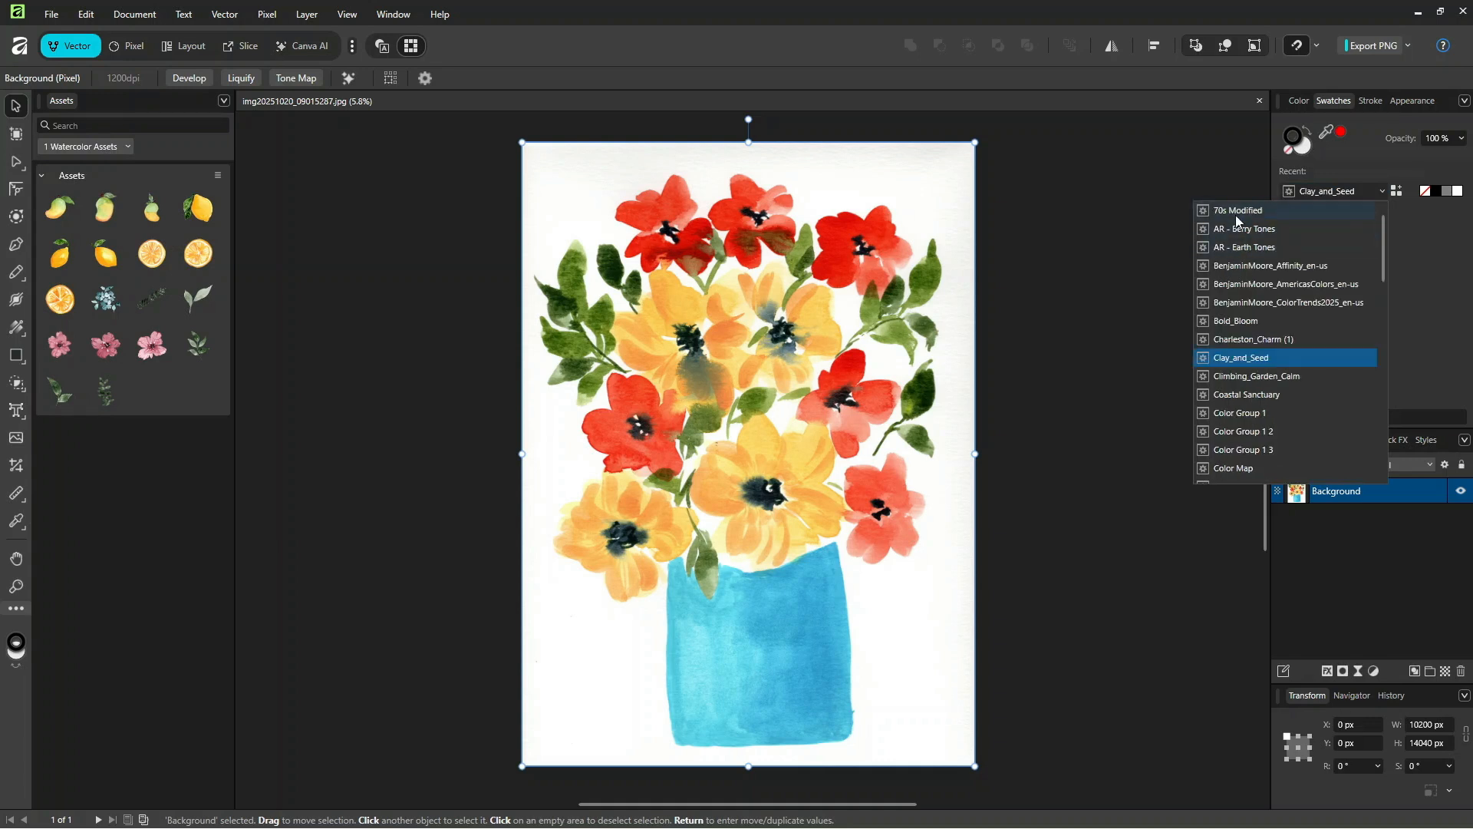
scroll(1239, 230, "down", 1)
left_click(1249, 246)
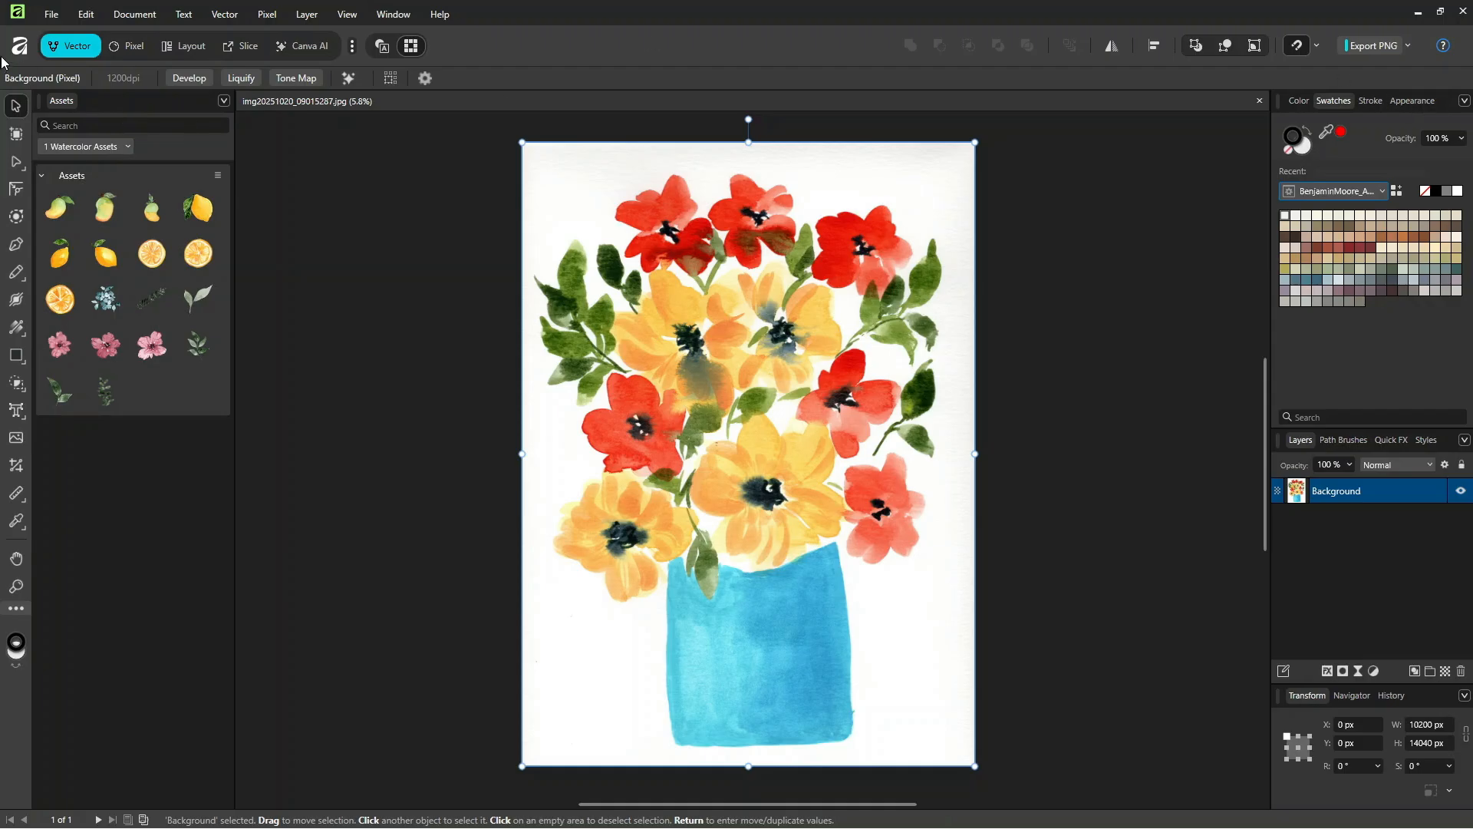
Step: View the options for importing content, and switch to the Pixel studio, dismissing the studio switching notice
left_click(51, 14)
mouse_move(122, 390)
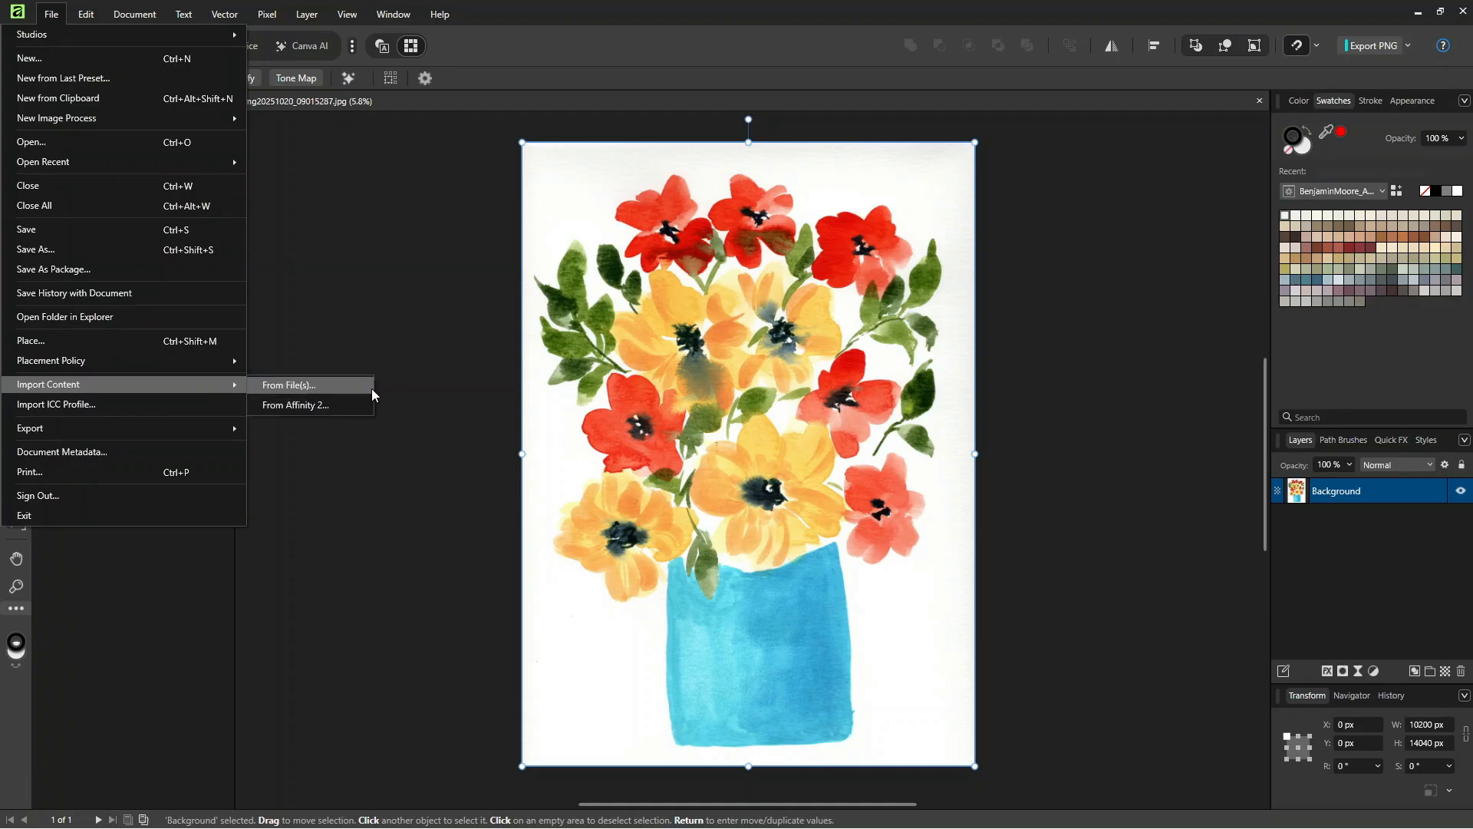
left_click(748, 14)
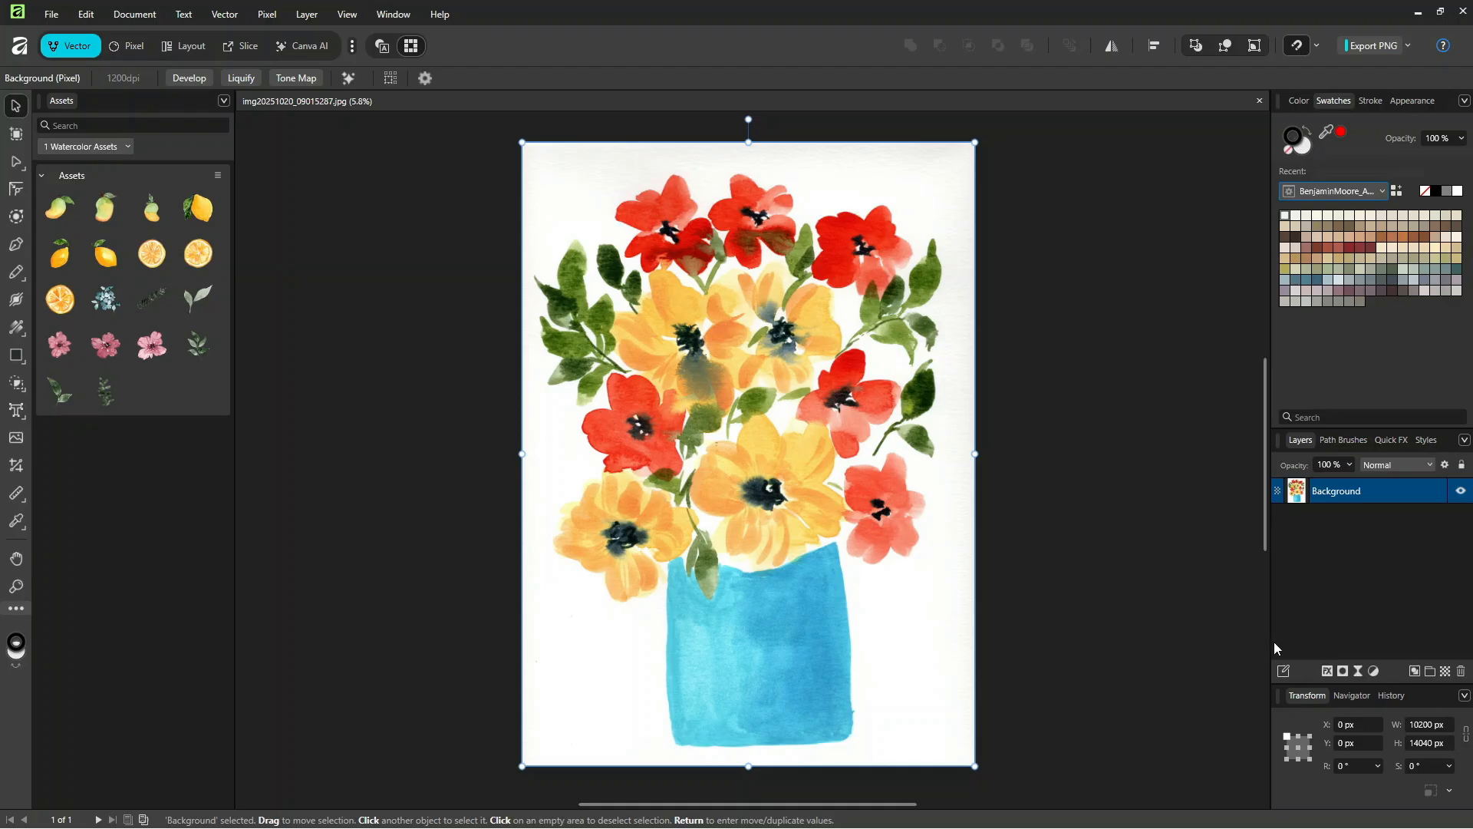
left_click(130, 48)
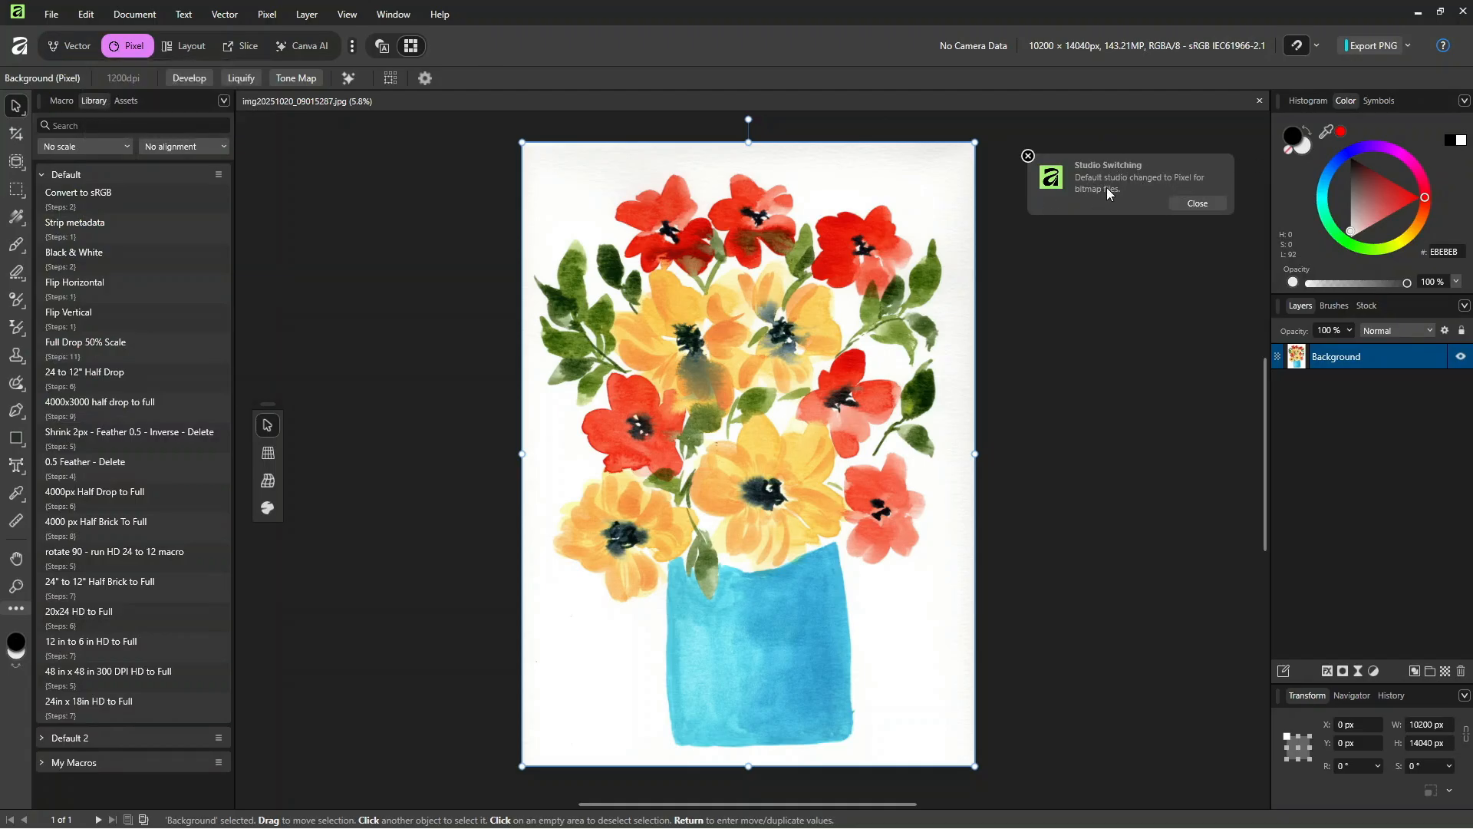
left_click(1197, 201)
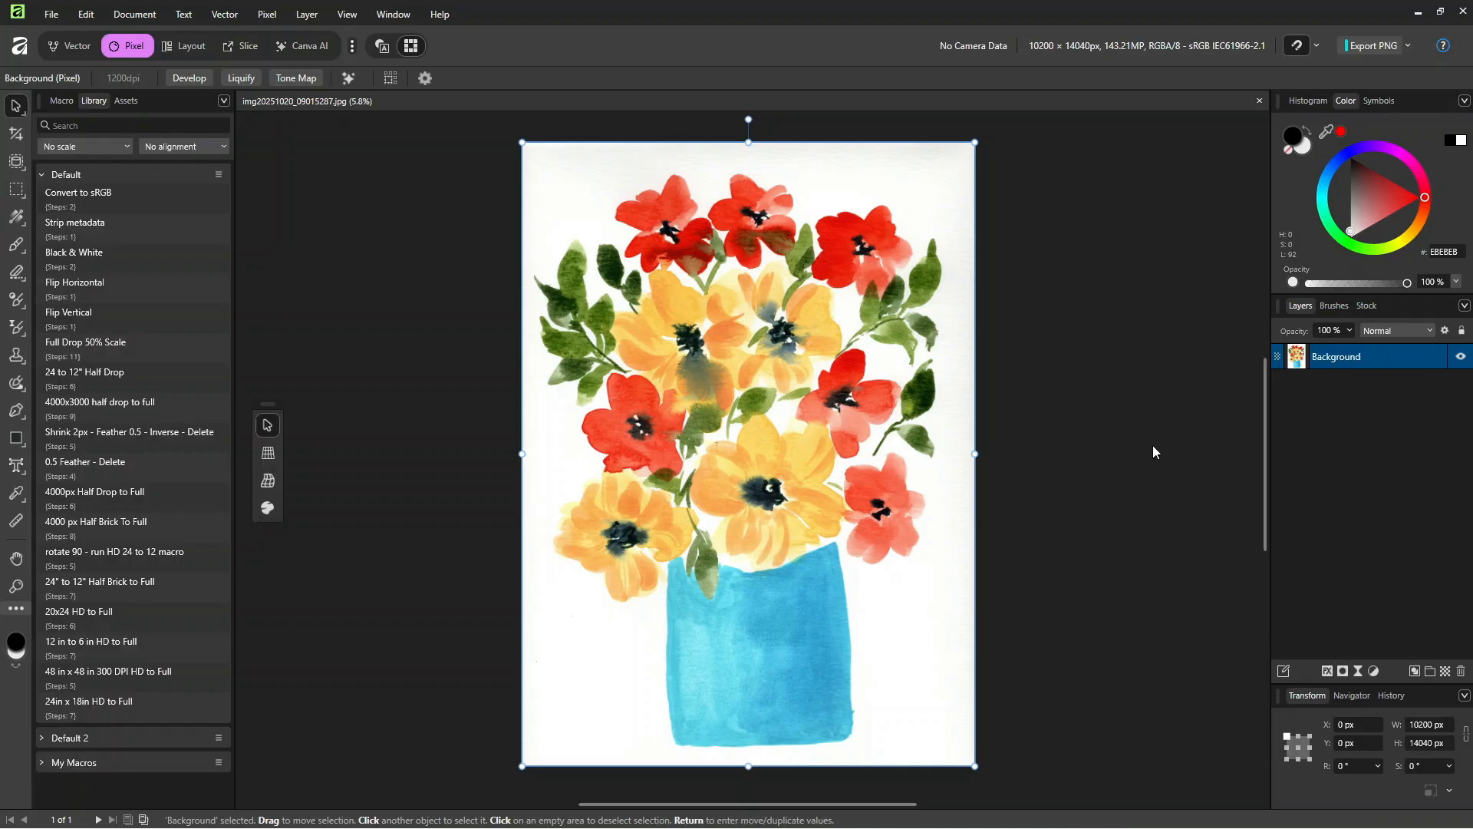
Step: Duplicate the Background layer, keeping it unlocked, and add an empty pixel layer between the two copies
double_click(1412, 362)
left_click(1436, 360)
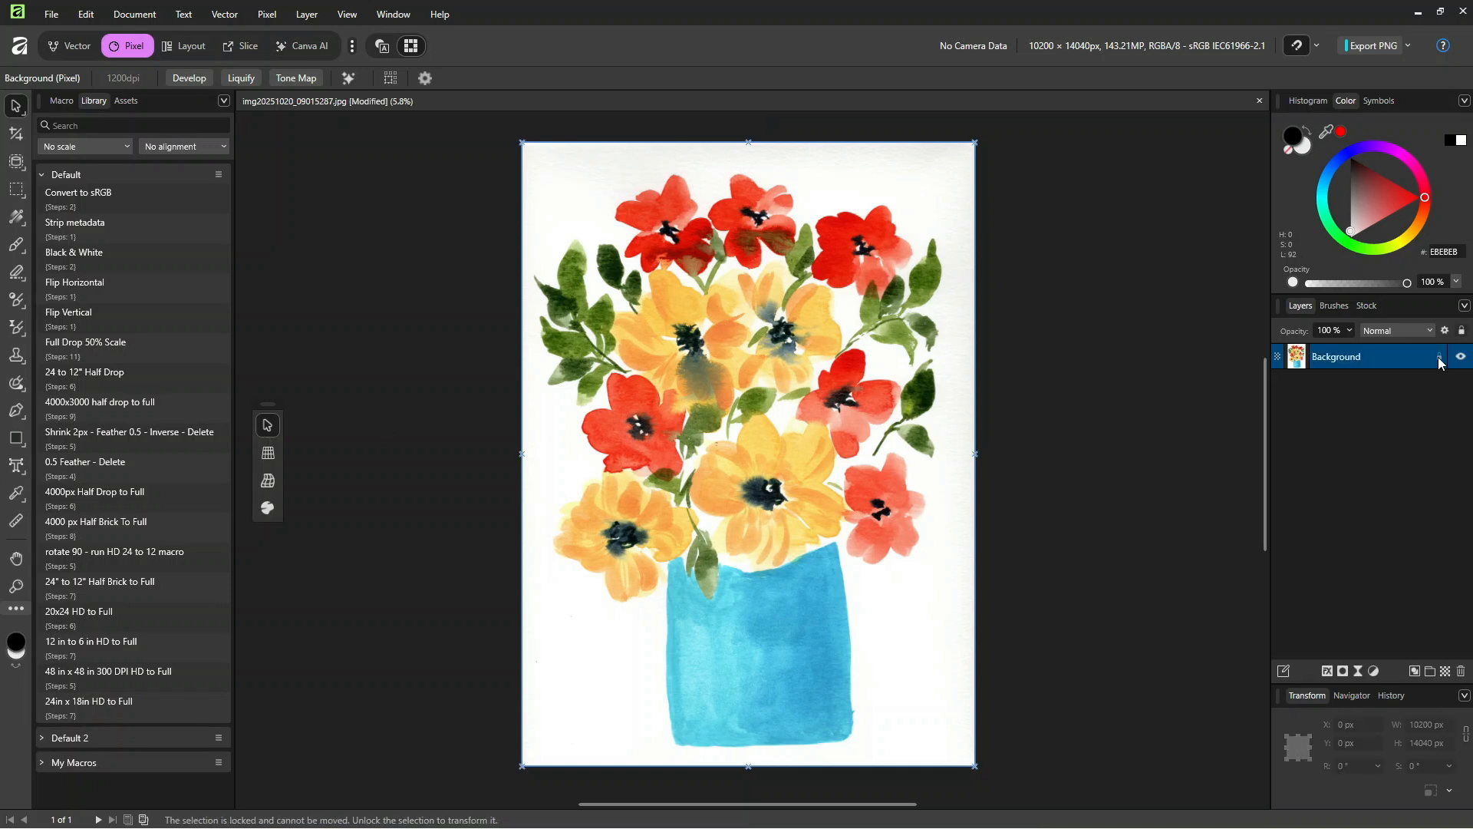
left_click(1439, 359)
key("ctrl+j")
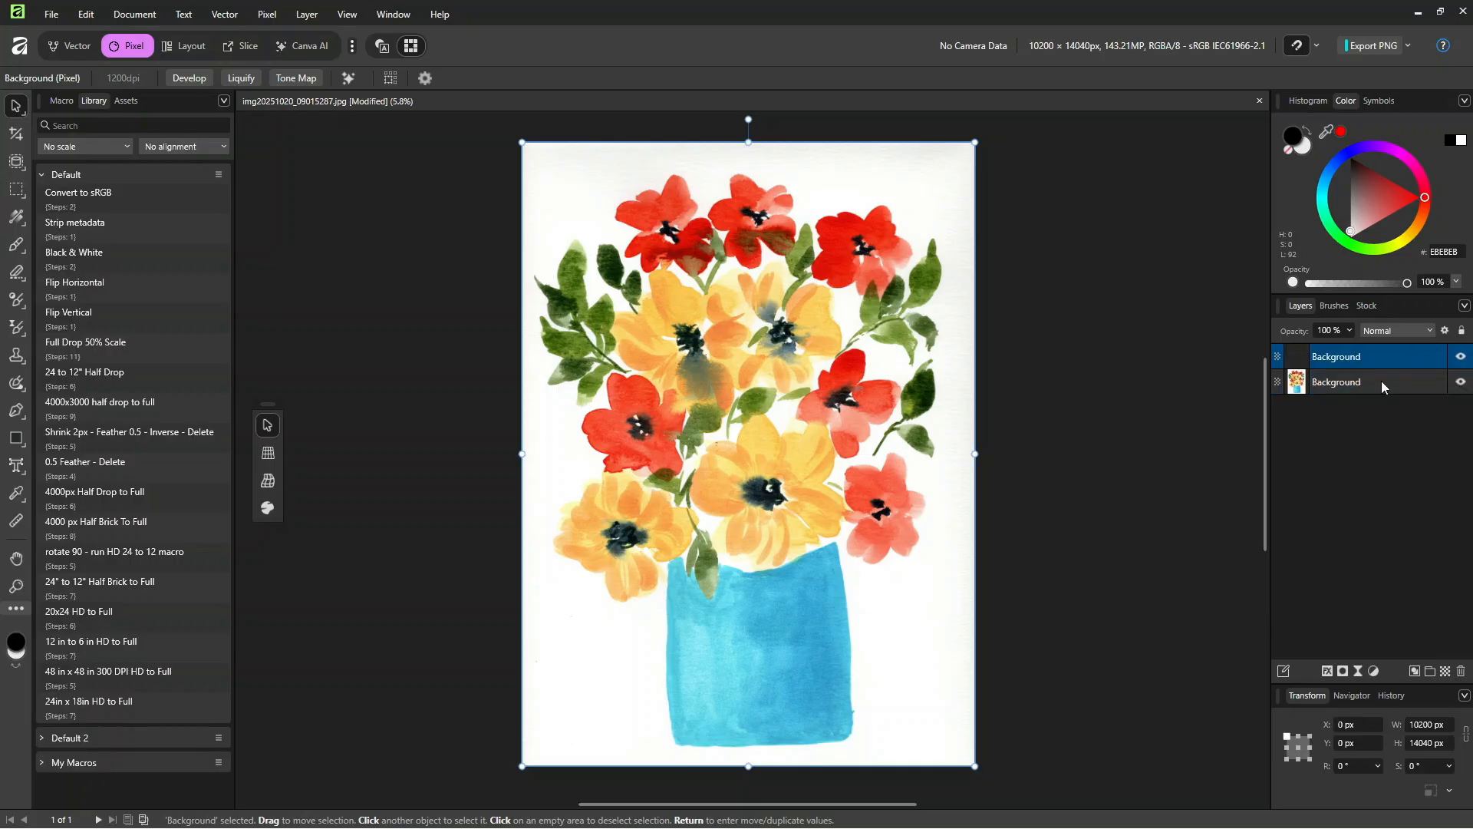
left_click(1445, 672)
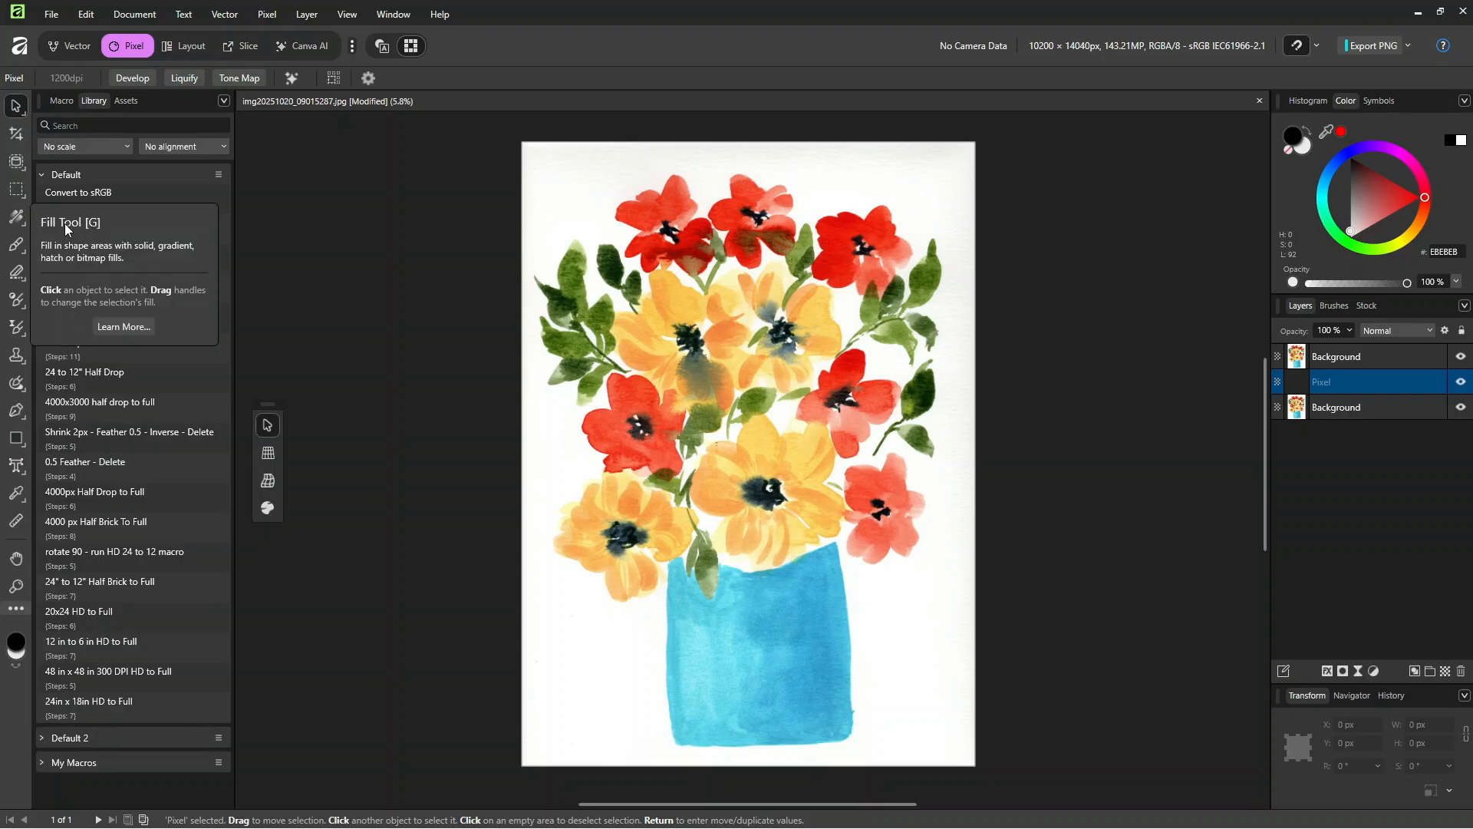
Step: Choose the Flood Fill Tool from the available fill tools
left_click(16, 217)
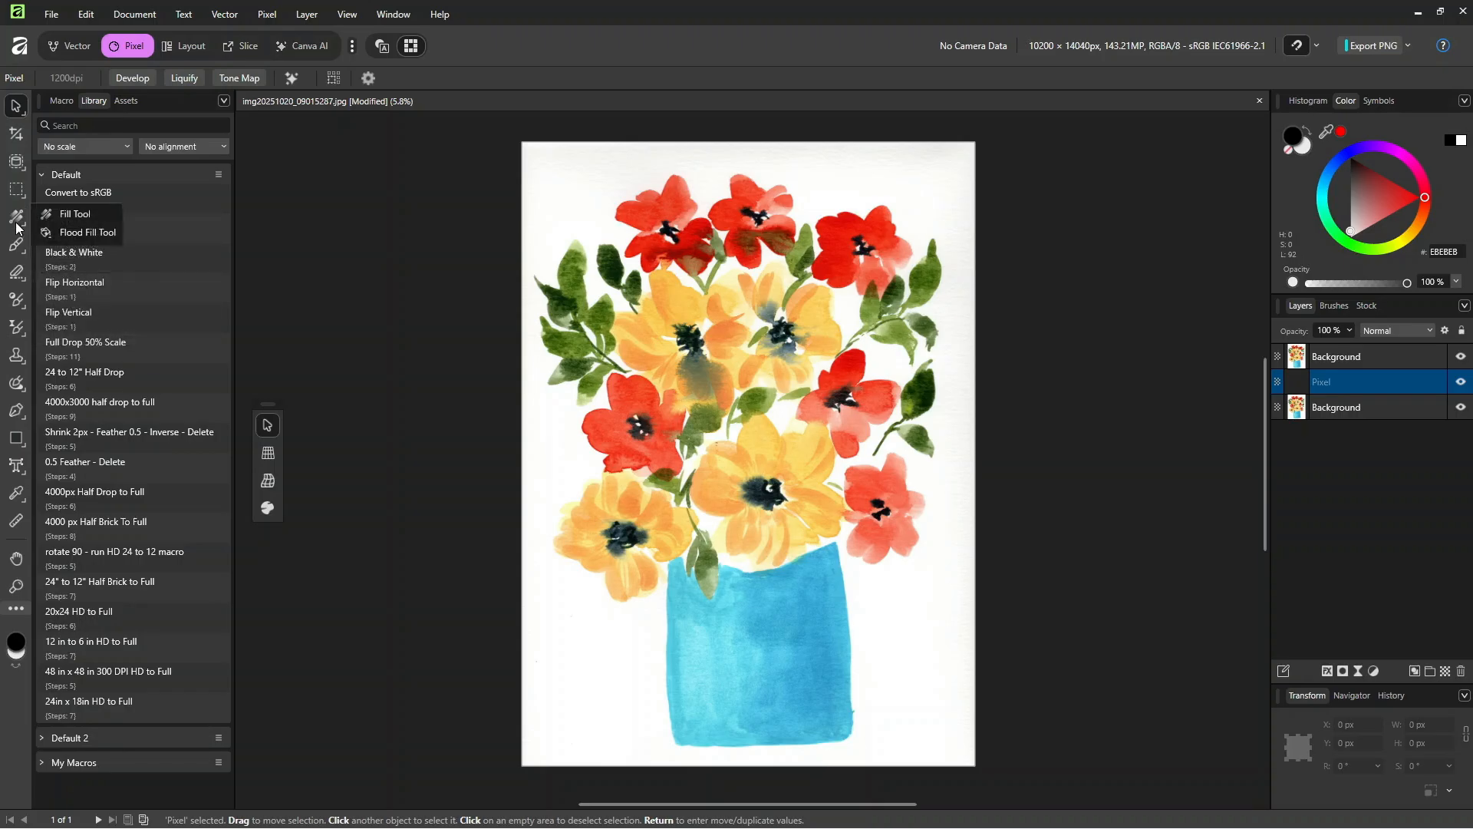
left_click(78, 234)
mouse_move(266, 433)
left_mouse_down()
mouse_move(267, 418)
mouse_move(251, 425)
mouse_move(264, 436)
left_mouse_up()
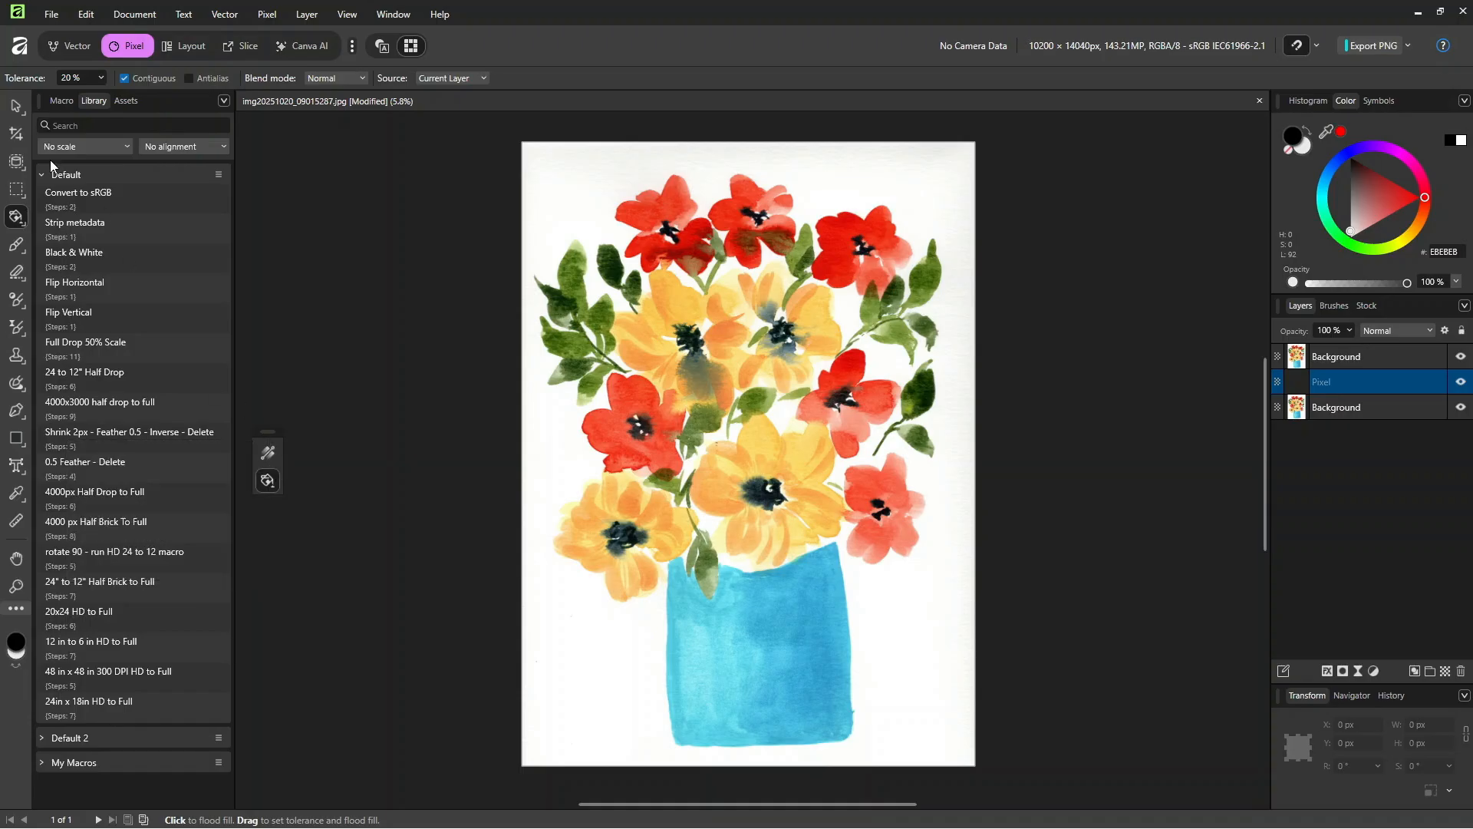
Step: Switch to the Paint Brush Tool and reposition the floating tool palette beside the canvas
right_click(23, 257)
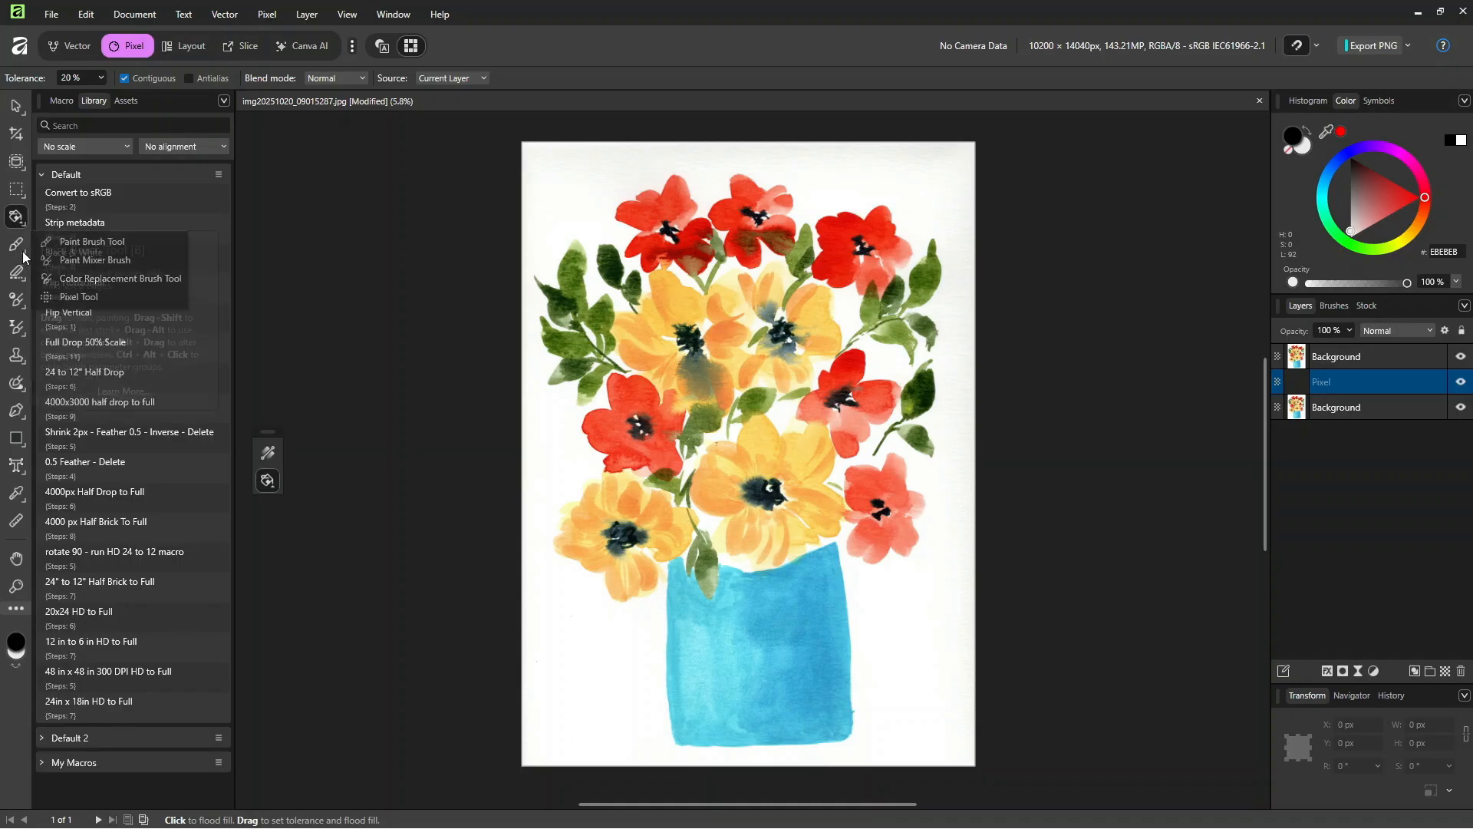
left_click(84, 242)
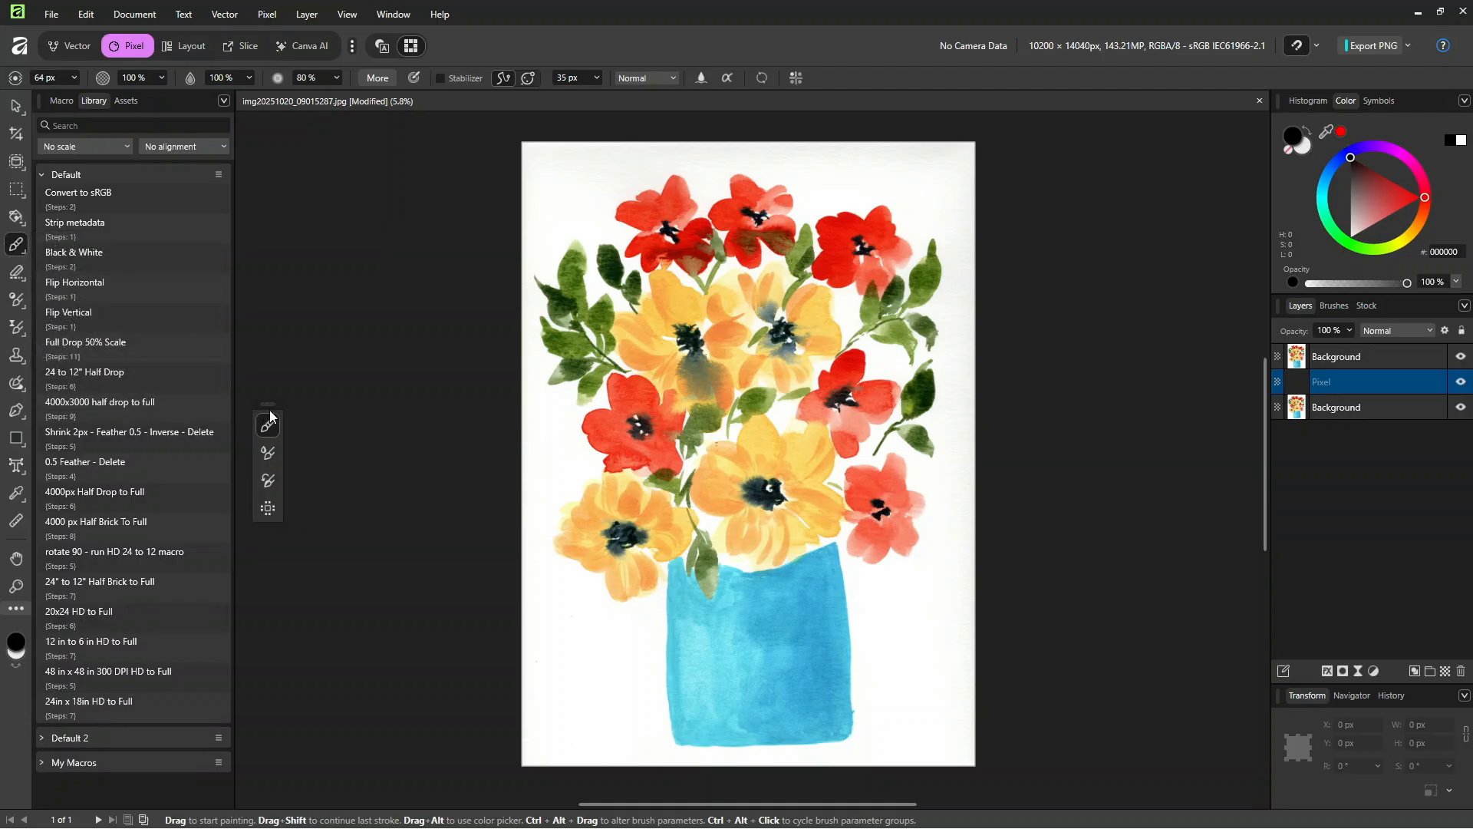
mouse_move(266, 406)
left_mouse_down()
mouse_move(803, 250)
mouse_move(1051, 160)
mouse_move(1035, 145)
left_mouse_up()
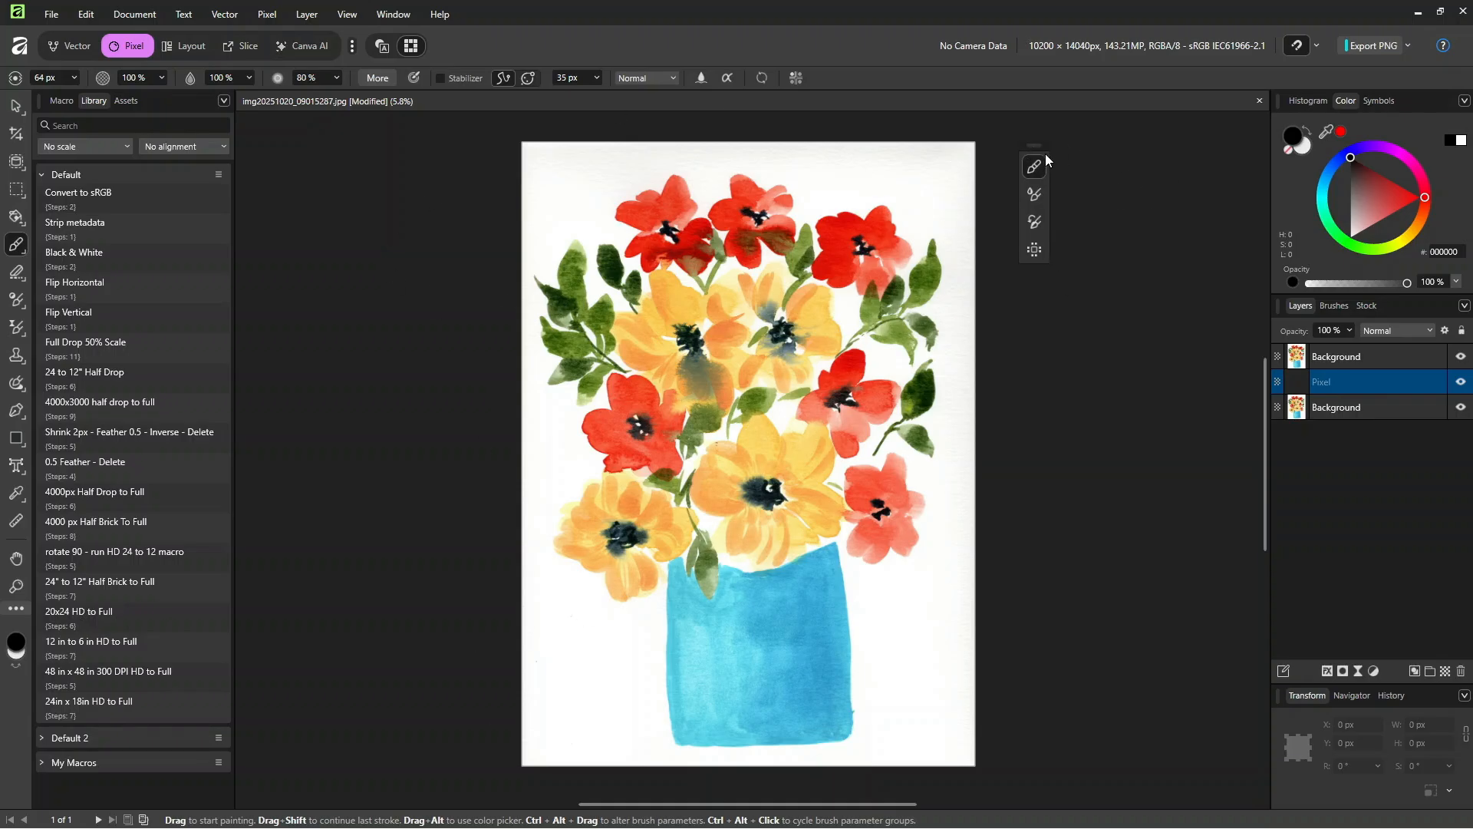
mouse_move(1036, 144)
left_mouse_down()
mouse_move(342, 322)
mouse_move(260, 419)
mouse_move(267, 361)
left_mouse_up()
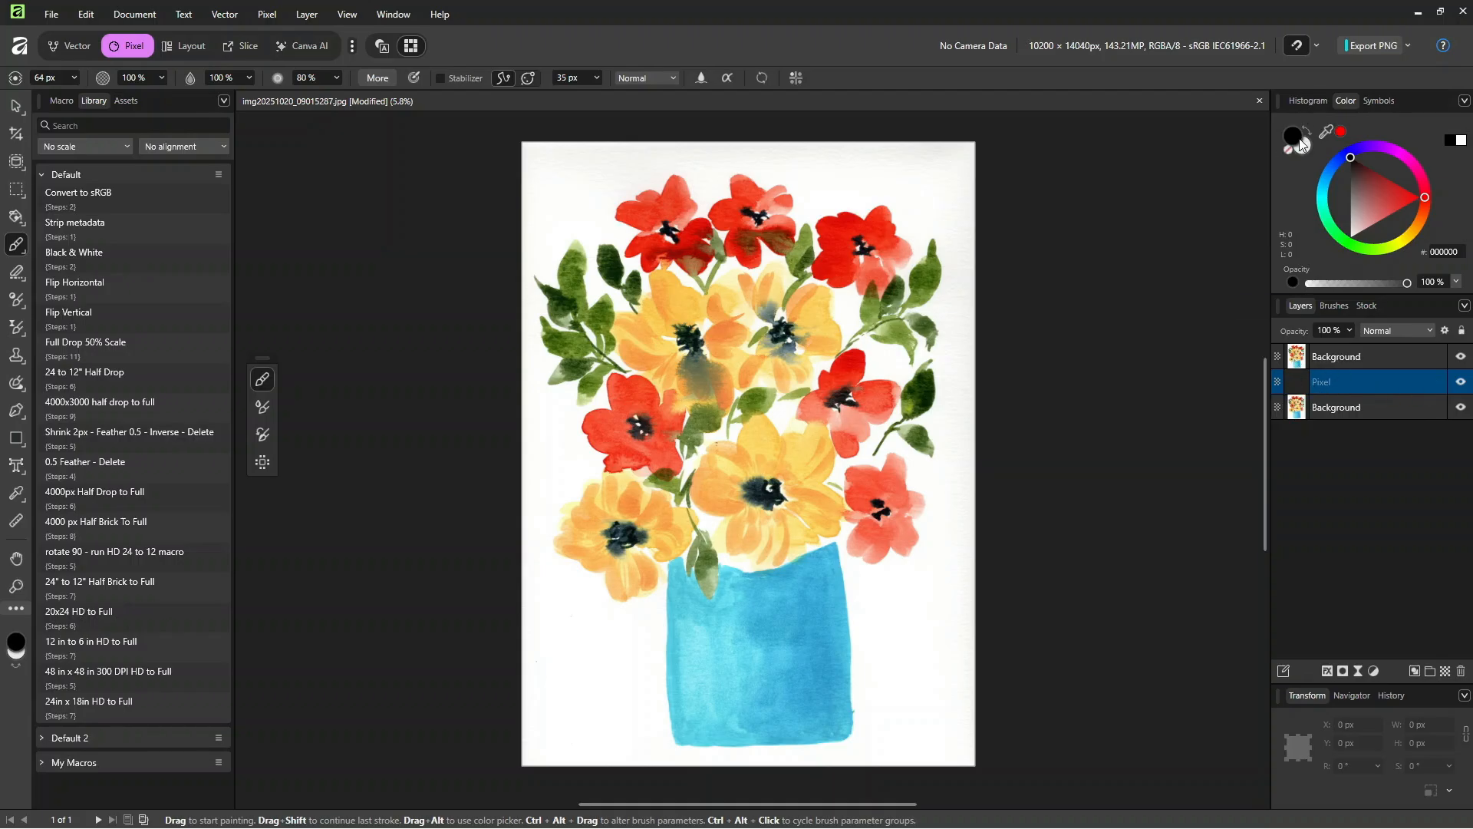
Step: Flood-fill the empty pixel layer with black and reselect the top Background layer with the Move Tool
left_click(15, 218)
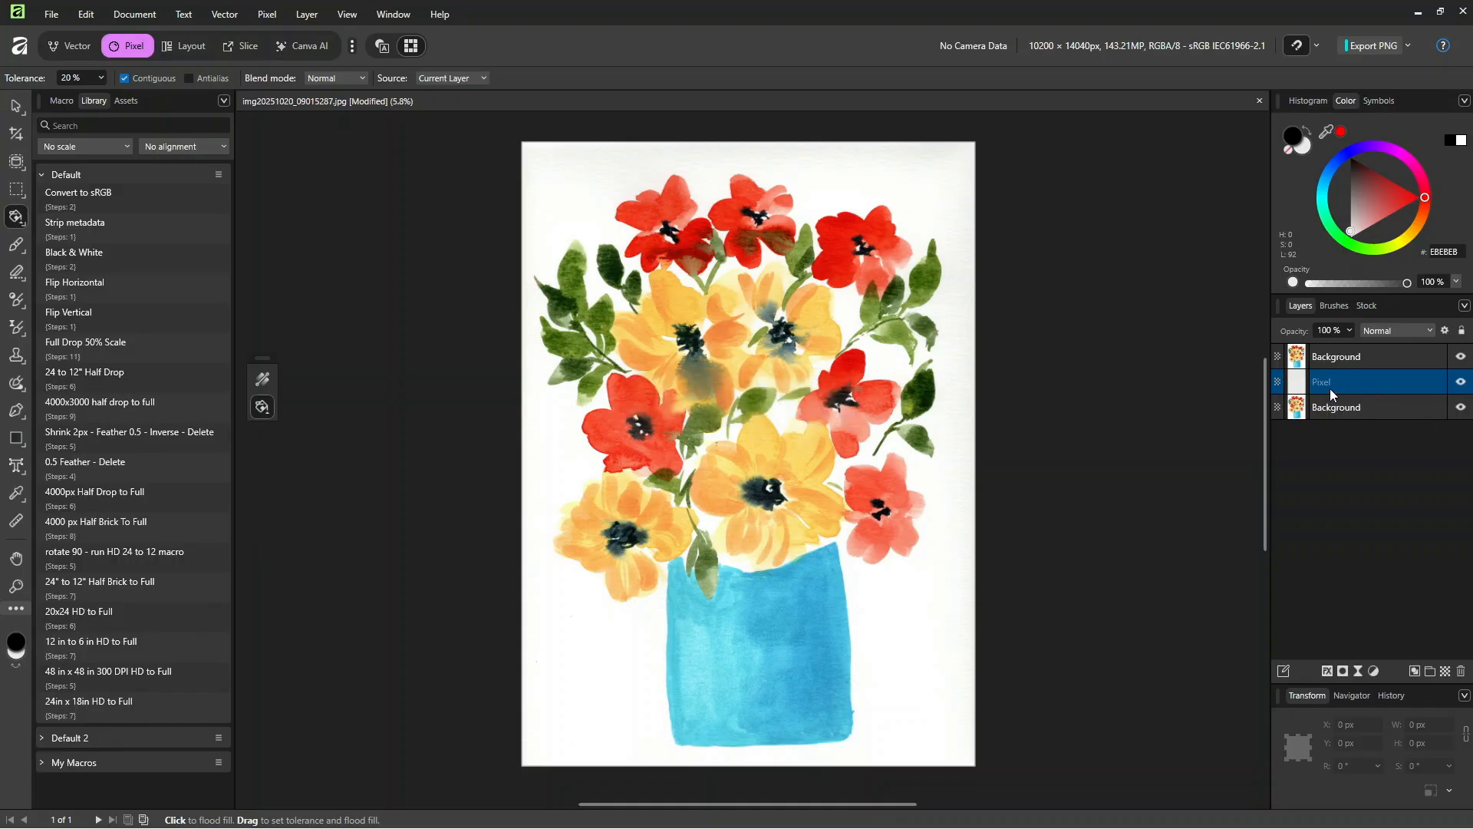
left_click(1297, 141)
left_click(931, 201)
left_click(1327, 358)
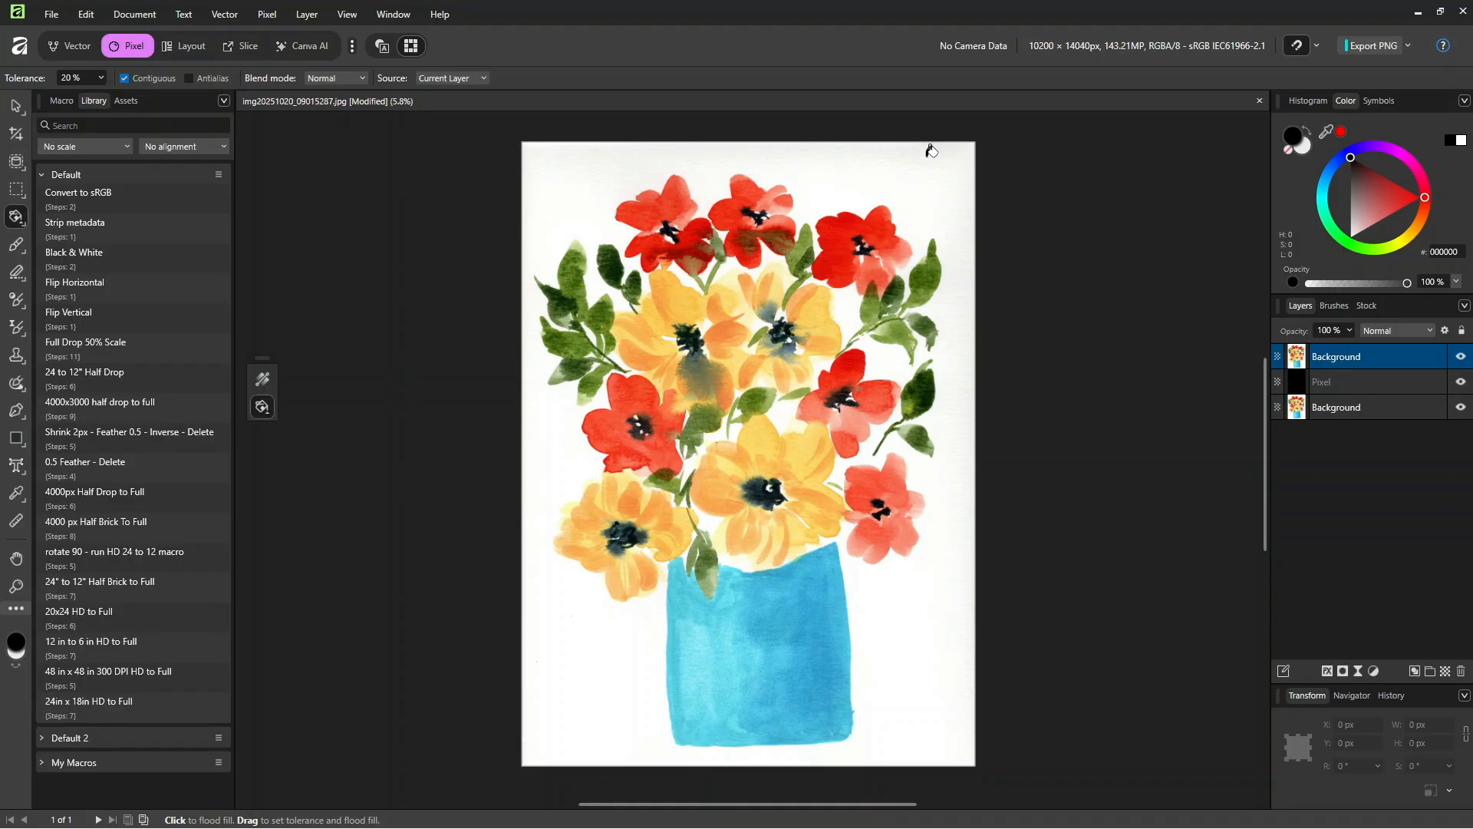
left_click(17, 107)
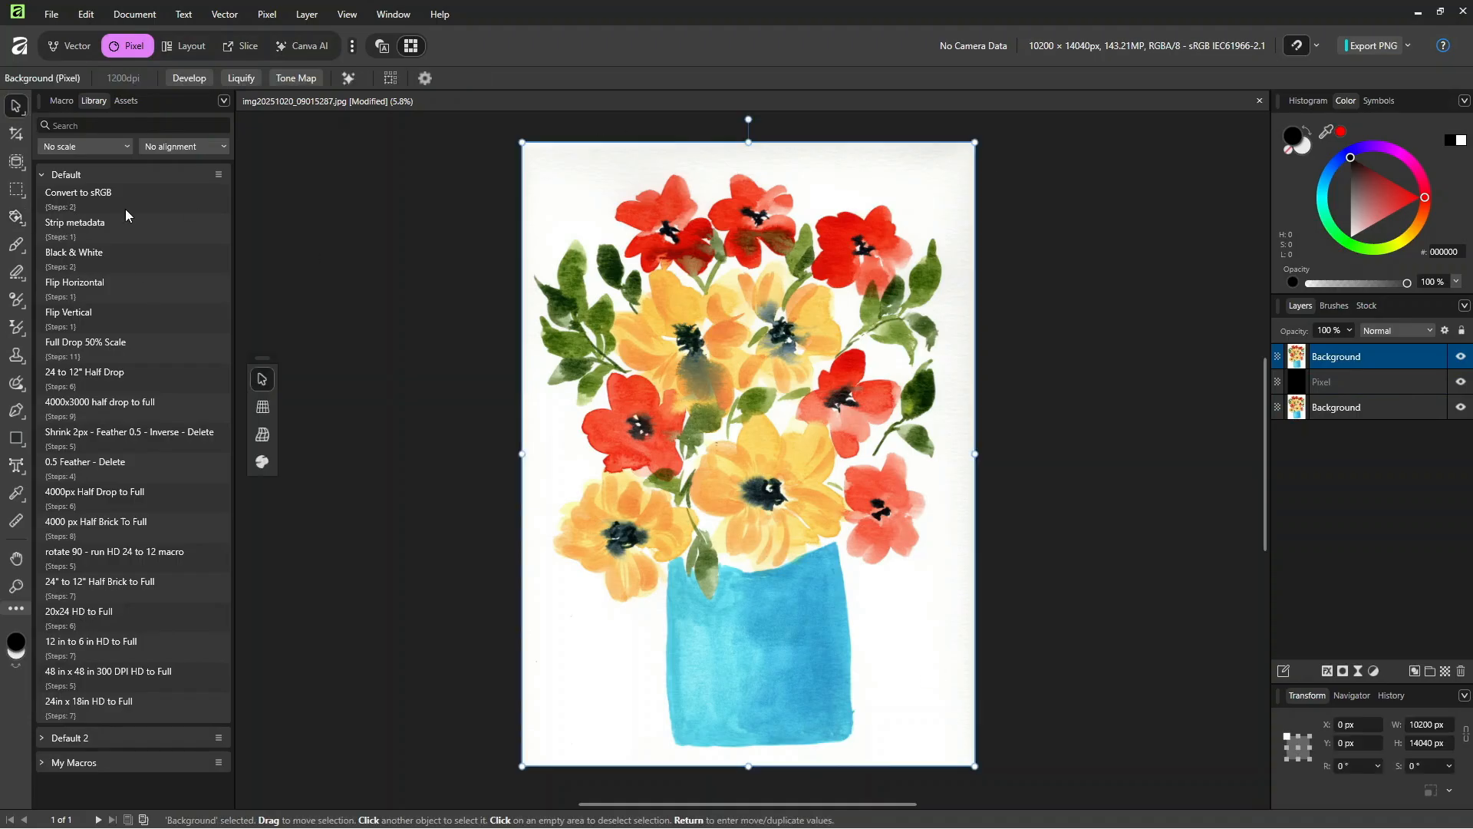
Step: Add a Levels adjustment above the top Background layer with the white level lowered to 93%
left_click(1373, 672)
left_click(1215, 225)
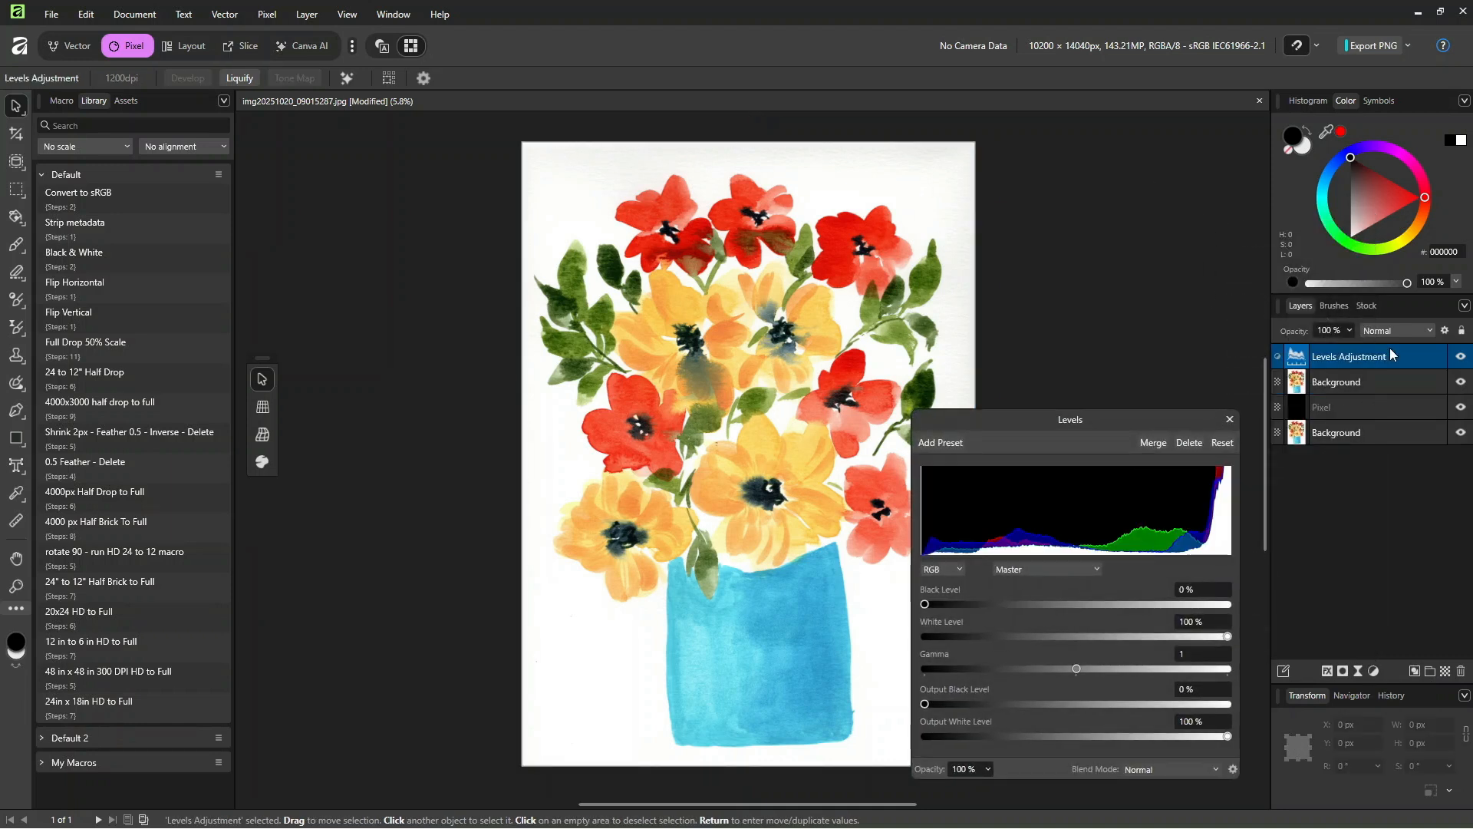
left_click_drag(1228, 636, 1206, 637)
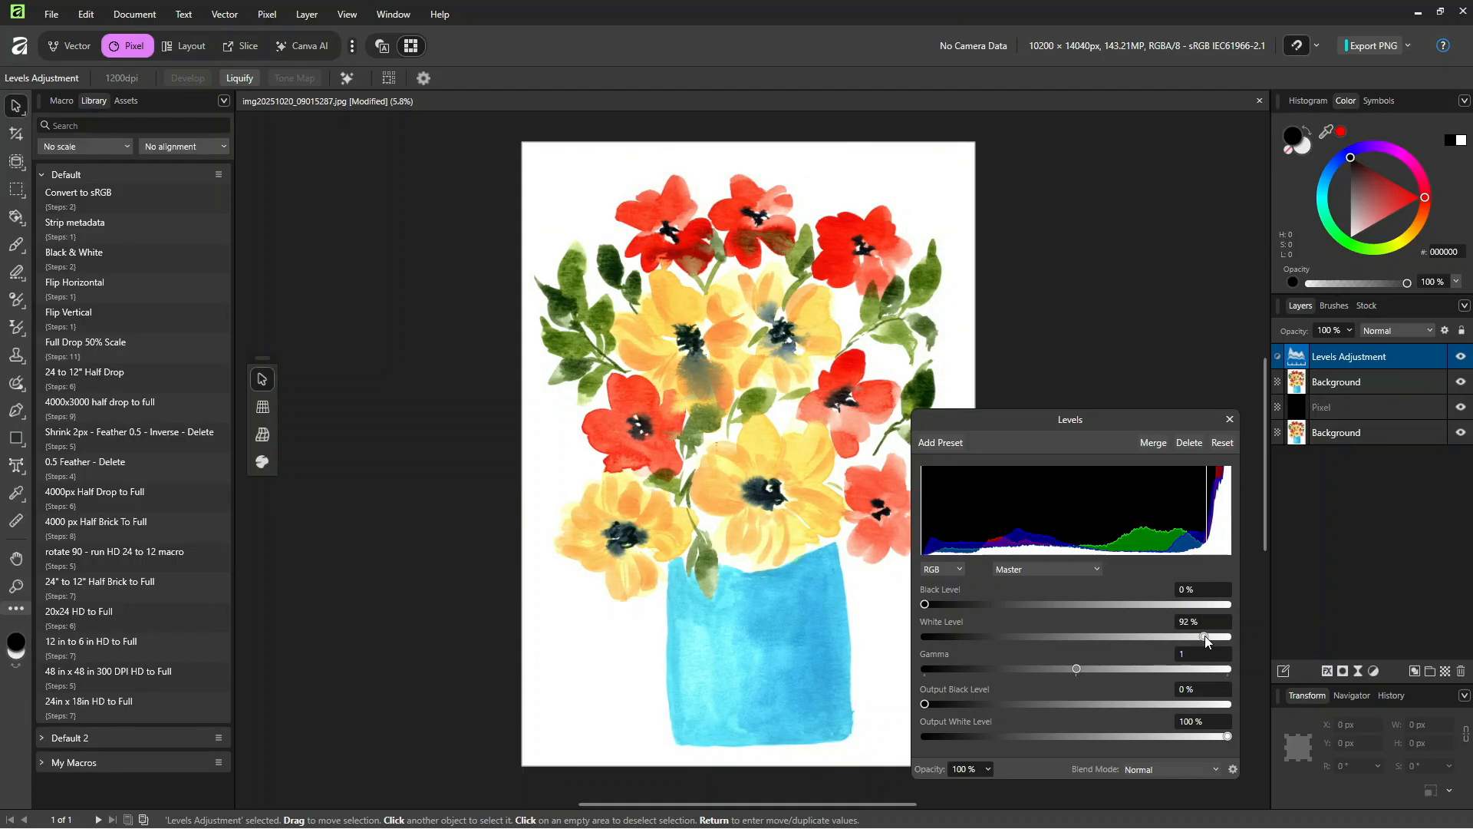
left_click_drag(1133, 418, 1091, 258)
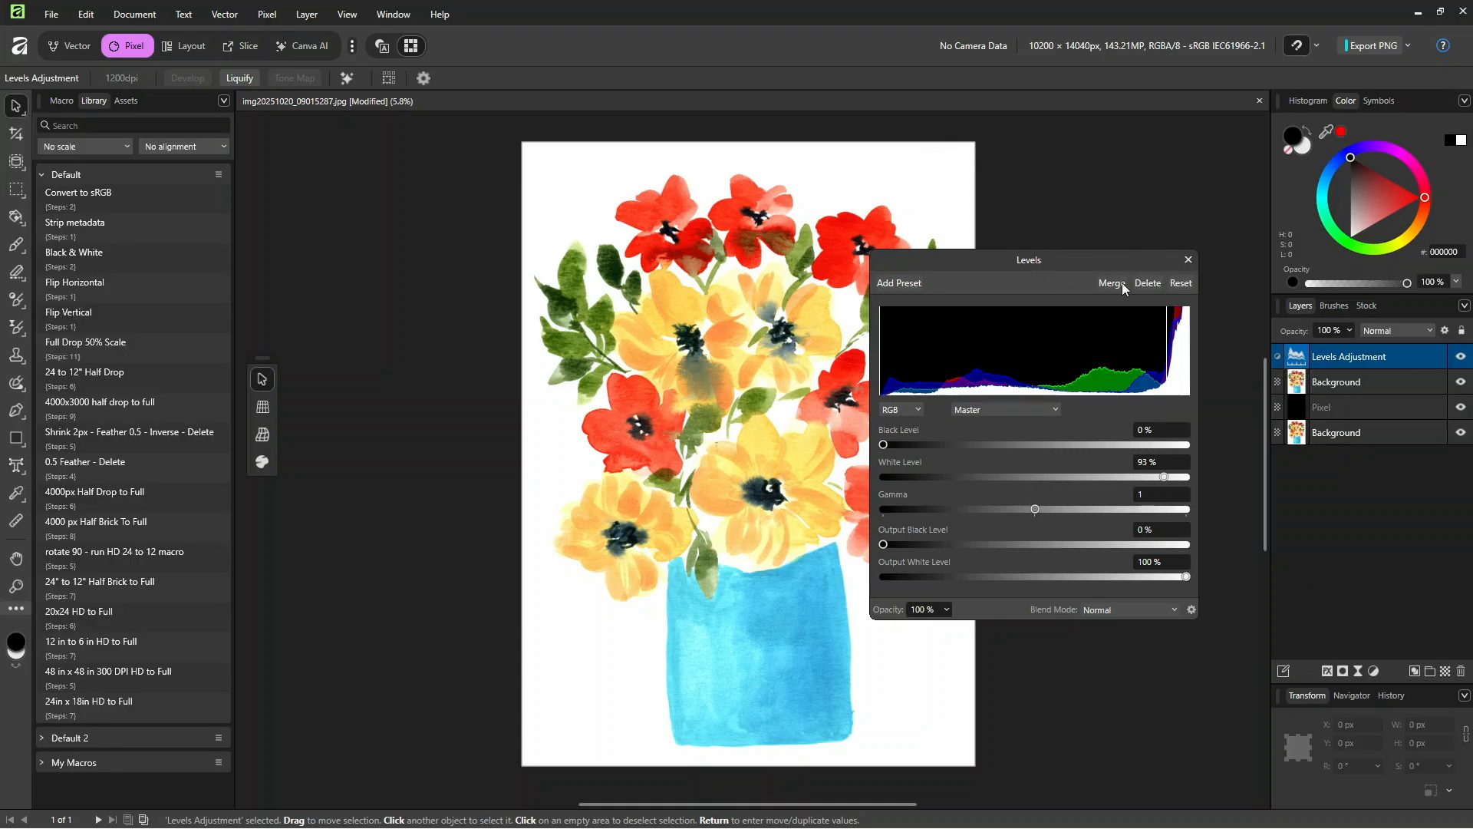
Step: Try nesting the Levels adjustment in the top Background layer, return it directly above and merge it into that layer
left_click_drag(1370, 375, 1374, 379)
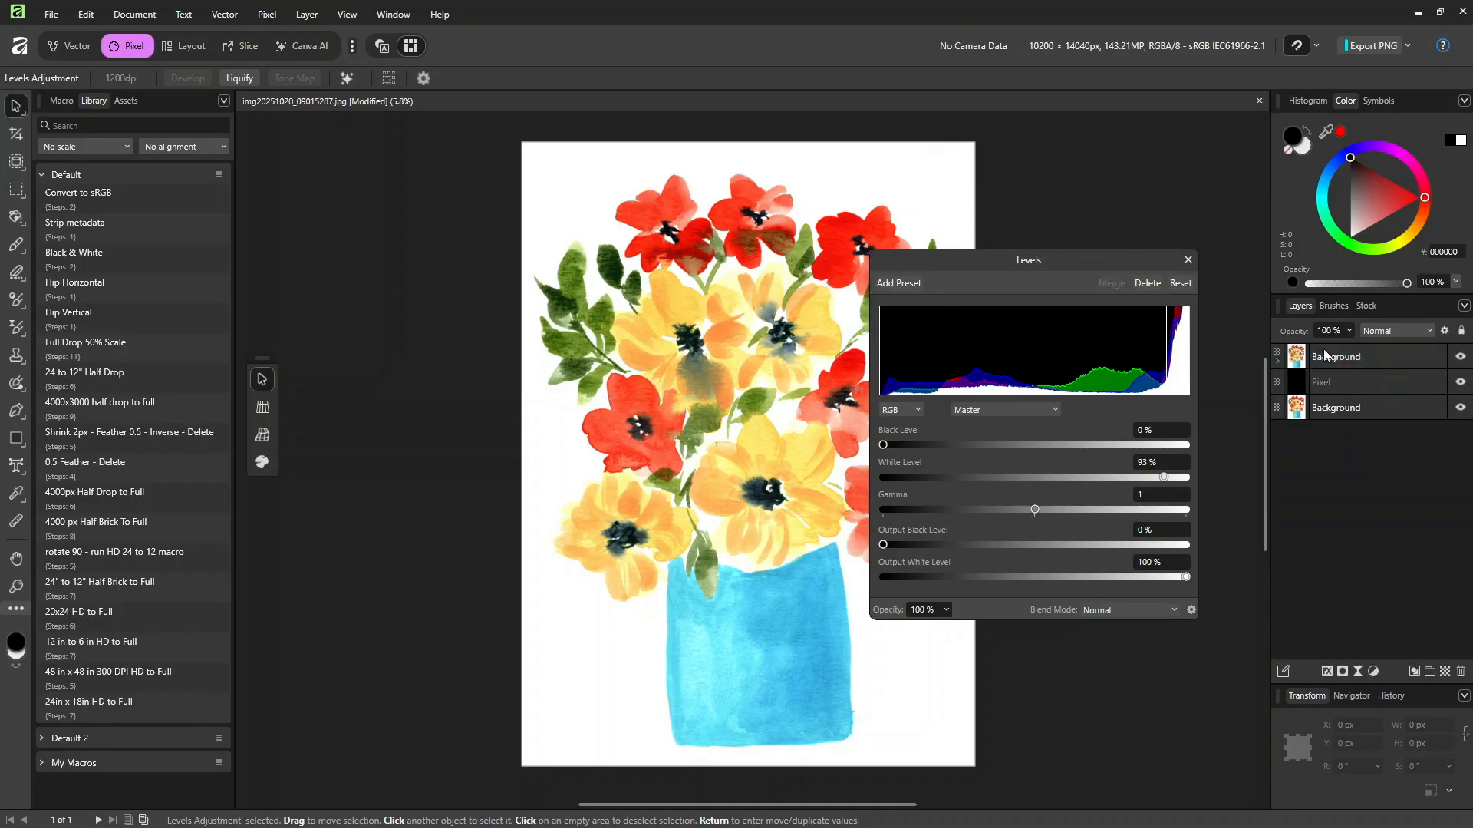
left_click(1277, 359)
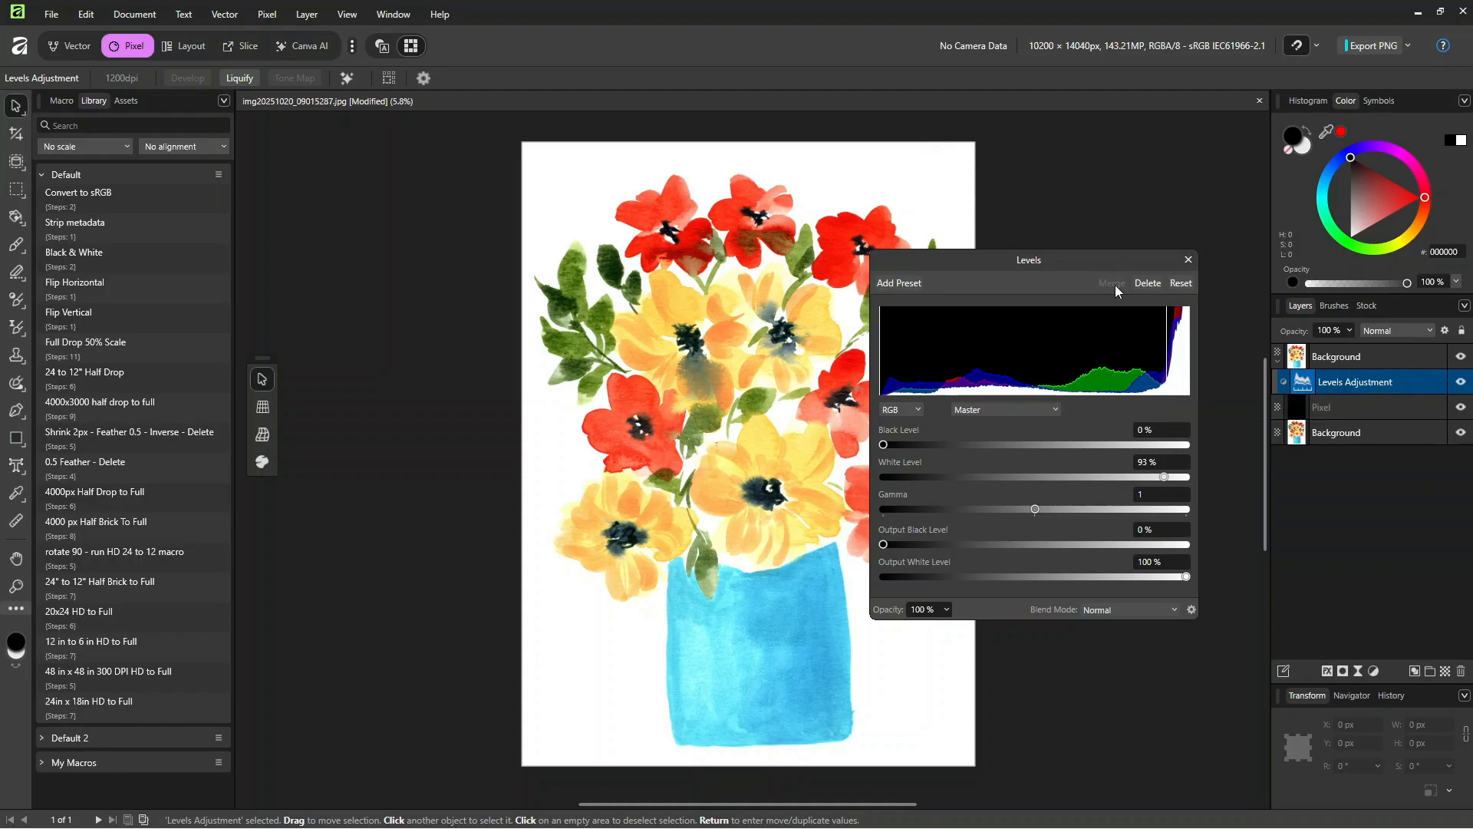
left_click_drag(1378, 381, 1378, 344)
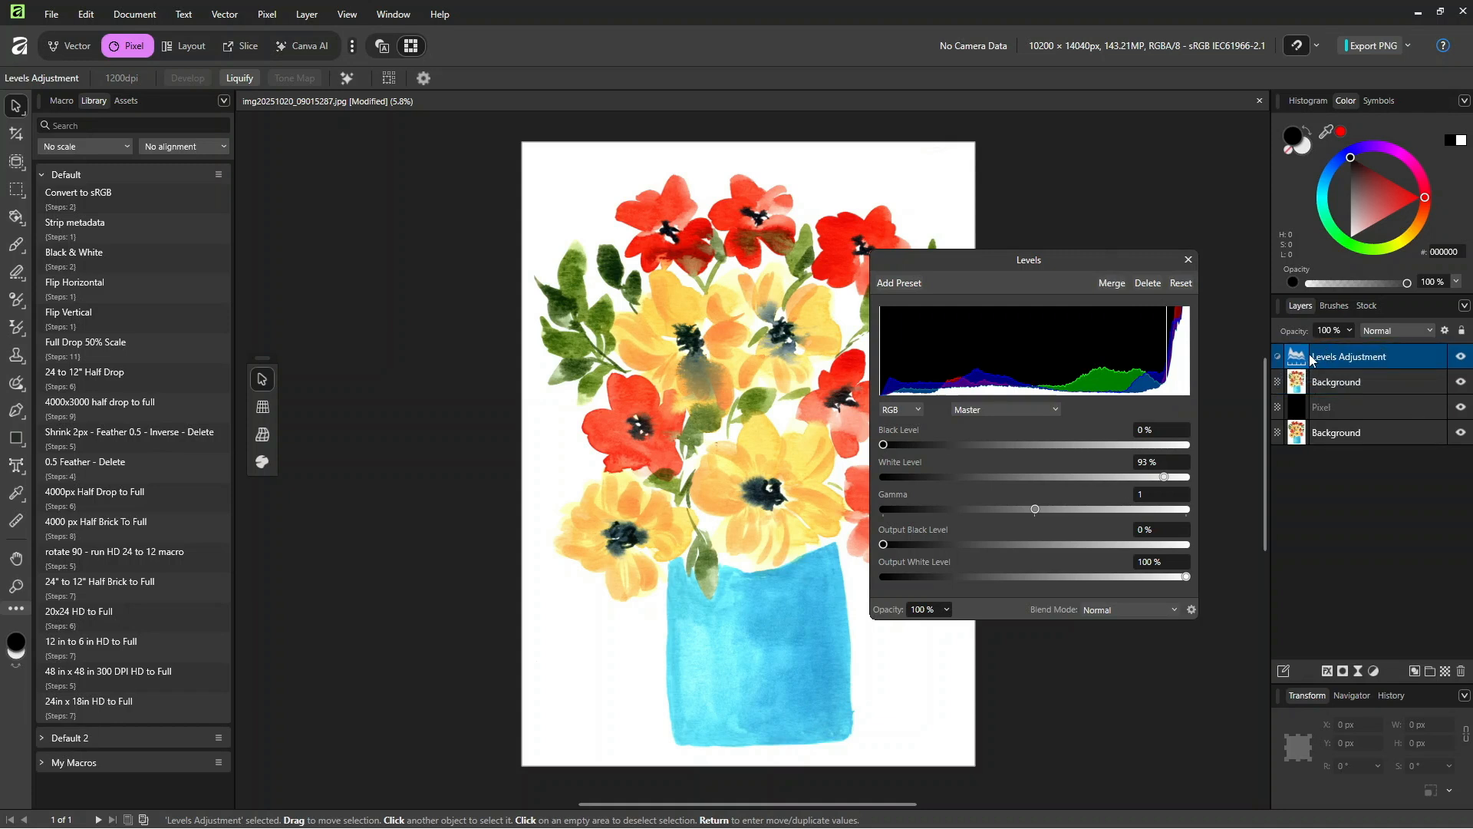
left_click(1109, 282)
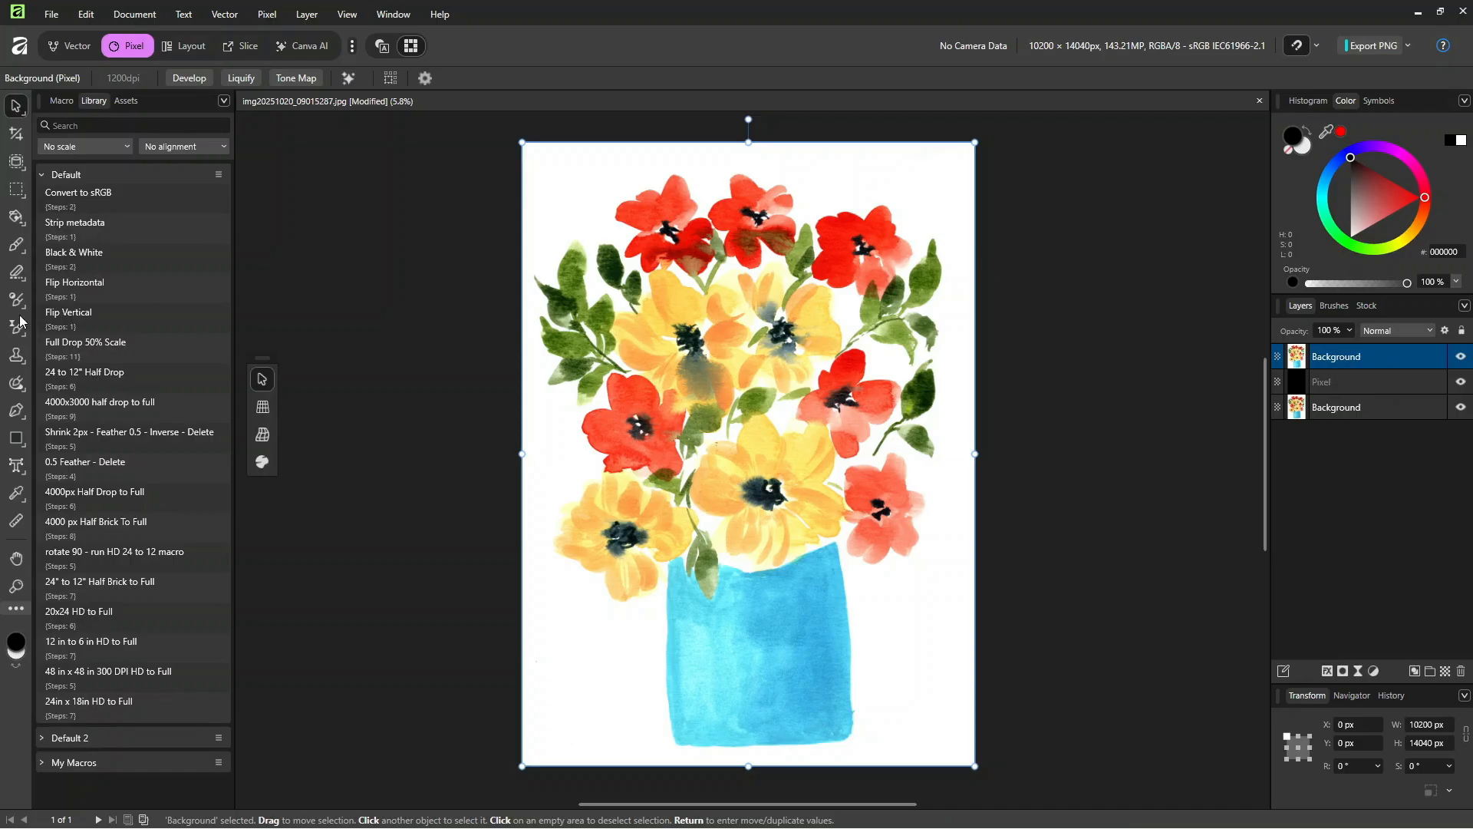
Step: Try to activate the Object Selection Tool and dismiss the machine learning notice
right_click(18, 167)
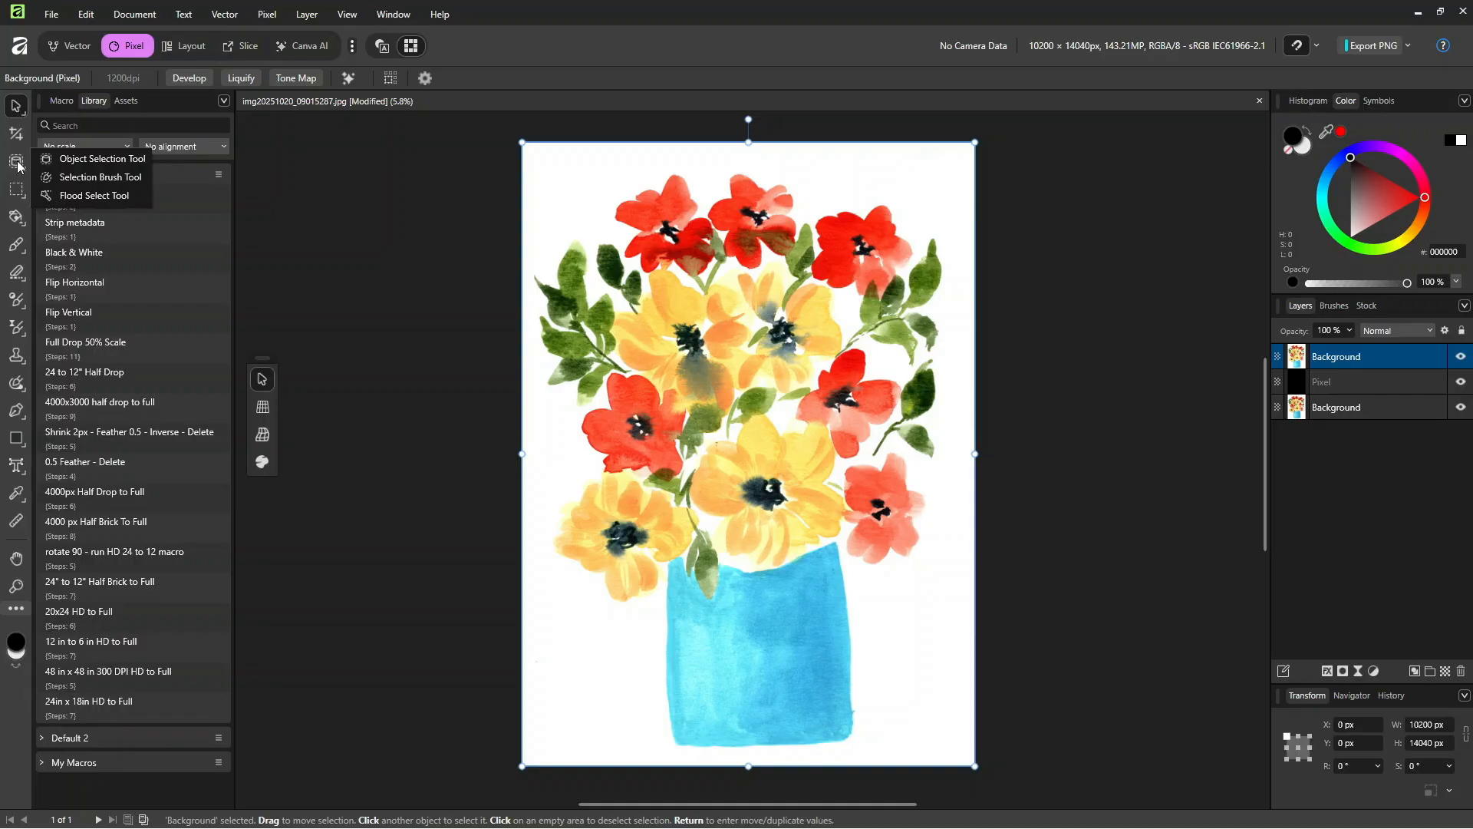
left_click(107, 158)
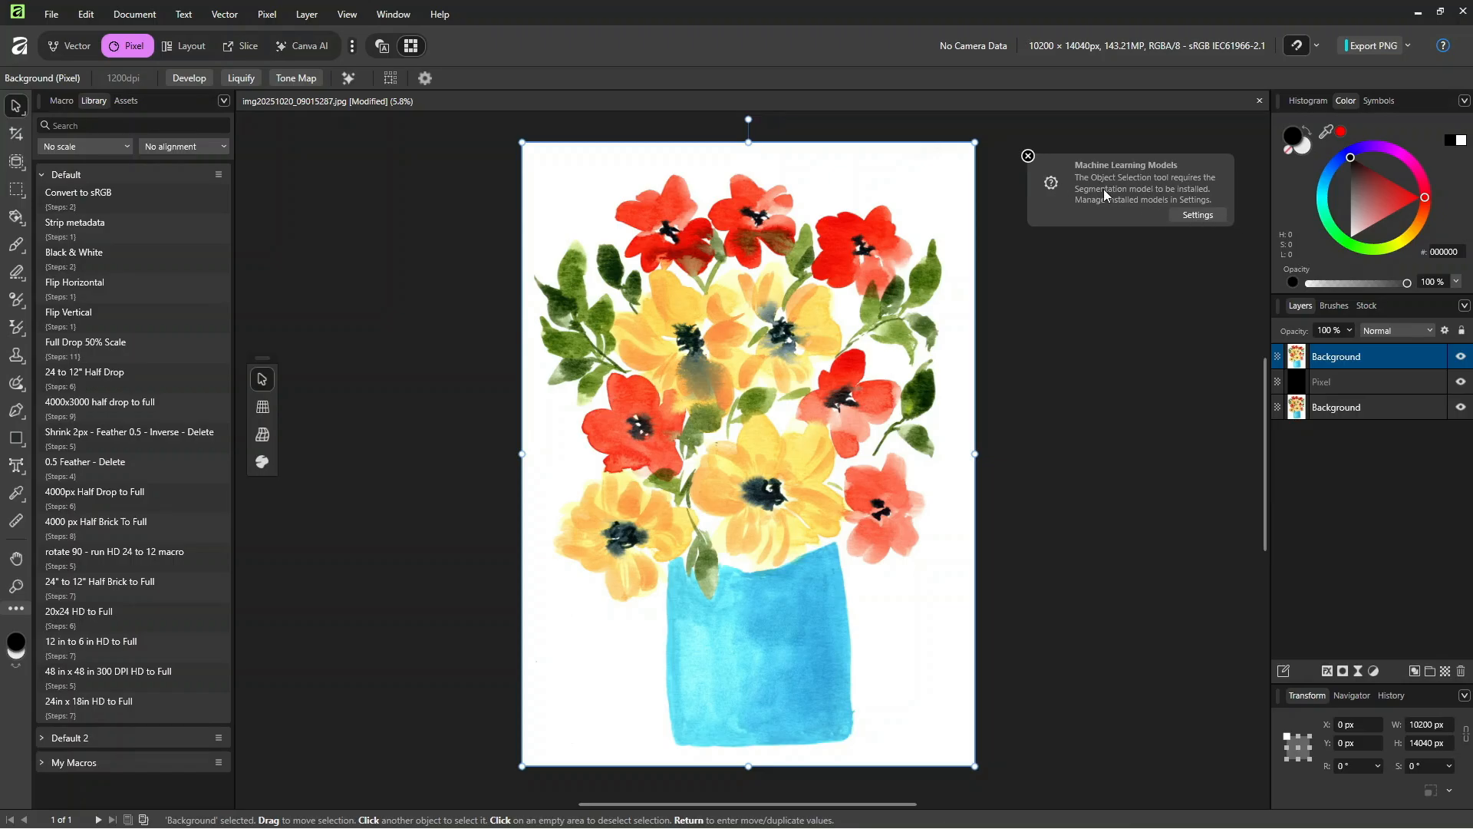
left_click(1028, 156)
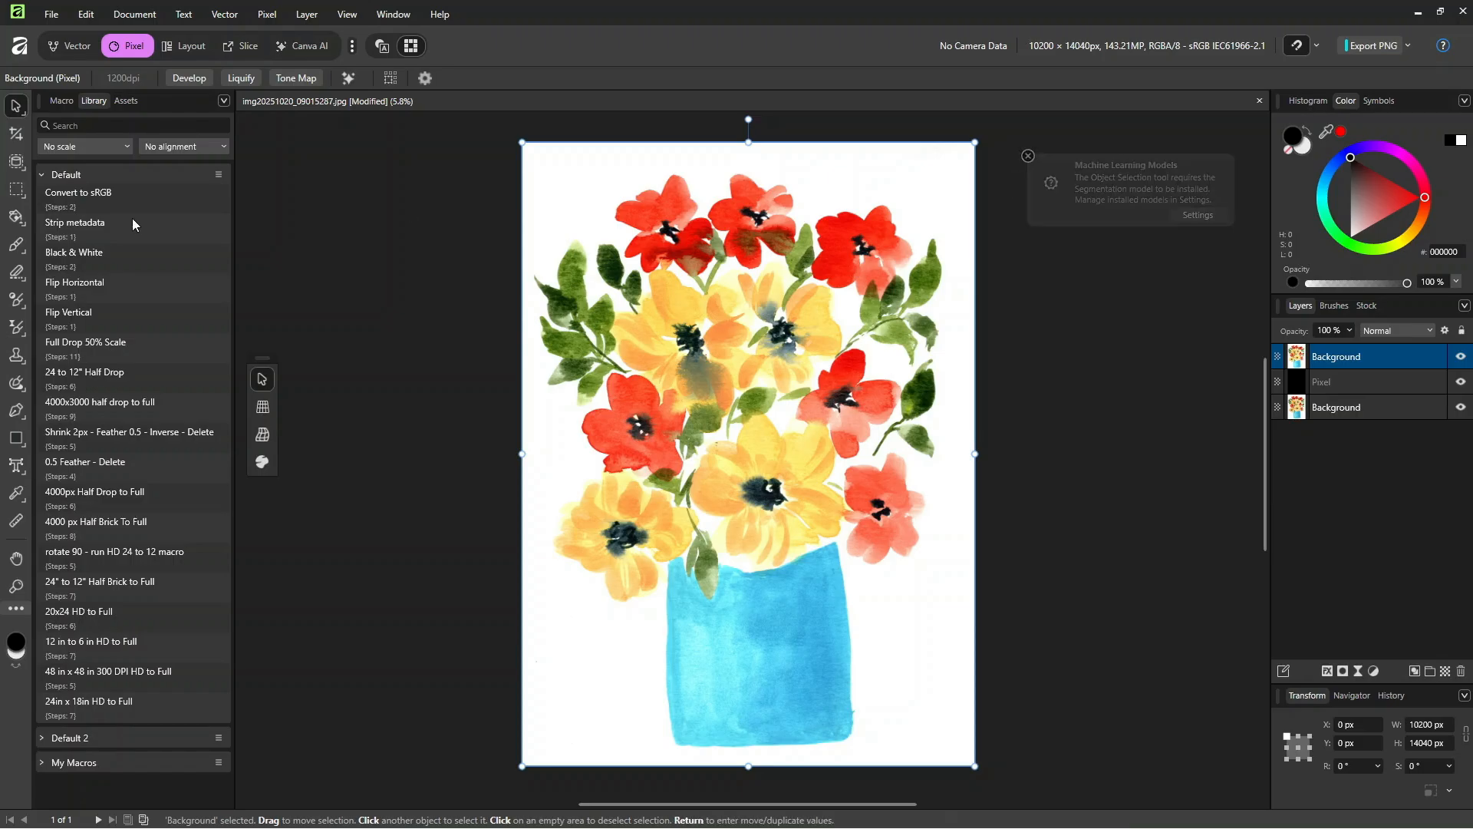
Step: Pick the Freehand Selection Tool, and switch to the Flood Select Tool with its tolerance set to 10%
left_click(20, 196)
left_click(98, 257)
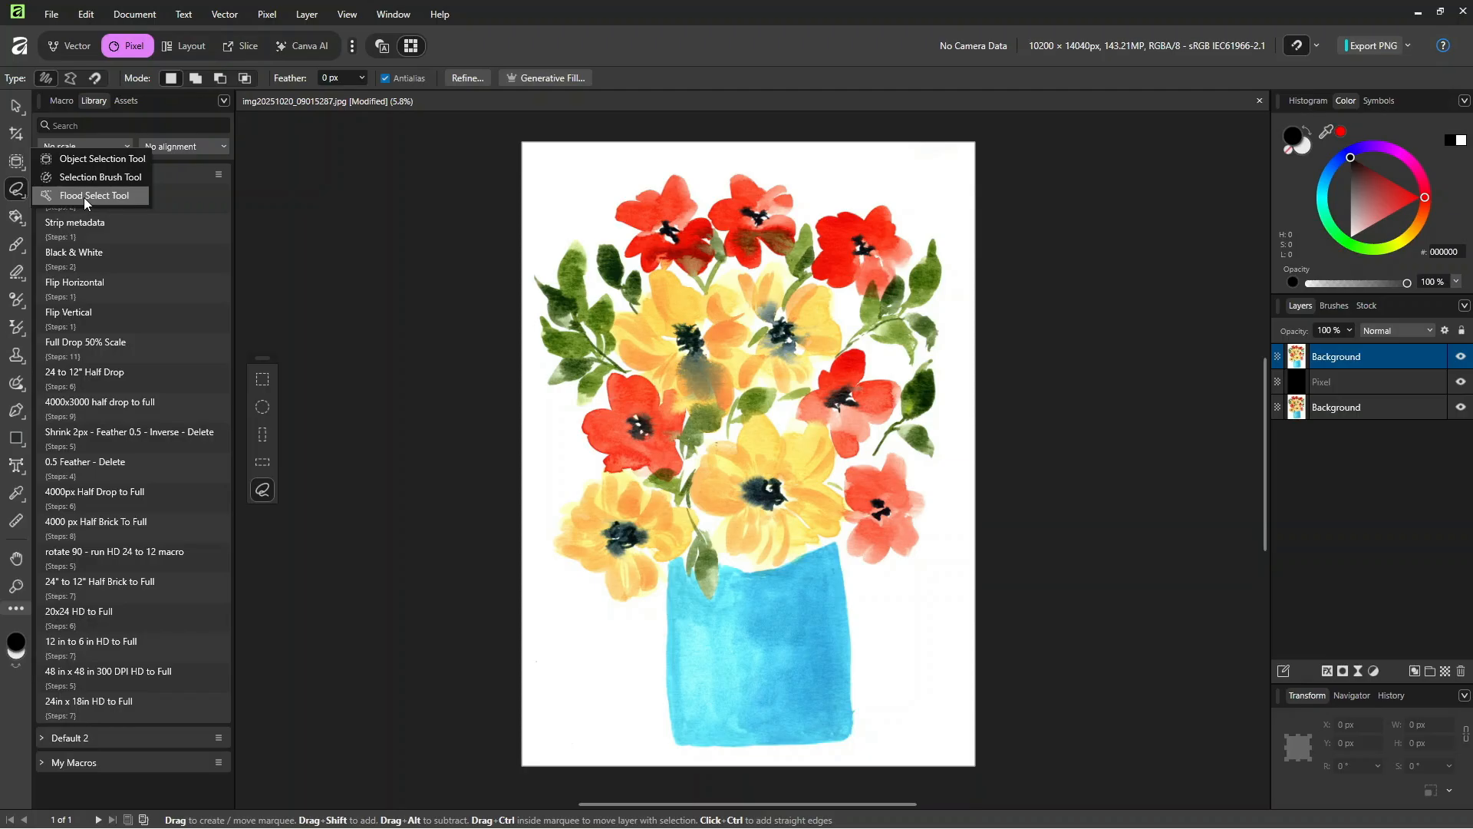
left_click(85, 197)
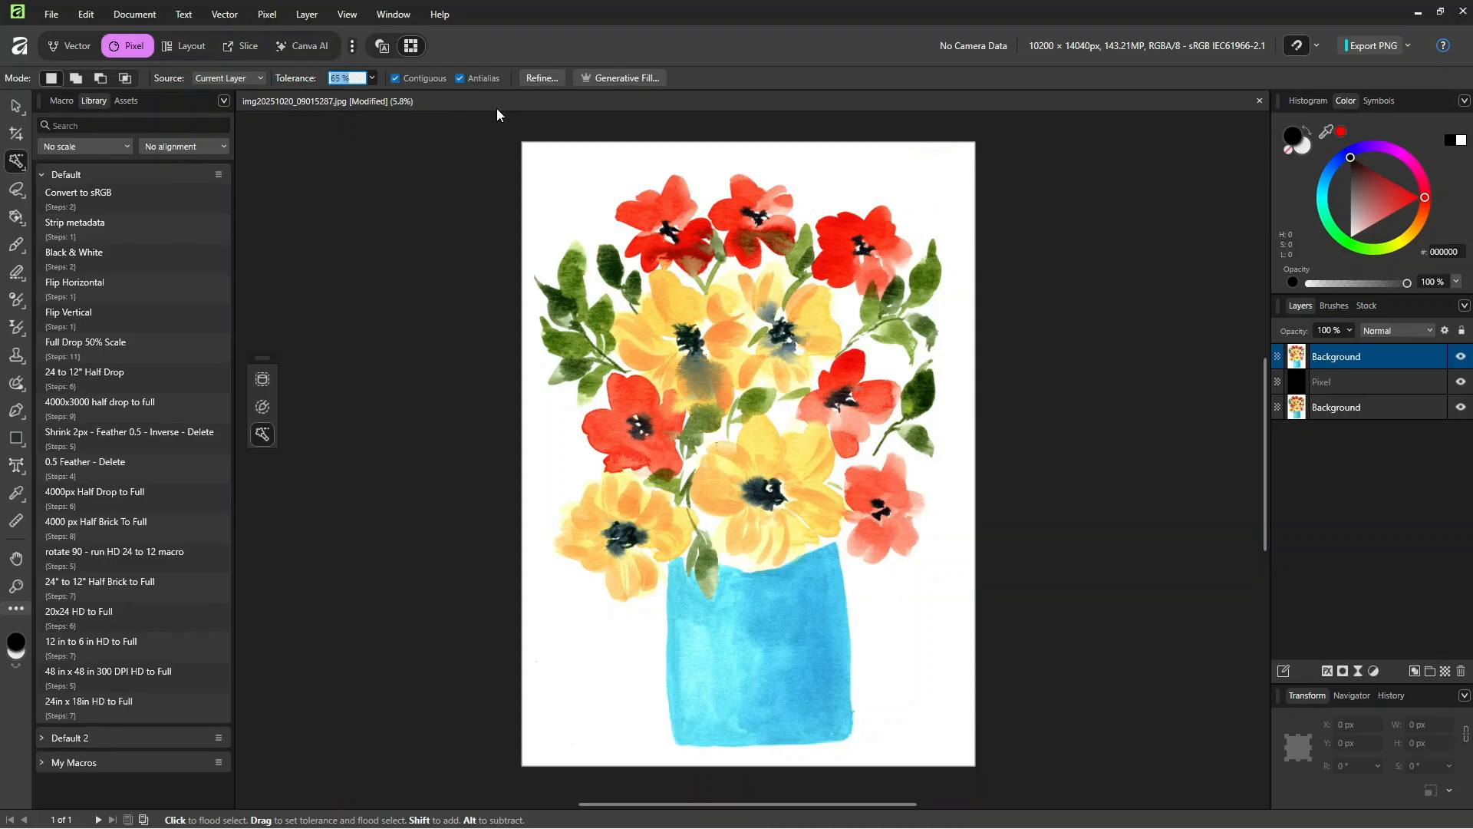
type("10")
left_click(722, 162)
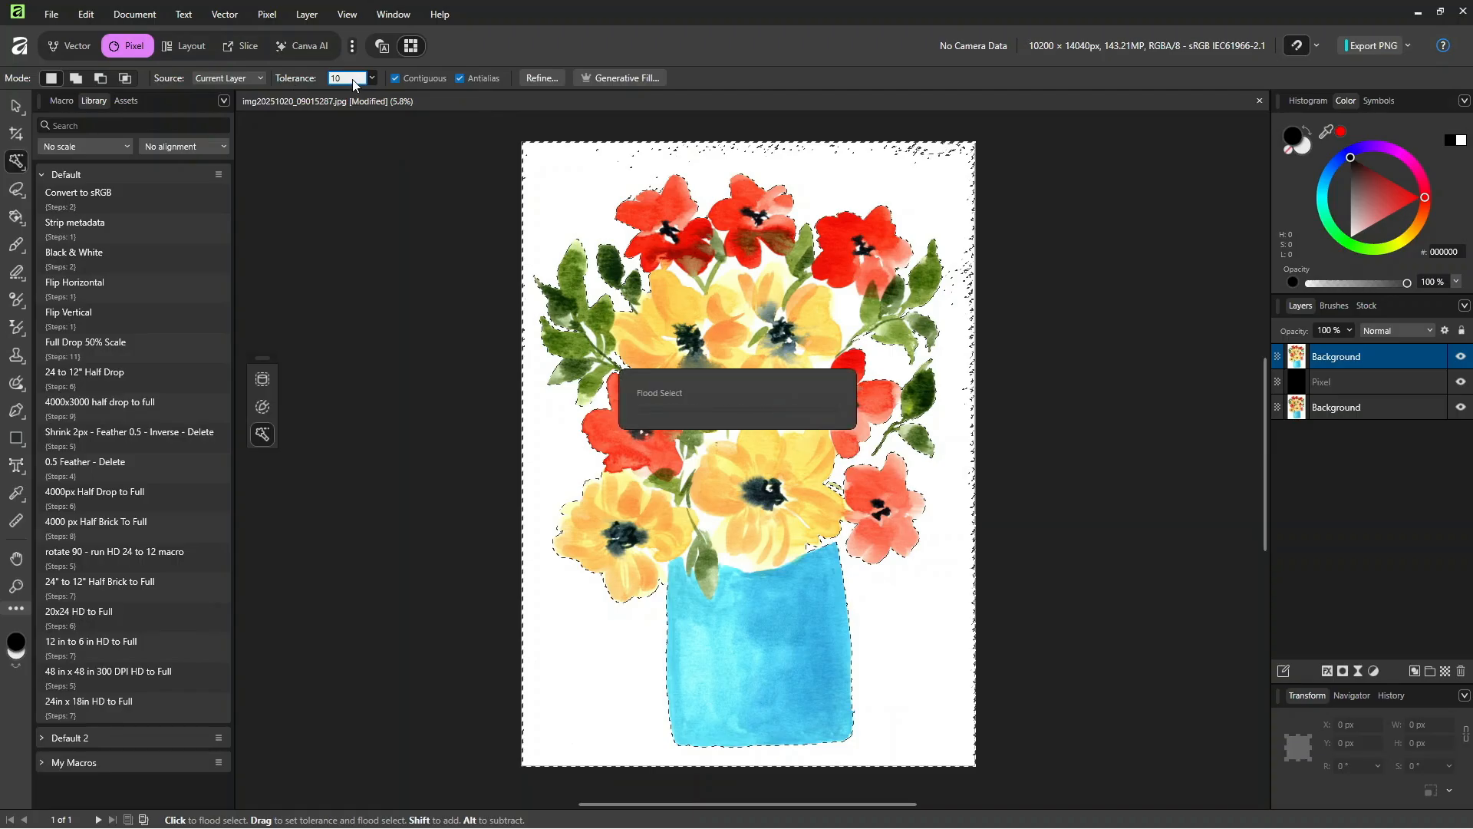
double_click(343, 80)
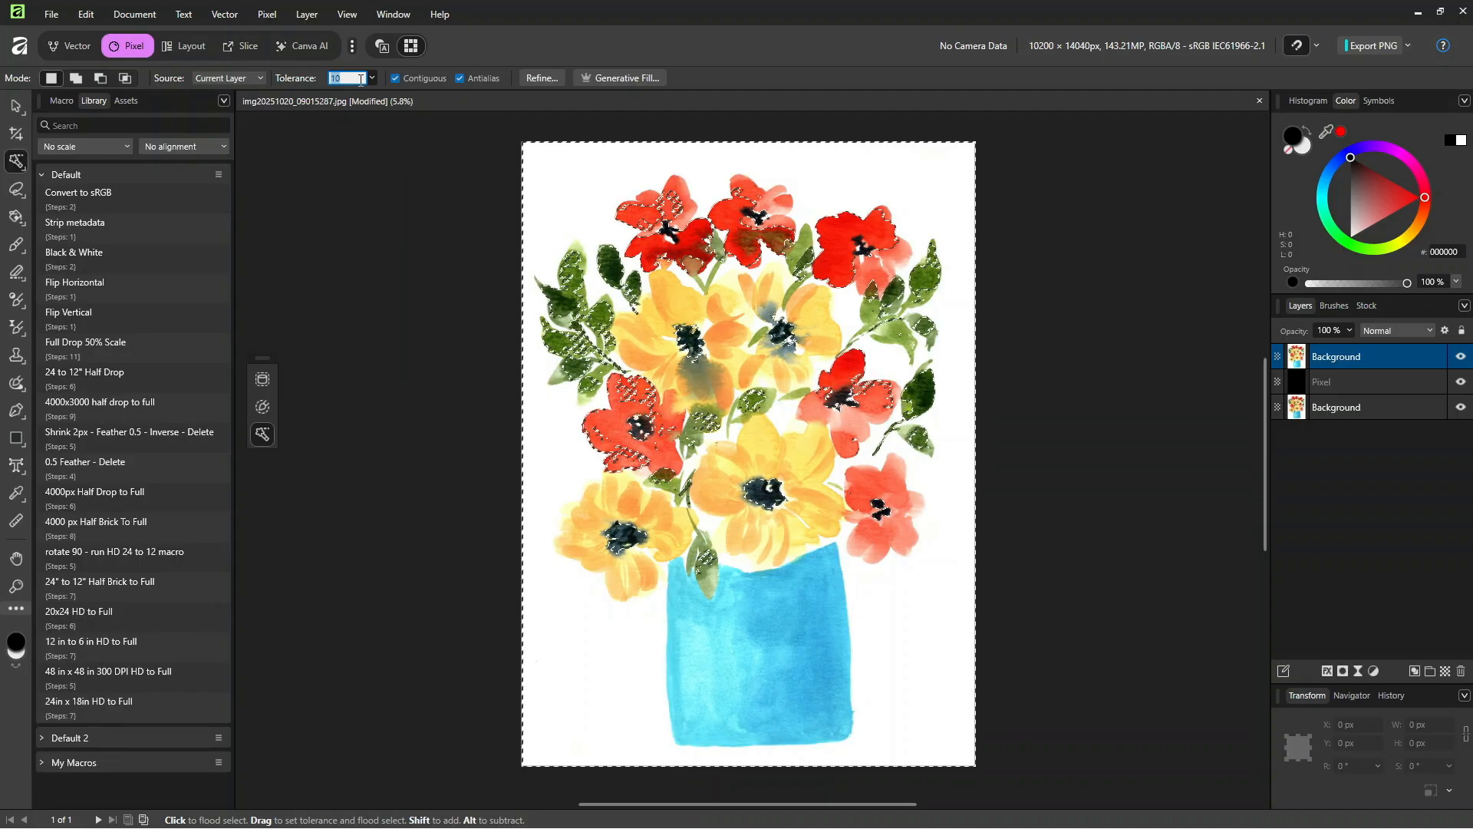
left_click(492, 136)
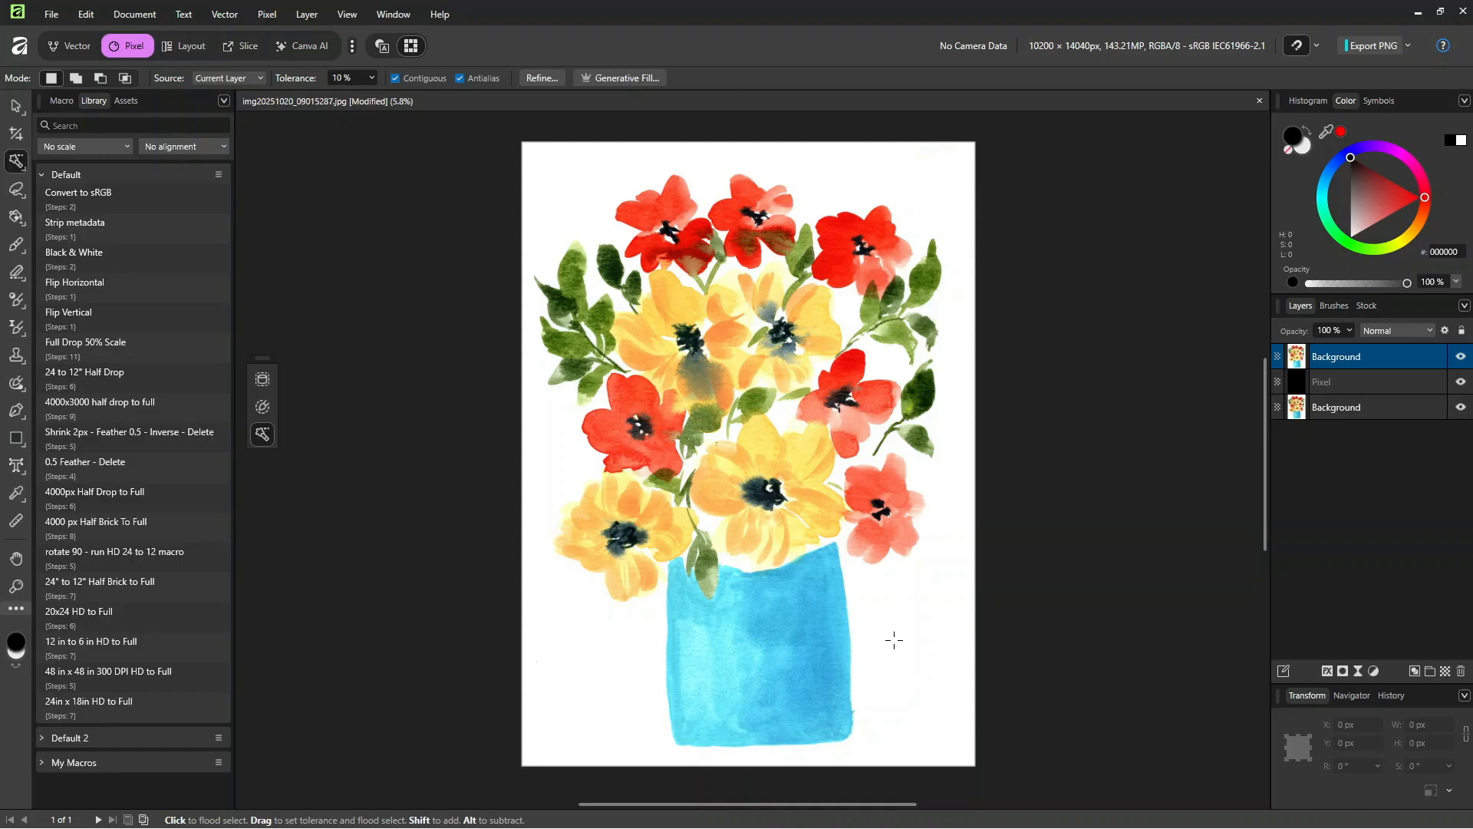
Step: Flood-select the white background around the bouquet on the top Background layer at 10% tolerance and delete it
left_click(953, 551)
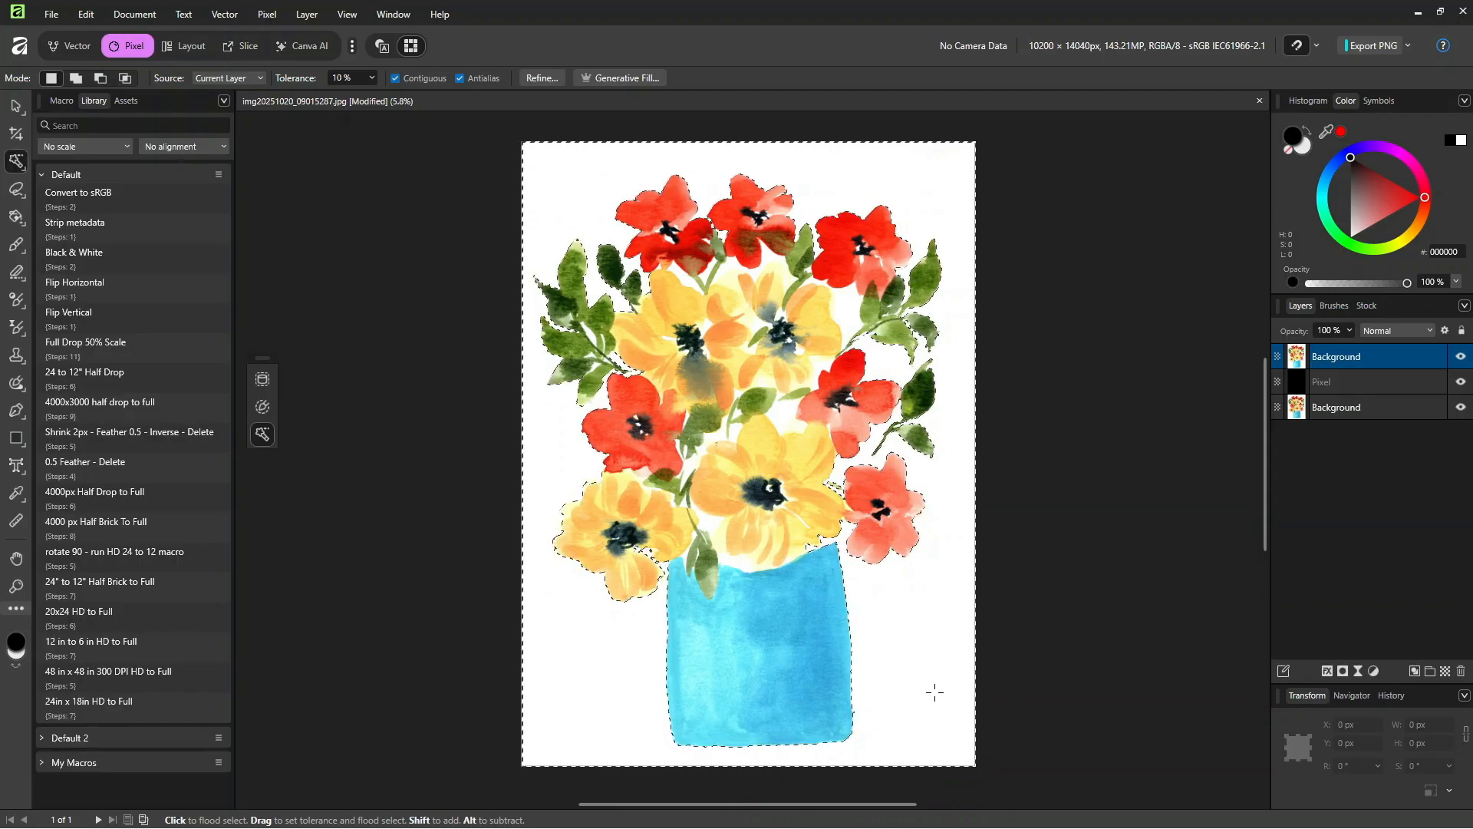
key("Delete")
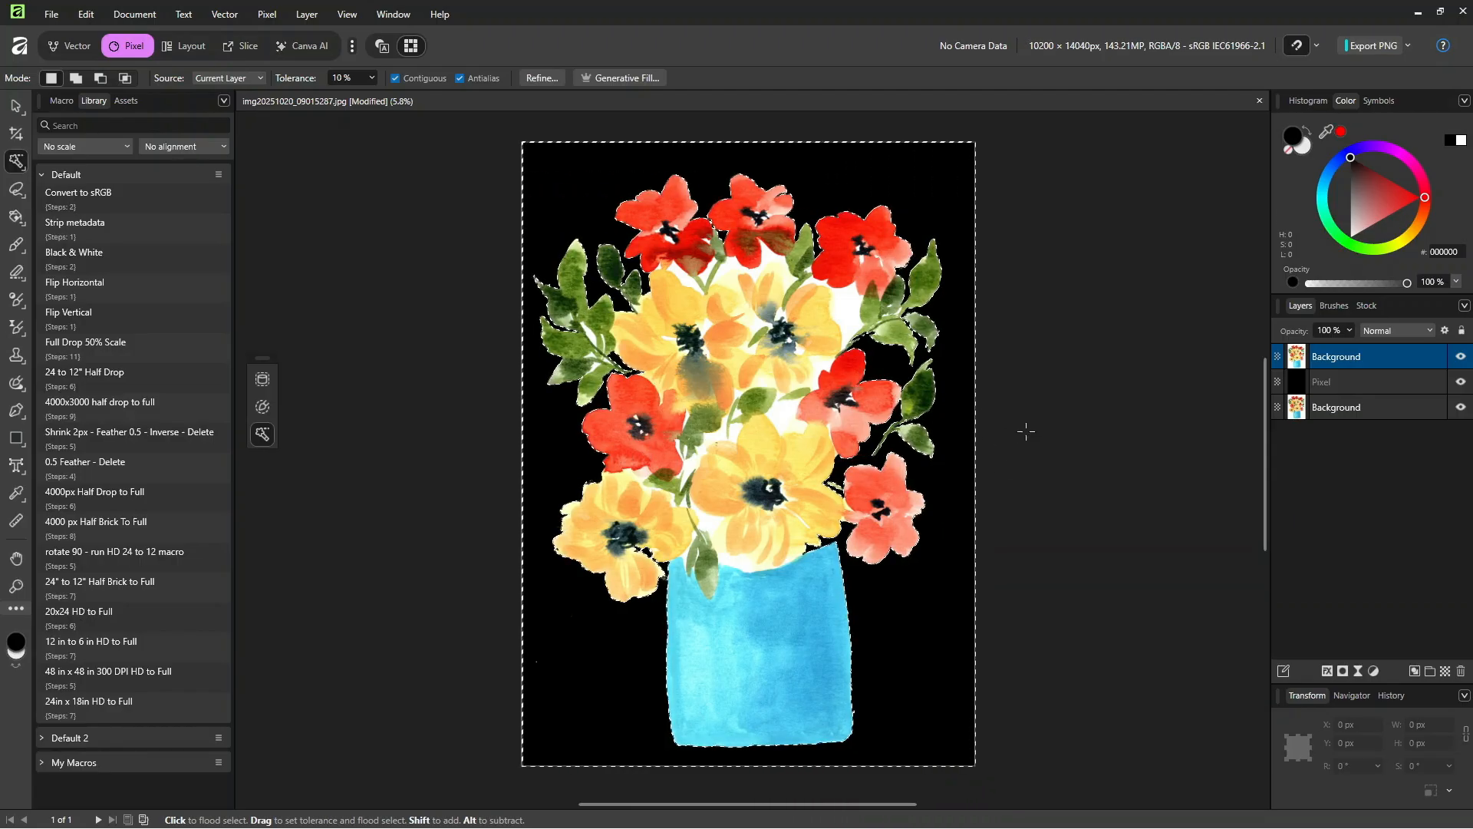
Step: Flood-select the white gap between the top red and yellow flowers, trim the stray petal area with the Freehand Selection Tool, and delete it
key("ctrl+equal")
key("ctrl+equal")
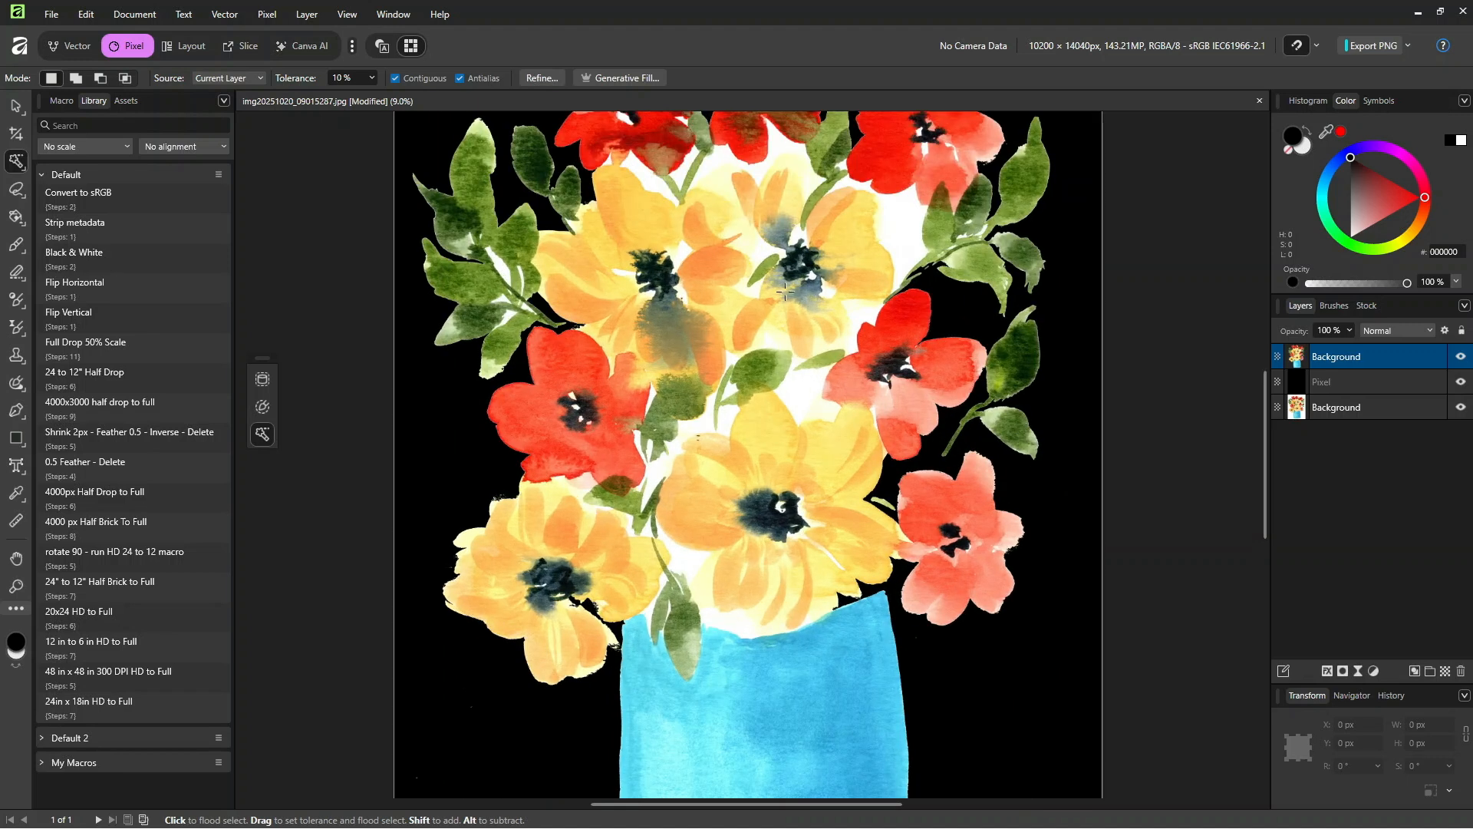
left_click_drag(870, 278, 838, 340)
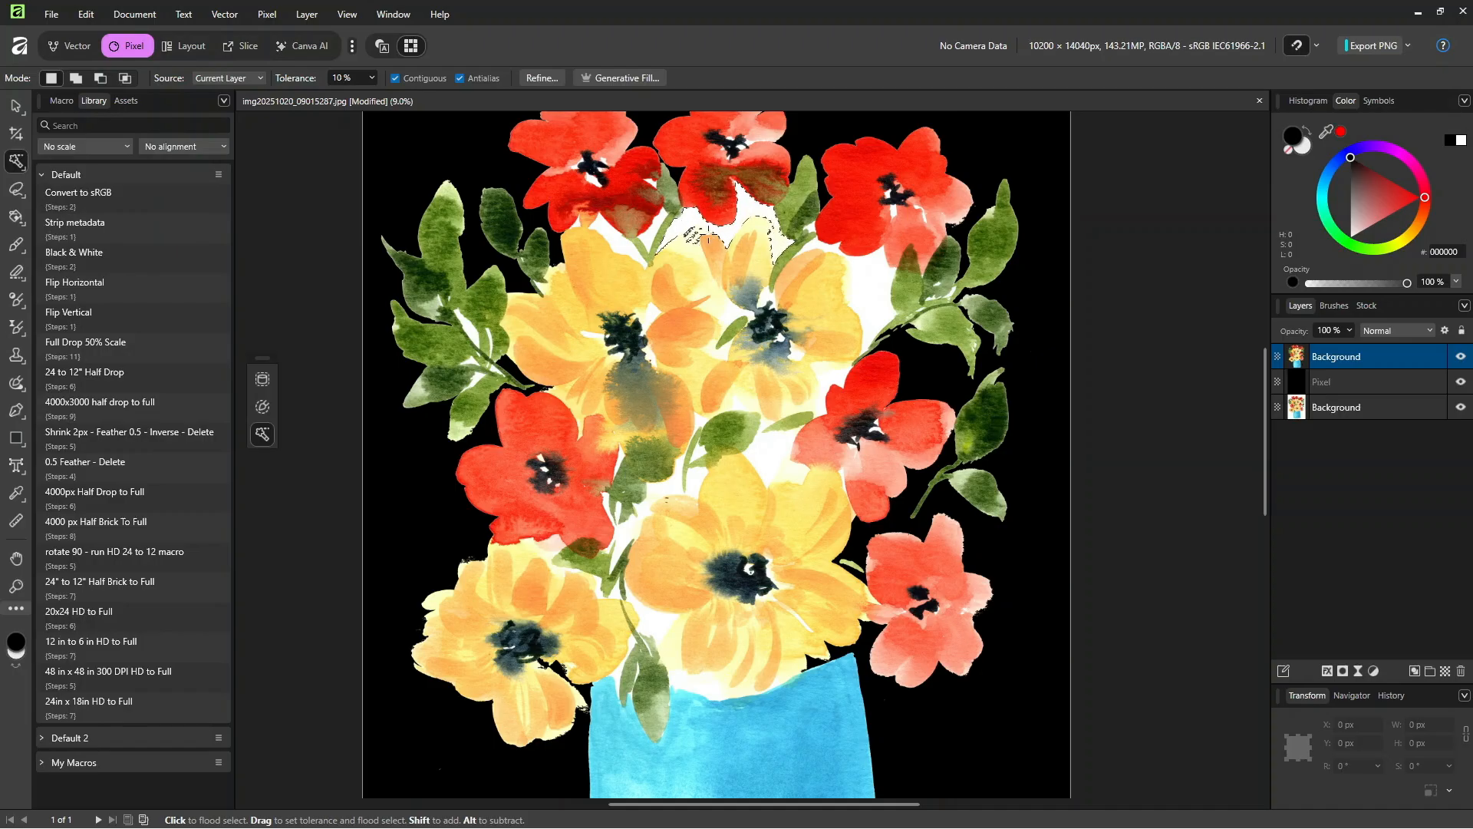
left_click(16, 189)
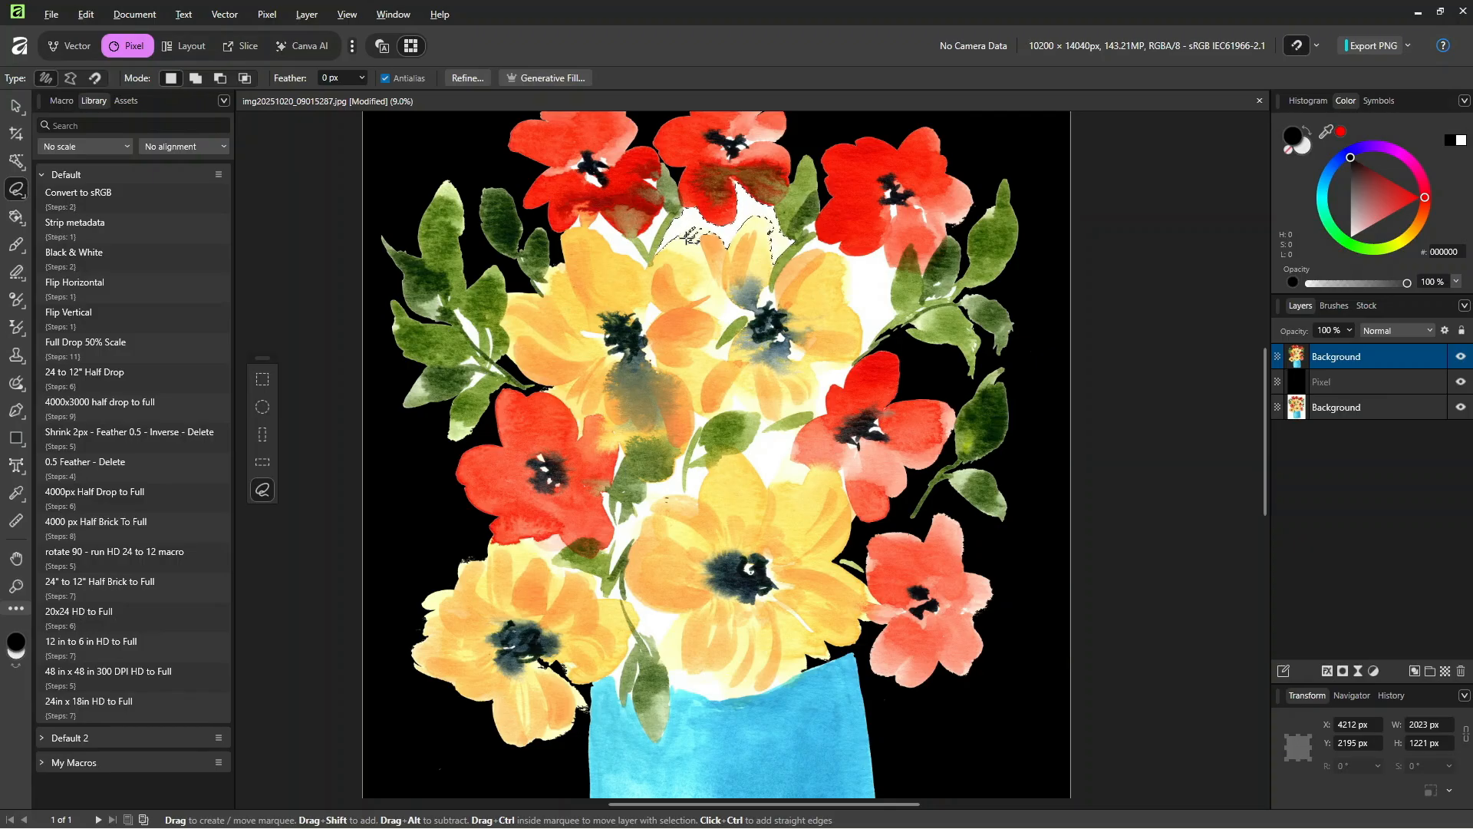
mouse_move(687, 232)
left_mouse_down()
mouse_move(703, 227)
mouse_move(689, 237)
left_mouse_up()
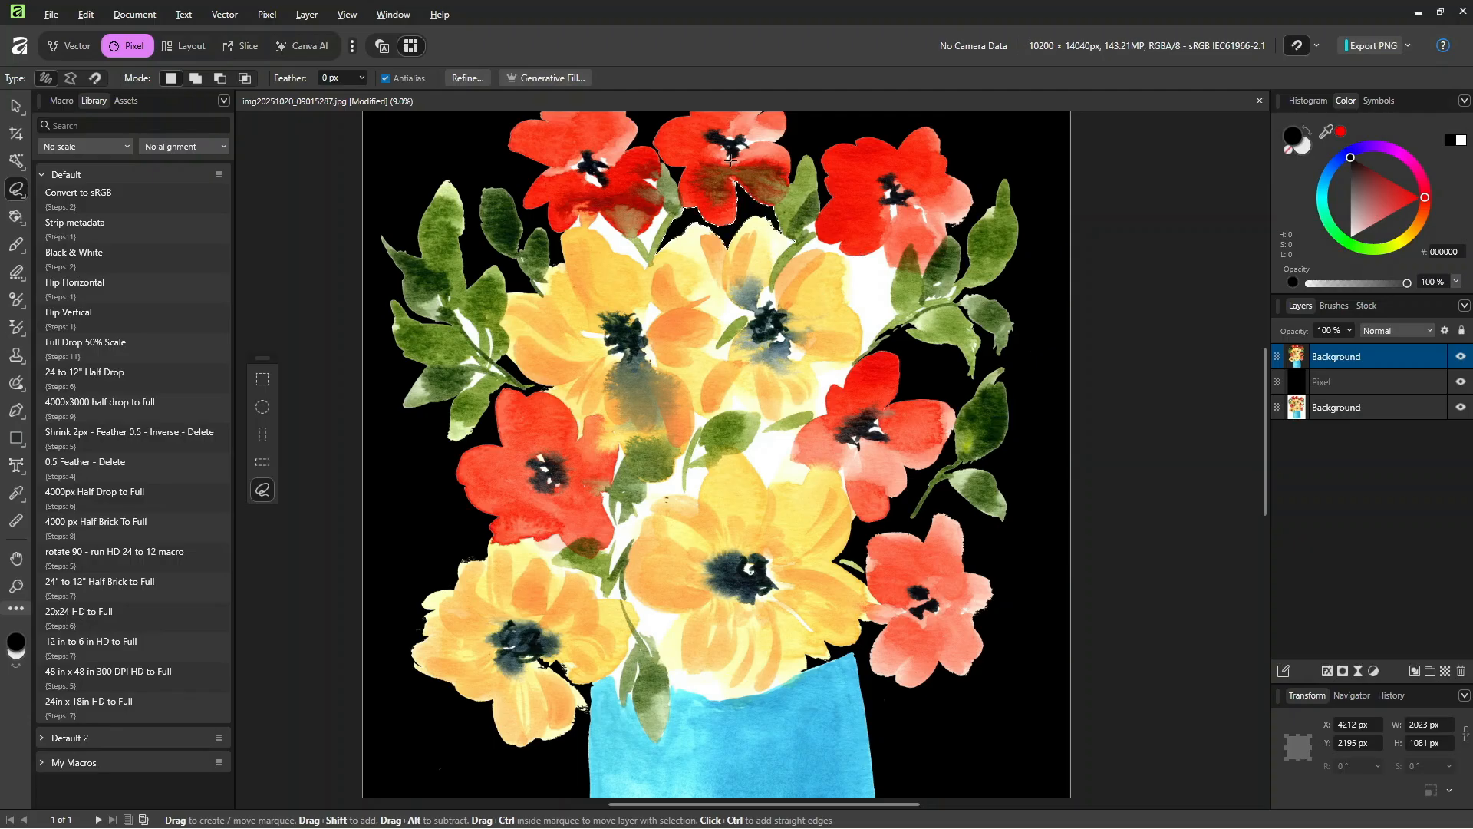
Step: With the Flood Select Tool, delete the white gaps beneath the upper-left red flower, among the left leaves and beside the upper-right leaves
left_click(17, 162)
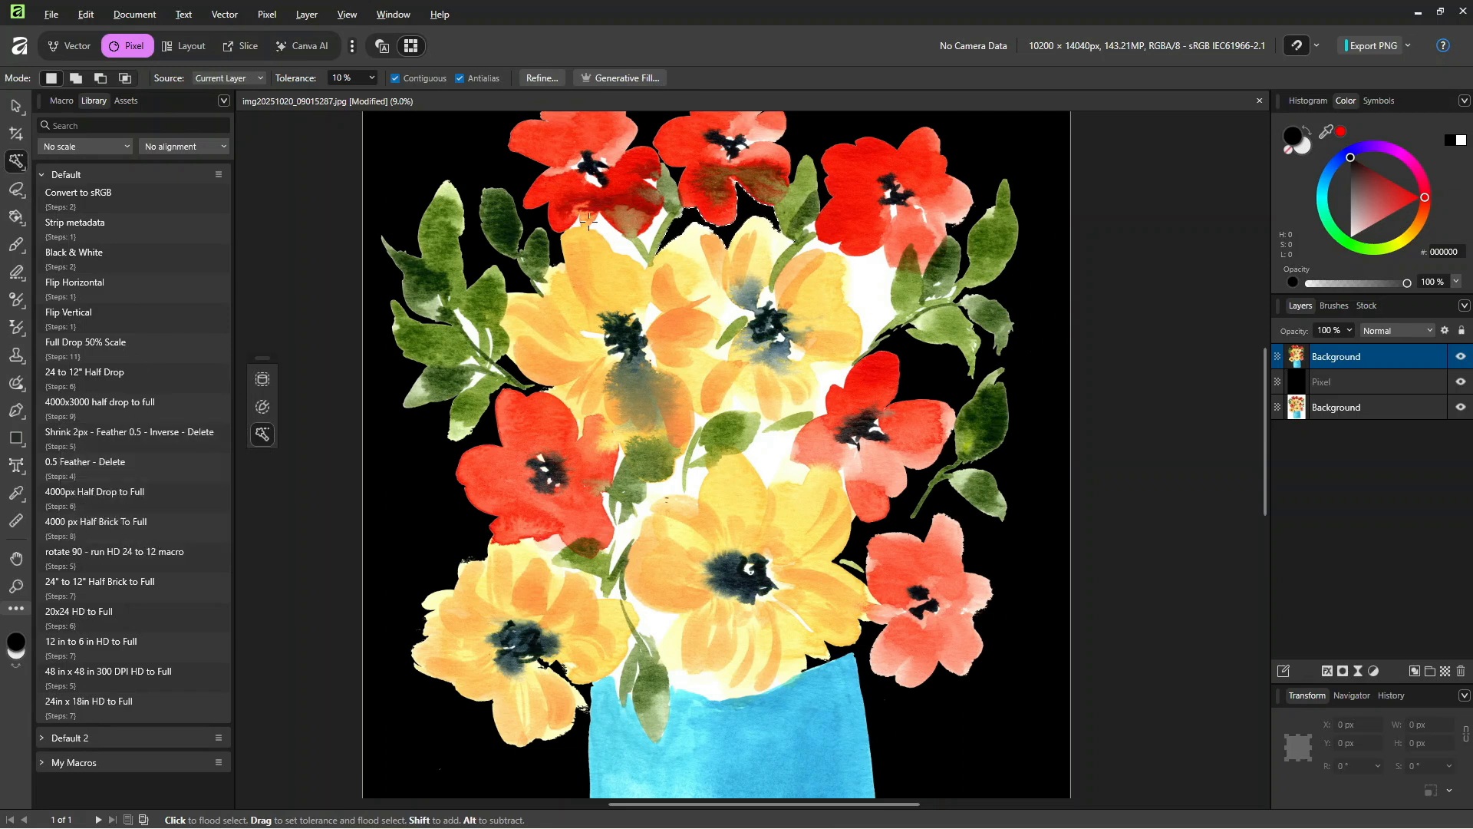
key("Delete")
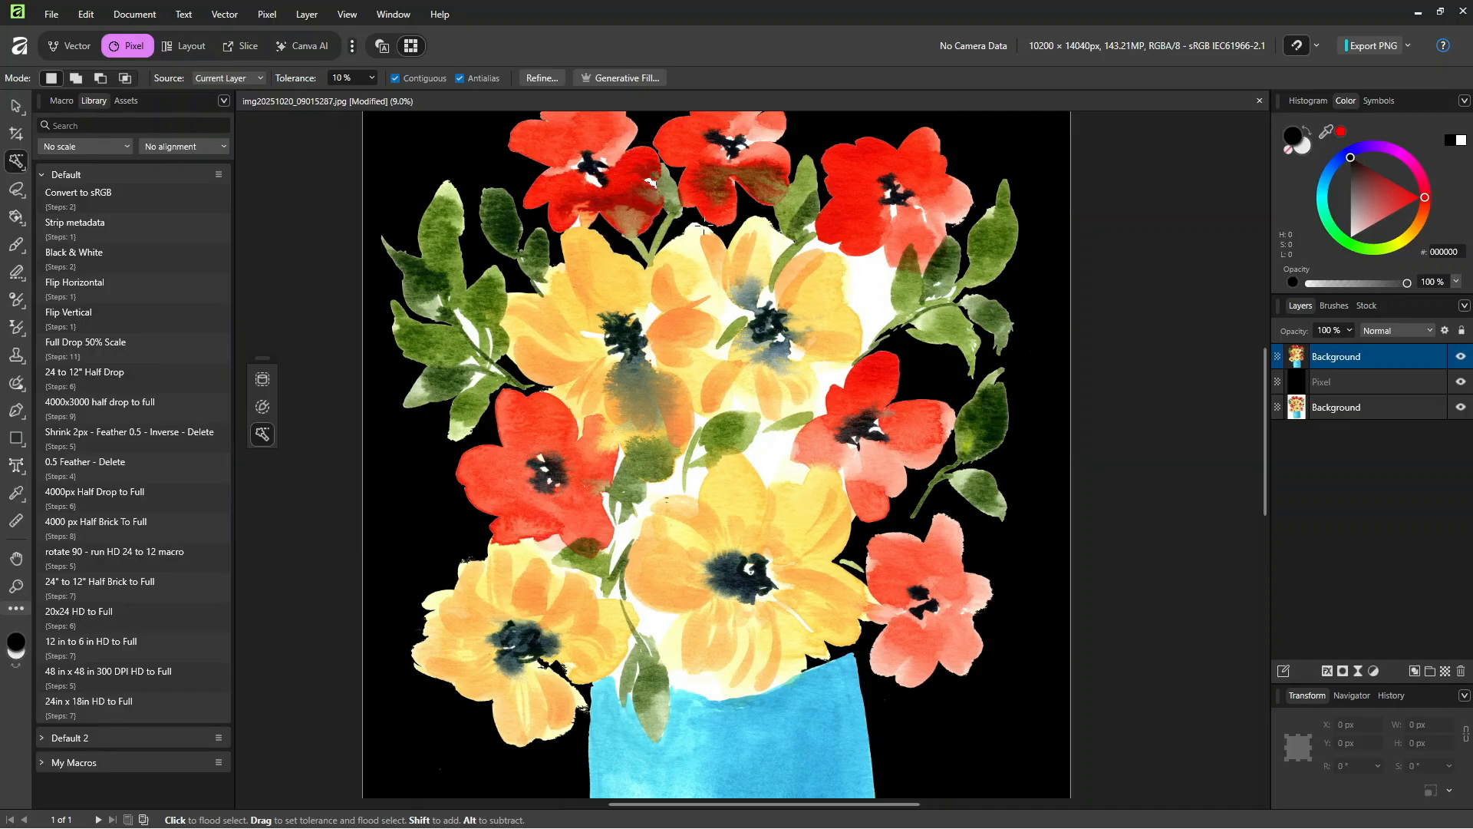
left_click(468, 335)
left_click(468, 330)
key("Delete")
left_click(860, 292)
key("Delete")
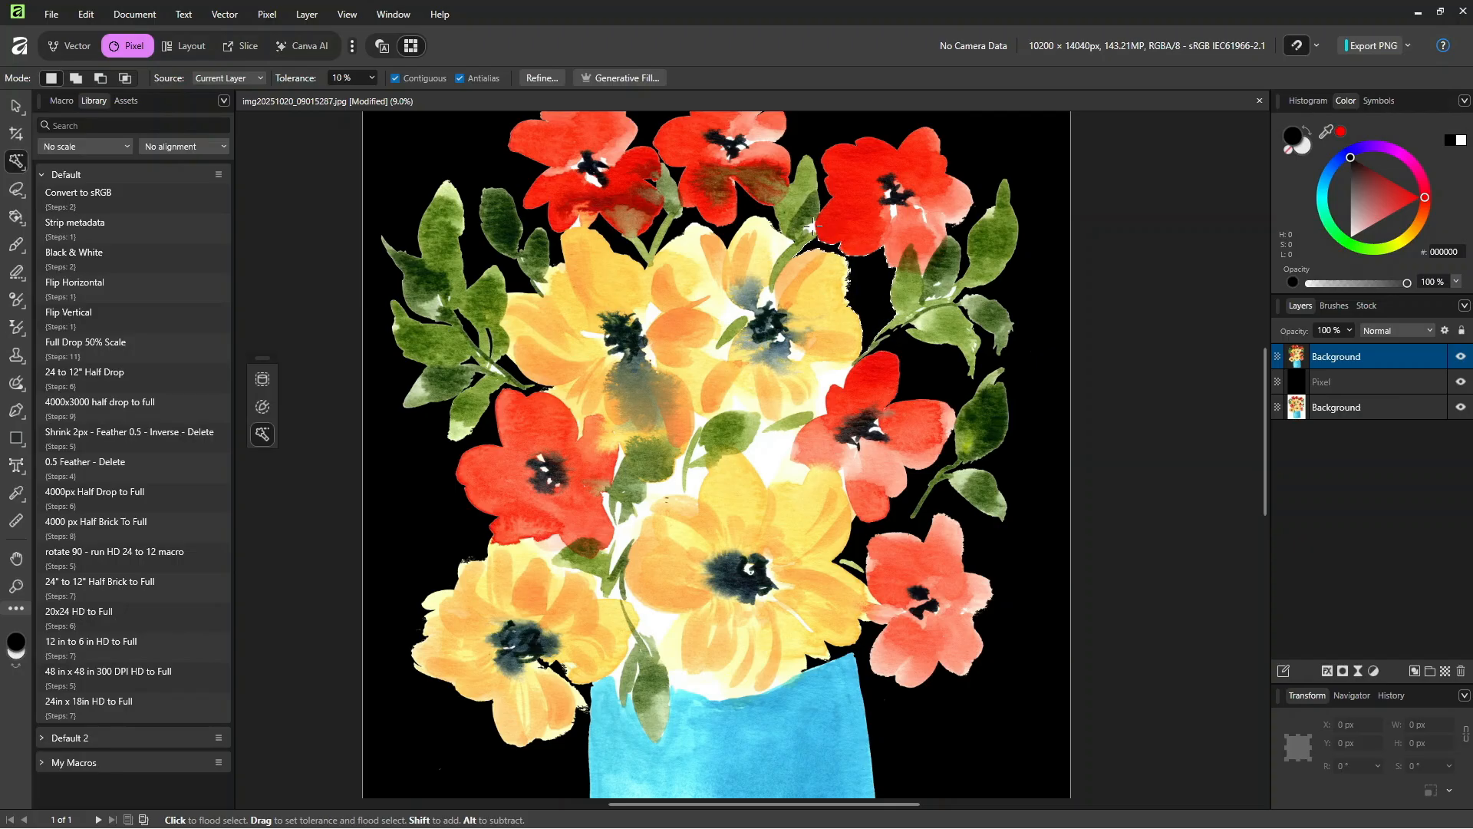
Step: Flood-select and delete the white areas in the bouquet's centre, around the middle leaf and between the yellow and right red flowers
left_click(786, 467)
key("Delete")
left_click(830, 377)
key("Delete")
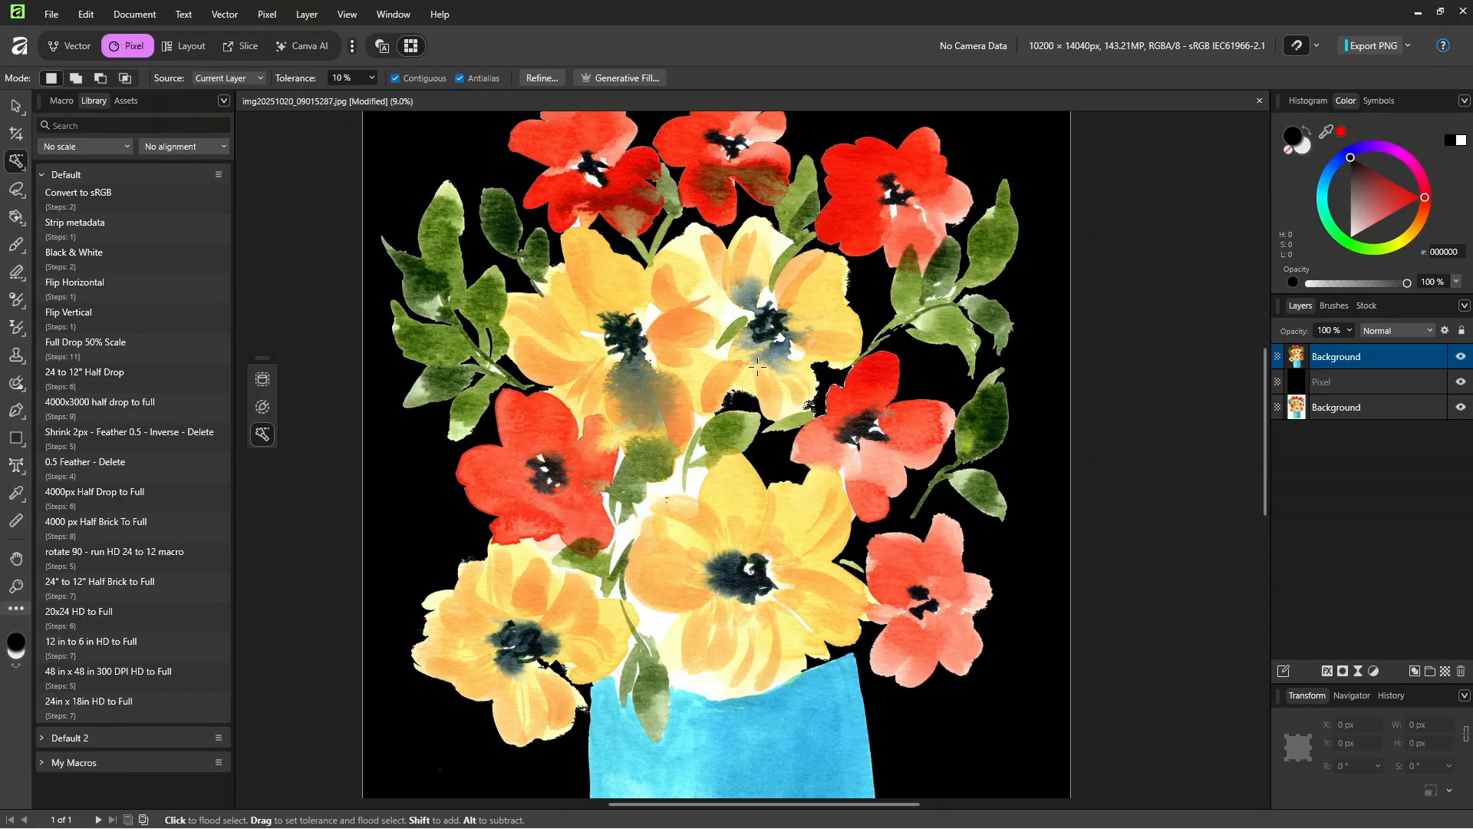
left_click(696, 486)
key("Delete")
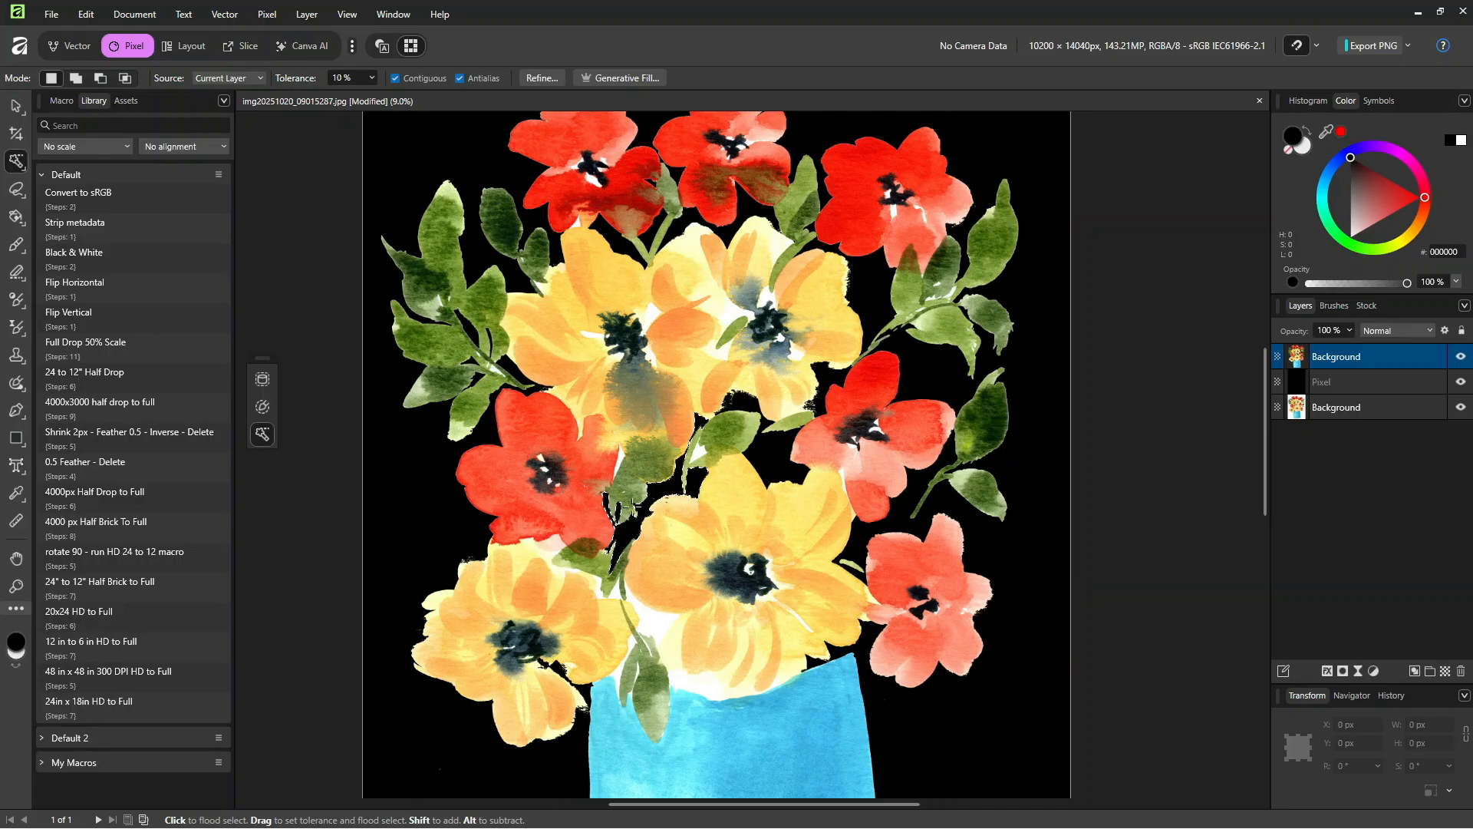
Step: Flood-select and delete the white slivers beside the central leaves and beneath the left red flower
left_click(622, 458)
key("Delete")
left_click(546, 552)
key("Delete")
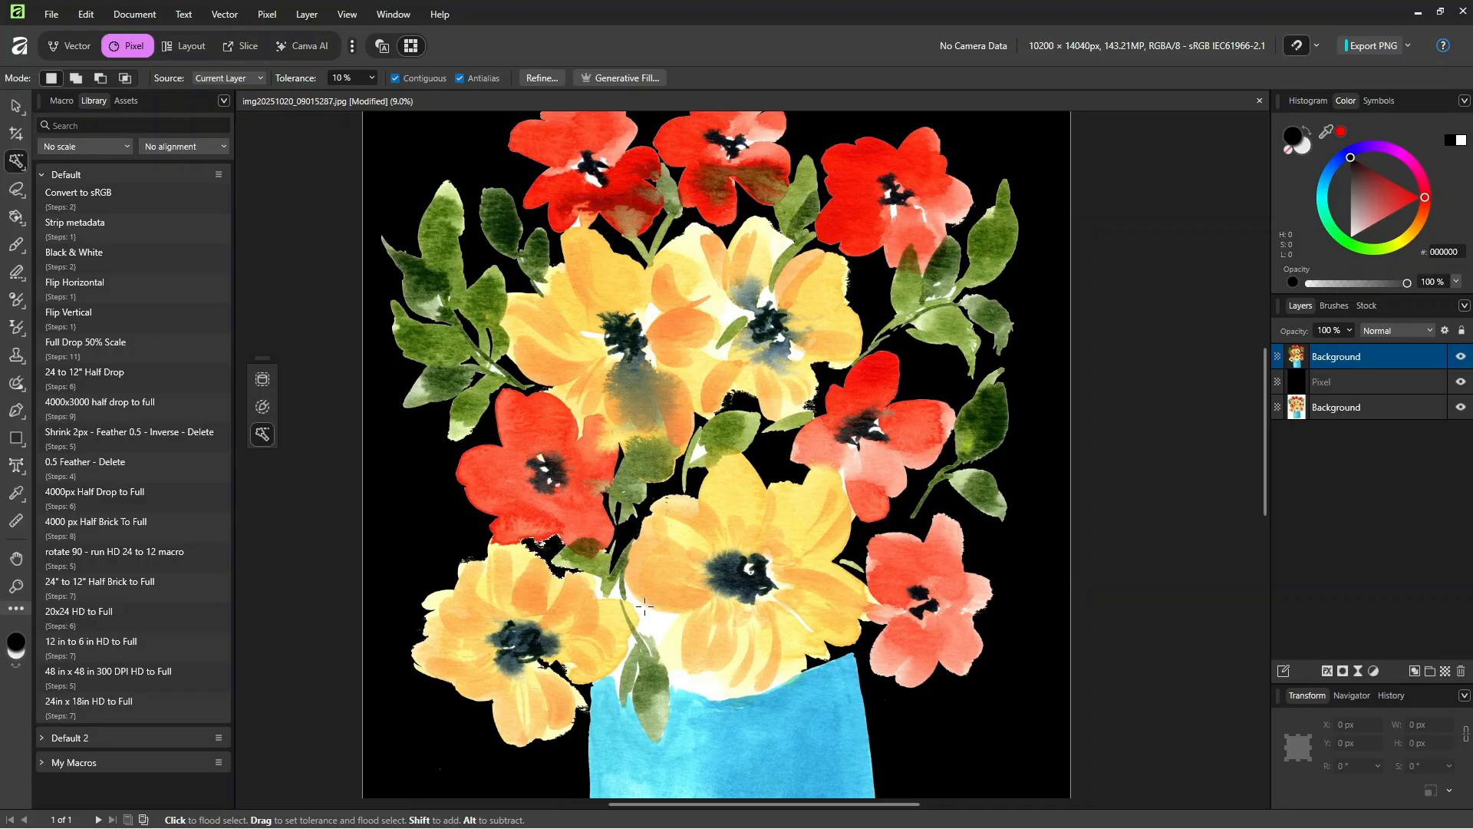
Step: Flood-select and delete the remaining white patches around the stem above the vase, below the large yellow flower and beside the right red flower
left_click(637, 606)
key("Delete")
left_click(604, 589)
key("Delete")
left_click(681, 680)
key("Delete")
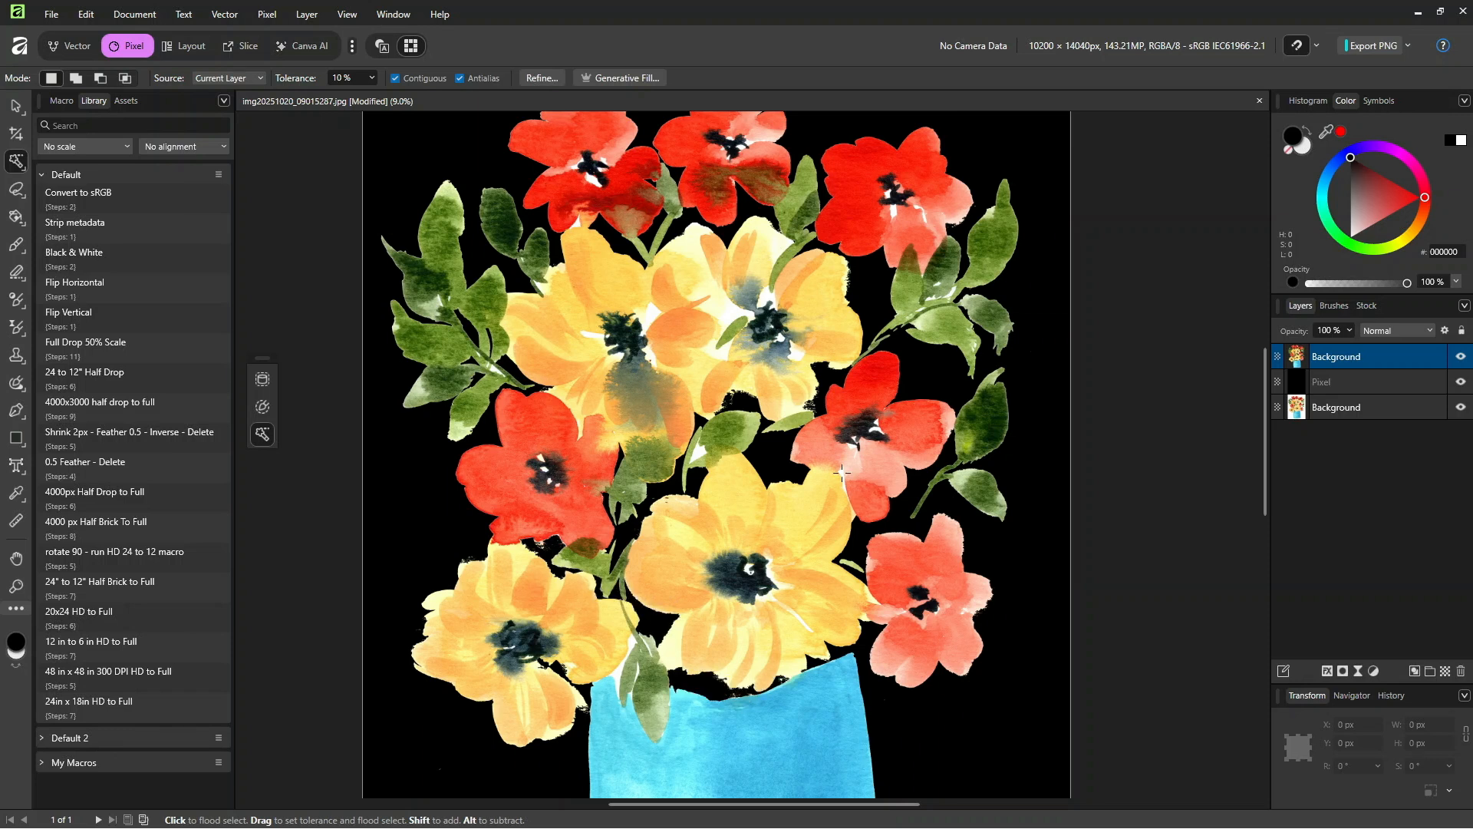
left_click(842, 472)
key("Delete")
key("ctrl+minus")
key("ctrl+minus")
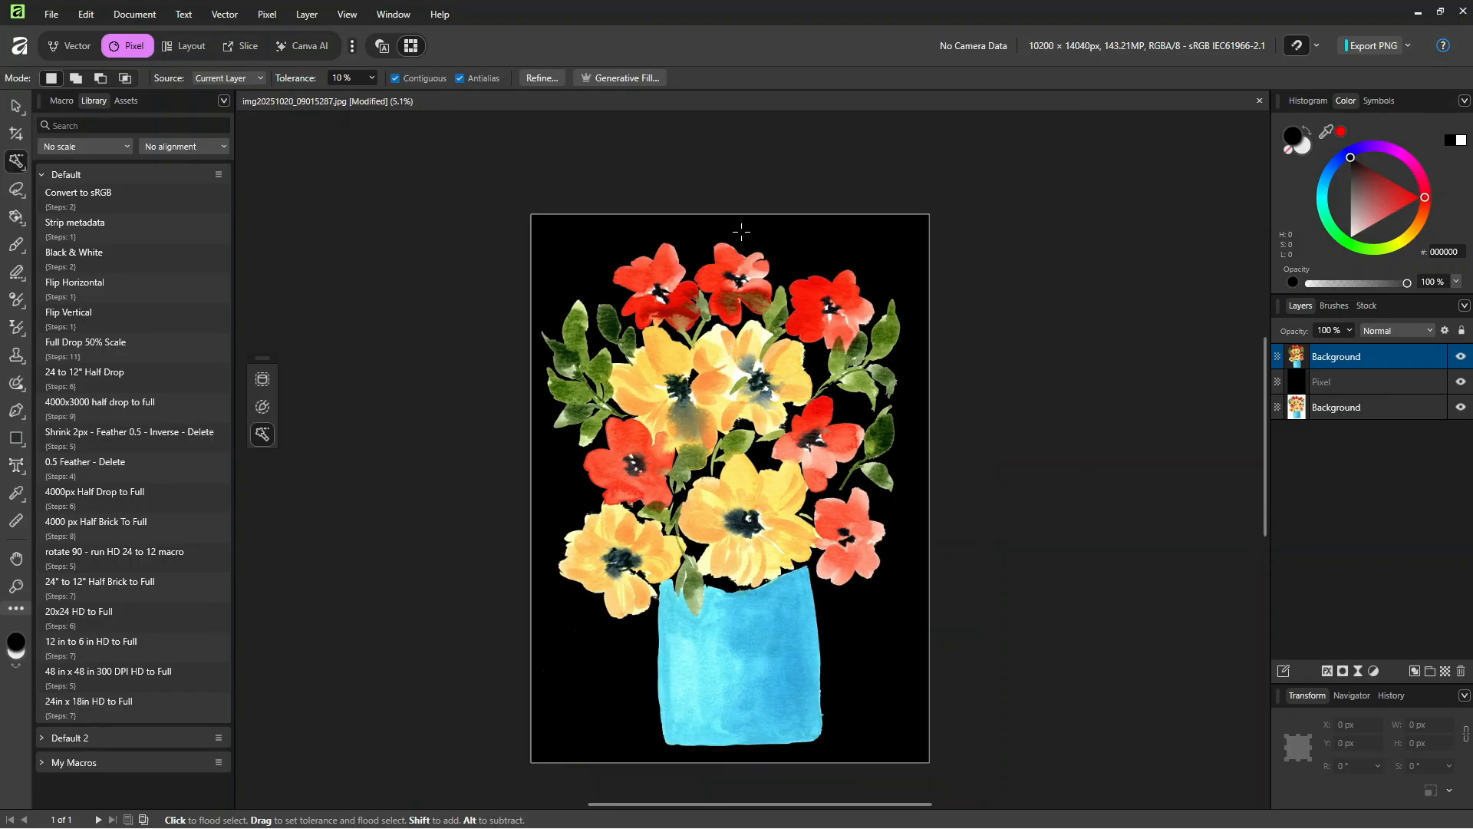
Step: Examine the cut-out edges around the top red flowers and green leaf for leftover white fringe
key("ctrl+plus")
key("ctrl+plus")
key("ctrl+plus")
key("space")
left_click_drag(575, 256, 670, 497)
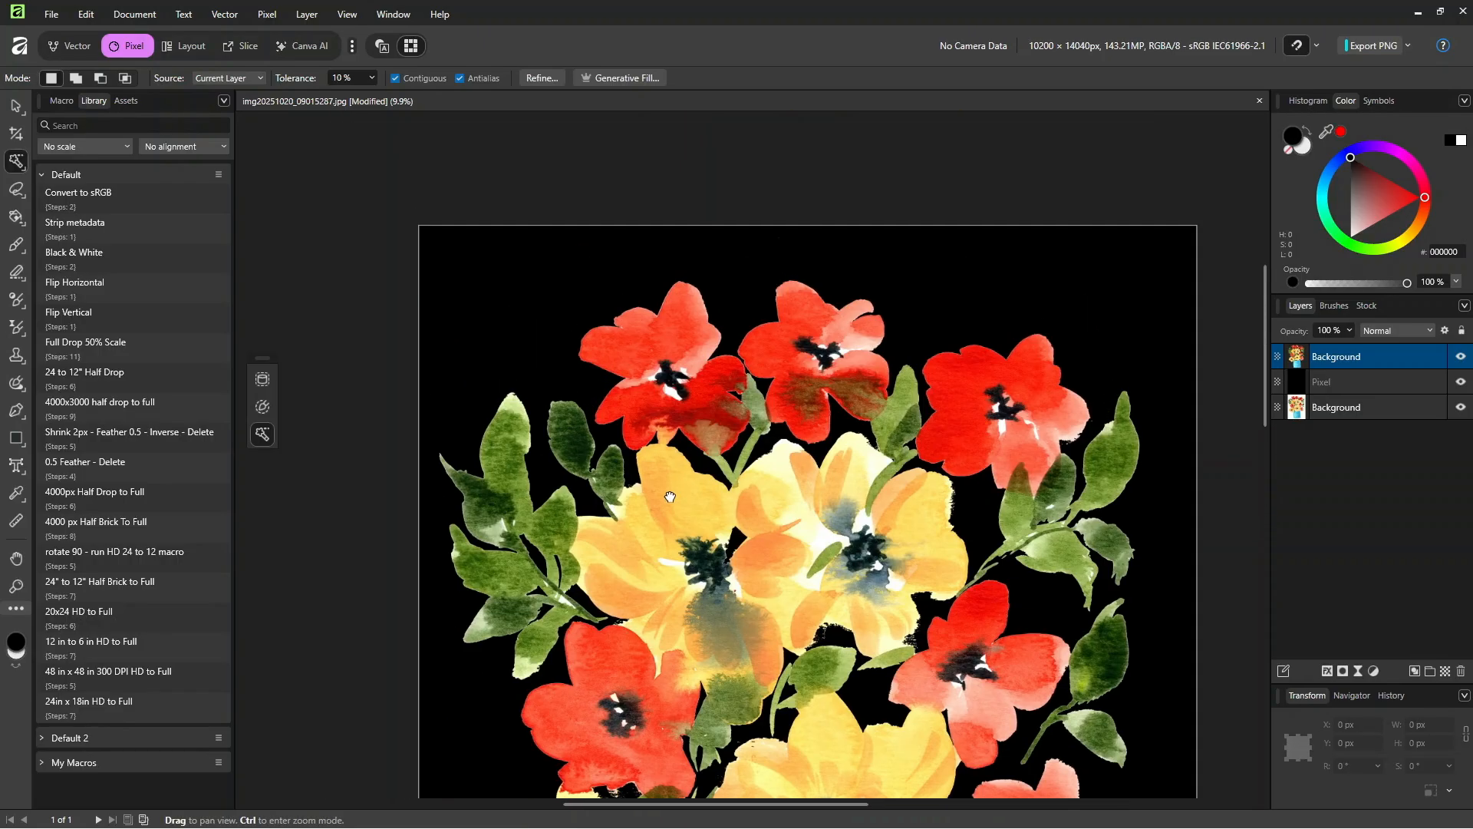
key("ctrl+minus")
key("ctrl+minus")
key("ctrl+plus")
key("ctrl+plus")
key("ctrl+plus")
key("ctrl+plus")
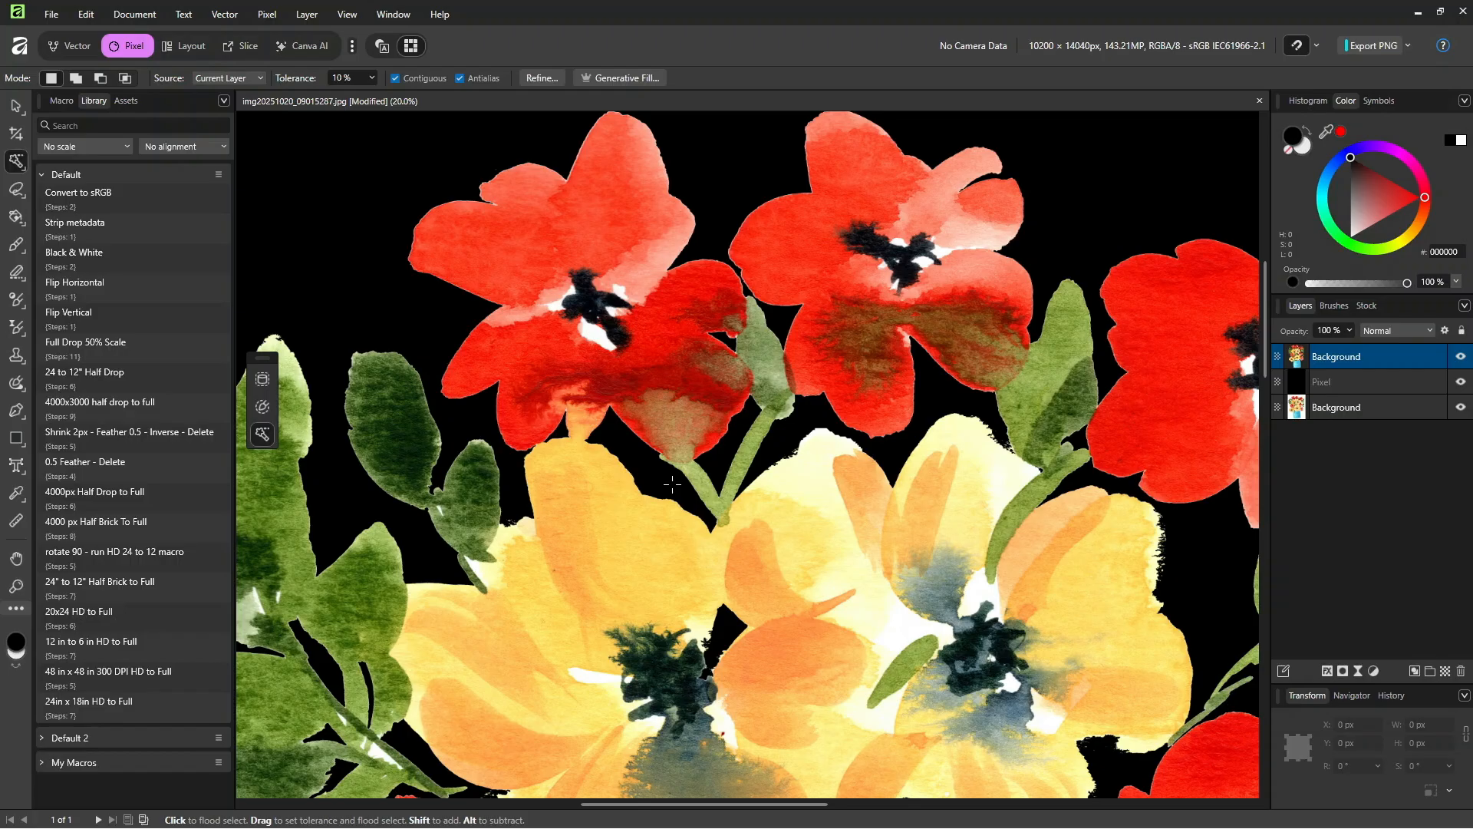
key("ctrl+plus")
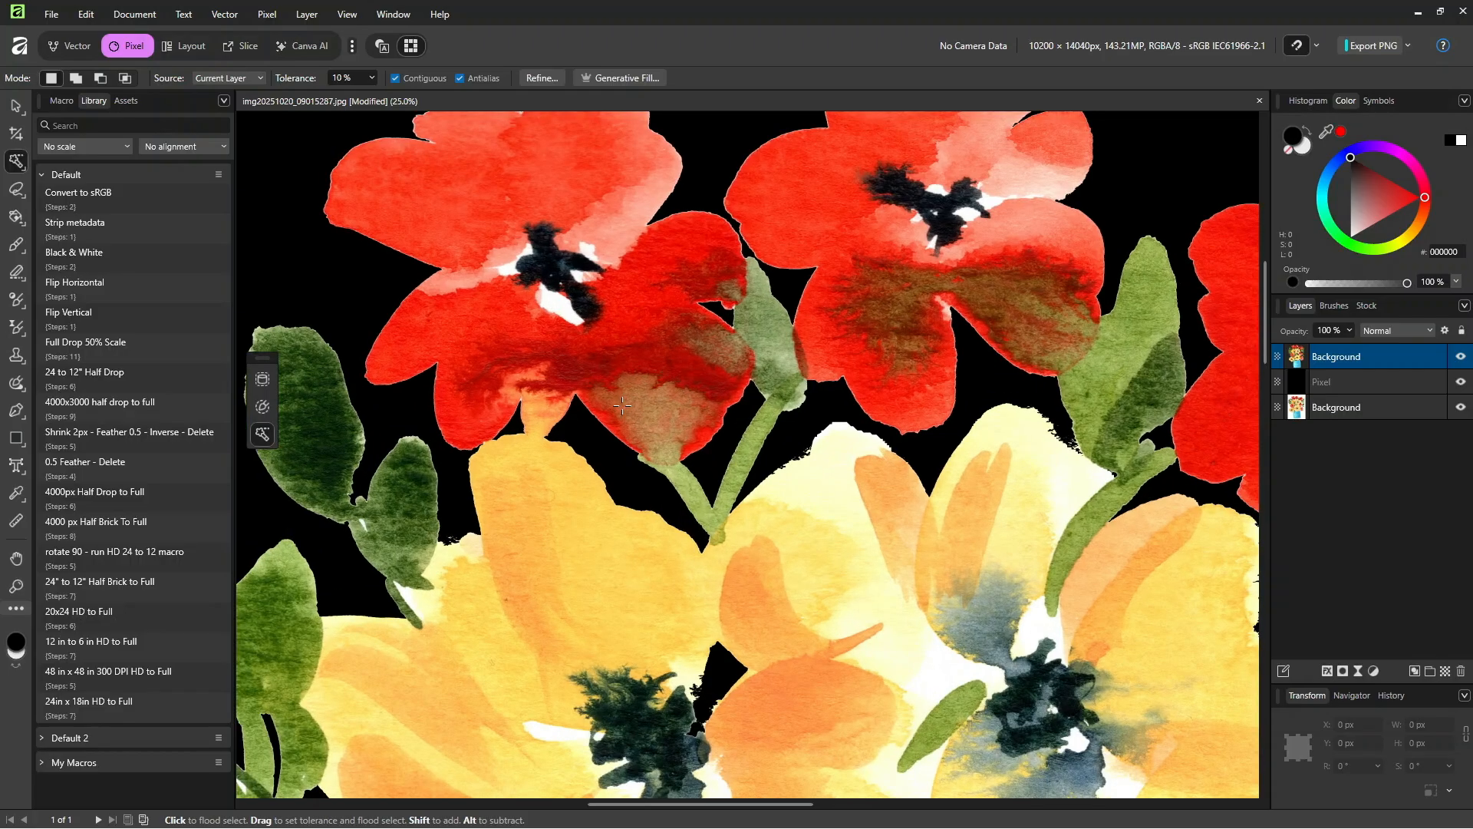
scroll(701, 303, "up", 4)
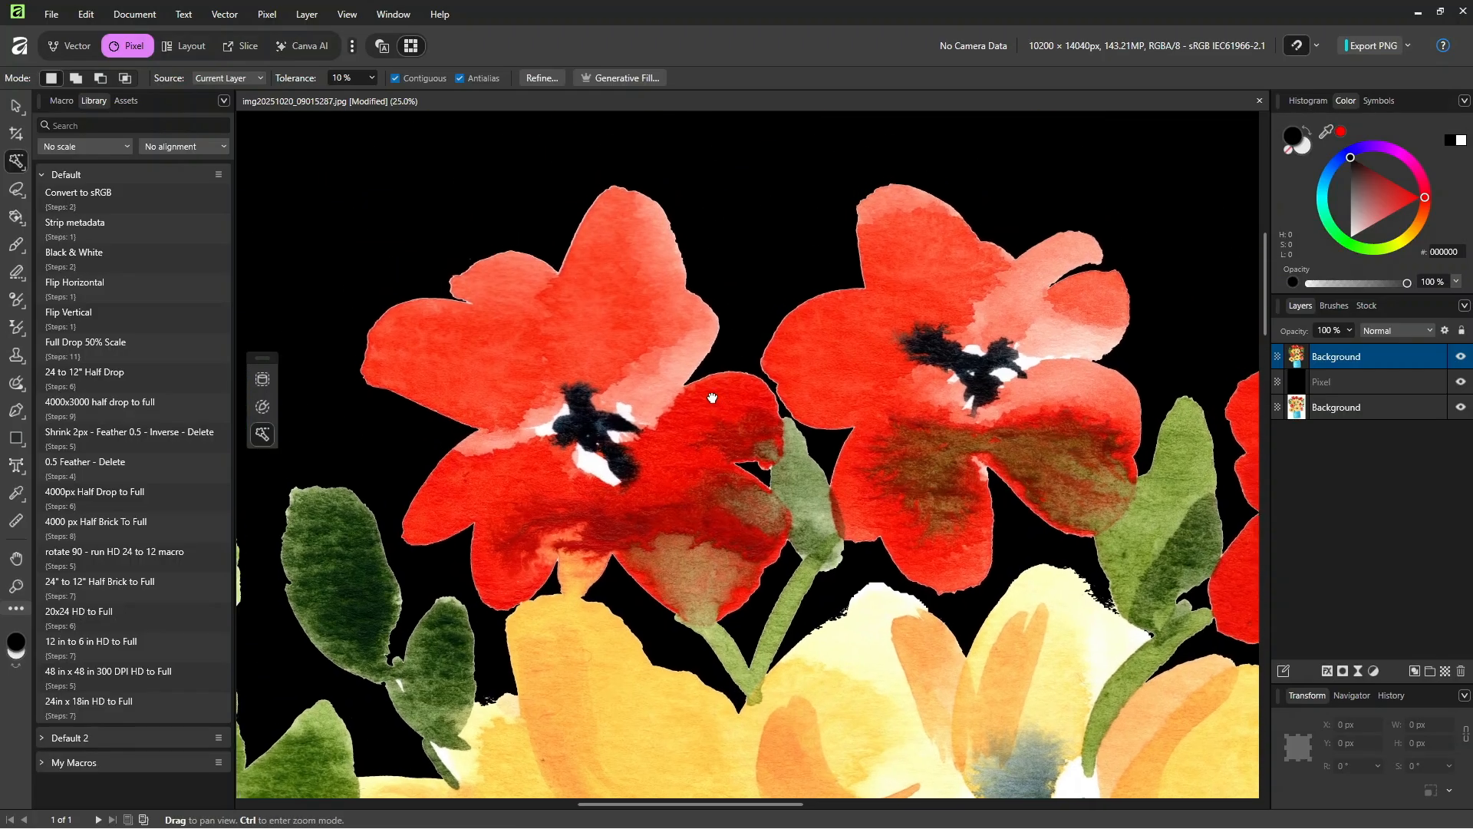
scroll(701, 304, "up", 4)
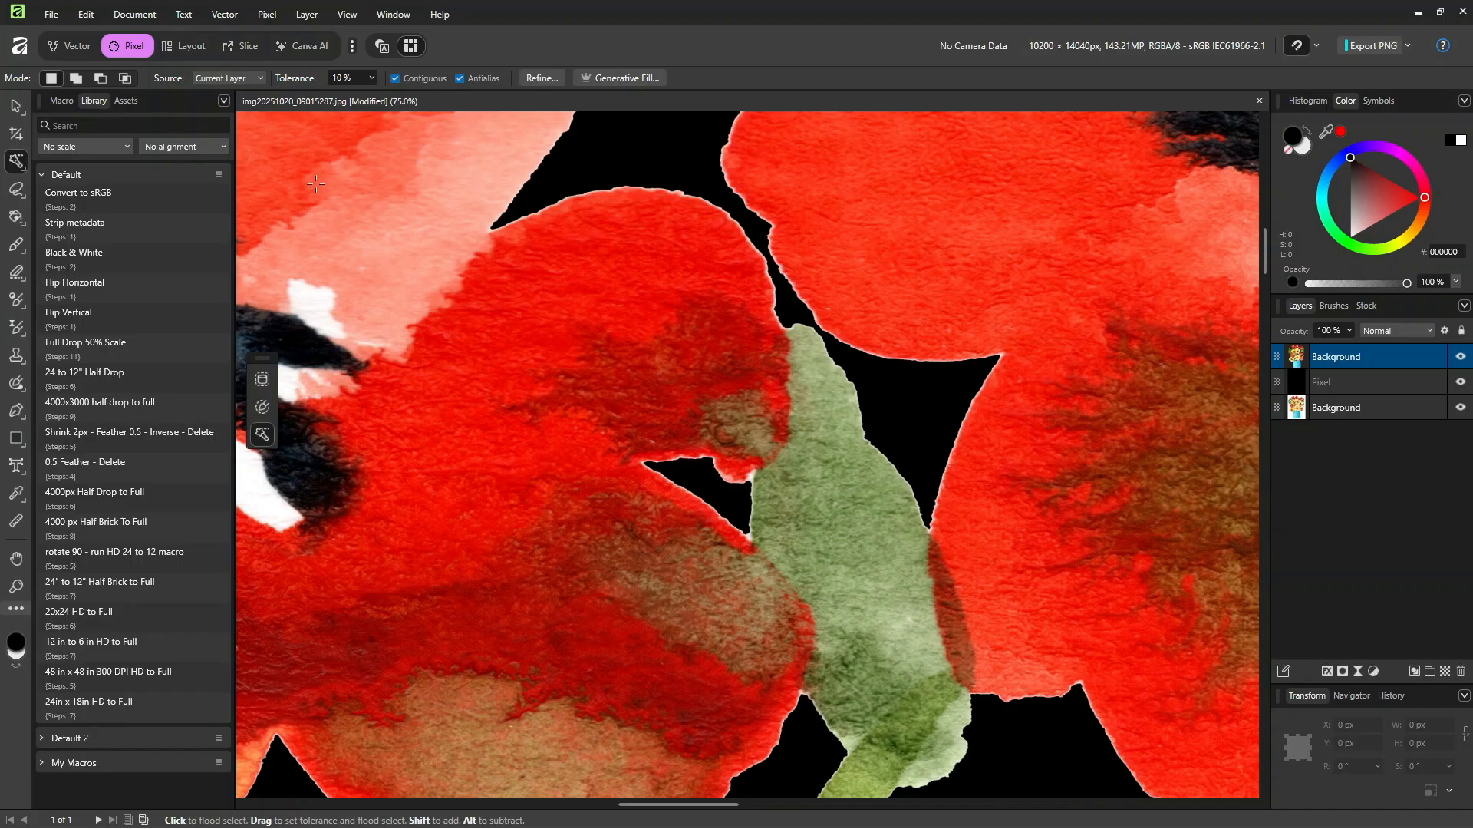
left_click(269, 16)
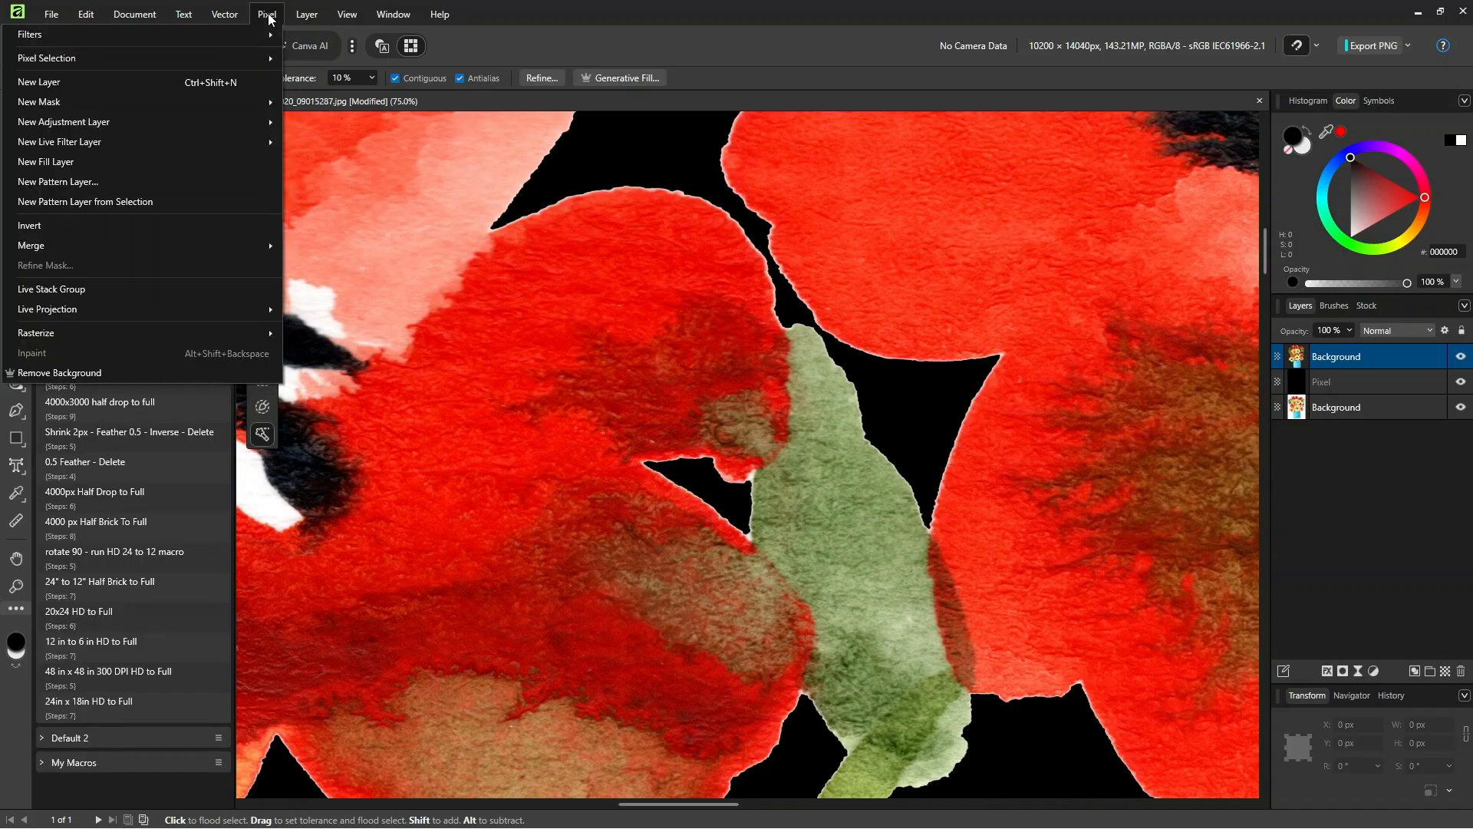
mouse_move(141, 61)
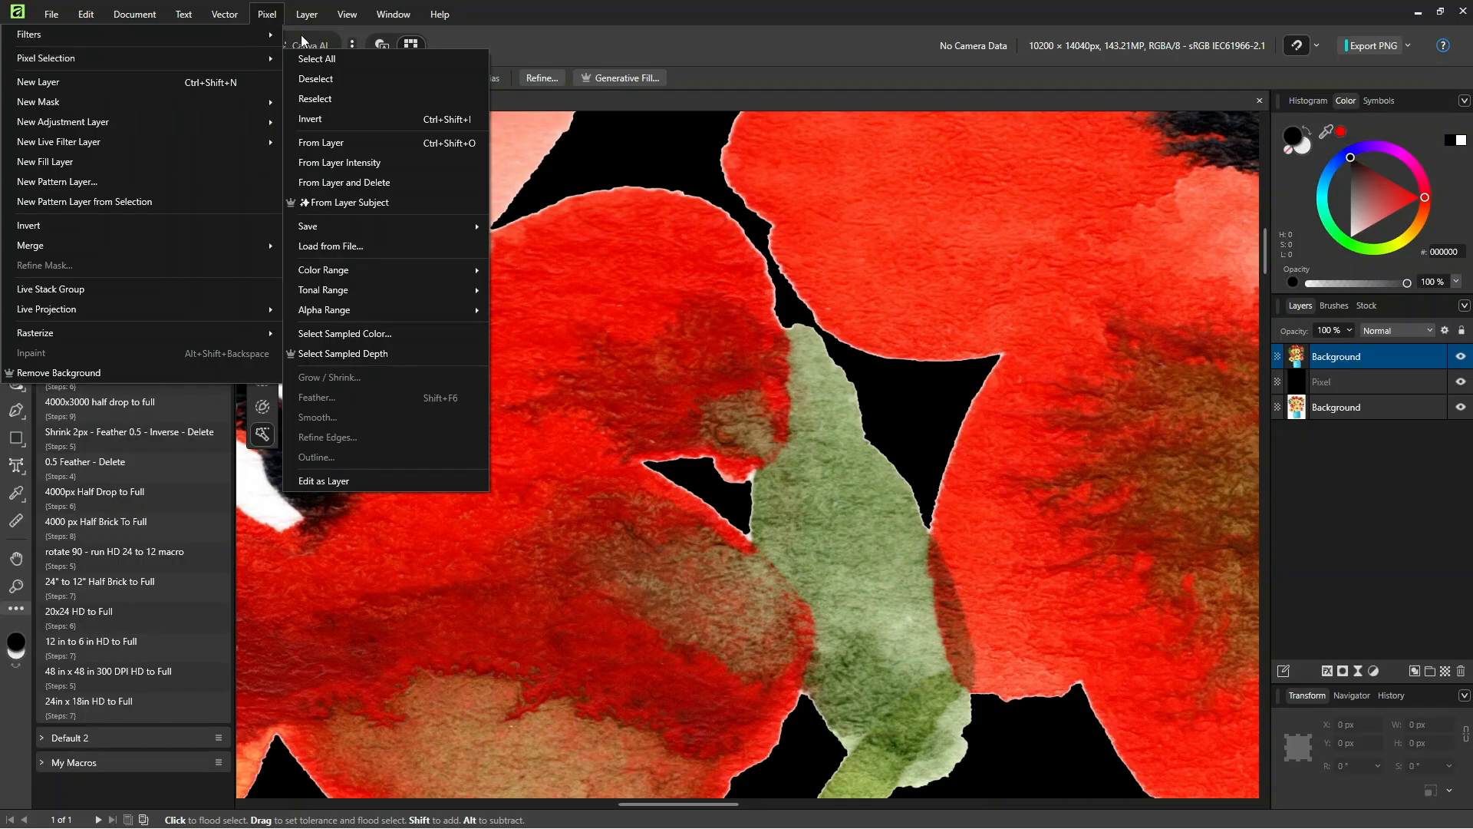
left_click(644, 9)
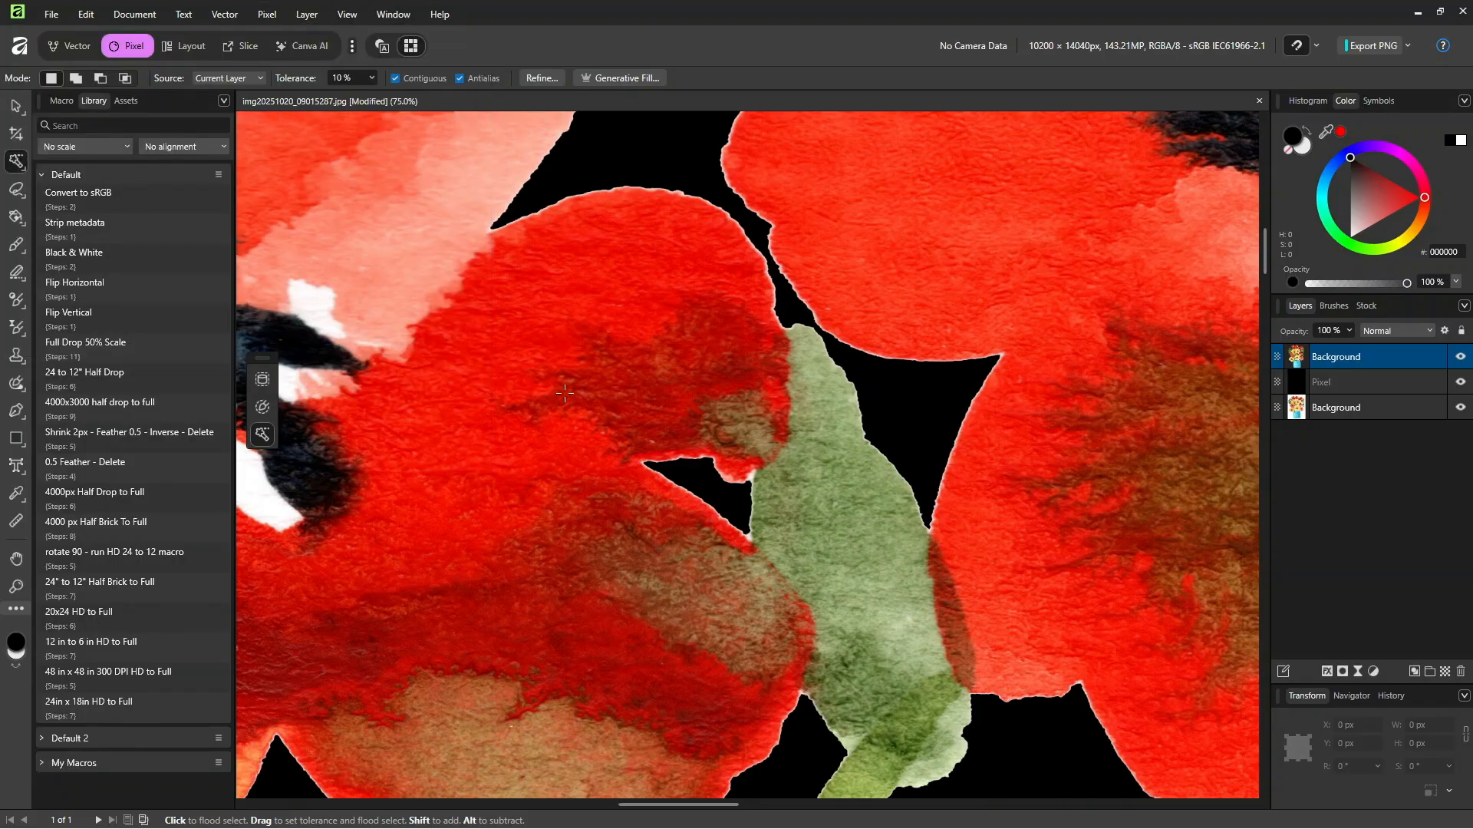
Step: Load the top Background layer's contents as a pixel selection and shrink it with a Grow/Shrink radius of -2 px
left_click(1299, 359, "ctrl")
left_click(264, 14)
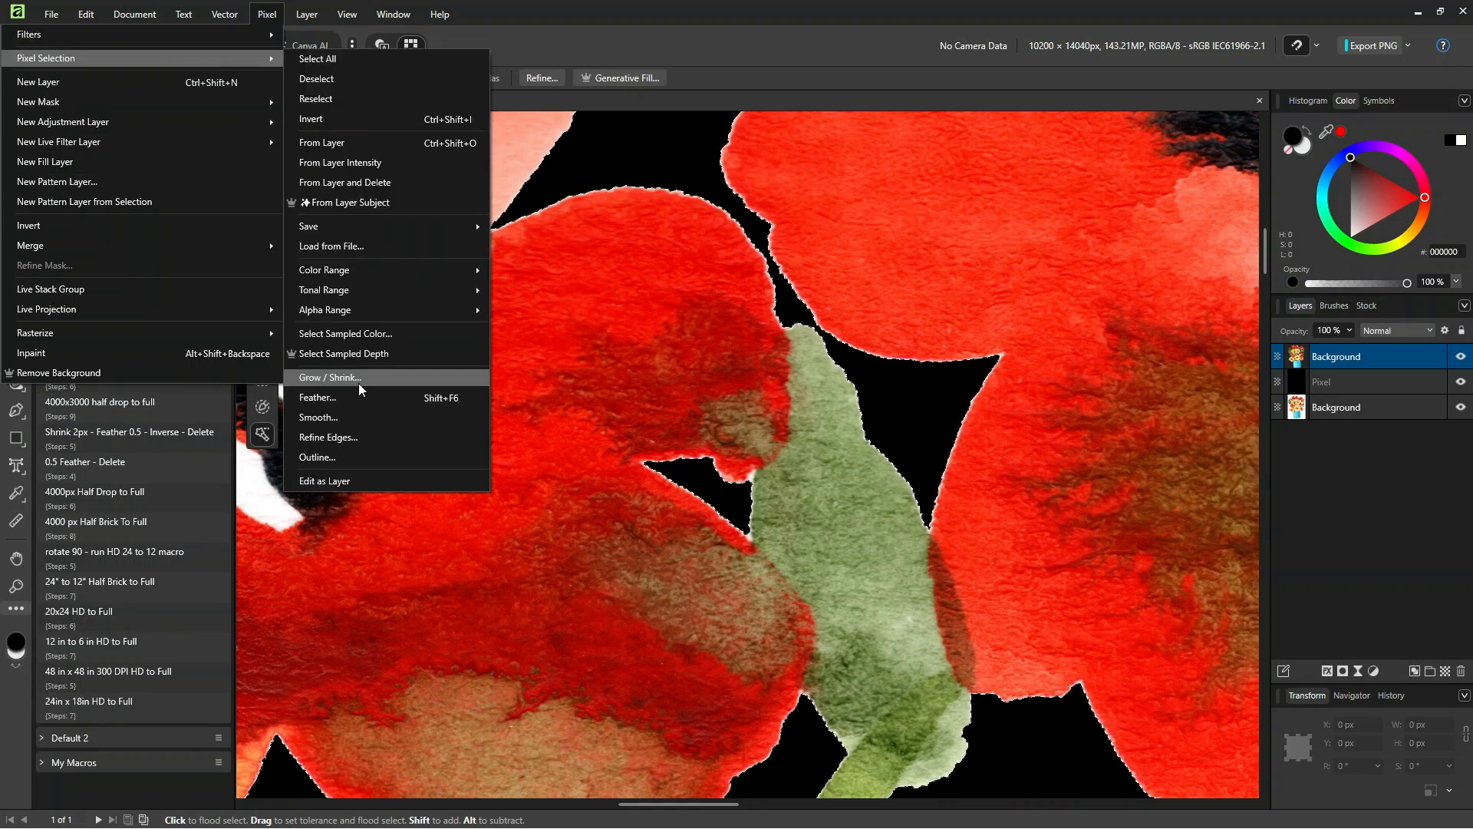
left_click(356, 379)
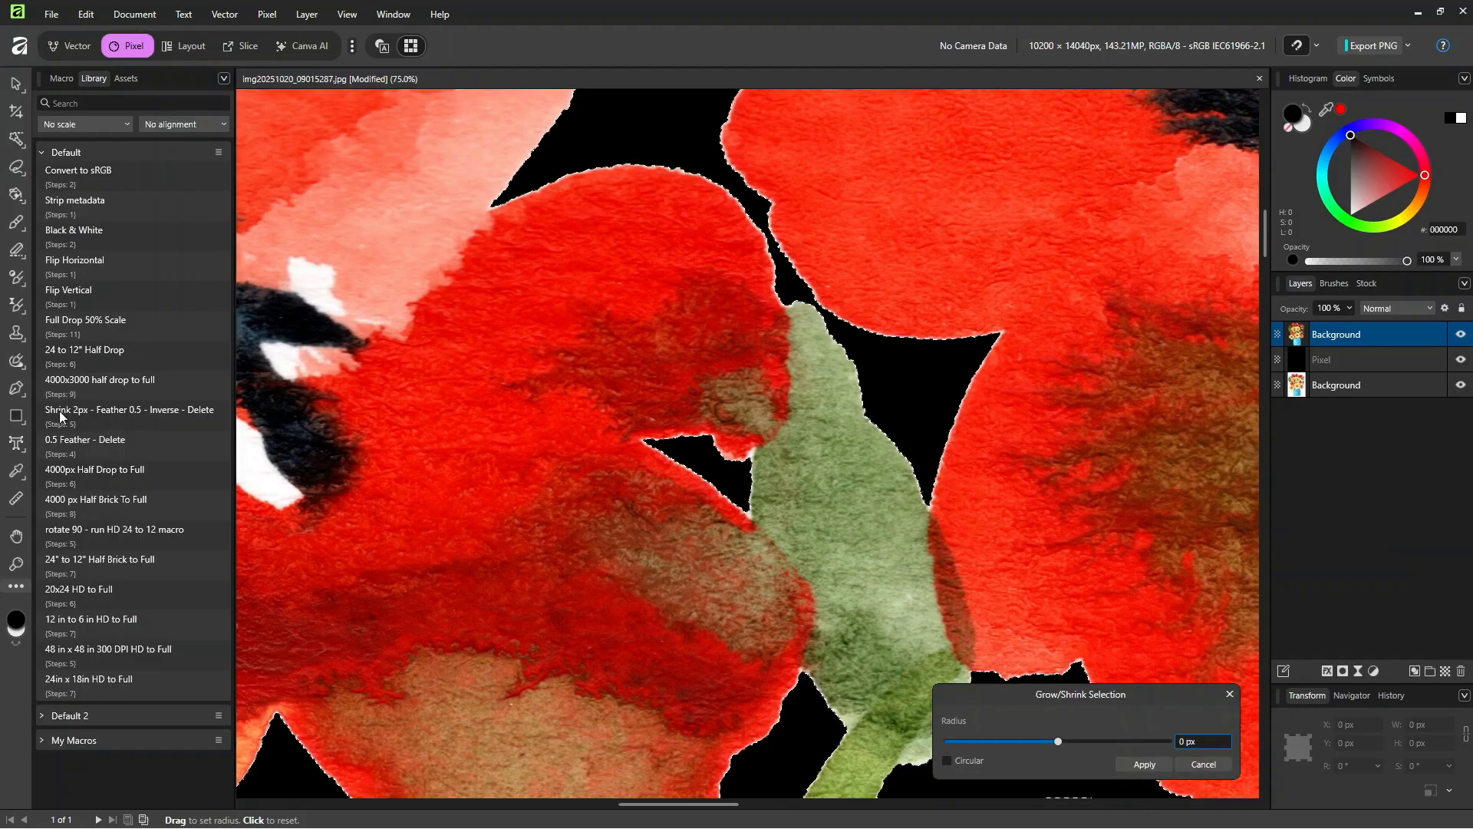
left_click(1210, 741)
type("-2")
left_click(1140, 763)
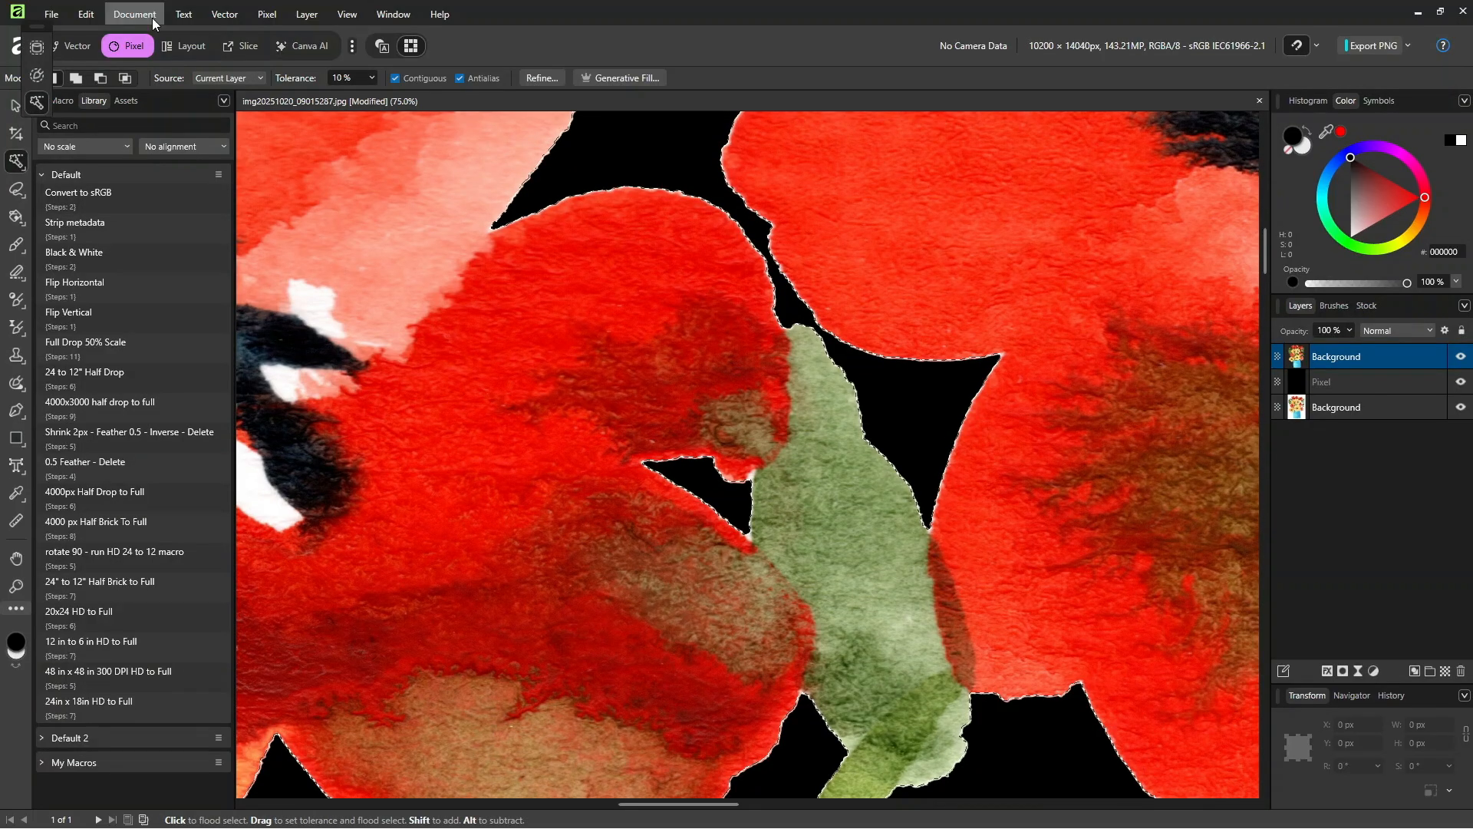
Step: Feather the shrunken bouquet selection with a radius of 0.5 px
left_click(266, 14)
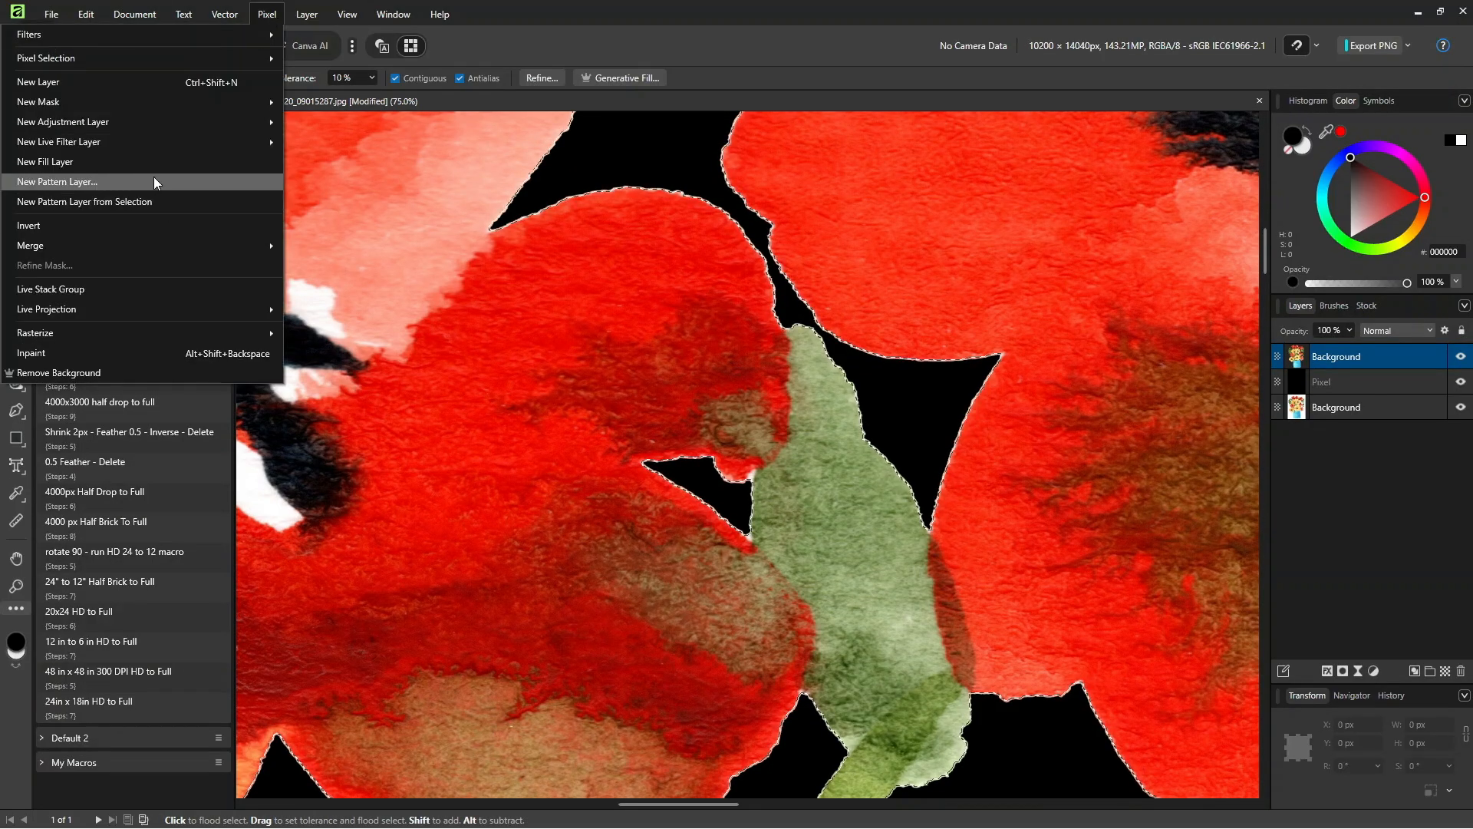
mouse_move(126, 61)
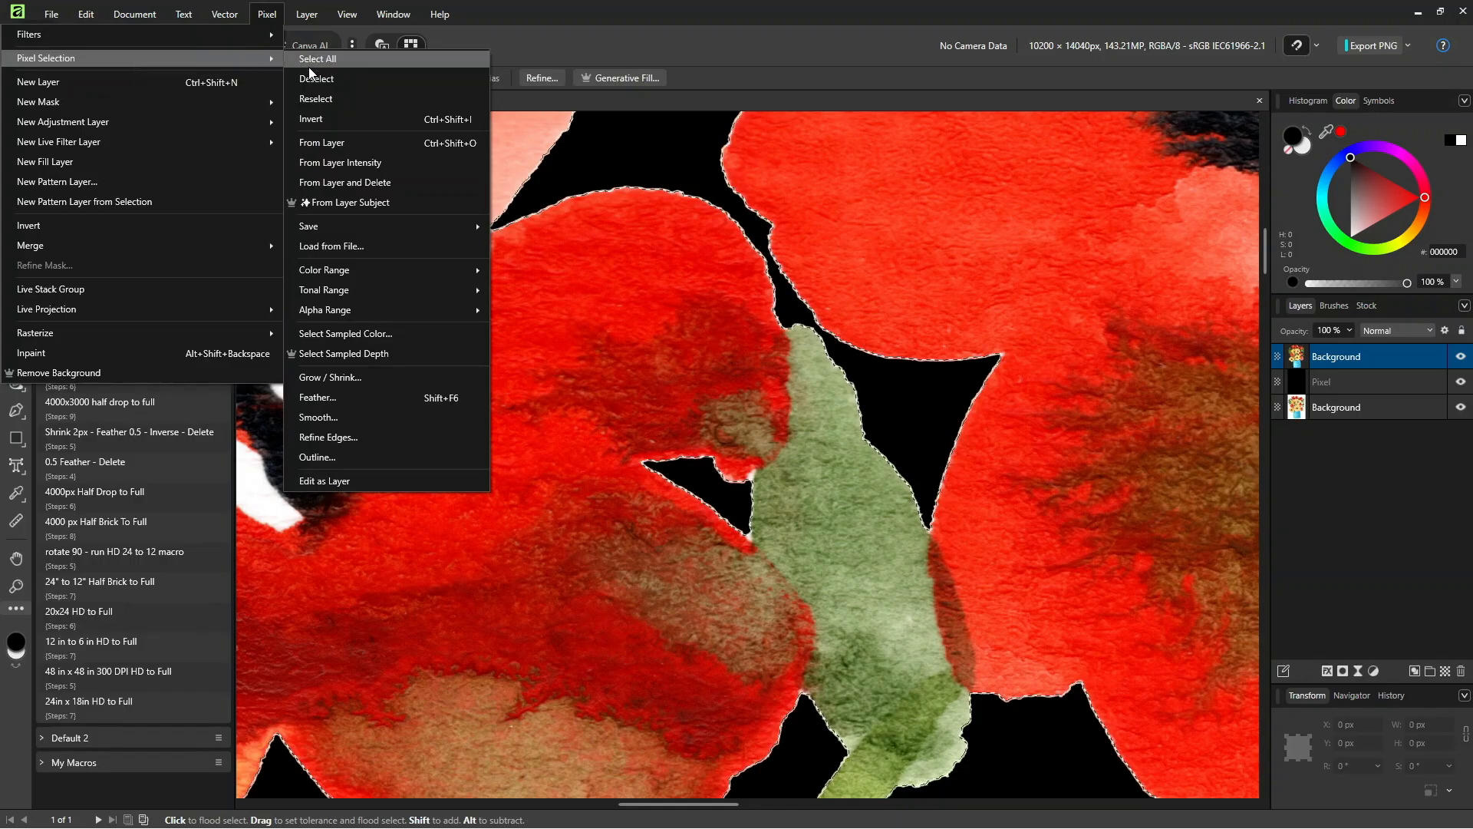
left_click(384, 400)
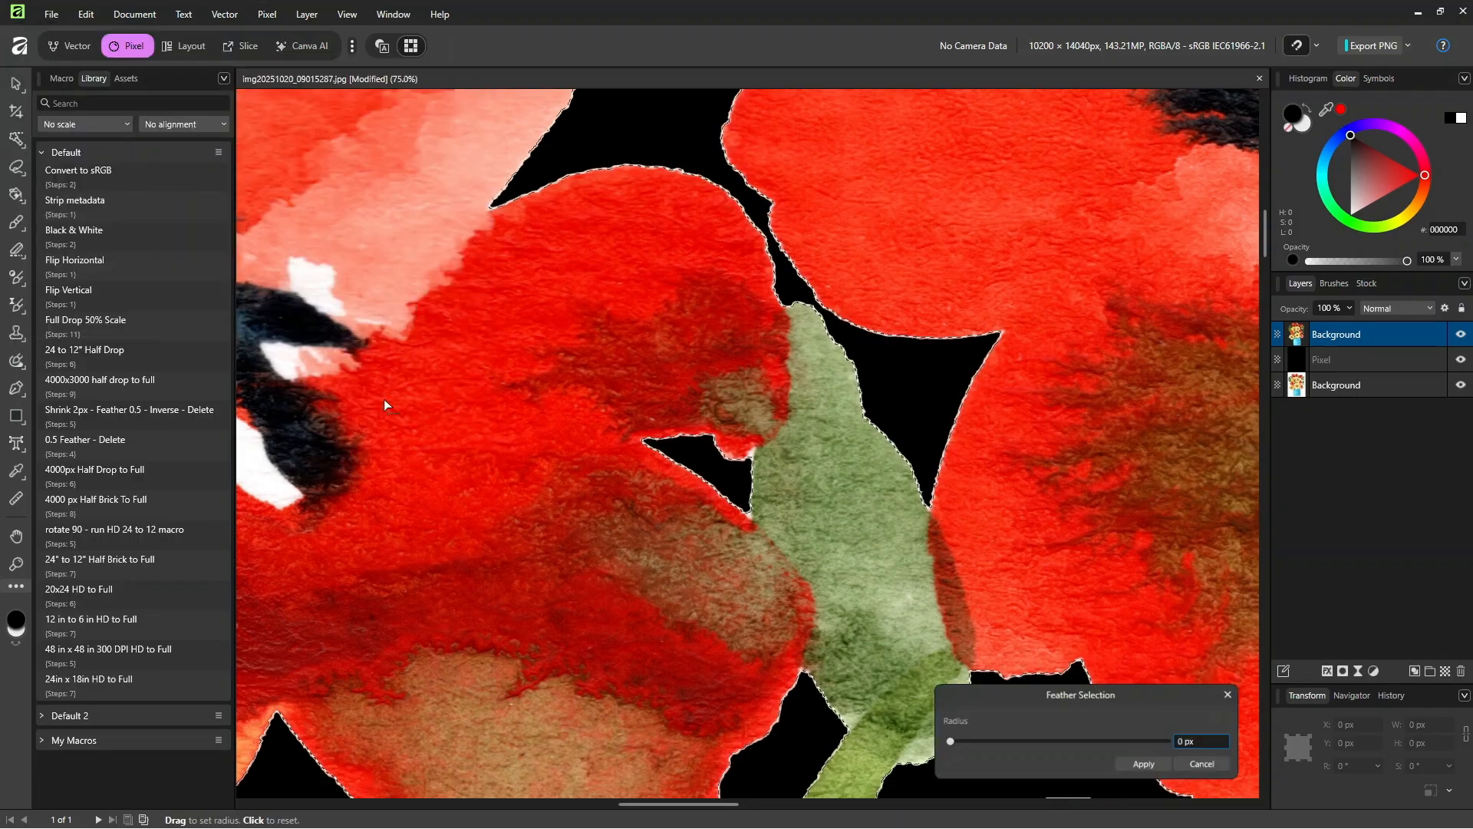
left_click(1191, 743)
type("1")
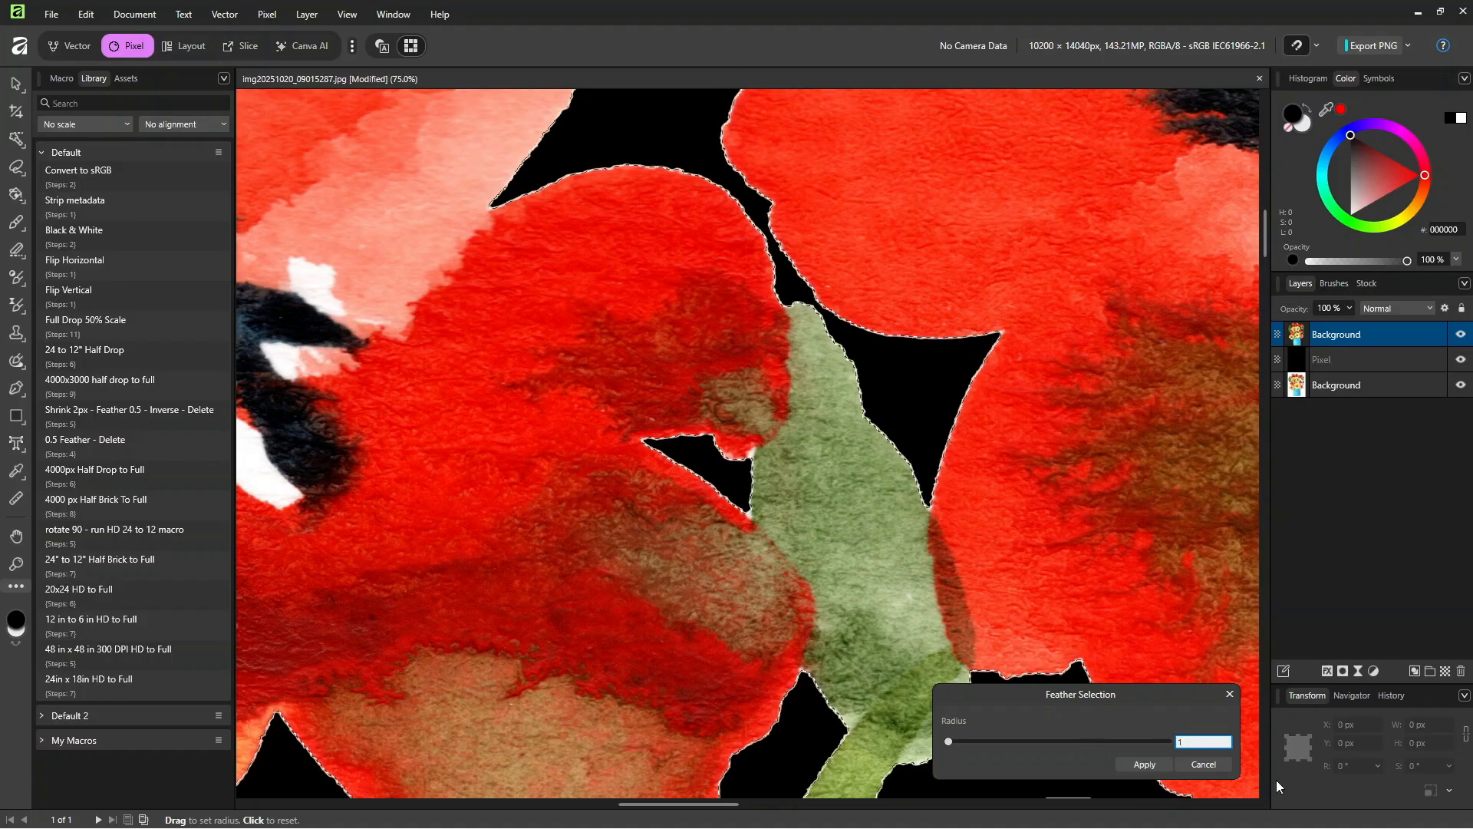
key("BackSpace")
type(".5")
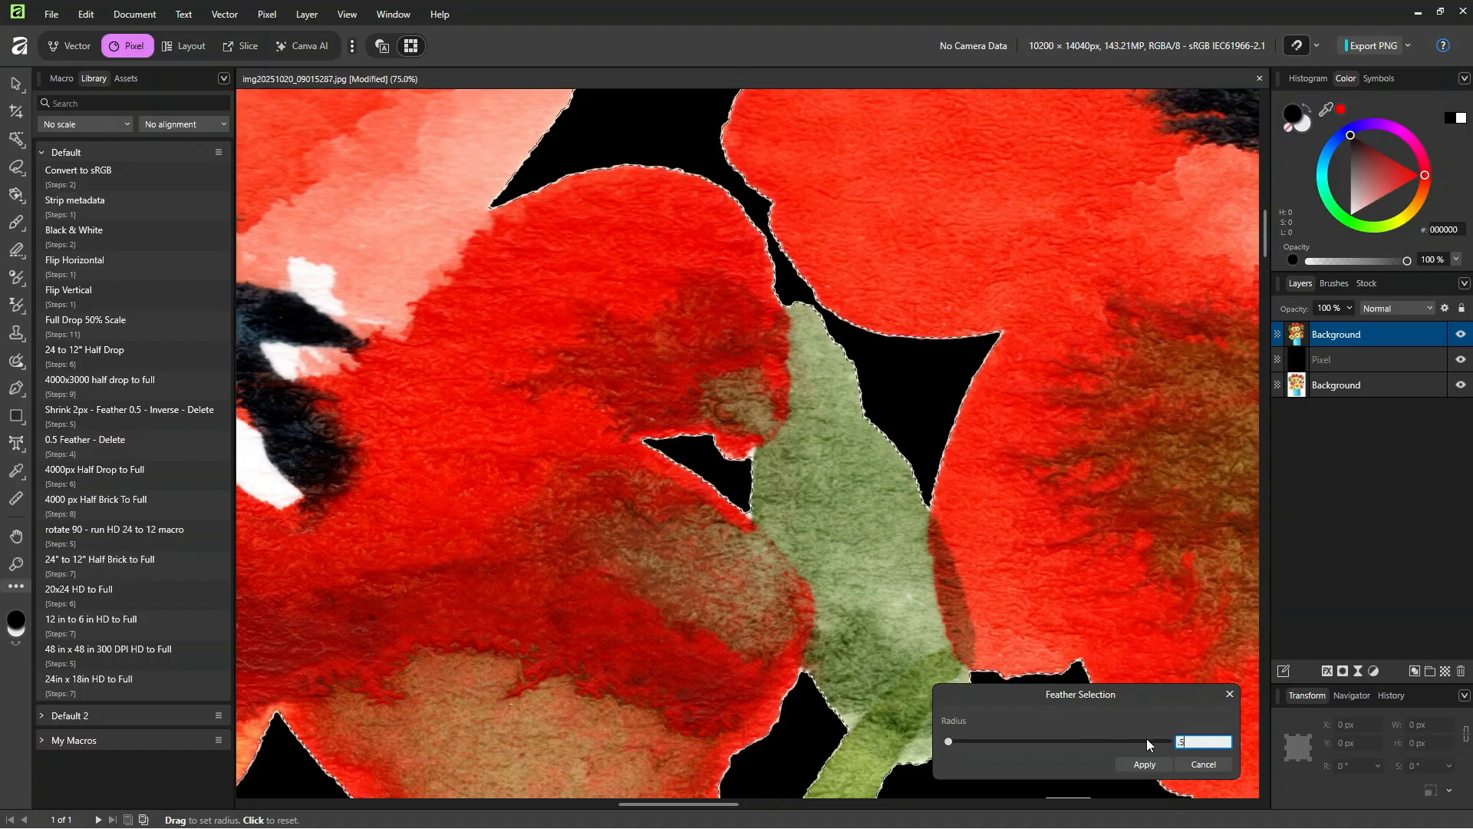
left_click(1150, 765)
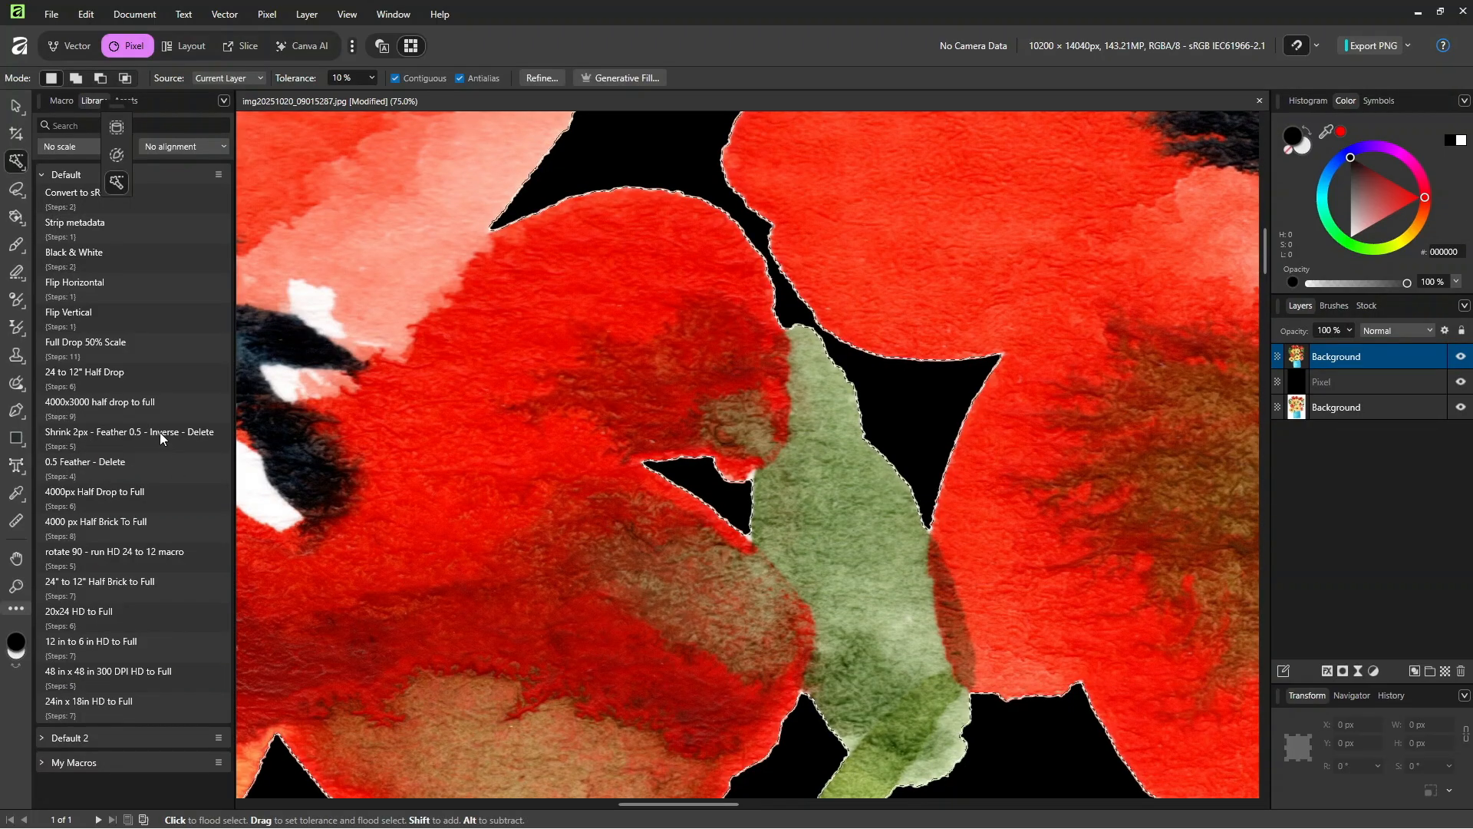
Step: Invert the feathered pixel selection around the bouquet, and deselect it after checking the edges
left_click(277, 14)
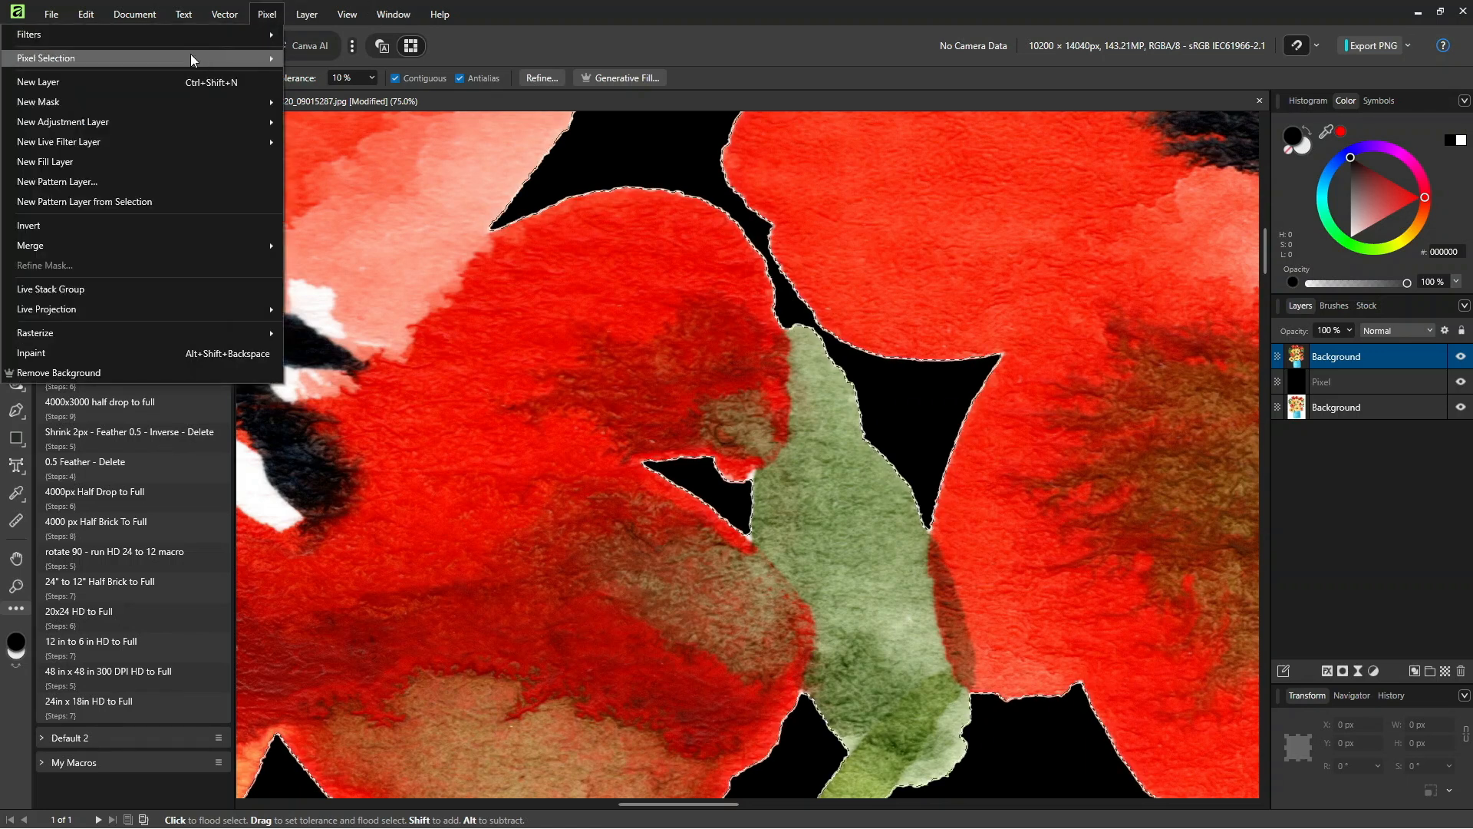
mouse_move(191, 59)
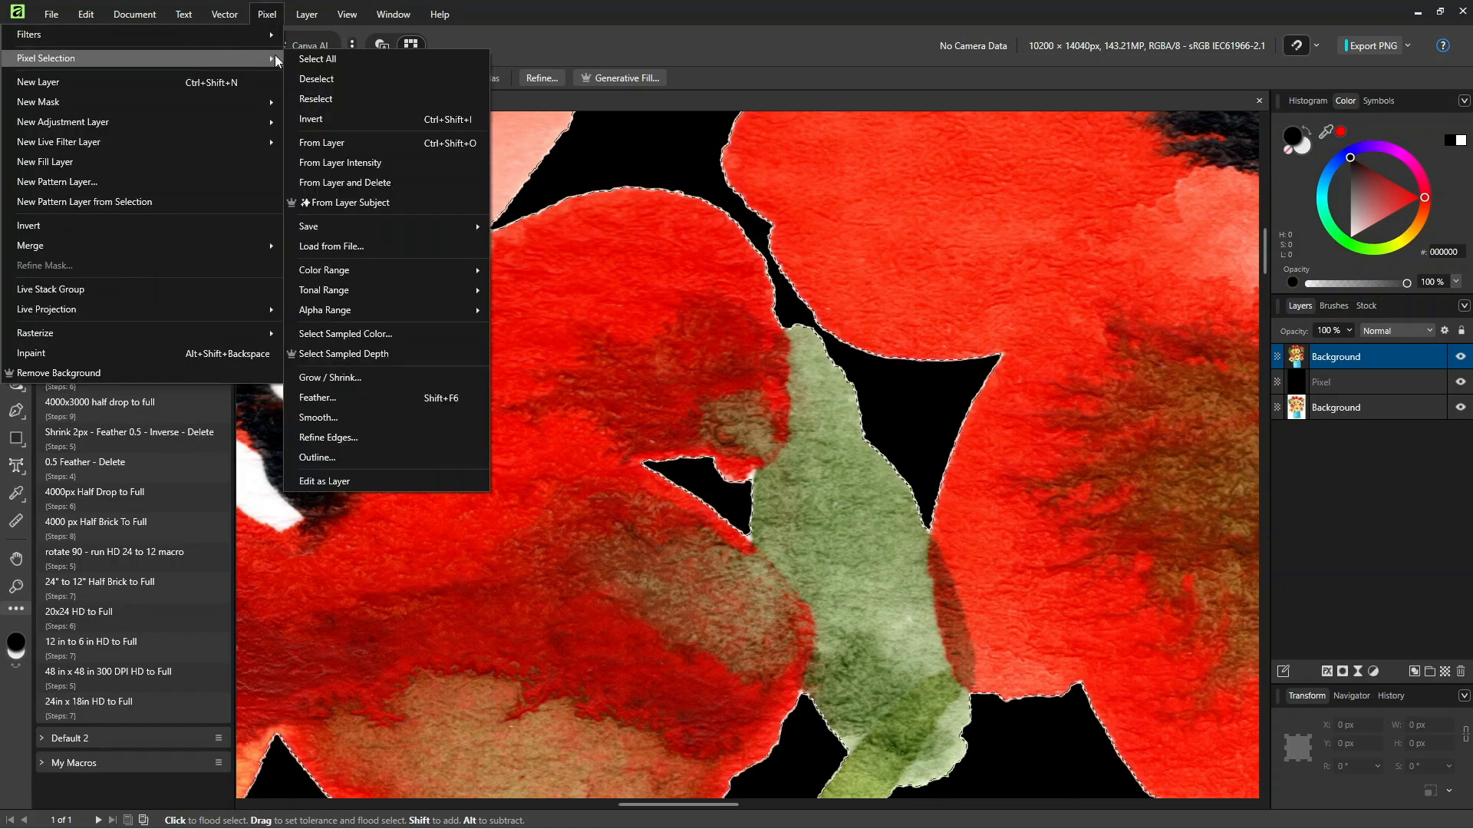
left_click(340, 122)
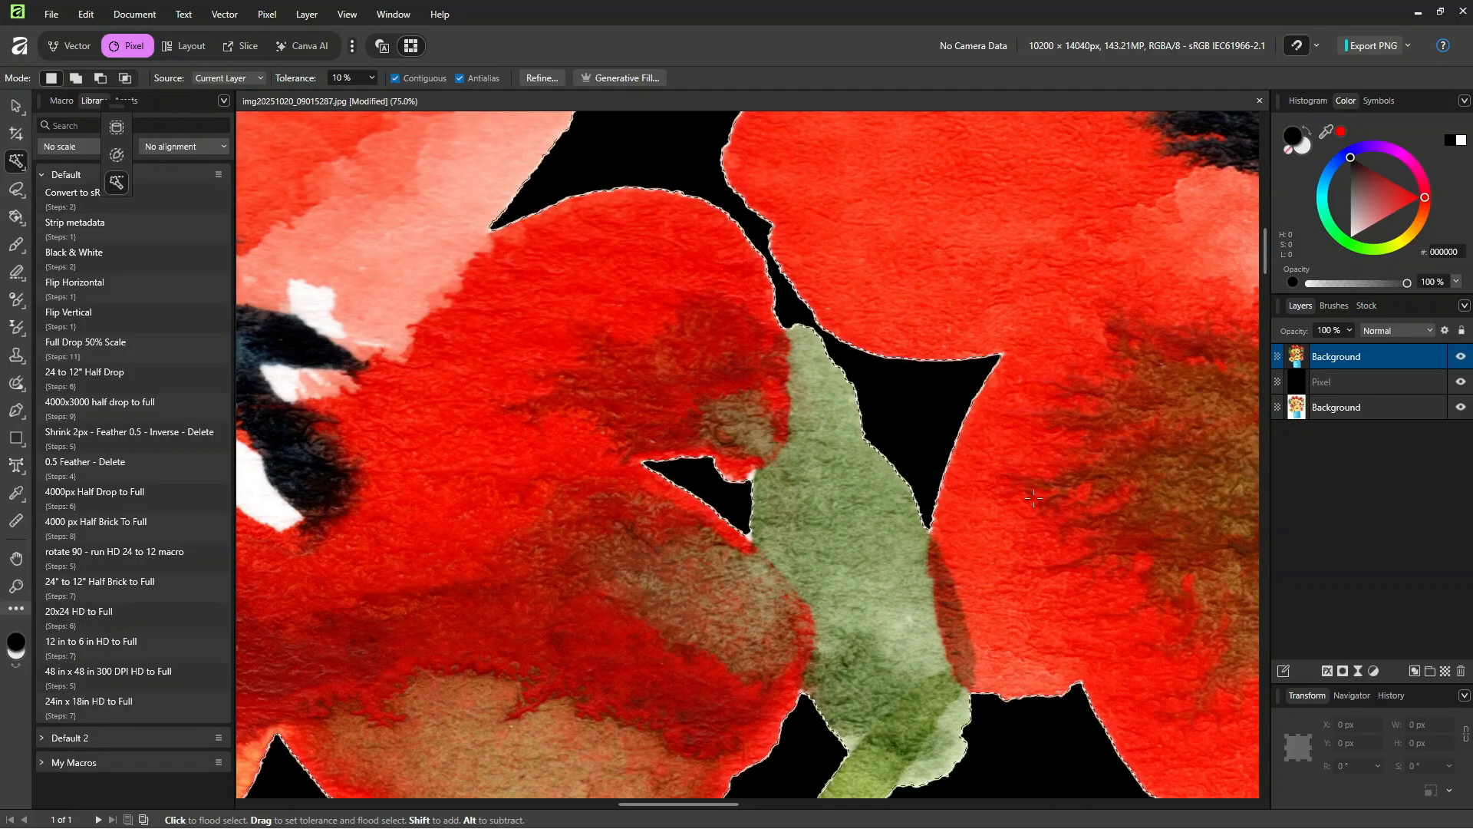
key("ctrl+1")
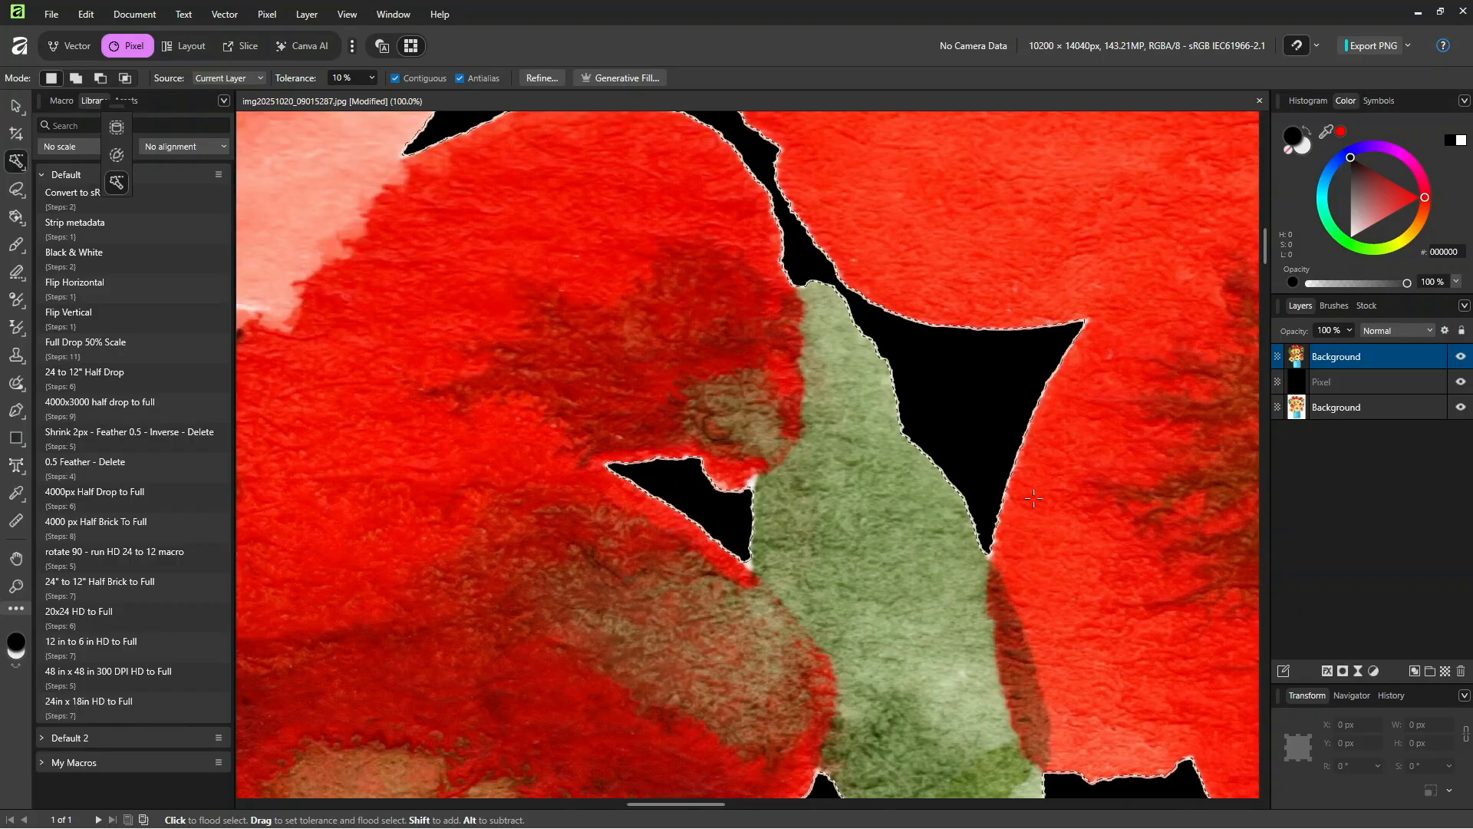
key("ctrl+d")
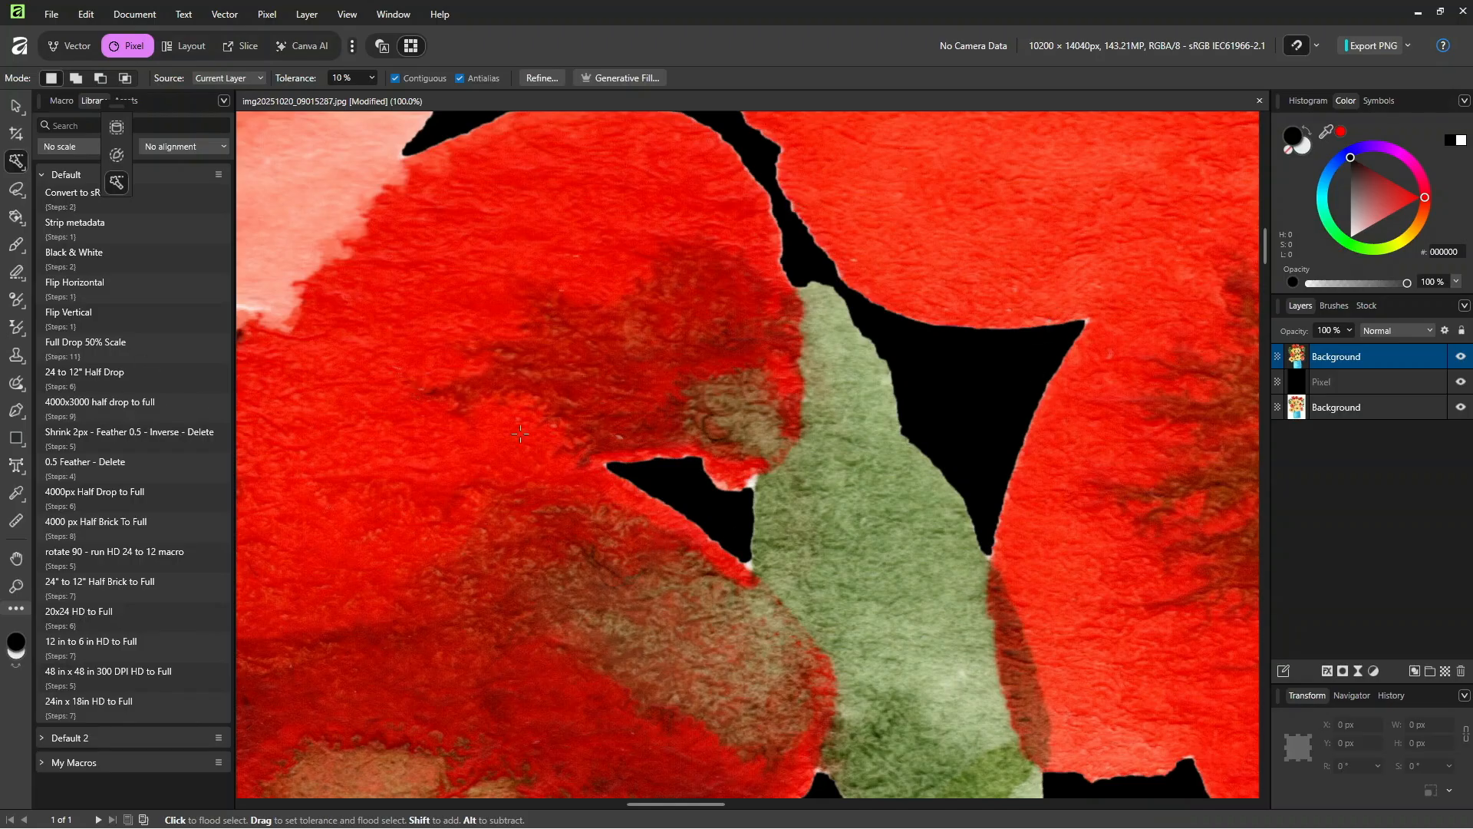
Step: Load the top Background layer's contents as a pixel selection and run the "Shrink 2px - Feather 0.5 - Inverse - Delete" macro on it
left_click(1298, 366, "ctrl")
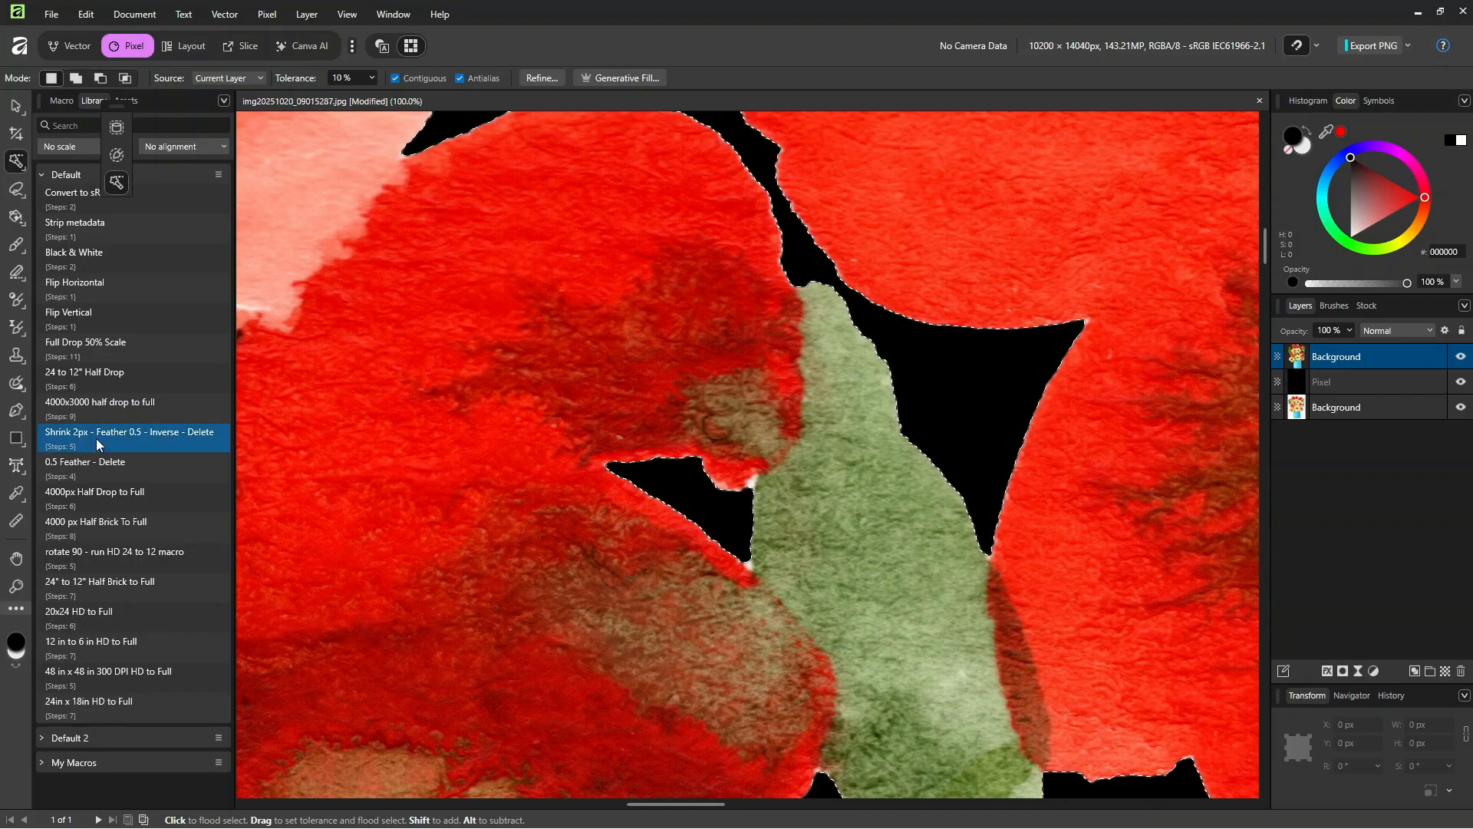
key("h")
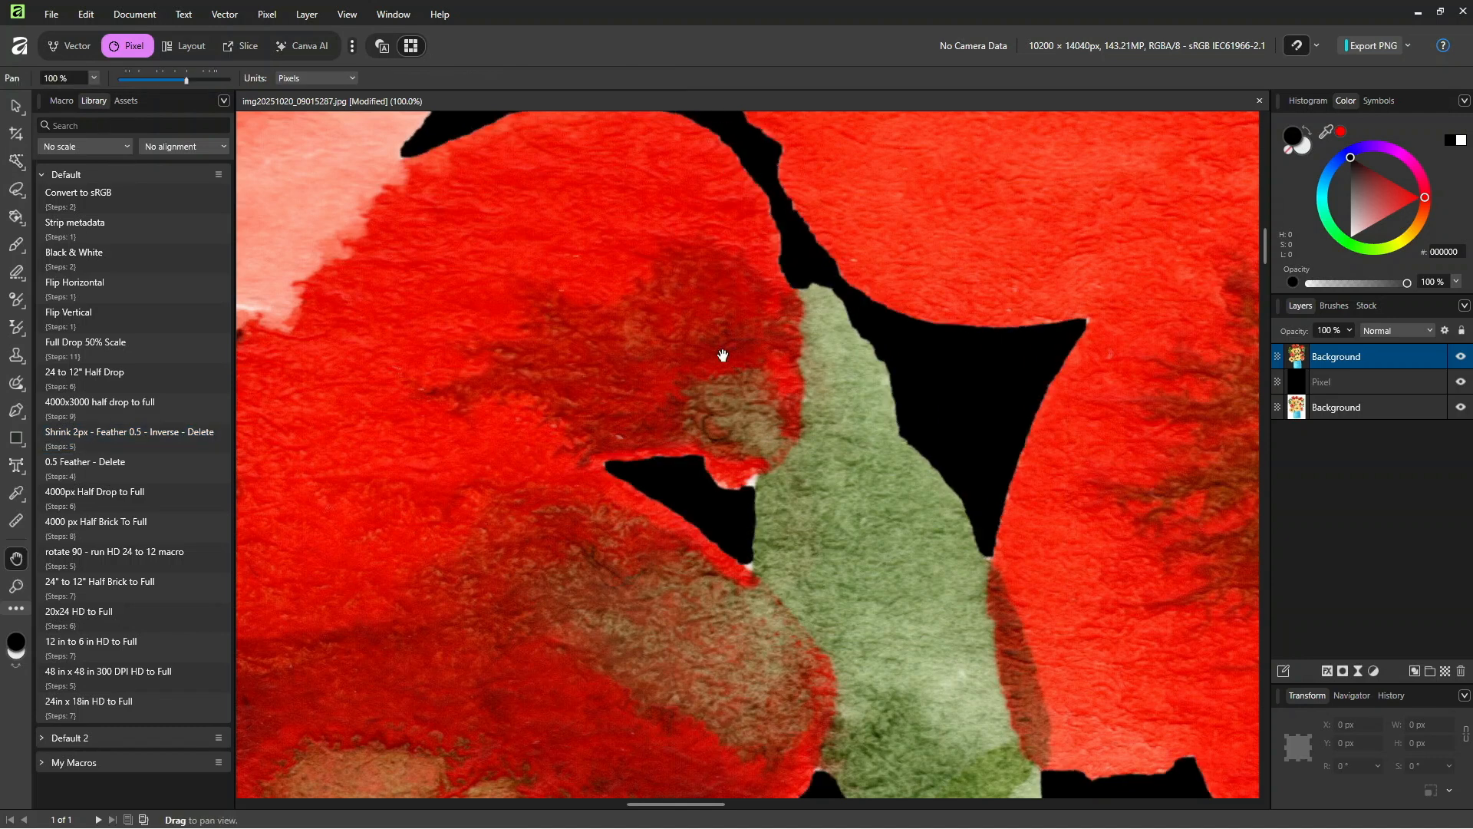
scroll(723, 355, "down", 8)
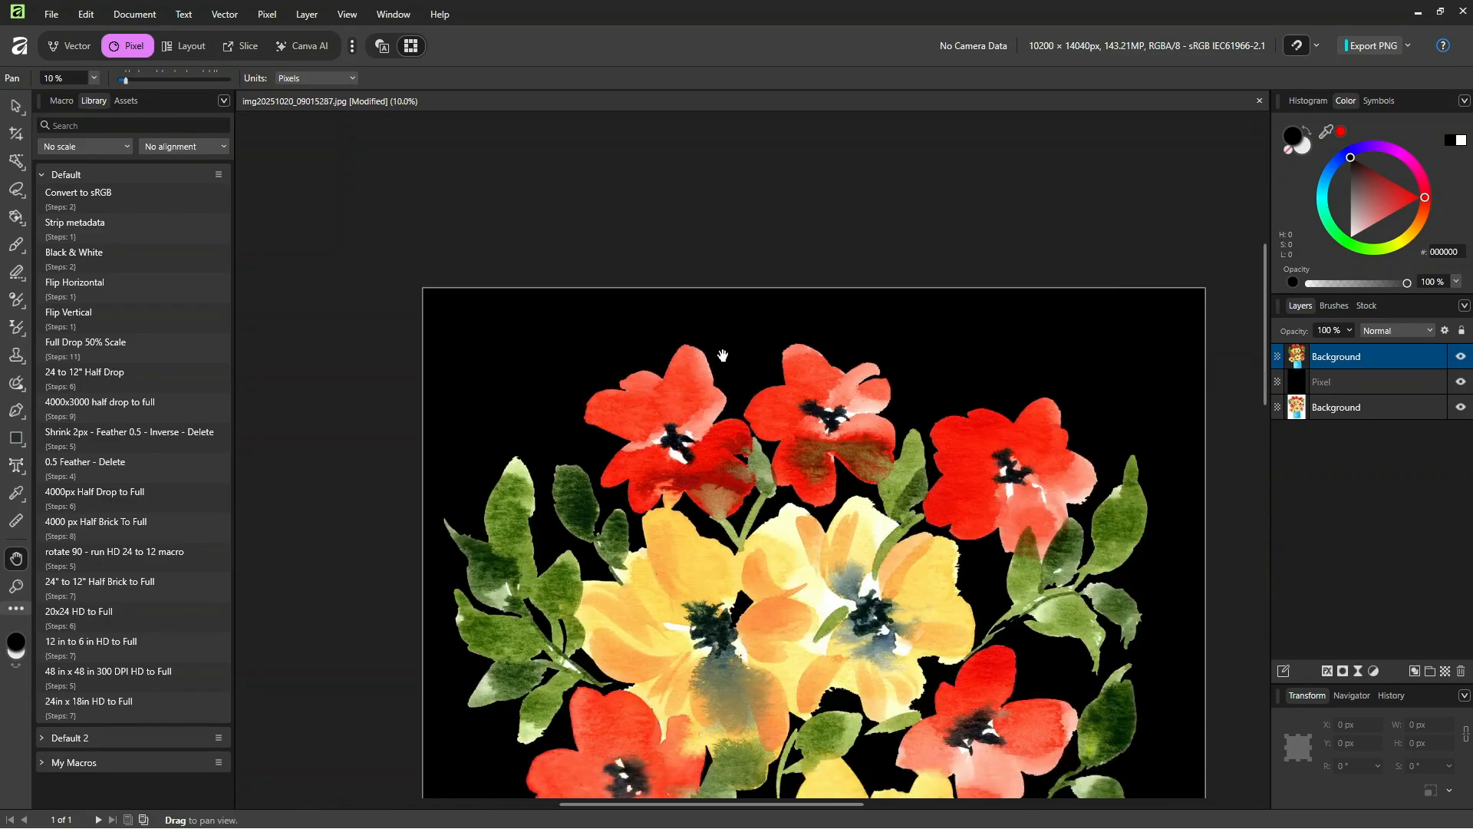
left_click_drag(901, 529, 816, 244)
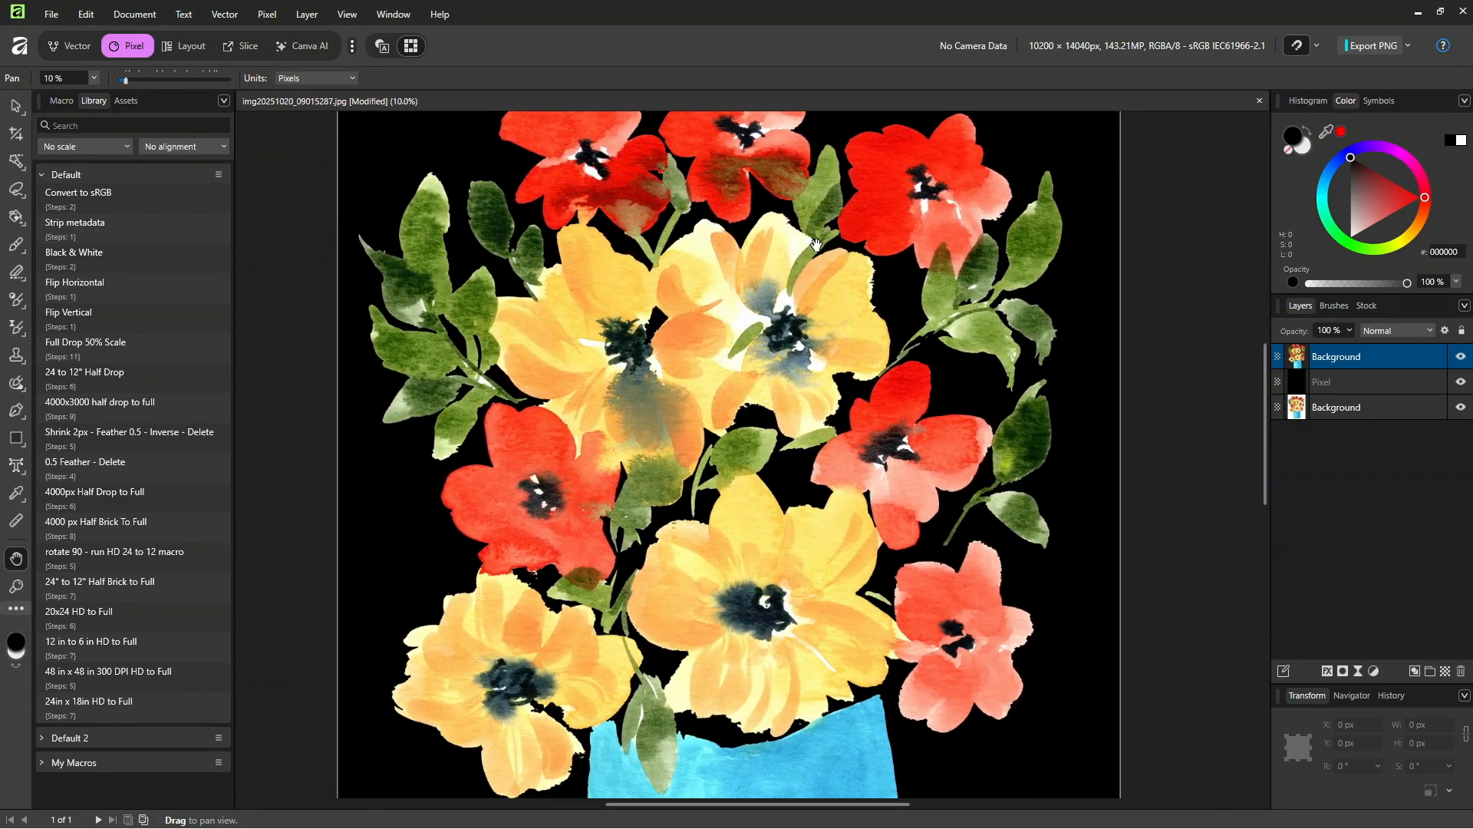
scroll(816, 245, "down", 2)
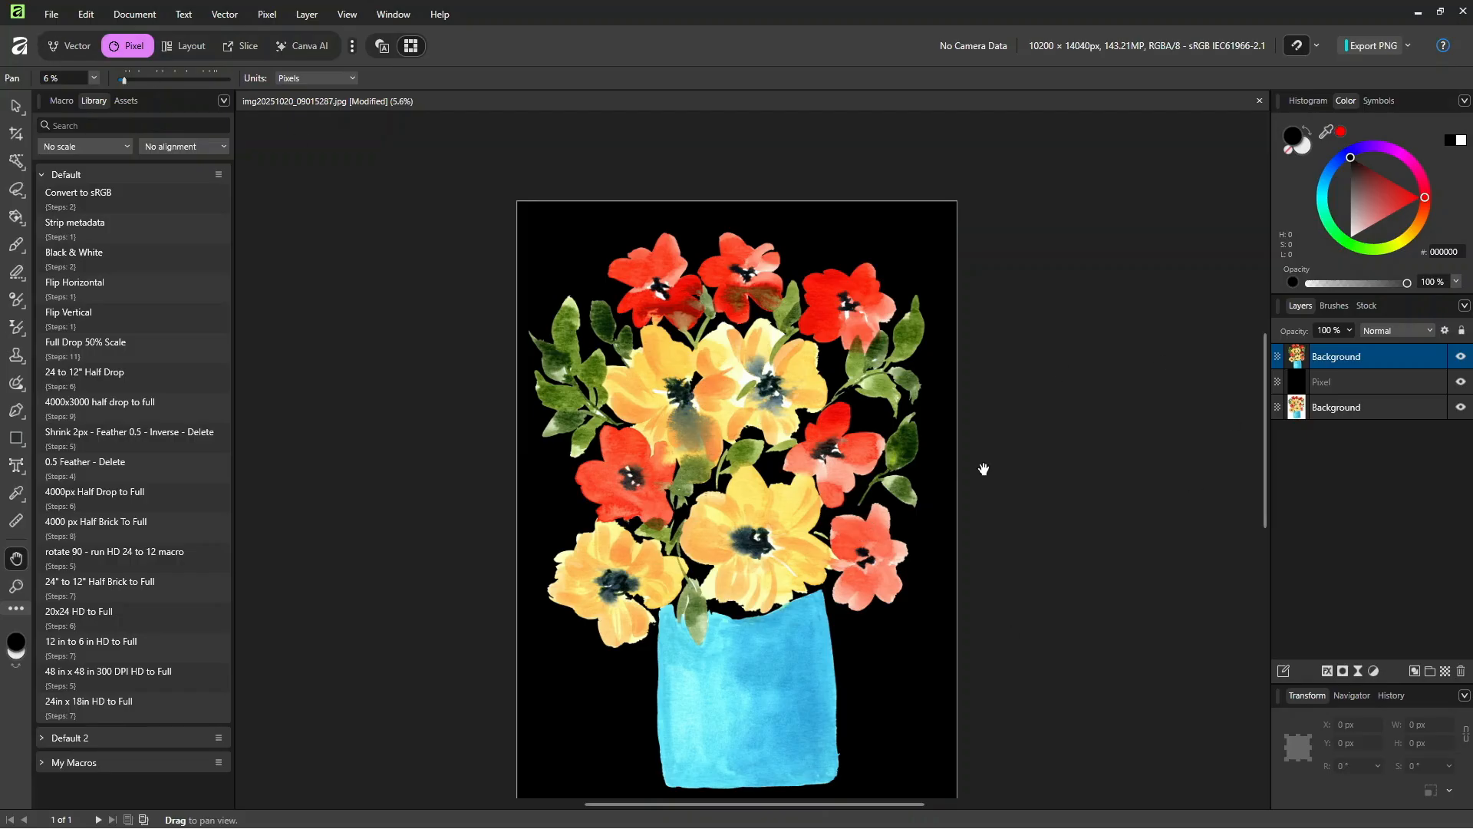
left_click_drag(1267, 434, 1261, 465)
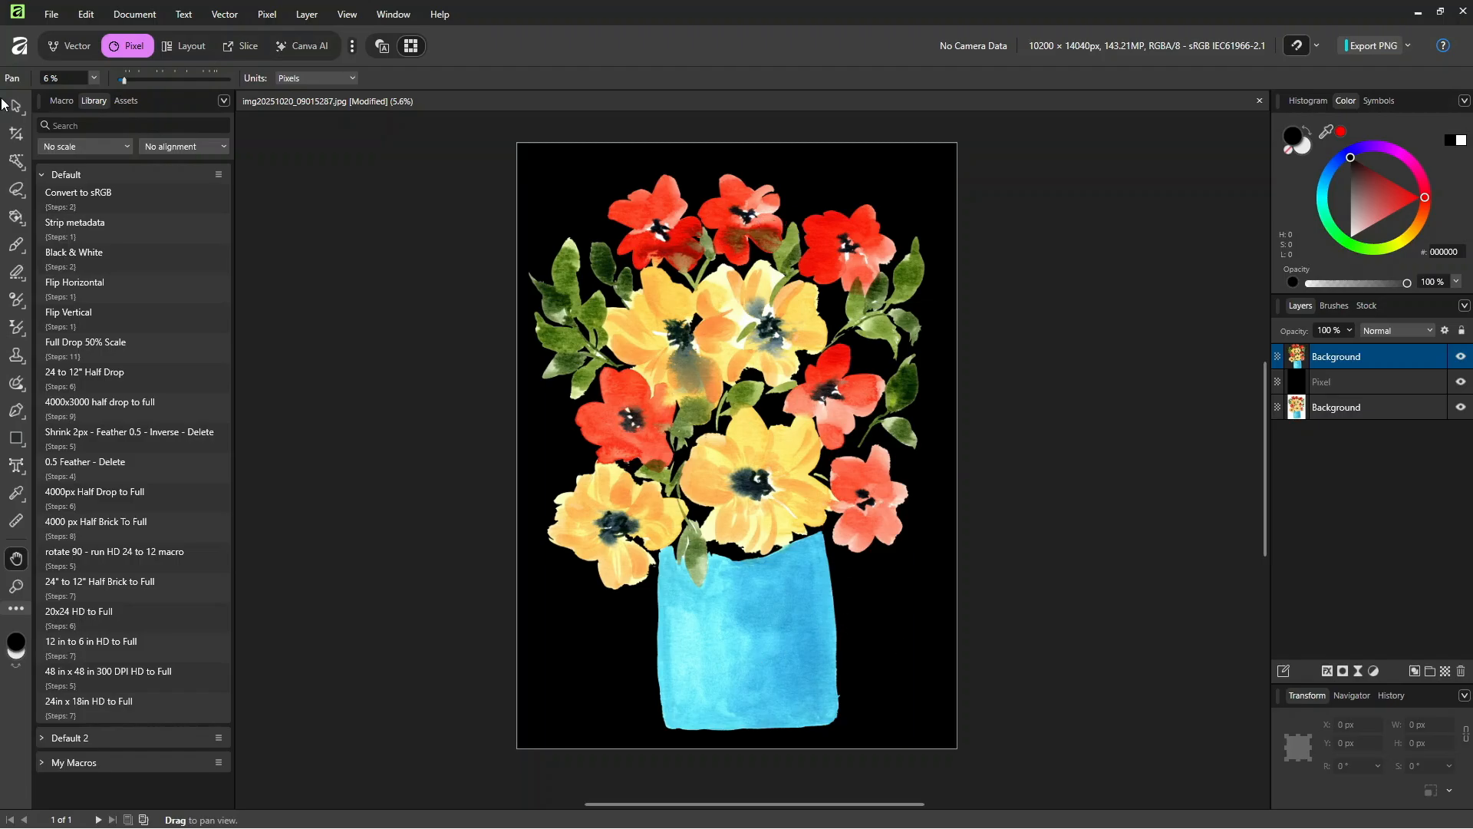
Step: Show the saved watercolor assets and review which General, Pixel and Vector panels can be displayed
left_click(126, 102)
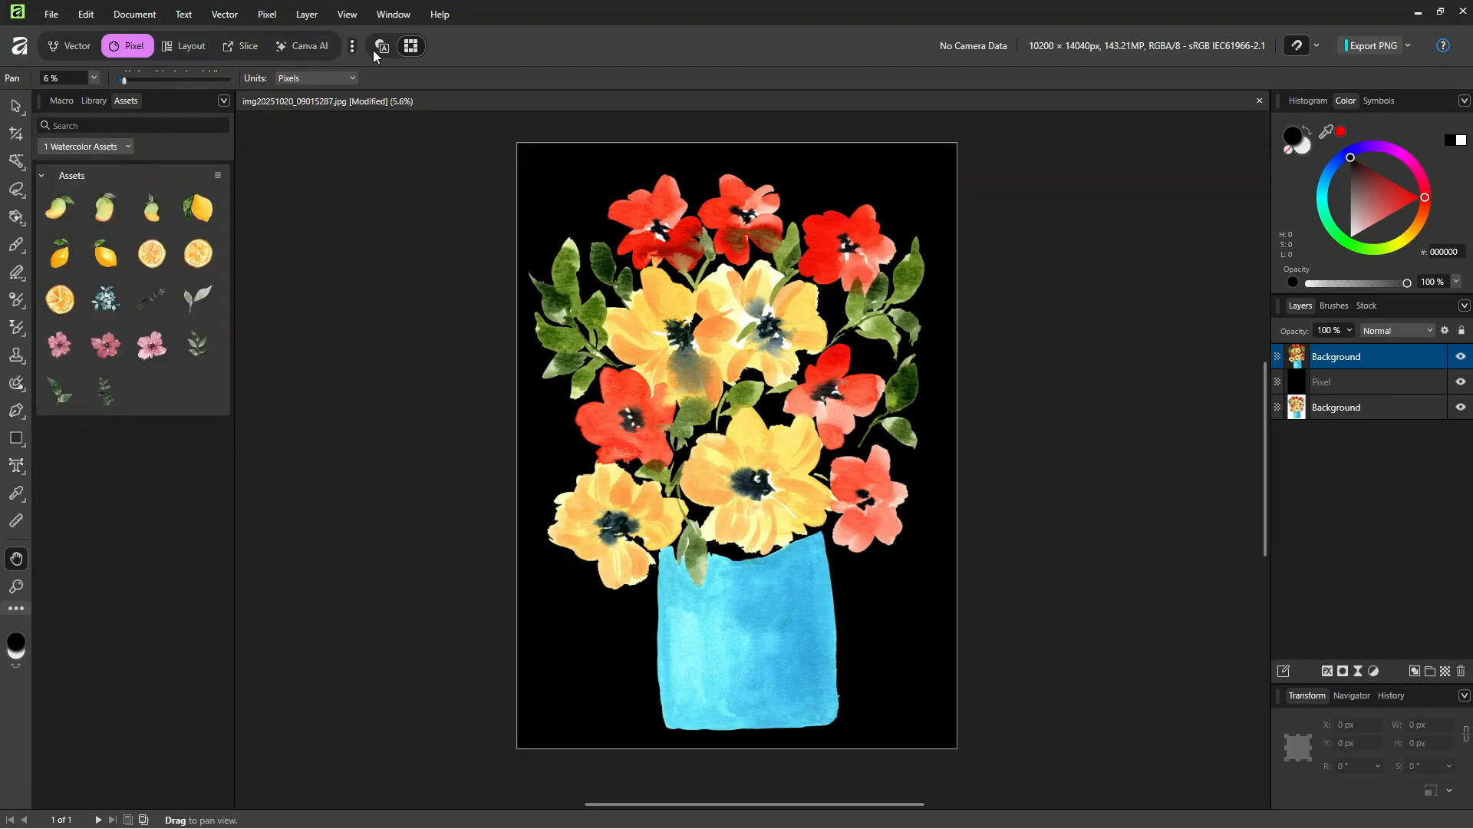
left_click(394, 15)
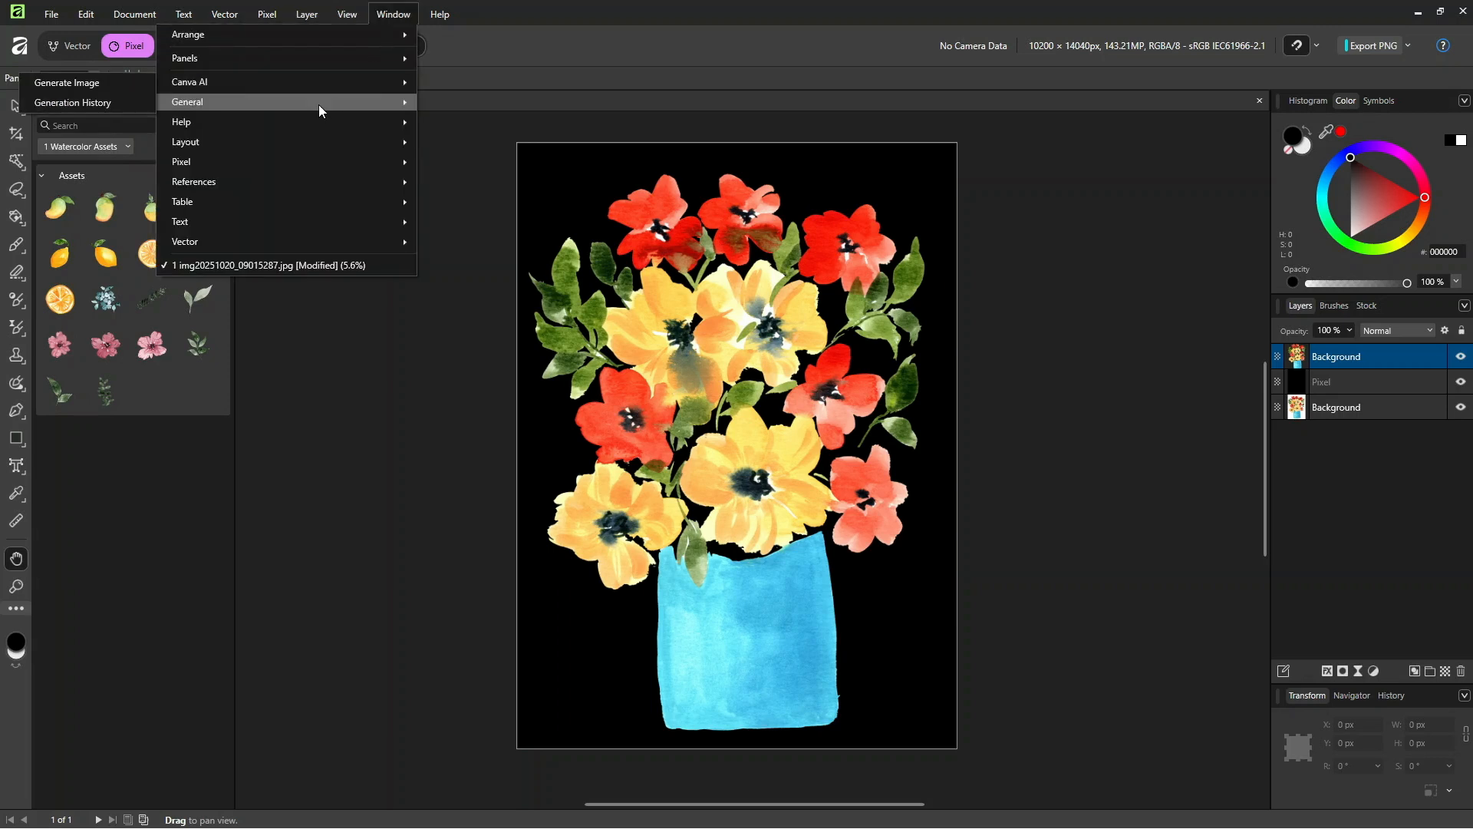
mouse_move(296, 105)
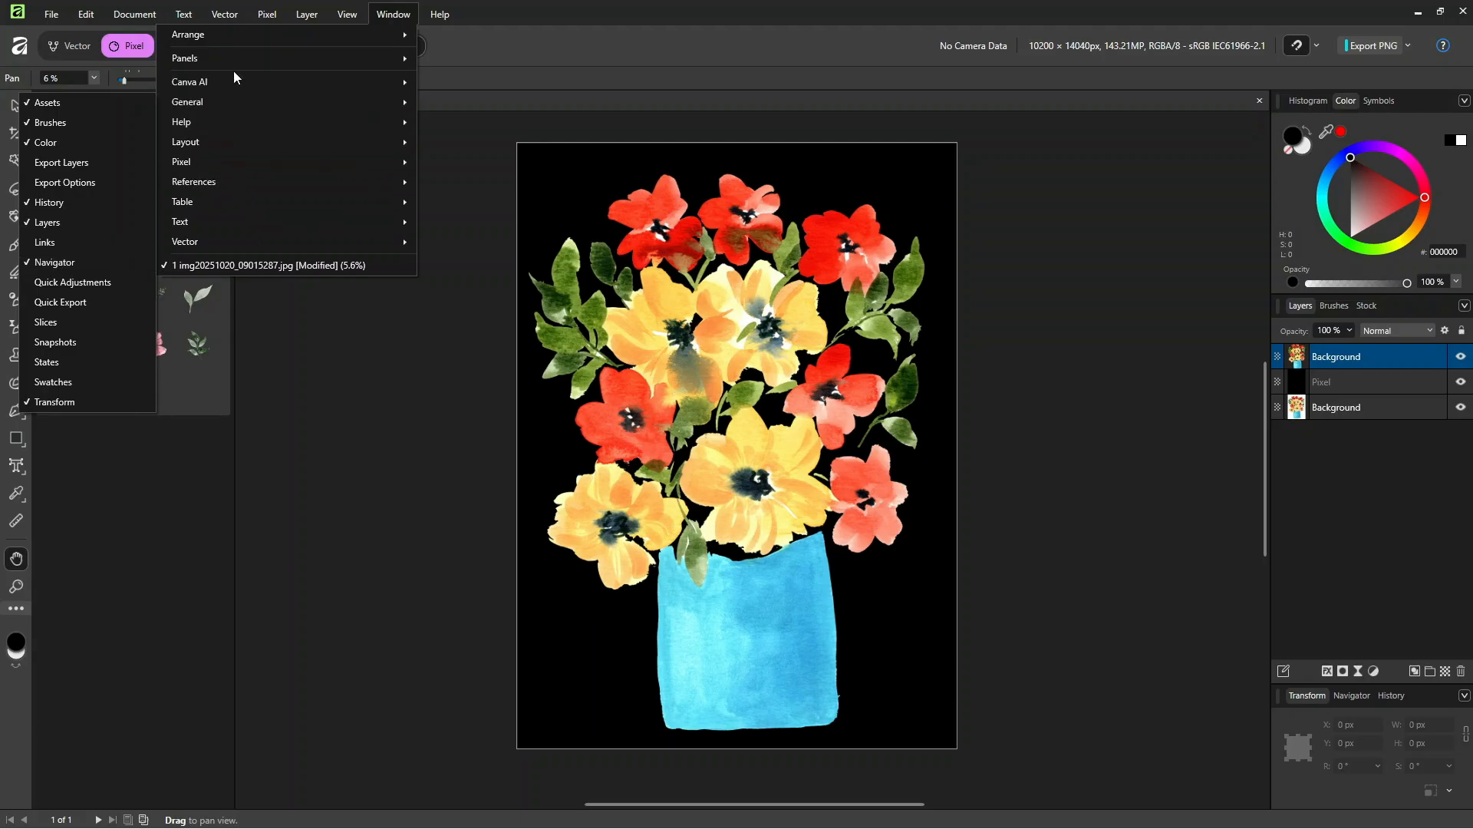
mouse_move(219, 161)
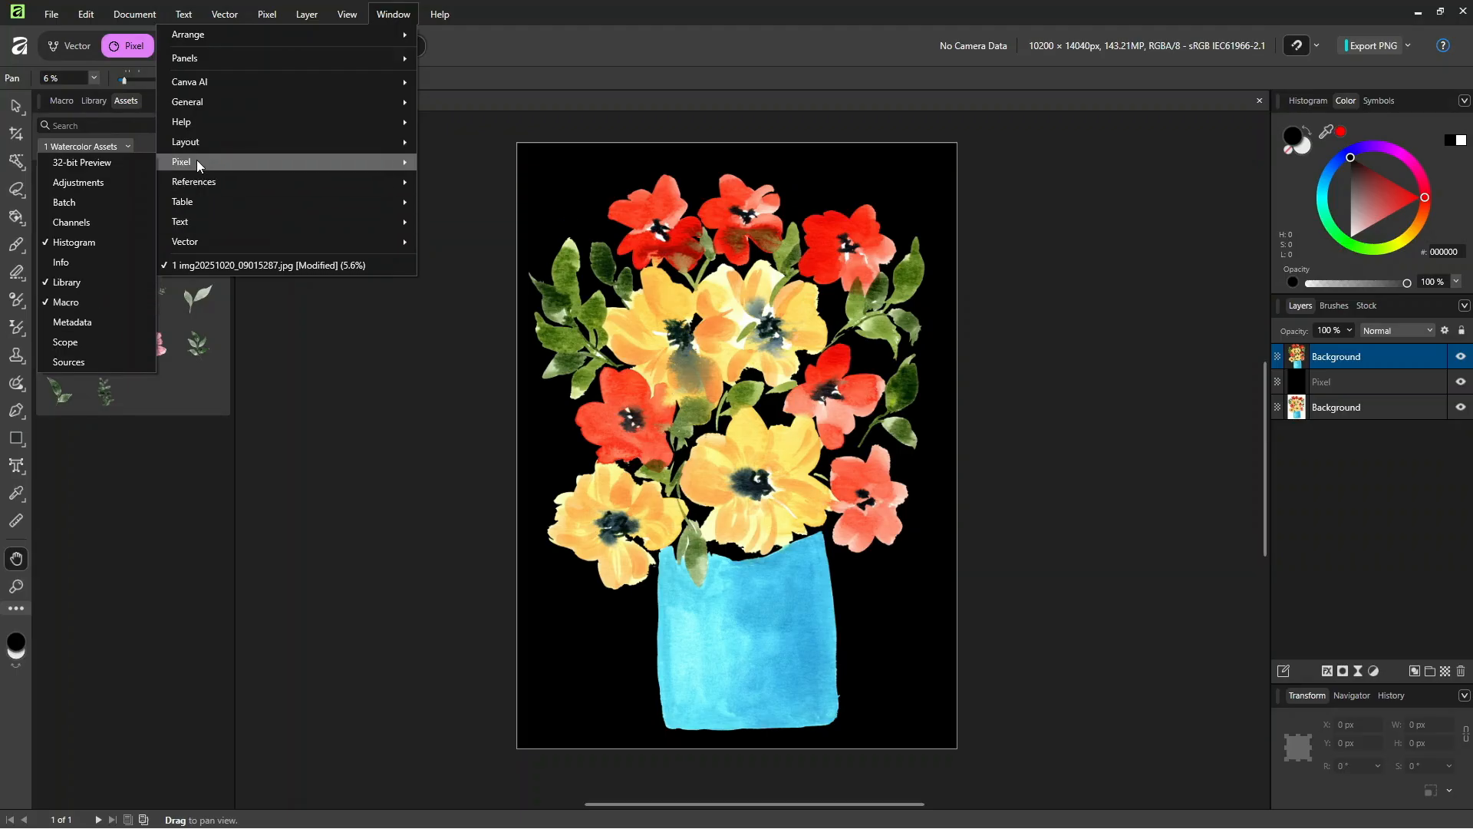
mouse_move(242, 244)
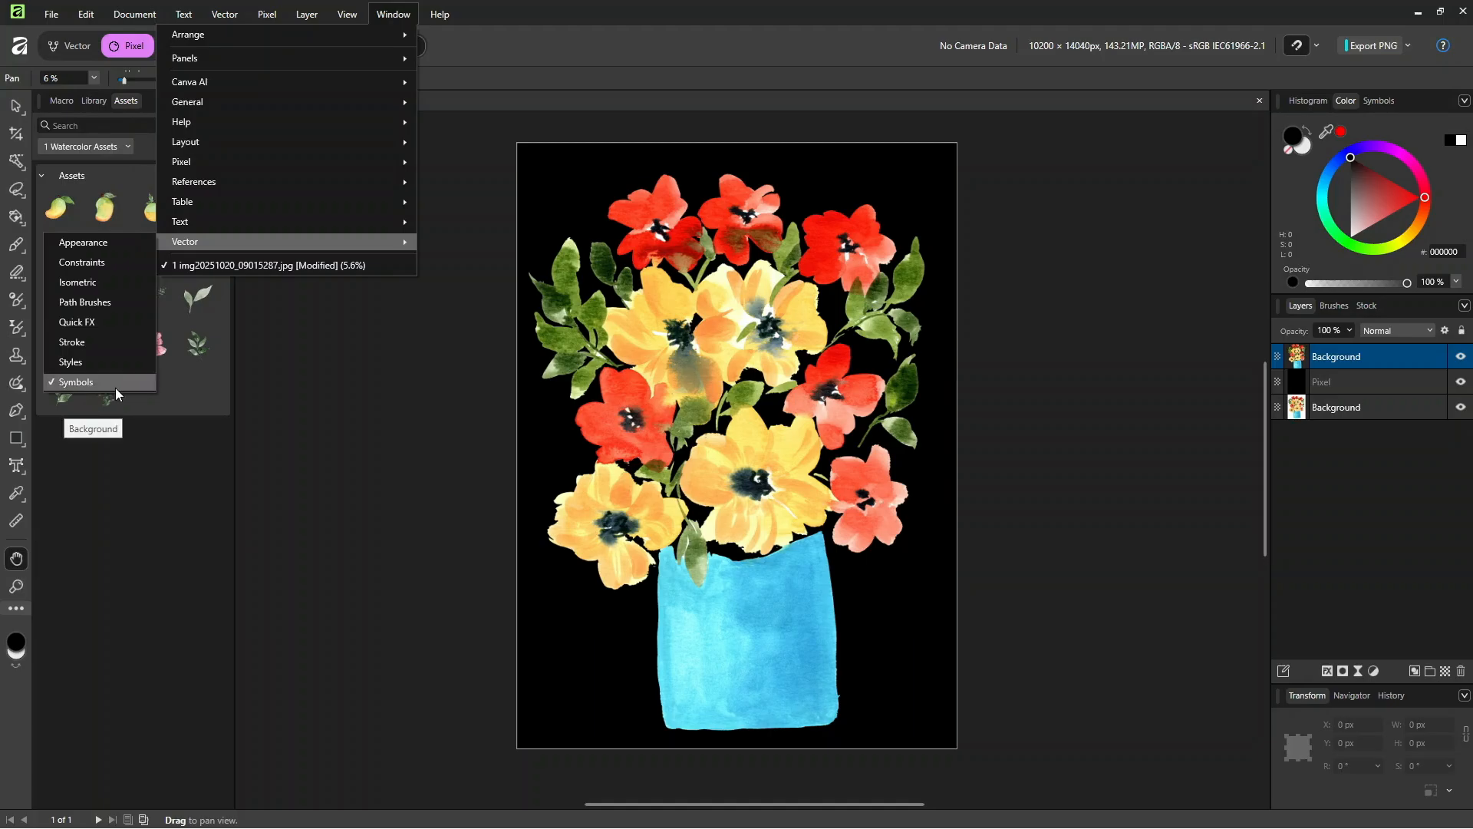
left_click(698, 13)
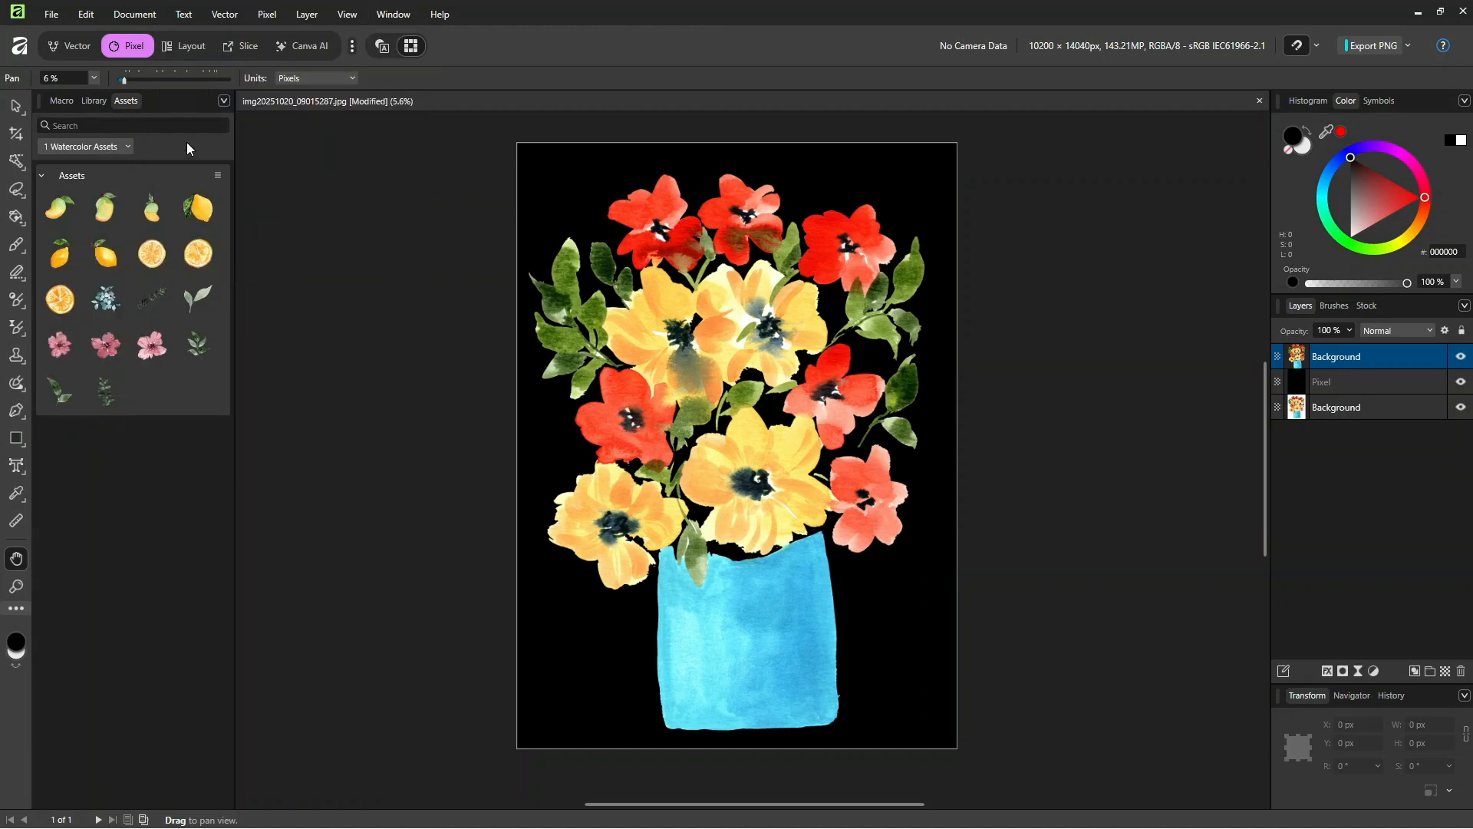
Step: Add the cut-out bouquet layer to the 1 Watercolor Assets collection, and switch to the Vector studio
key("v")
left_click_drag(762, 440, 117, 389)
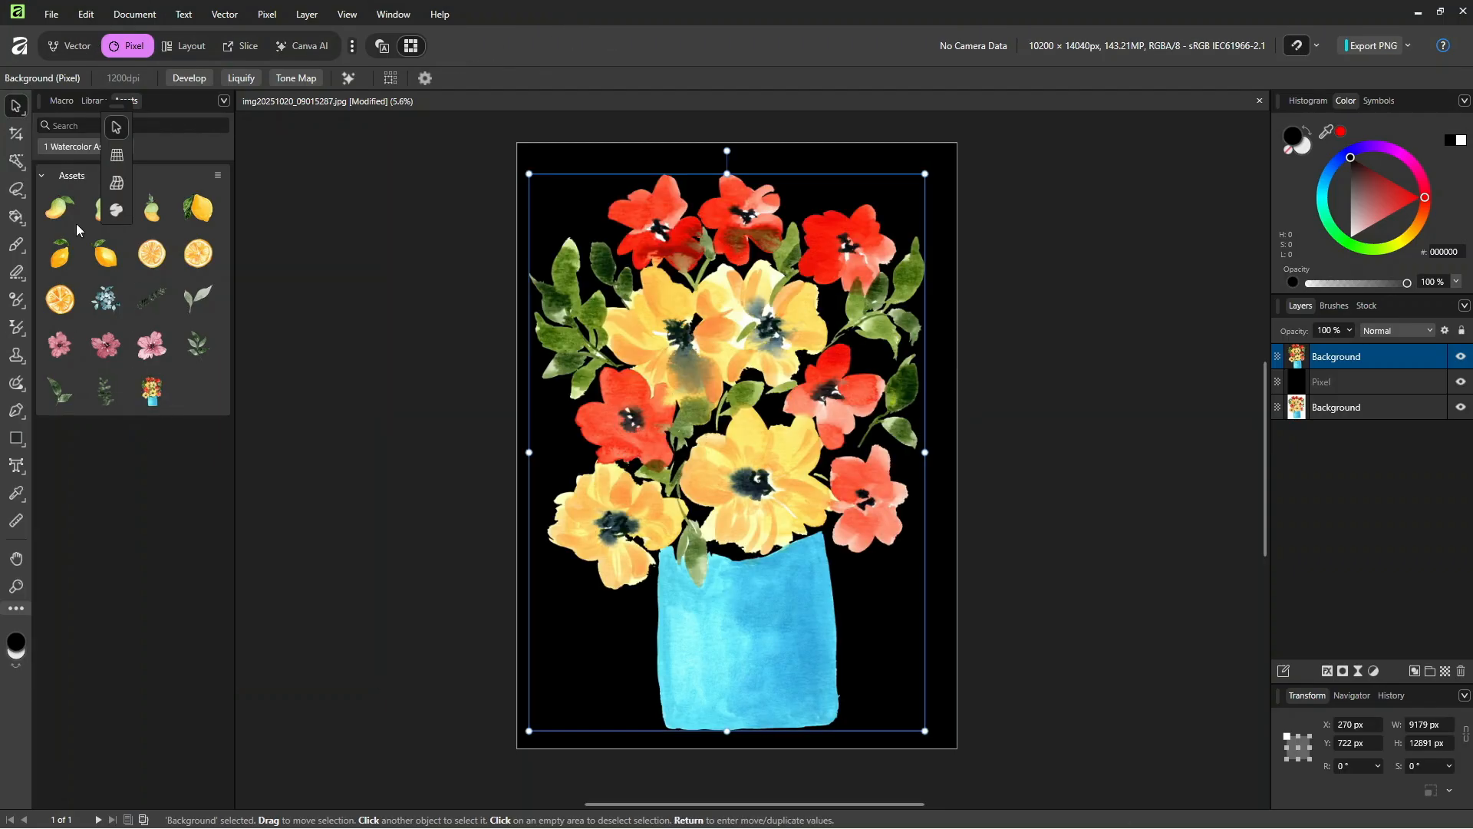
left_click(78, 47)
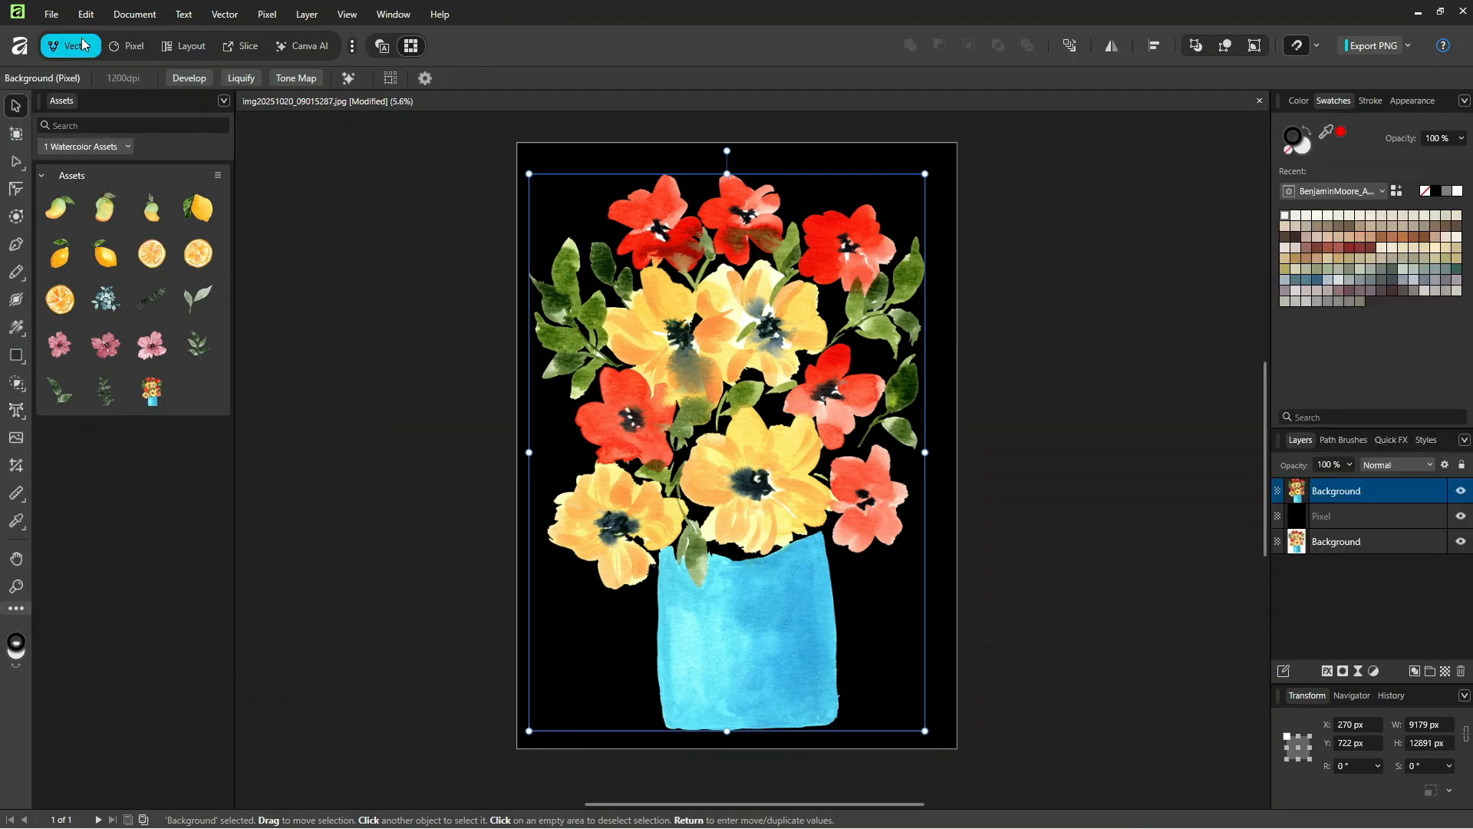
Step: Start a new document and examine the saved, RGB and CMYK page presets
left_click(52, 15)
left_click(52, 54)
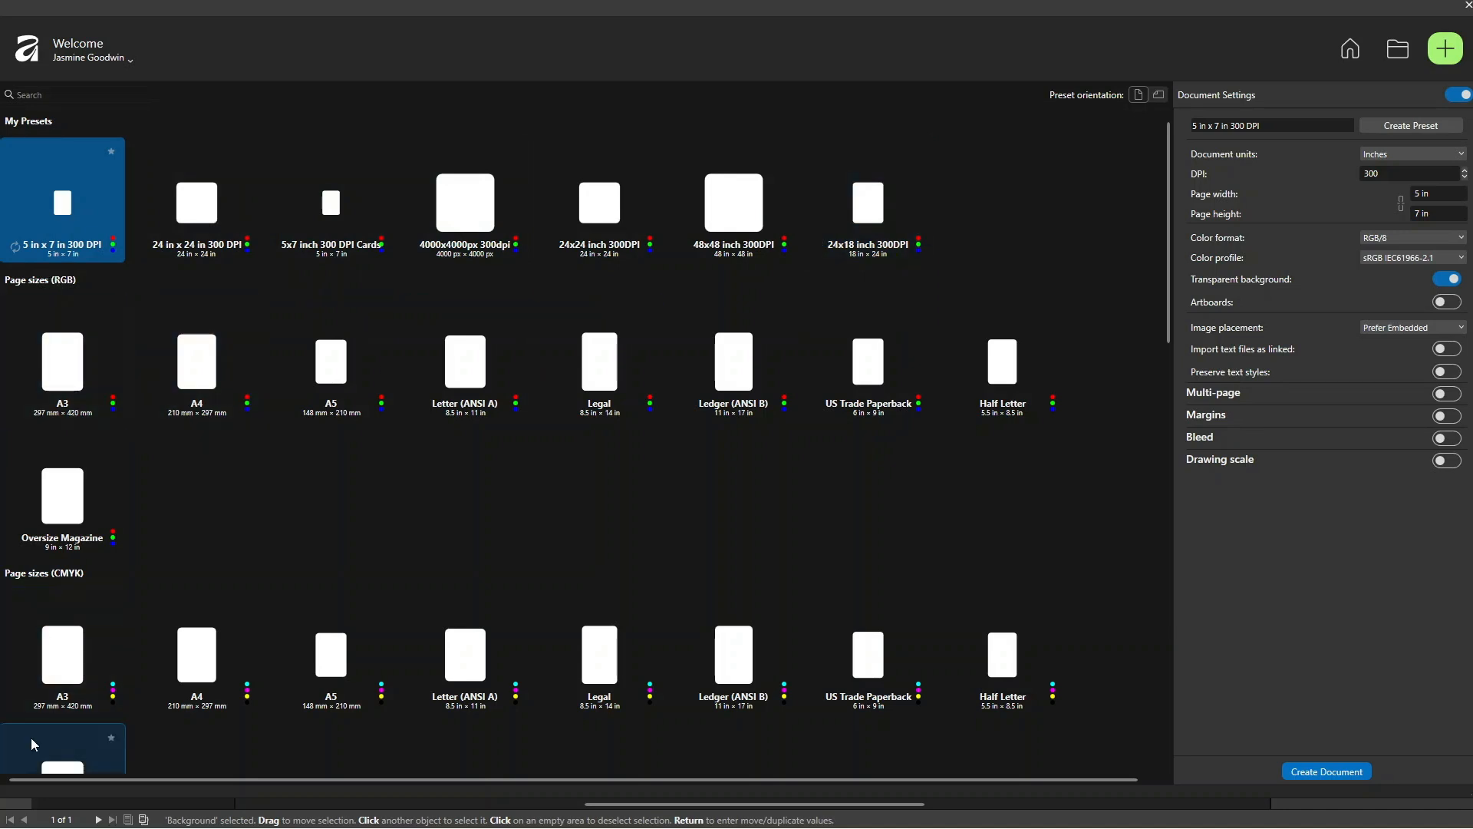
scroll(154, 430, "down", 2)
scroll(177, 568, "up", 2)
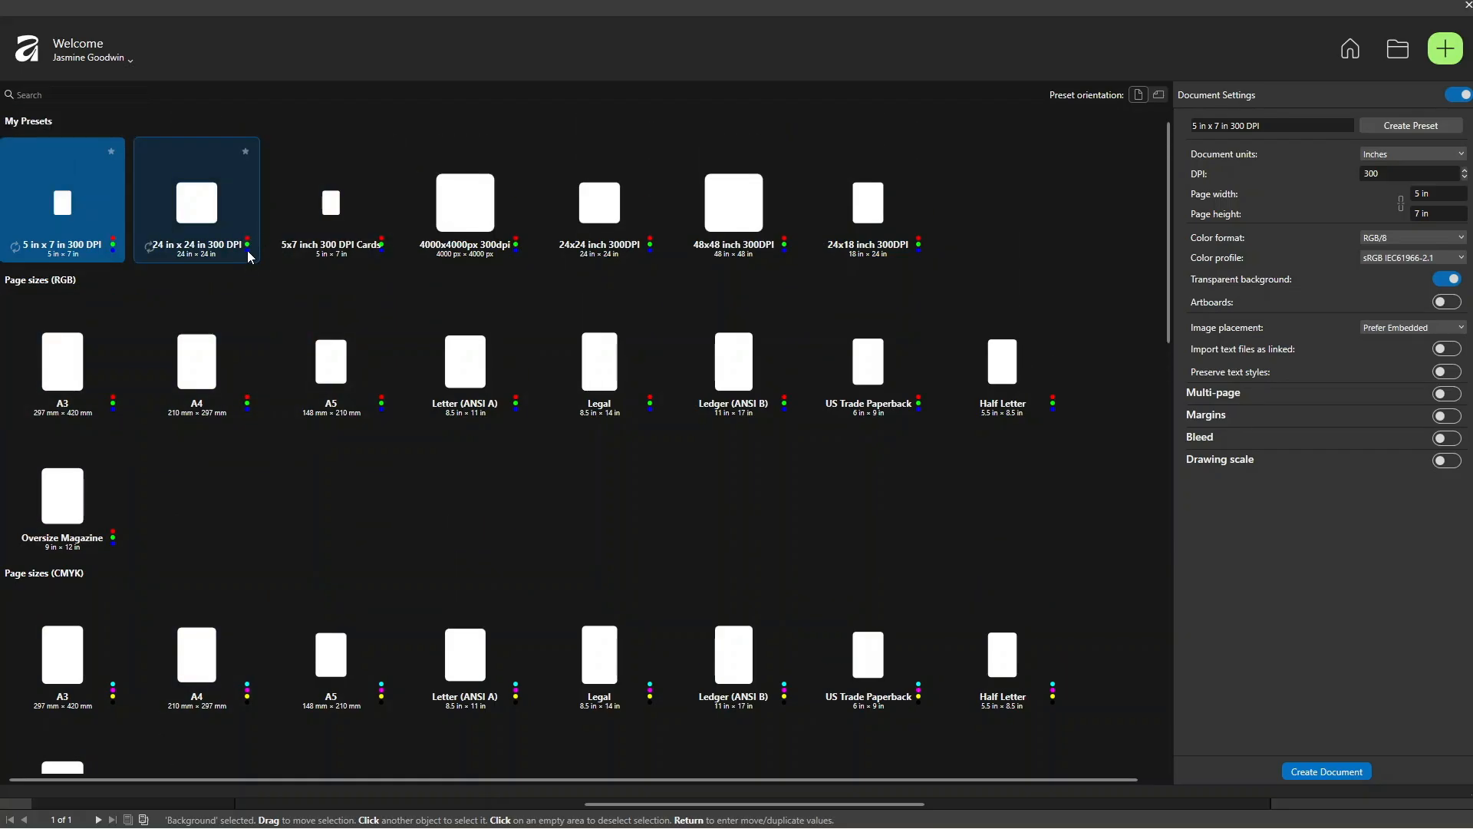
scroll(421, 532, "down", 2)
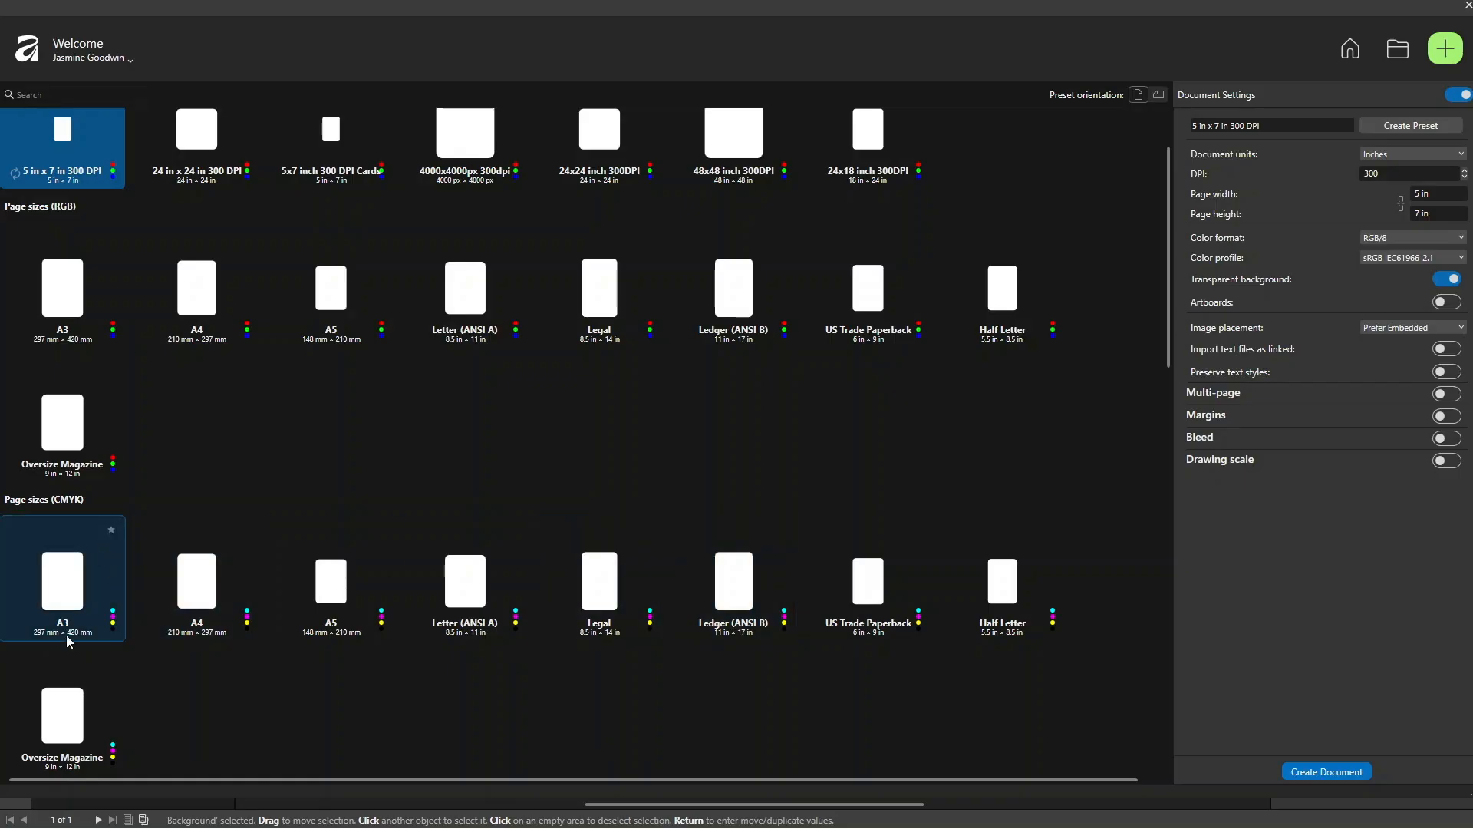
scroll(230, 529, "up", 2)
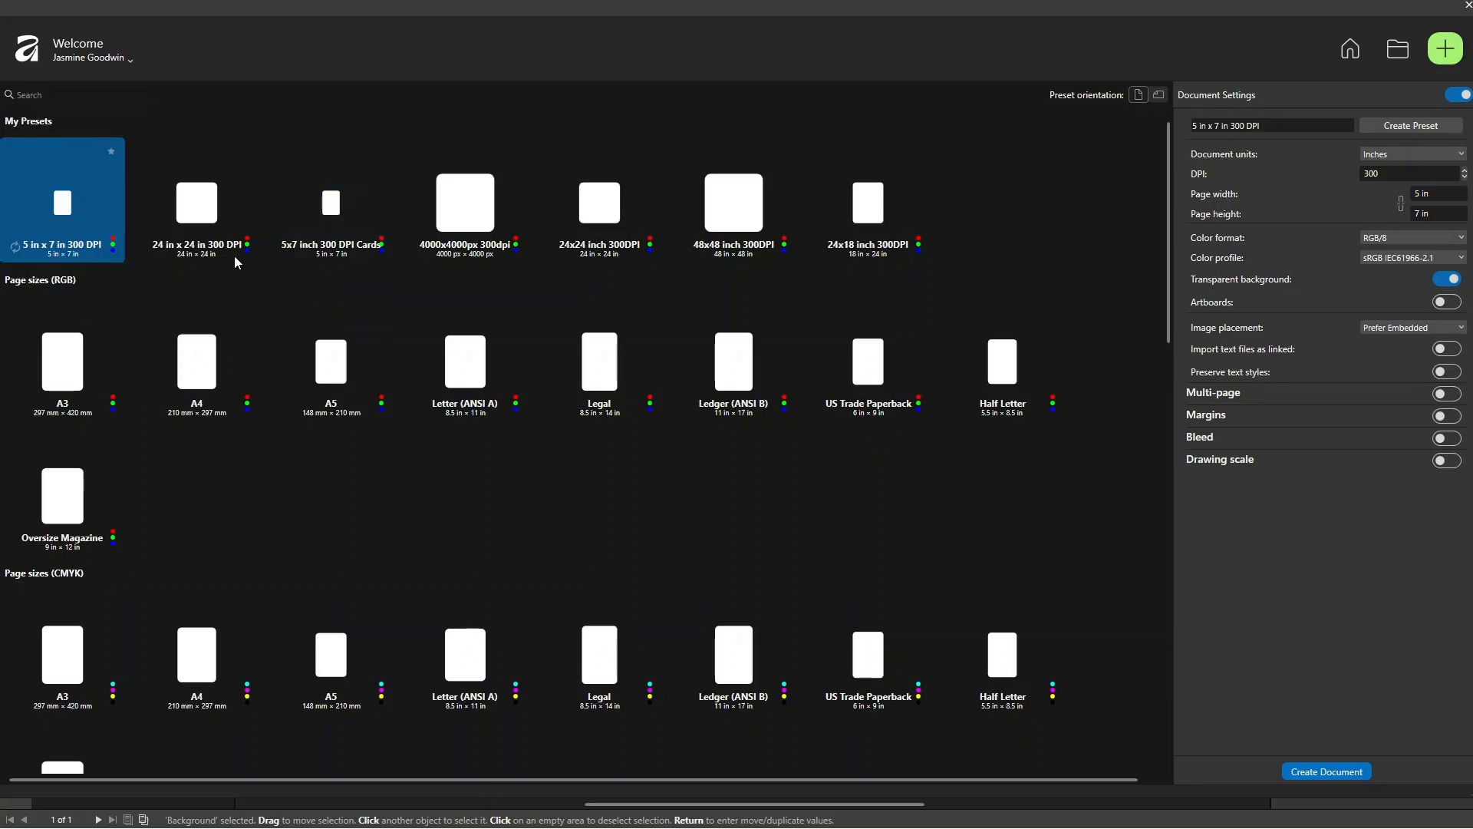
Step: Name the new document setup "24 in x 18 in 300 DPI" and set its page width to 24 in and height to 18 in
left_click(1279, 127)
type("24")
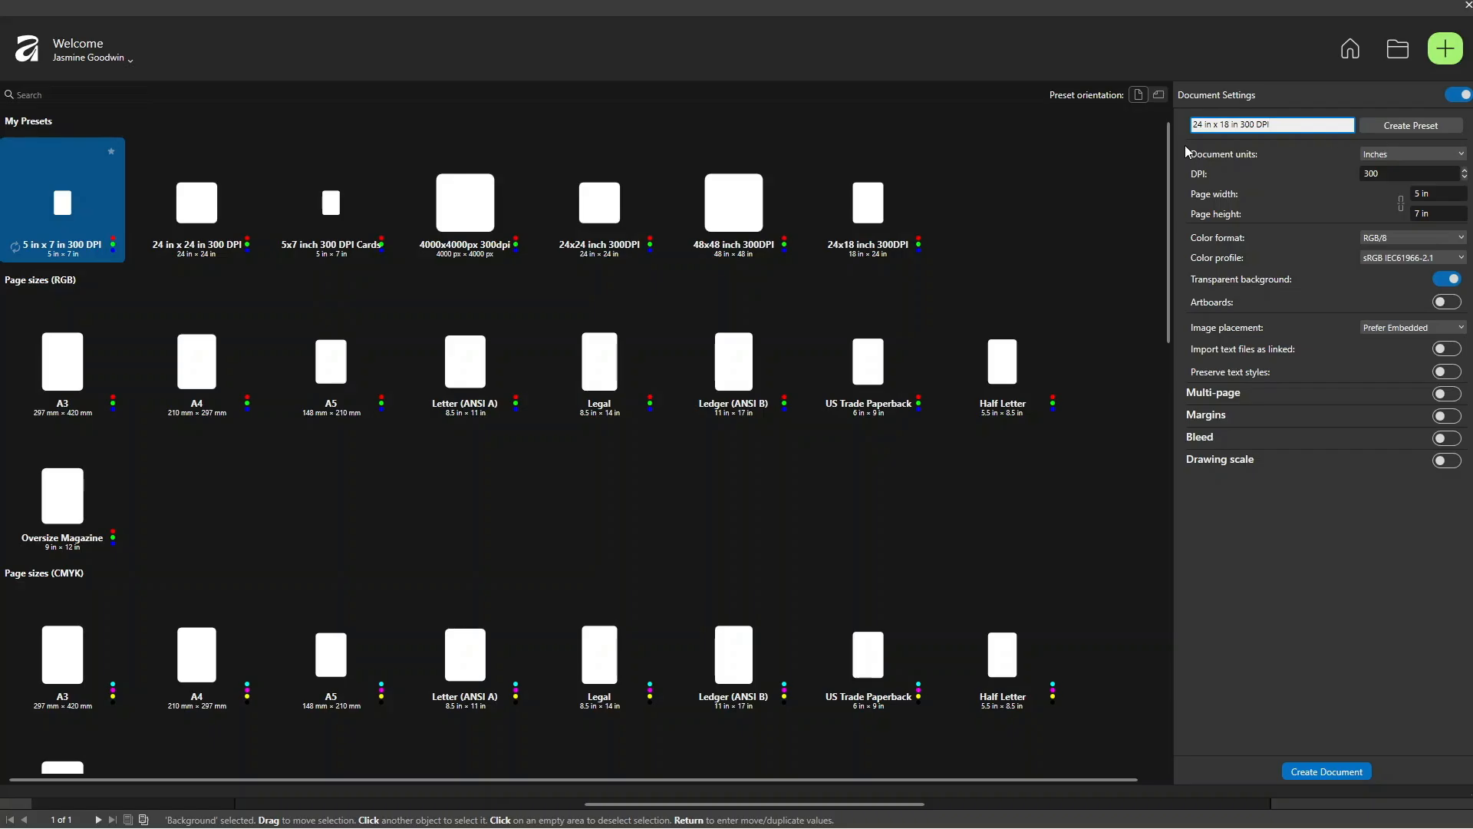
left_click(1386, 153)
left_click(1391, 157)
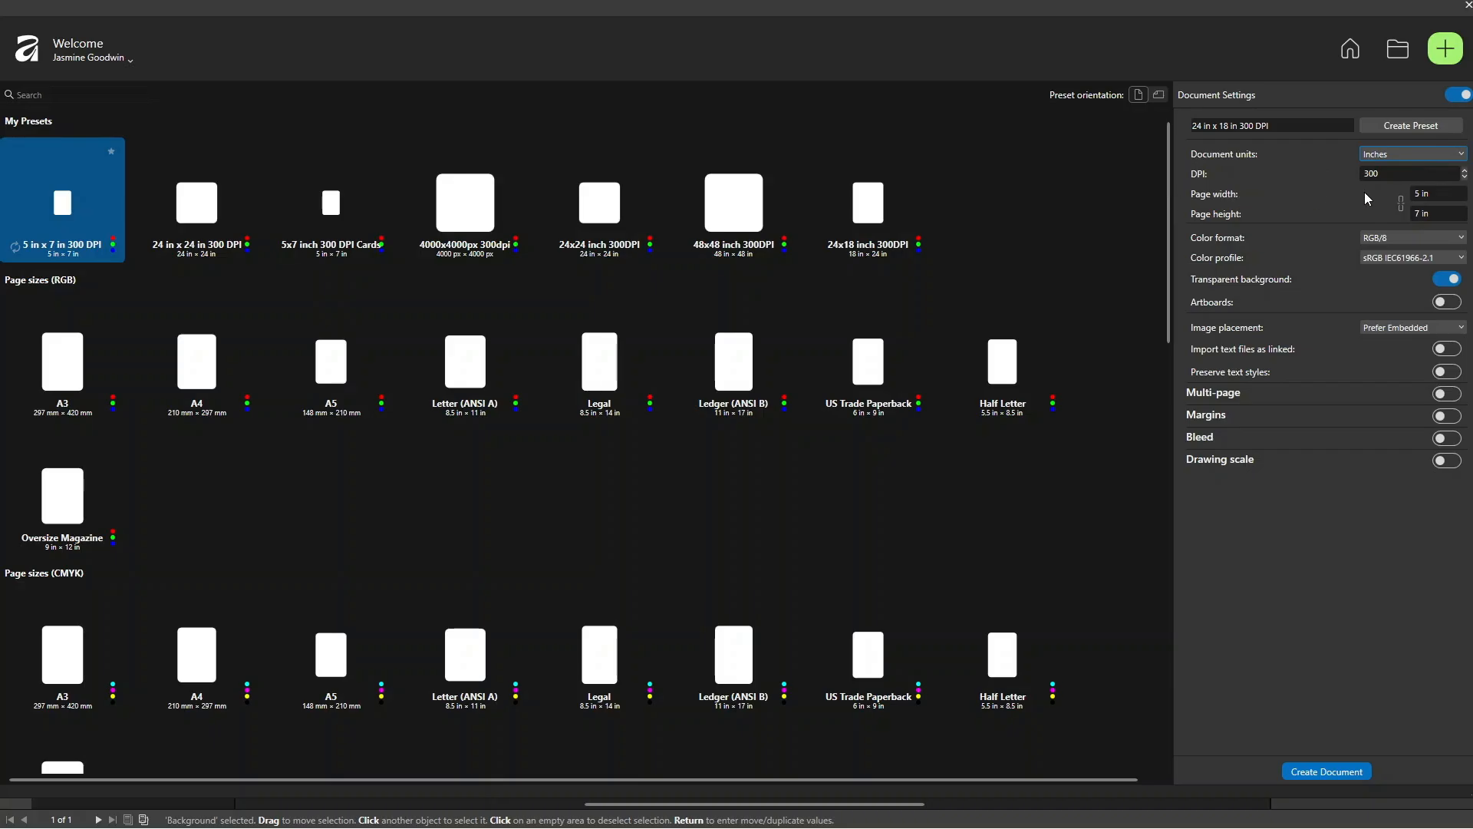
left_click(1452, 194)
type("24")
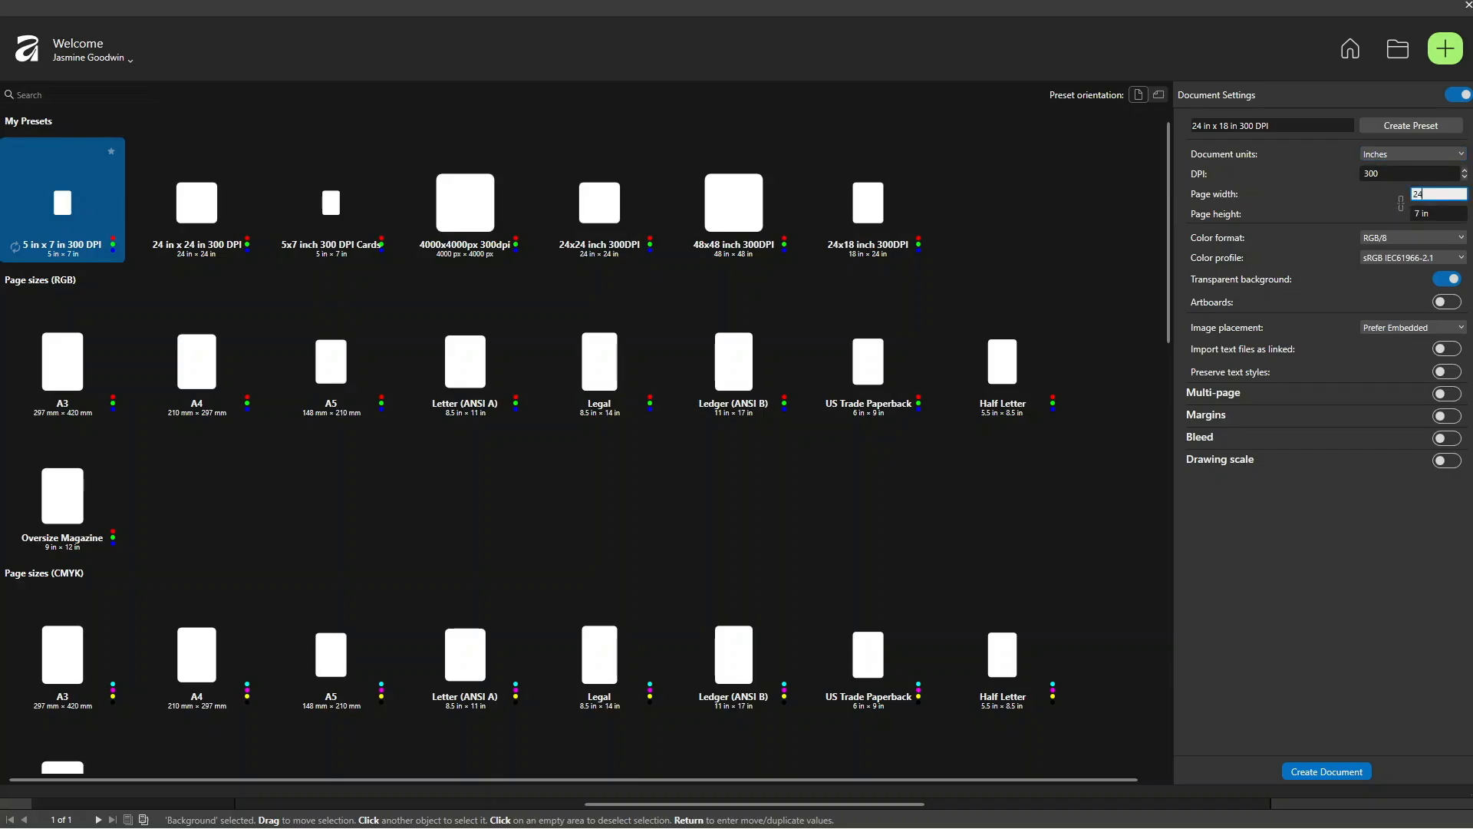
left_click(1428, 215)
type("18")
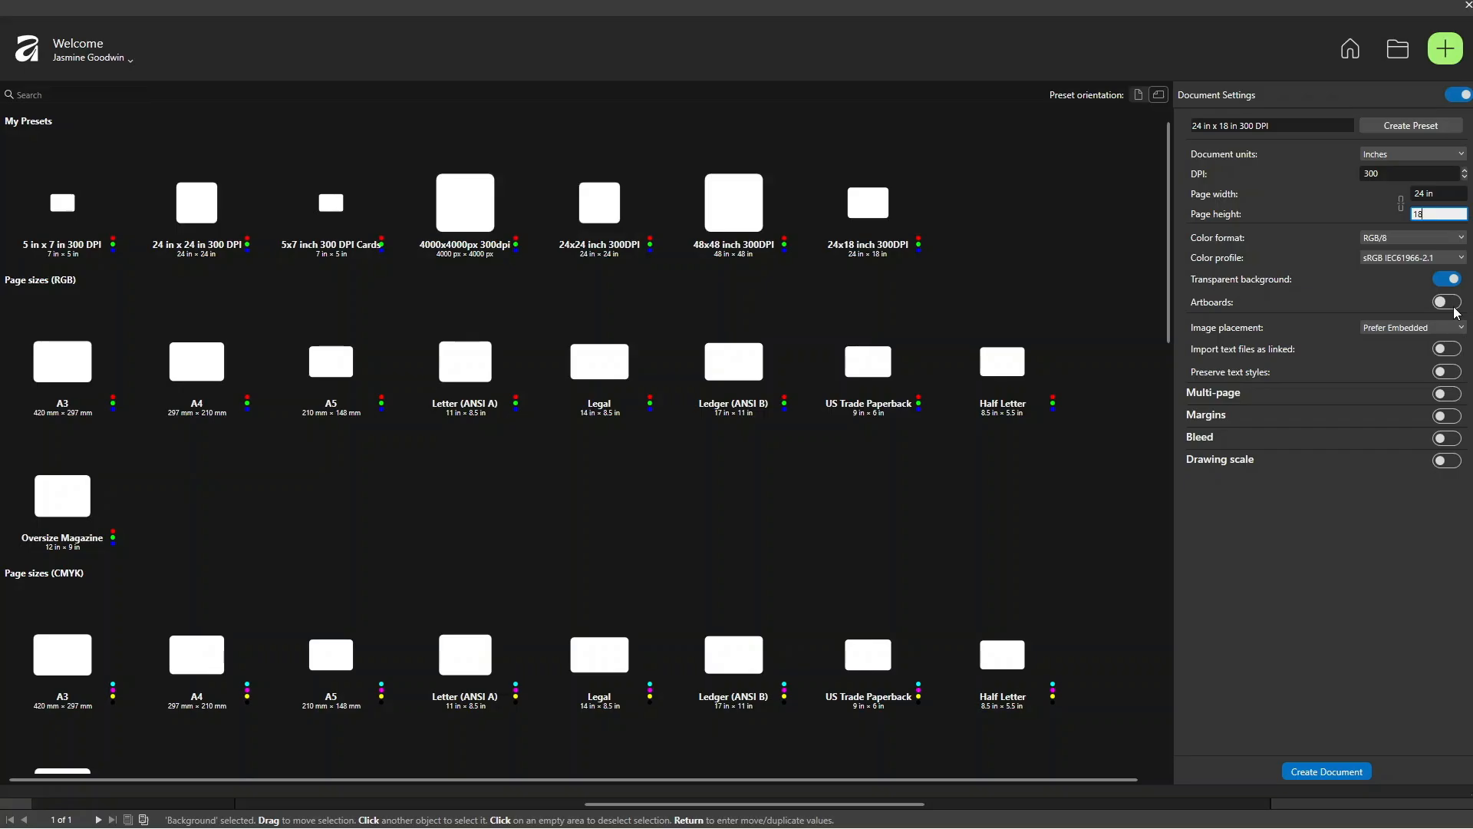
Step: Examine the multi-page settings and page arrangement choices for the new document, leaving Multi-page turned off
left_click(1217, 391)
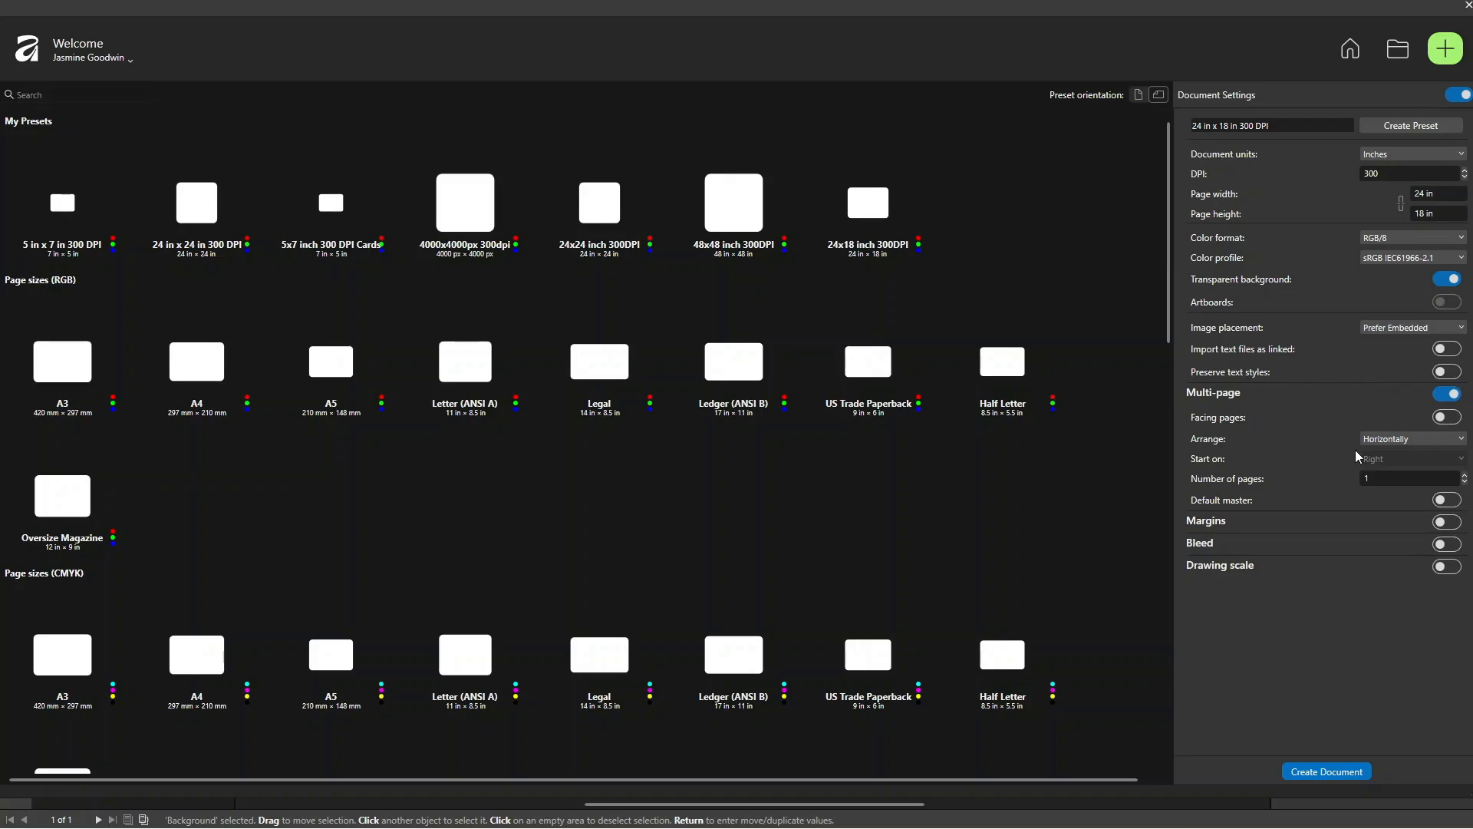
left_click(1417, 442)
left_click(1419, 444)
left_click(1447, 393)
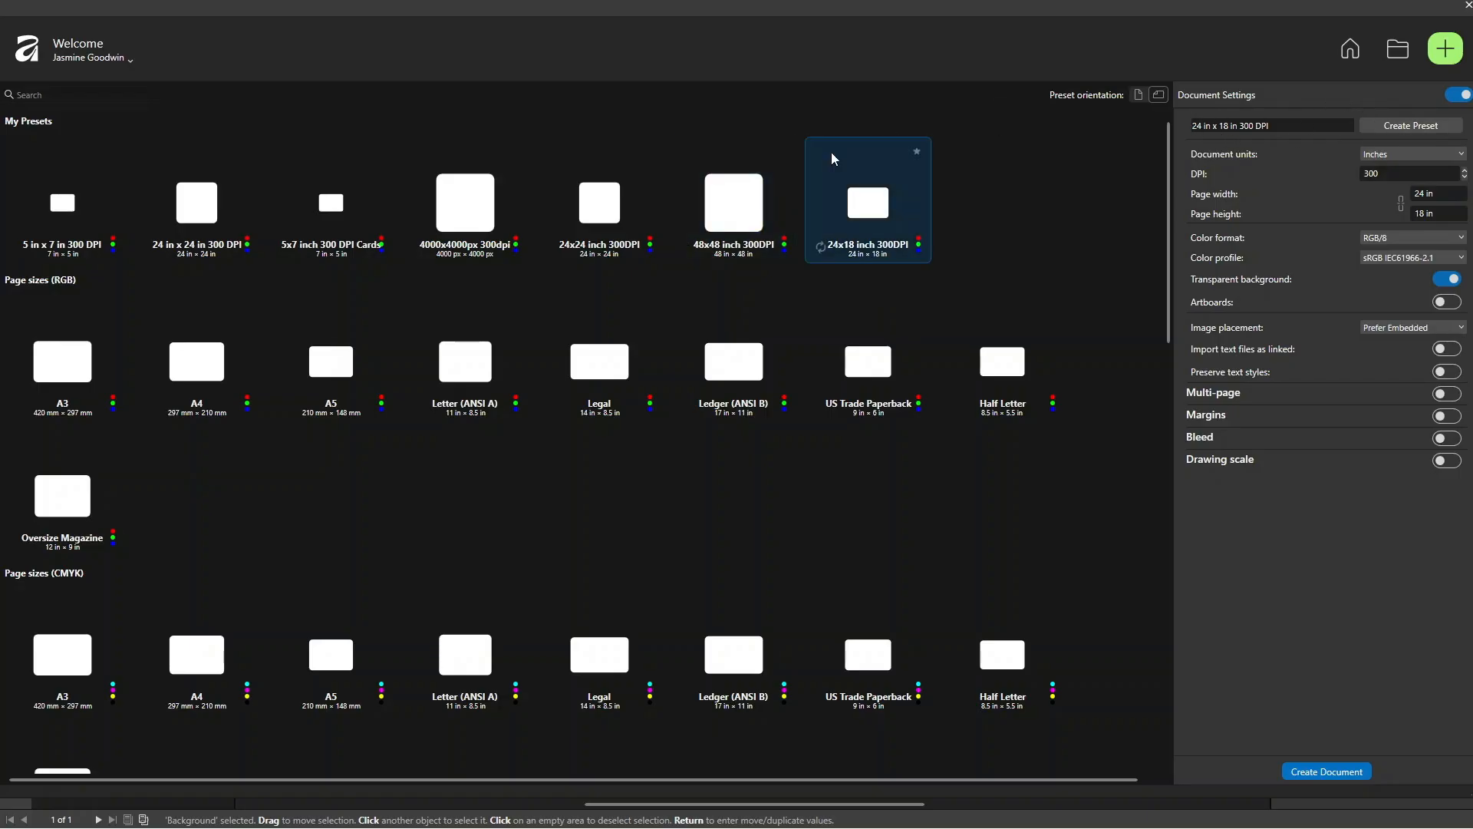
Step: Create the 24 x 18 in document and draw a rectangle about 74.8 x 55.7 in extending well beyond the page on all sides
left_click(1299, 774)
left_click(1327, 771)
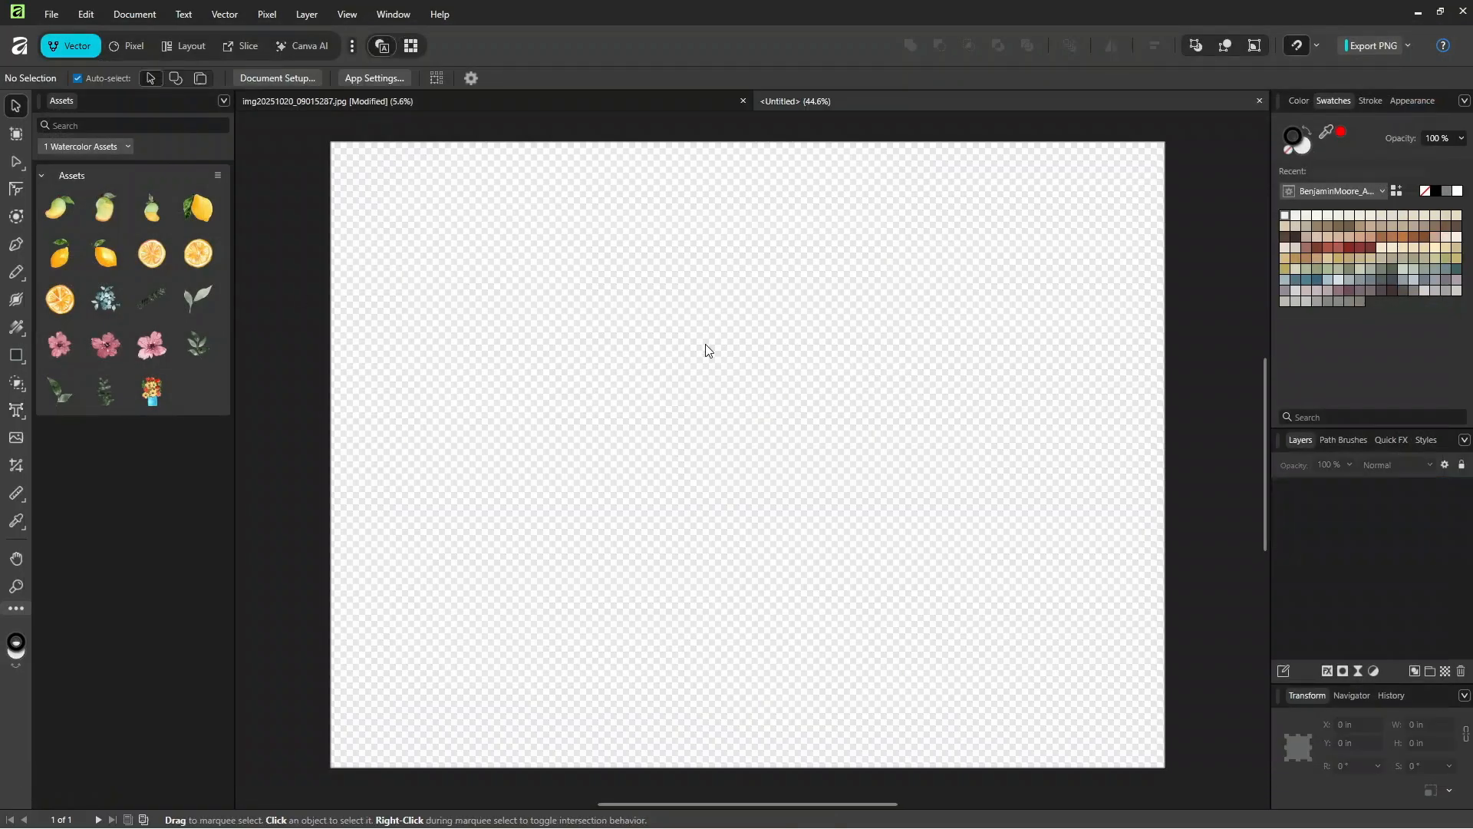
key("ctrl+minus")
key("ctrl+minus")
key("ctrl+minus")
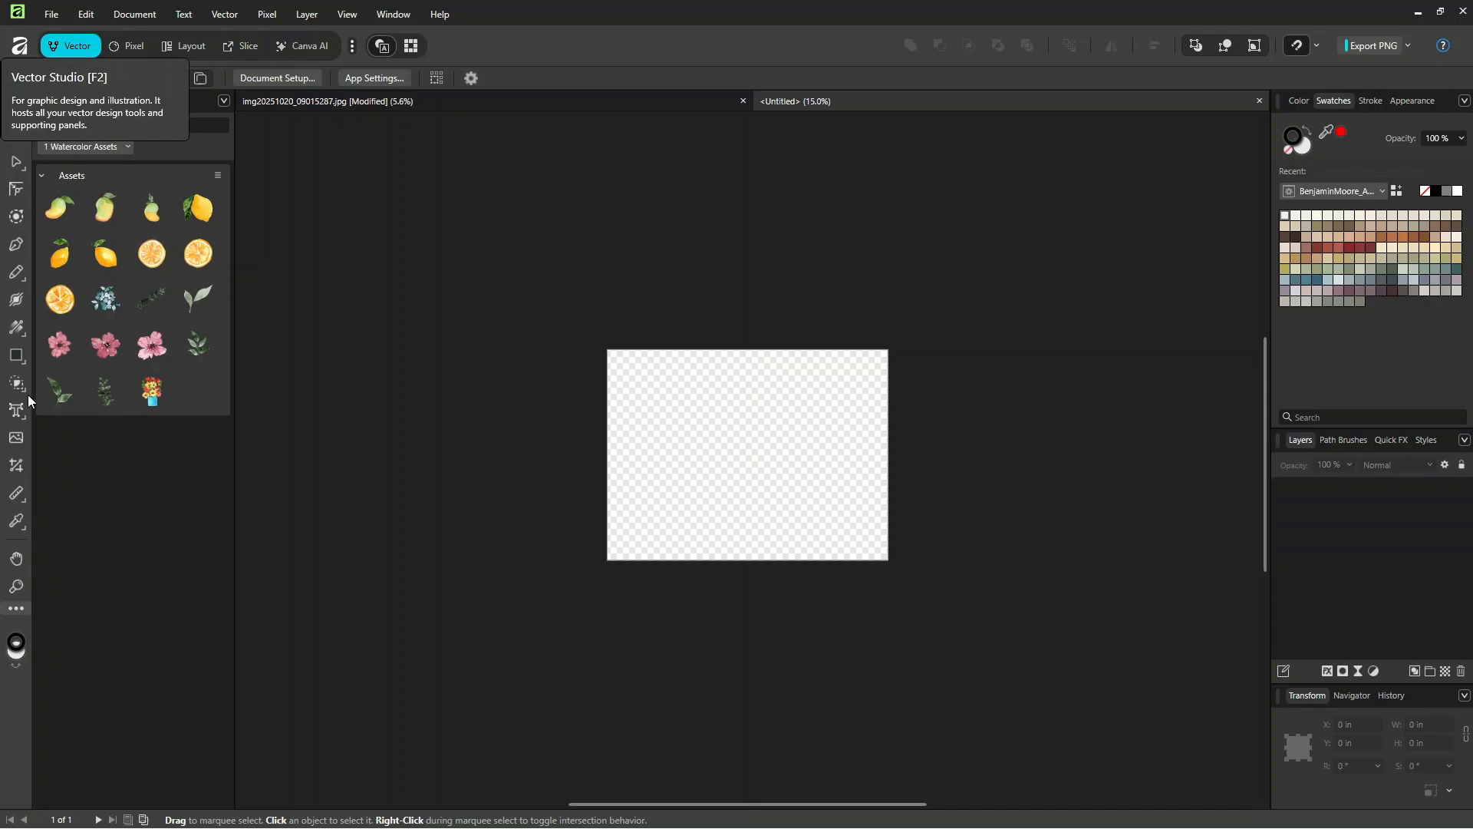
left_click(17, 361)
left_click_drag(317, 130, 1192, 780)
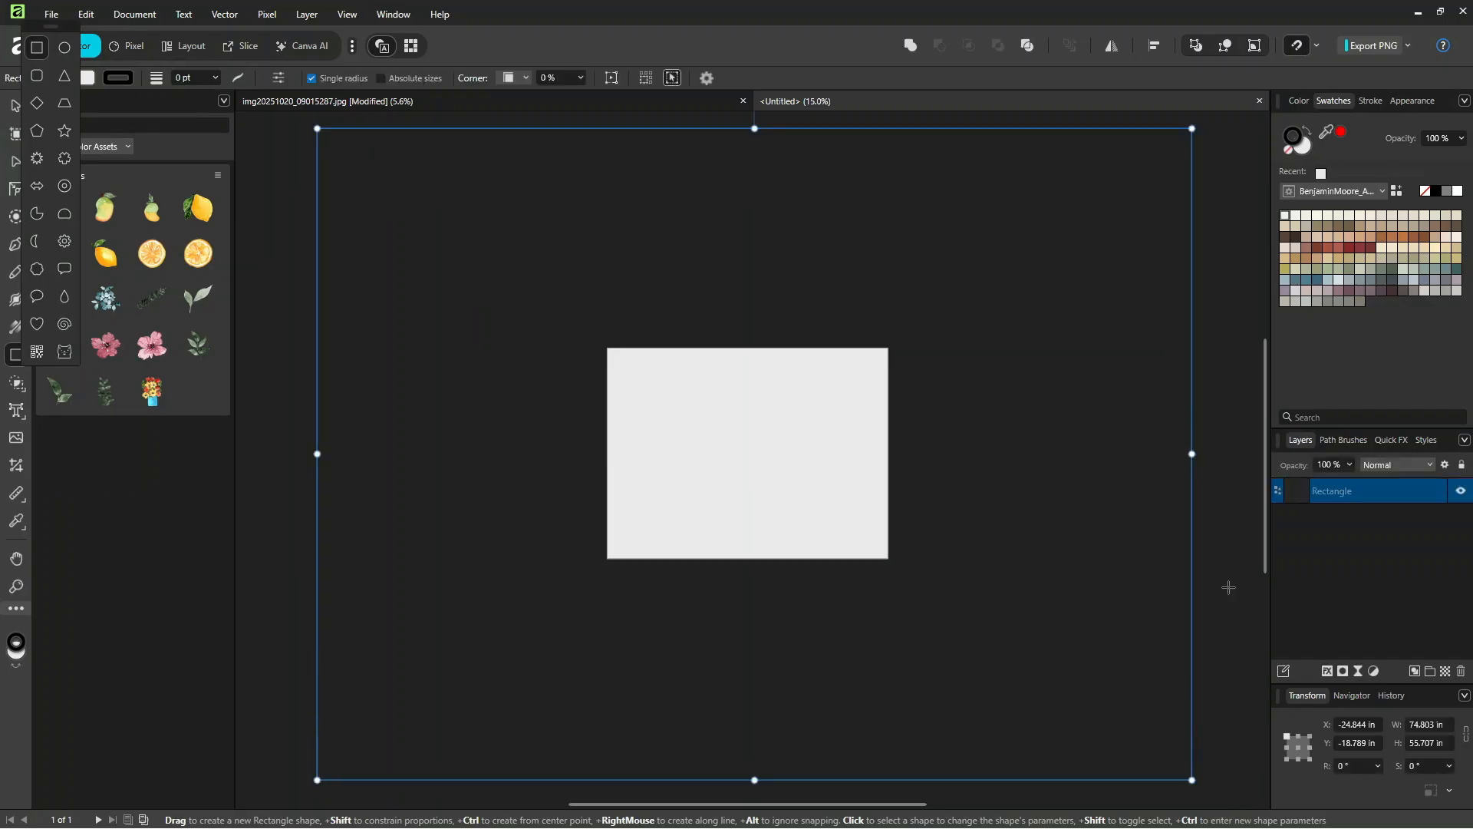
Step: Fill the oversized rectangle with a cream swatch from the BenjaminMoore palette, and turn off Clip to Canvas
left_click(1300, 146)
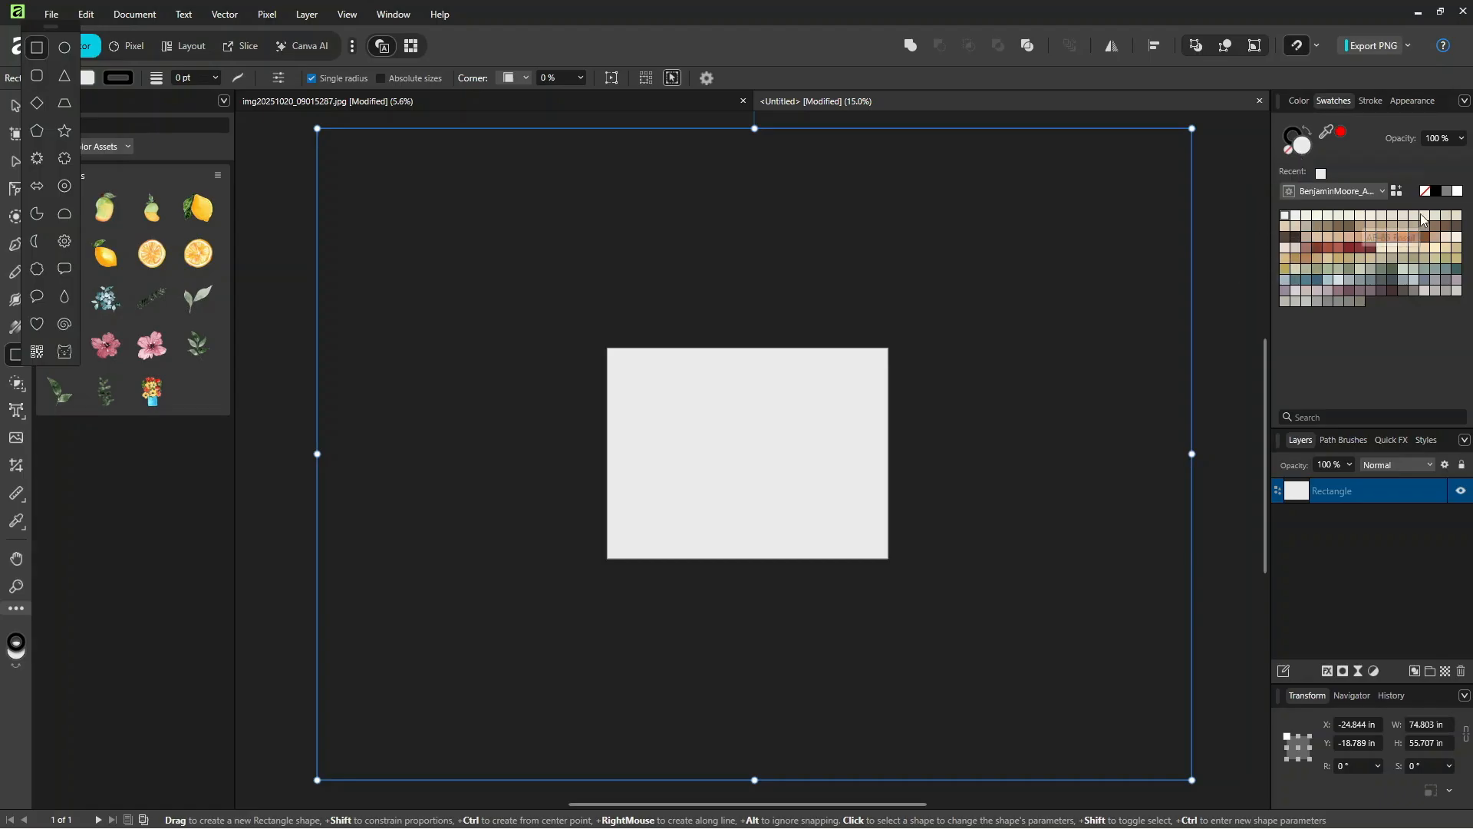
left_click(1360, 214)
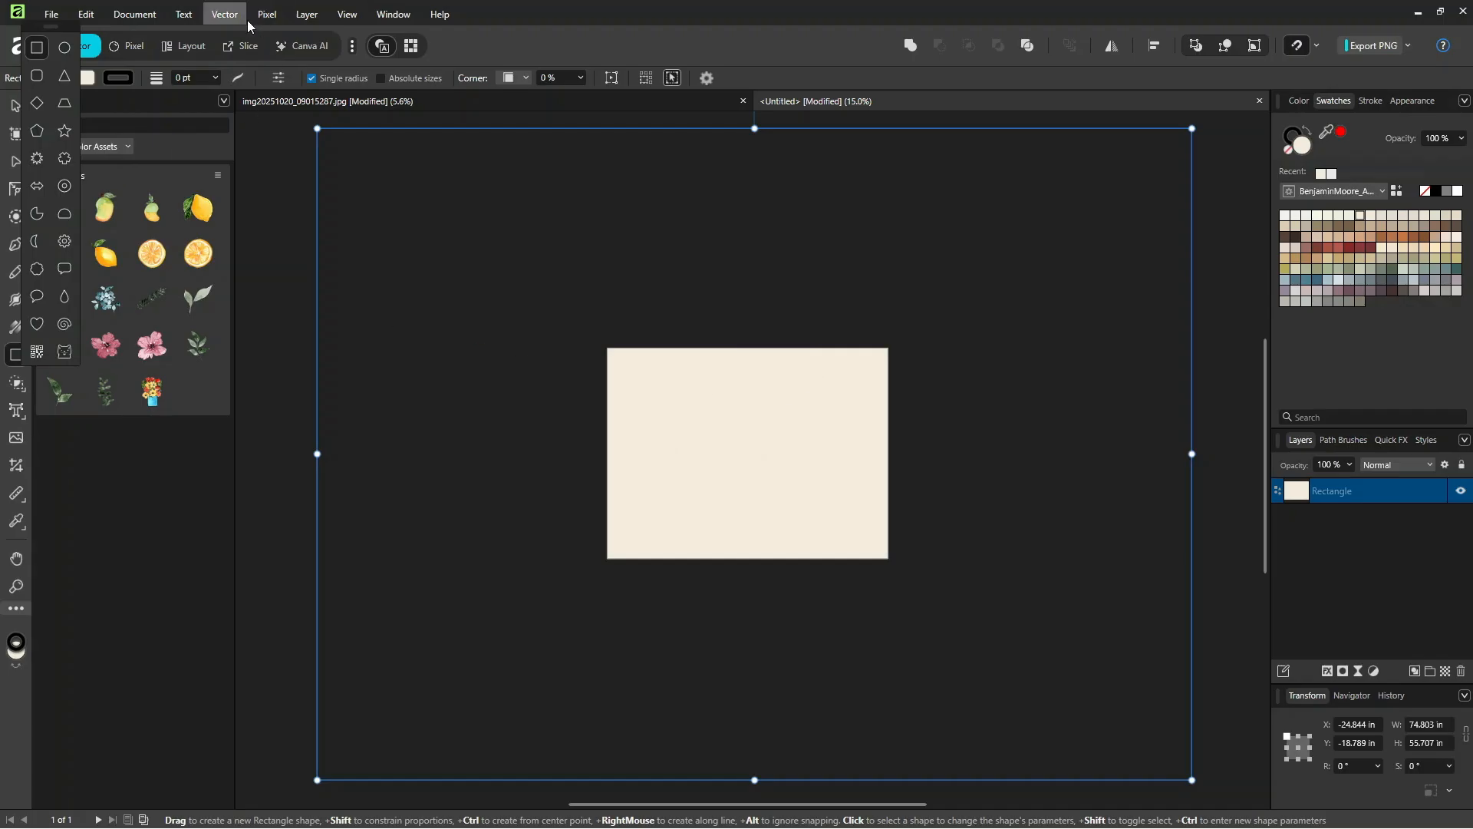
left_click(349, 15)
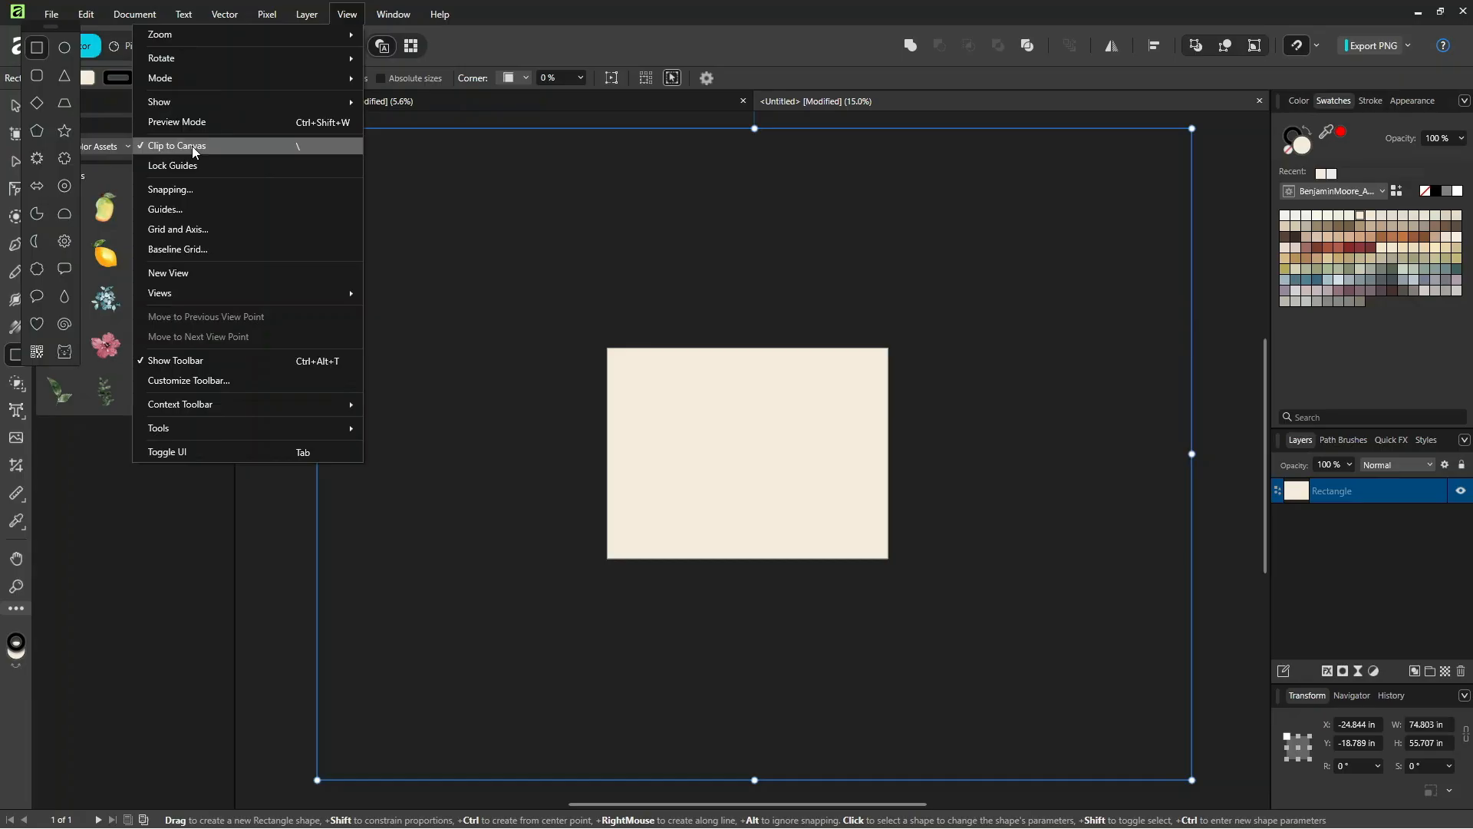
left_click(297, 153)
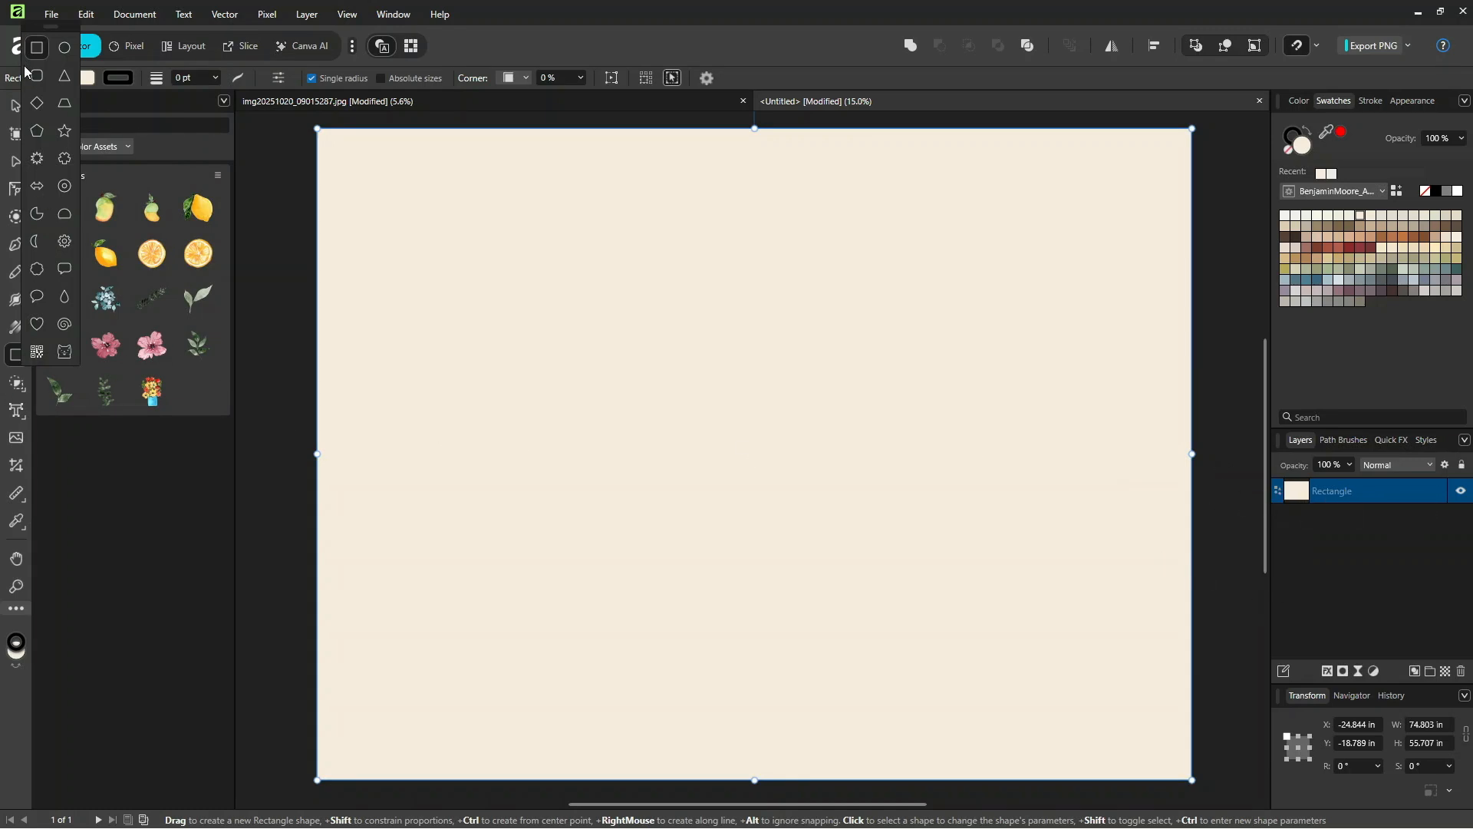
Step: Draw a second rectangle about 16 x 11.5 in inside the page area, and move the shape tool flyout clear of the tools
left_click_drag(648, 391, 836, 526)
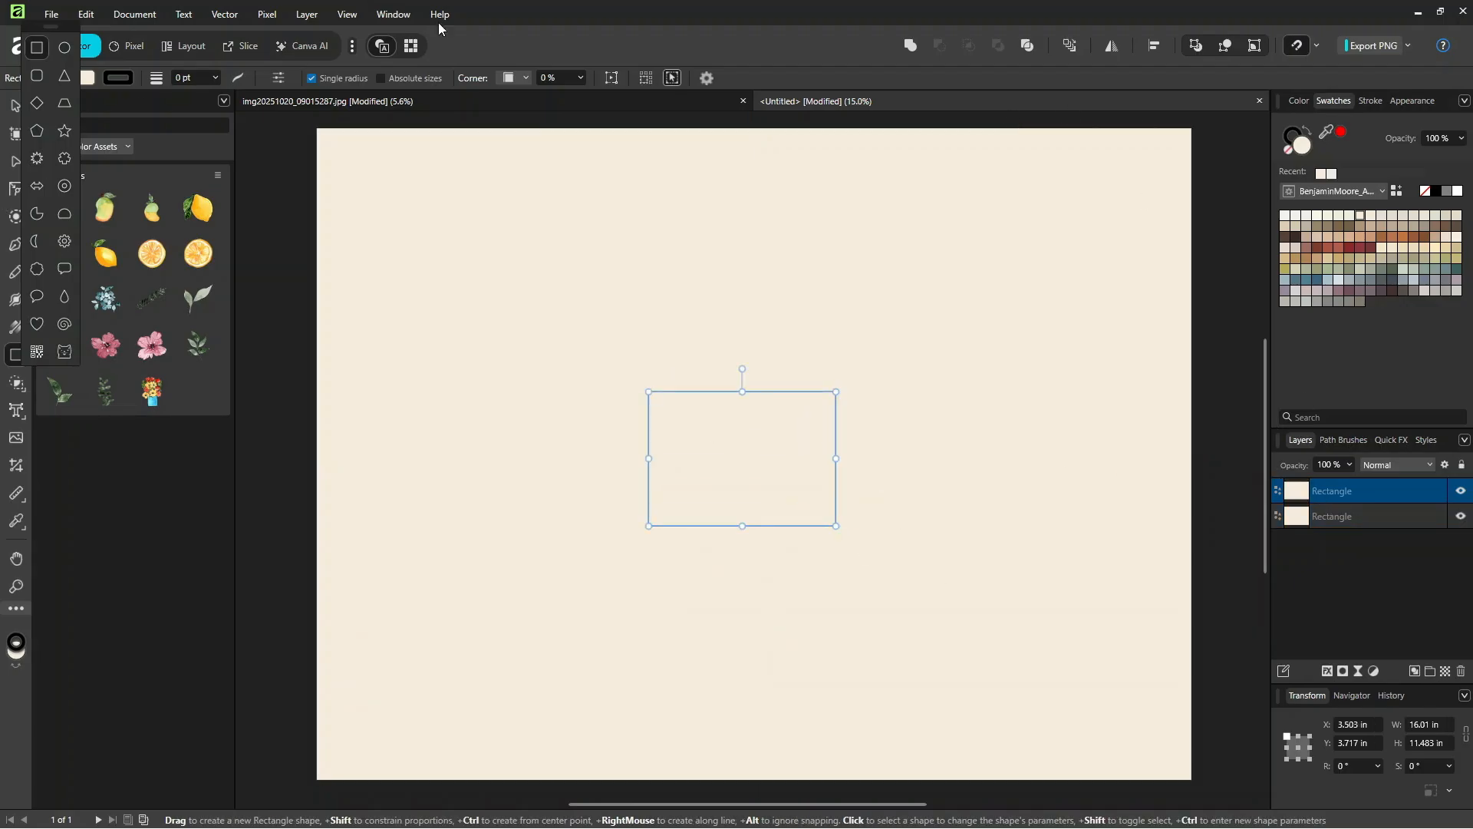
left_click_drag(51, 29, 266, 256)
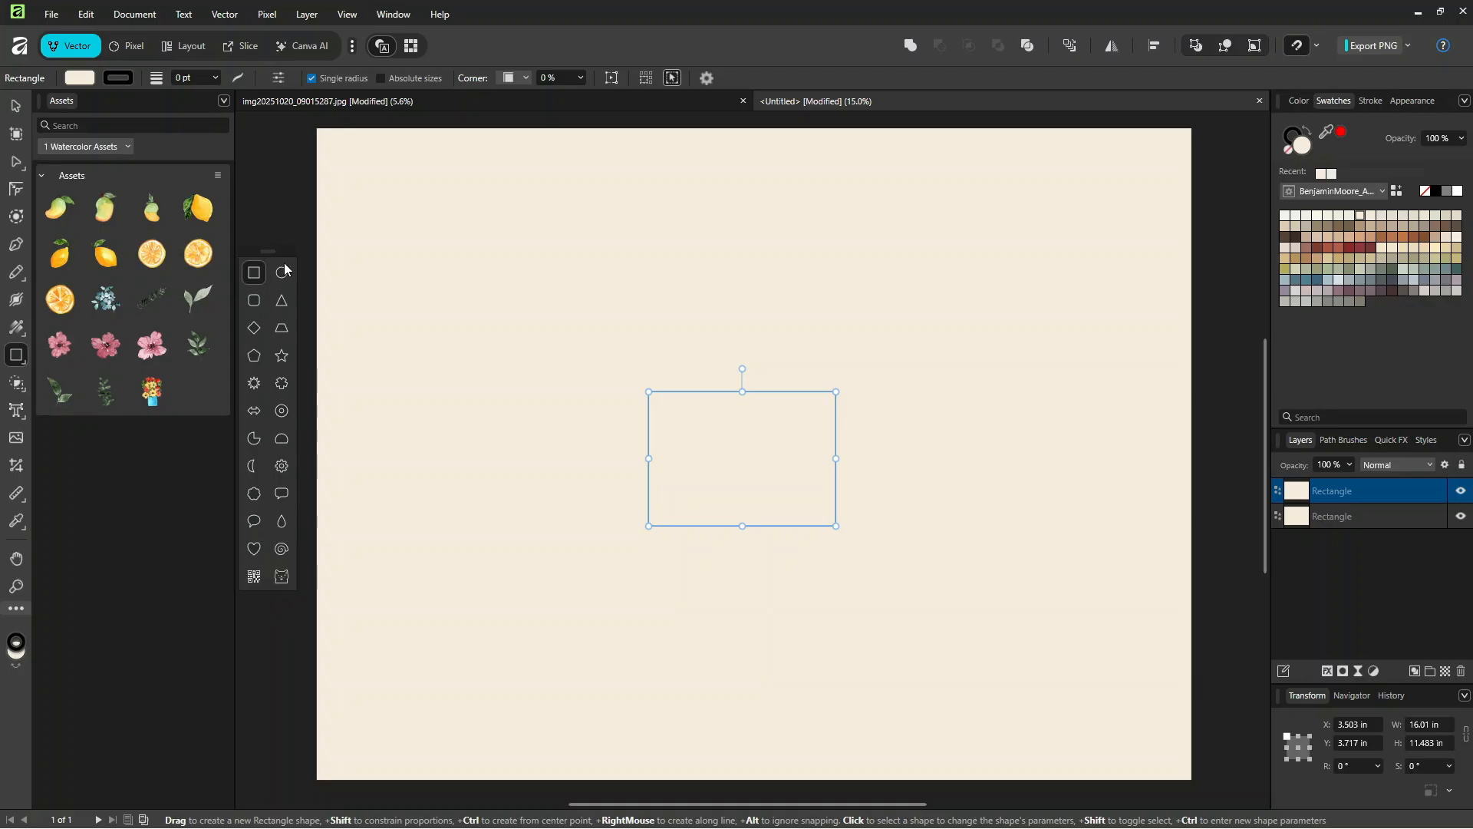
Step: Align the smaller rectangle to the horizontal and vertical centre of the spread
left_click(15, 108)
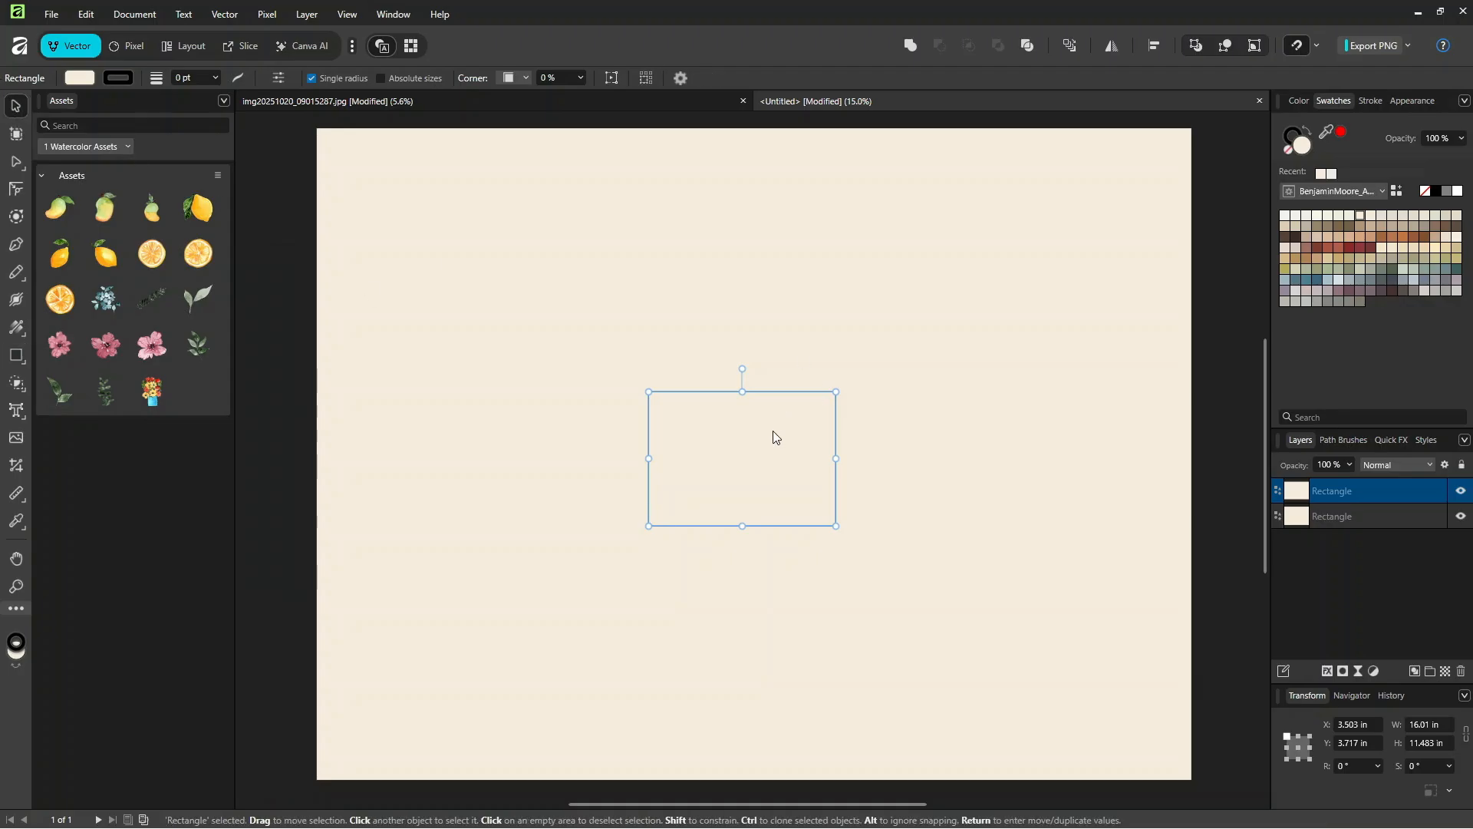
left_click(1153, 49)
left_click(1203, 98)
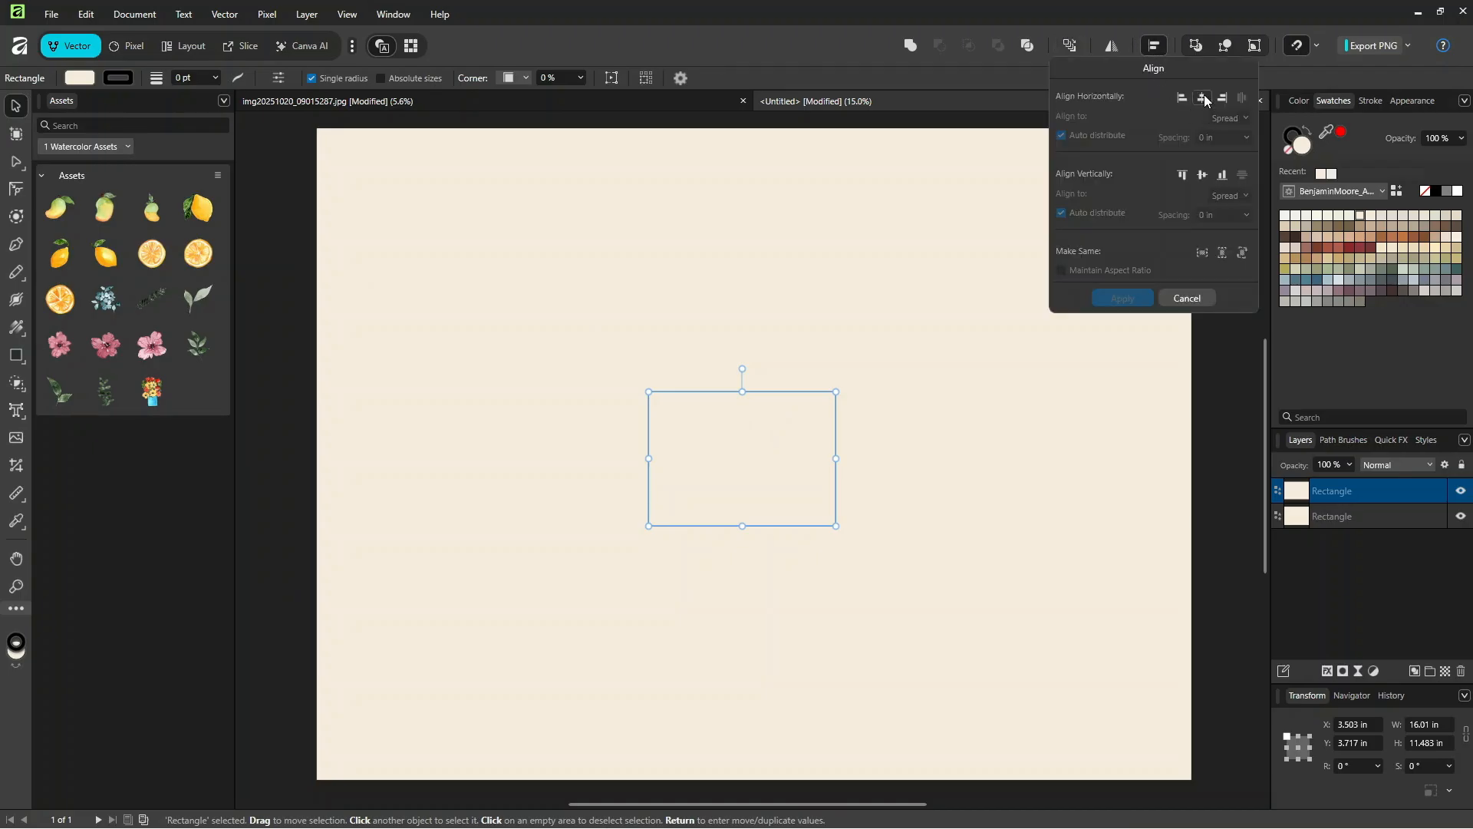
left_click(1203, 175)
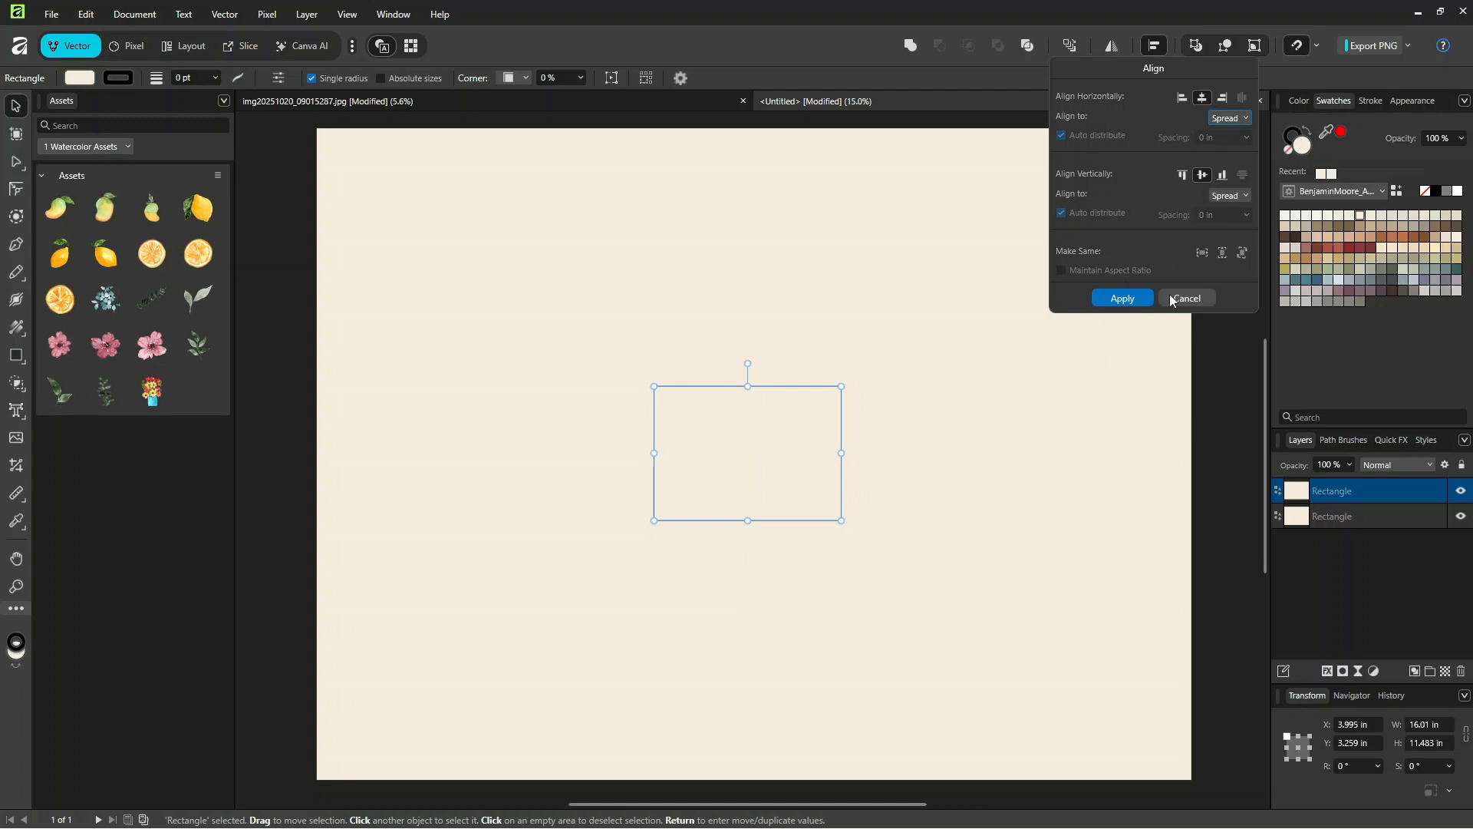
left_click(1123, 298)
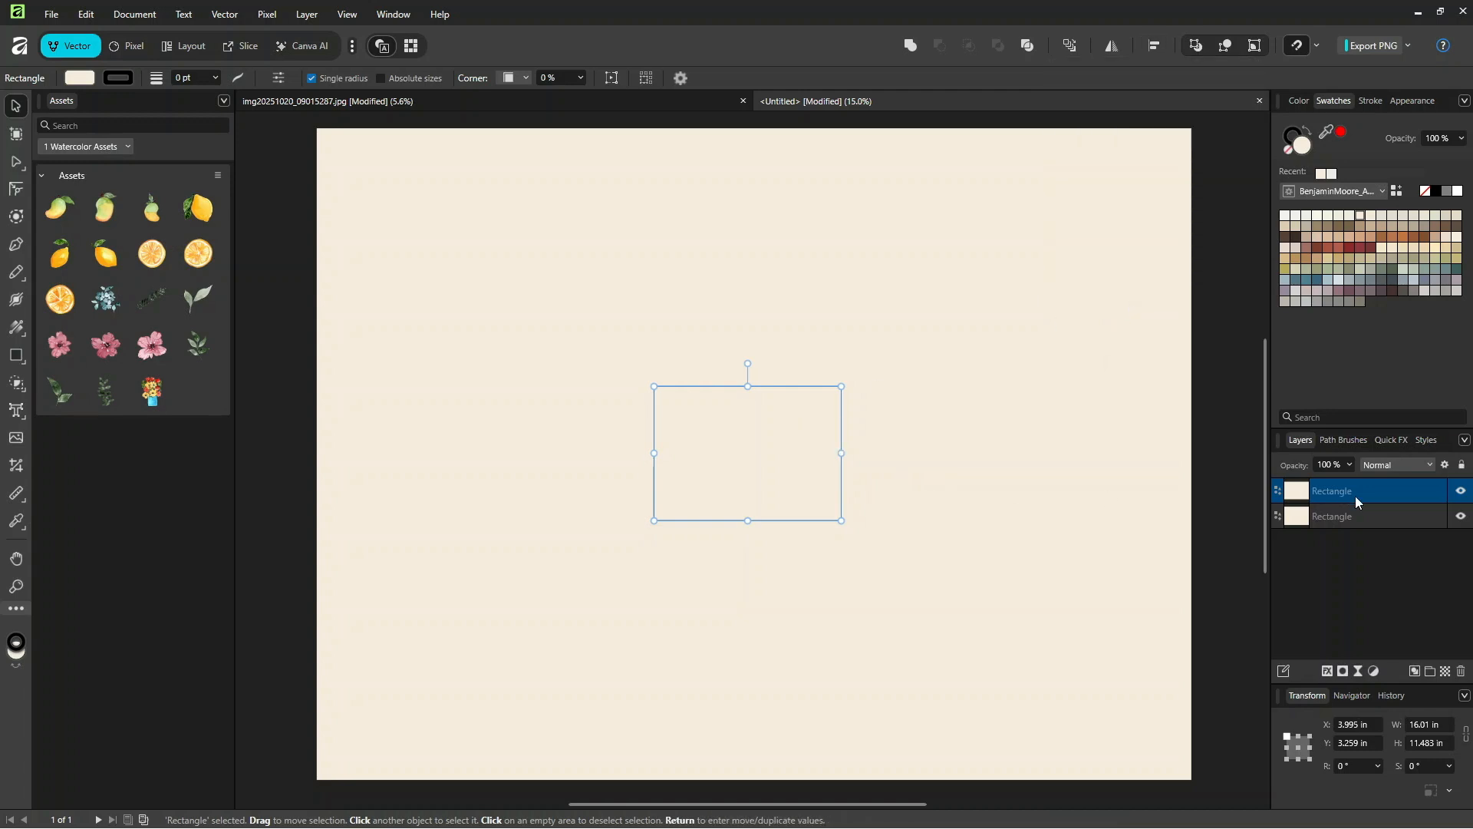
Step: Hide the oversized background rectangle and stretch the smaller rectangle to fill the whole 24 x 18 in page
left_click(1464, 518)
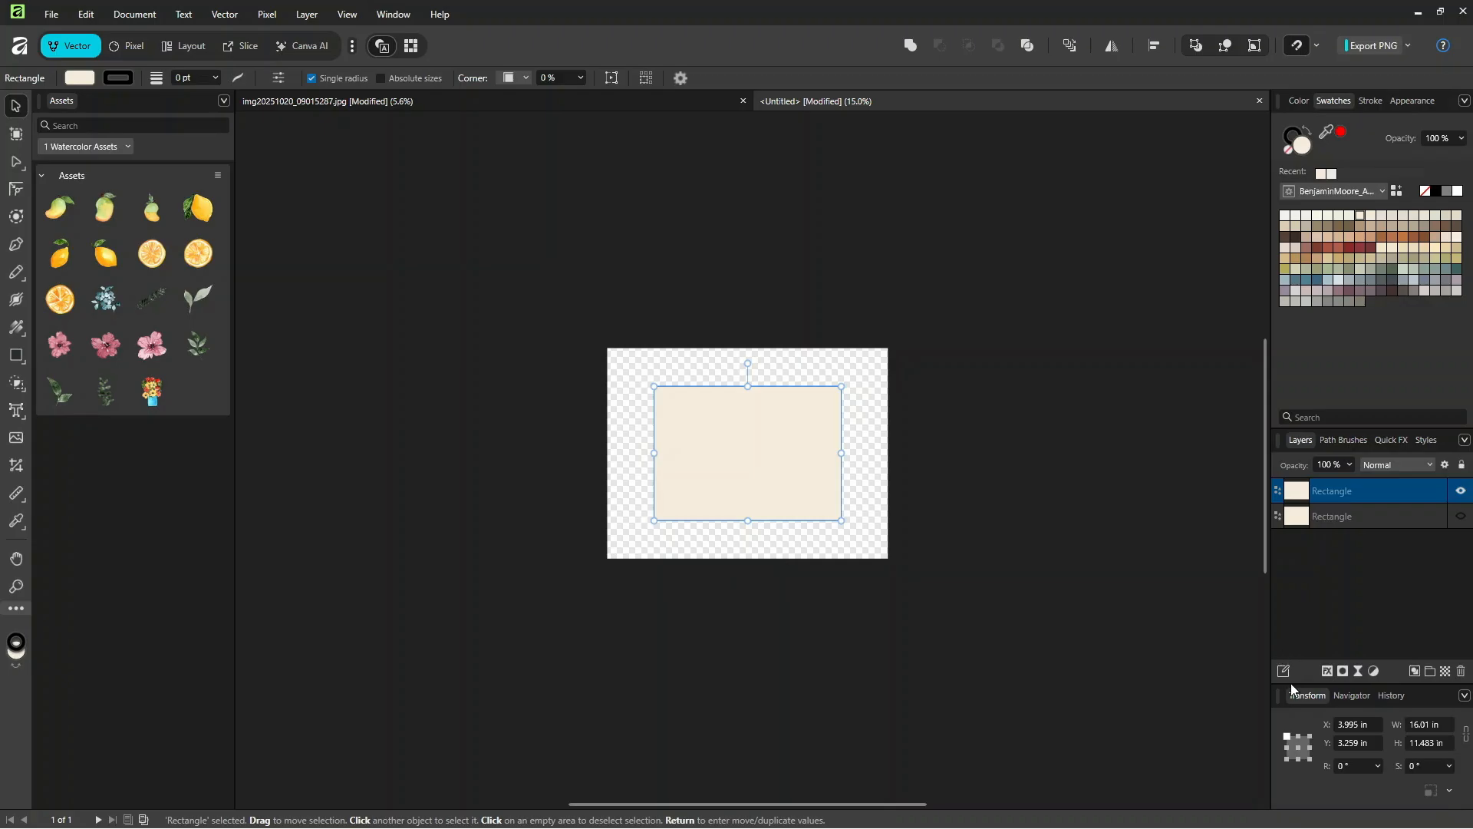
left_click_drag(765, 444, 718, 405)
left_click_drag(794, 485, 889, 558)
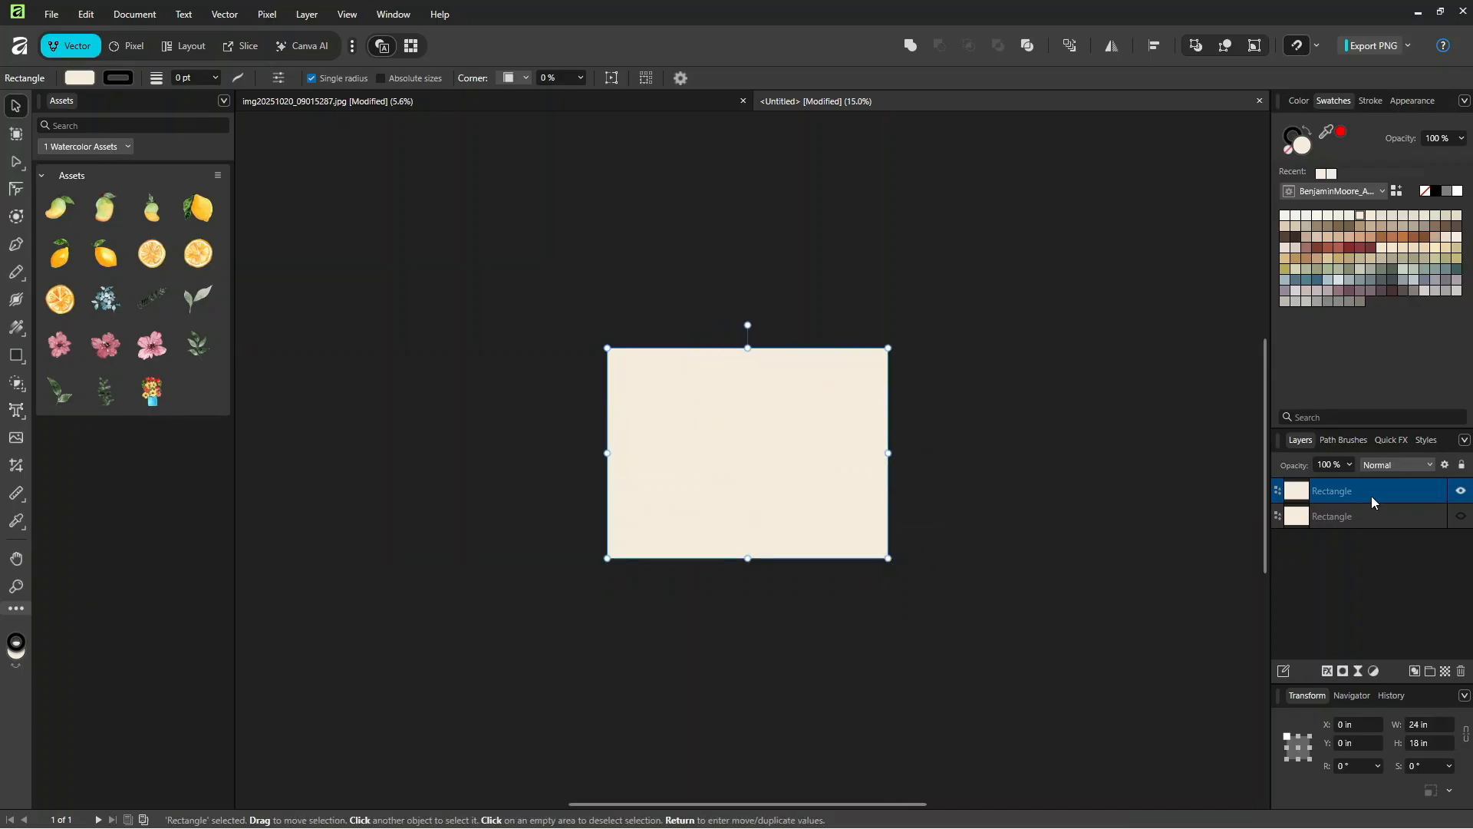
Step: Give the page-sized rectangle no fill and a 15.1 pt black stroke, and show the background rectangle again
left_click(1289, 148)
left_click(1292, 139)
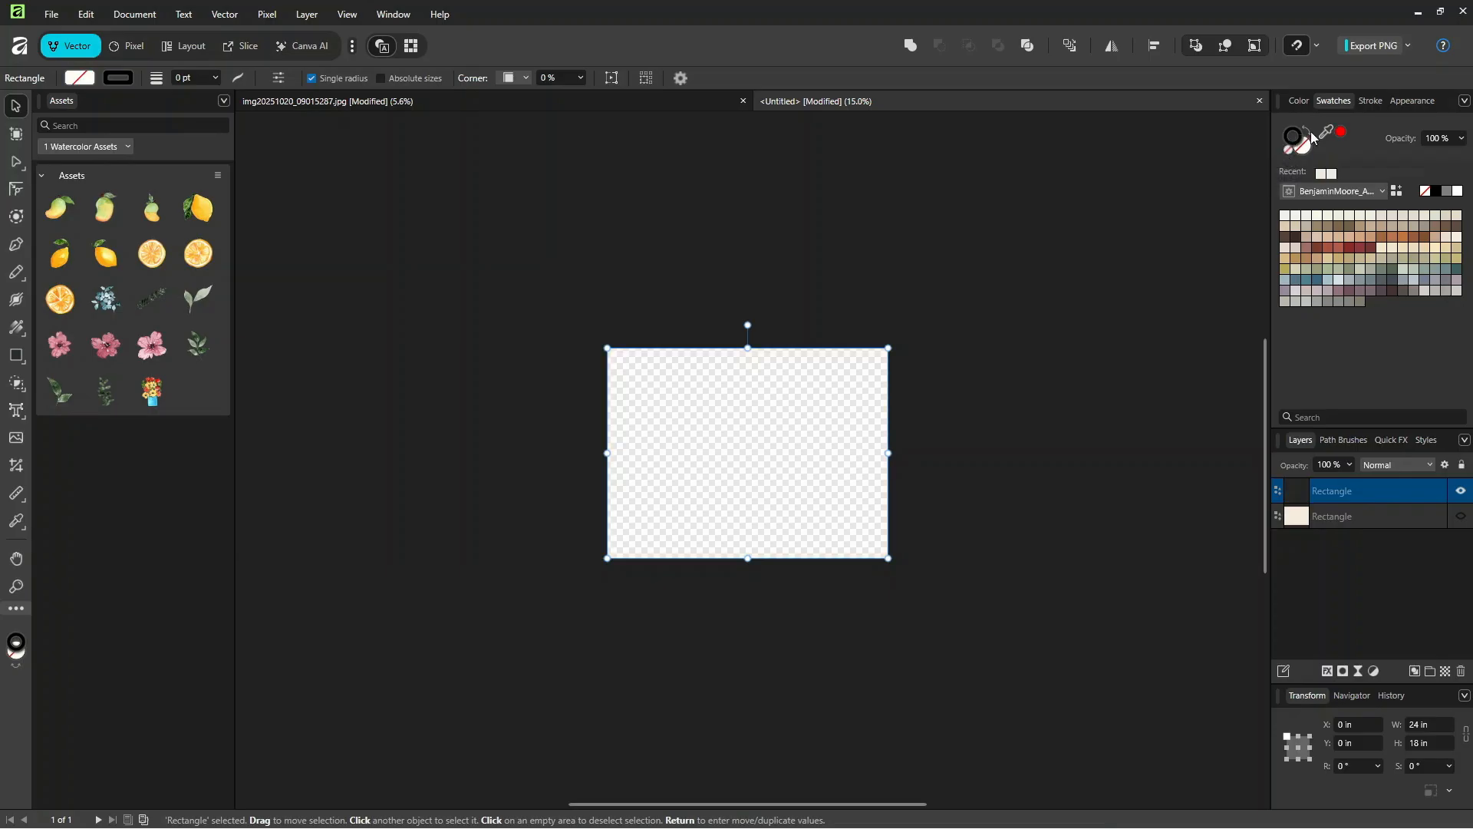
left_click(1370, 101)
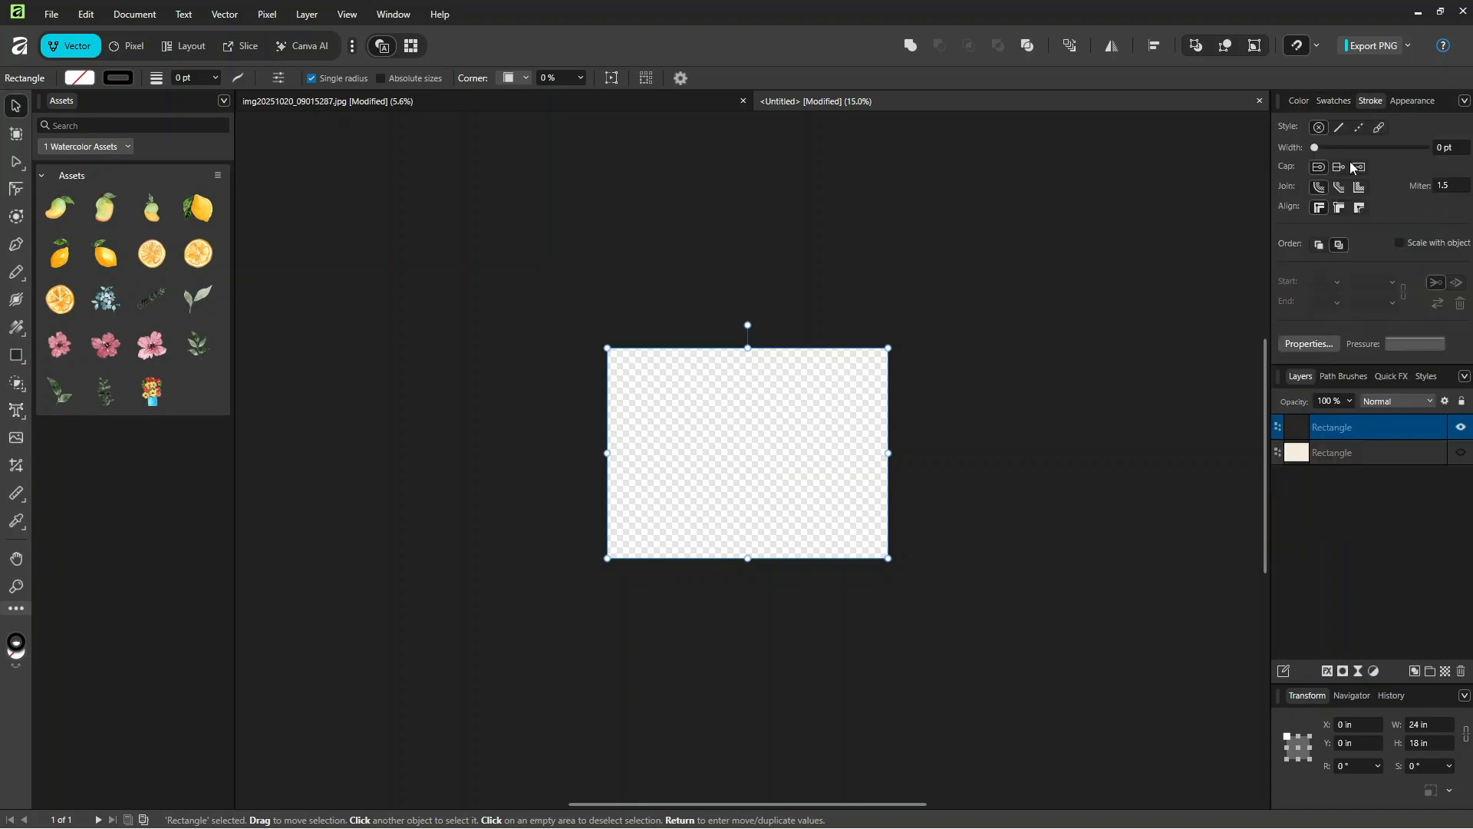
left_click_drag(1314, 147, 1369, 150)
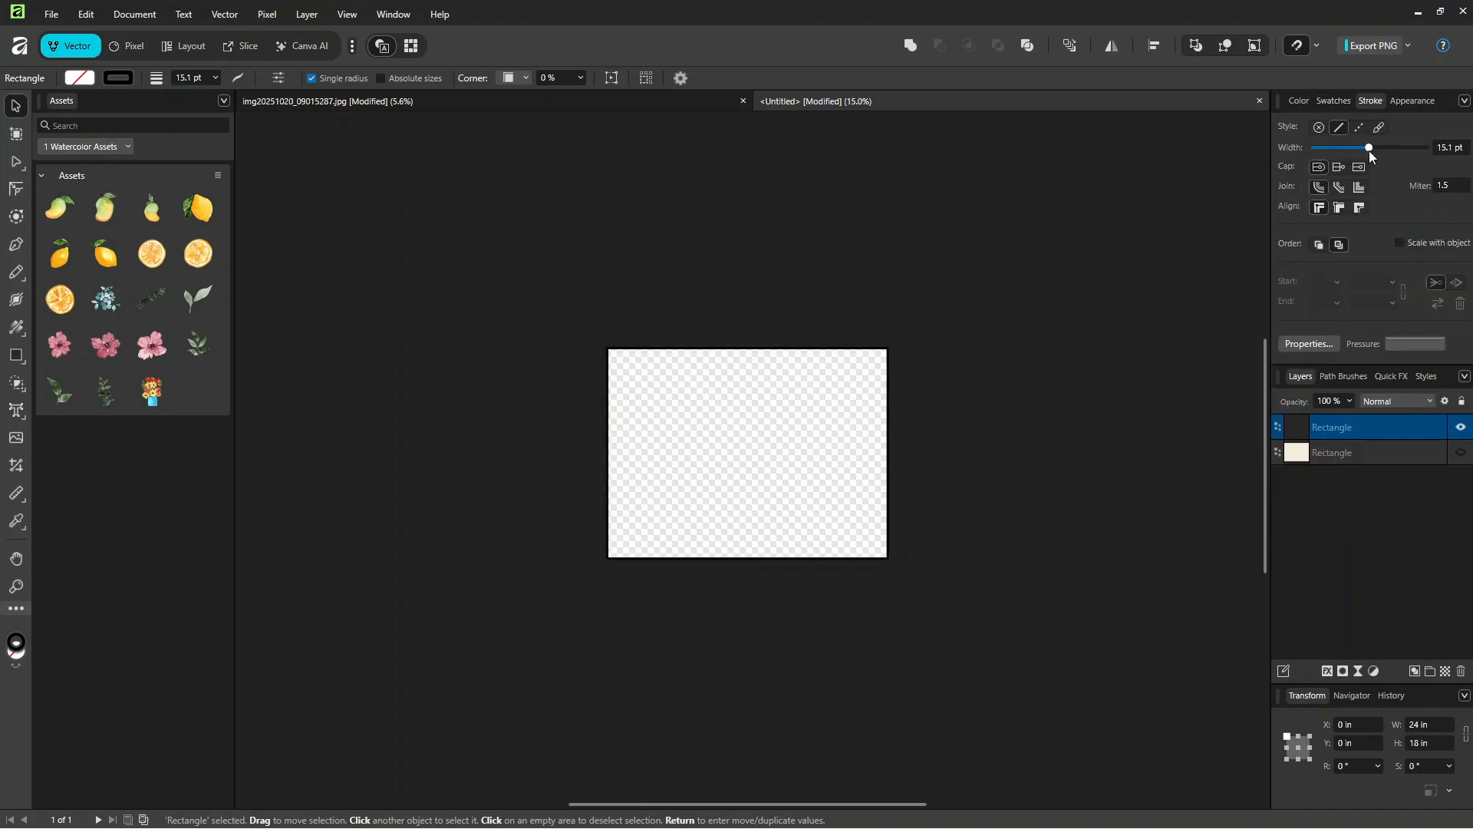
left_click(1461, 453)
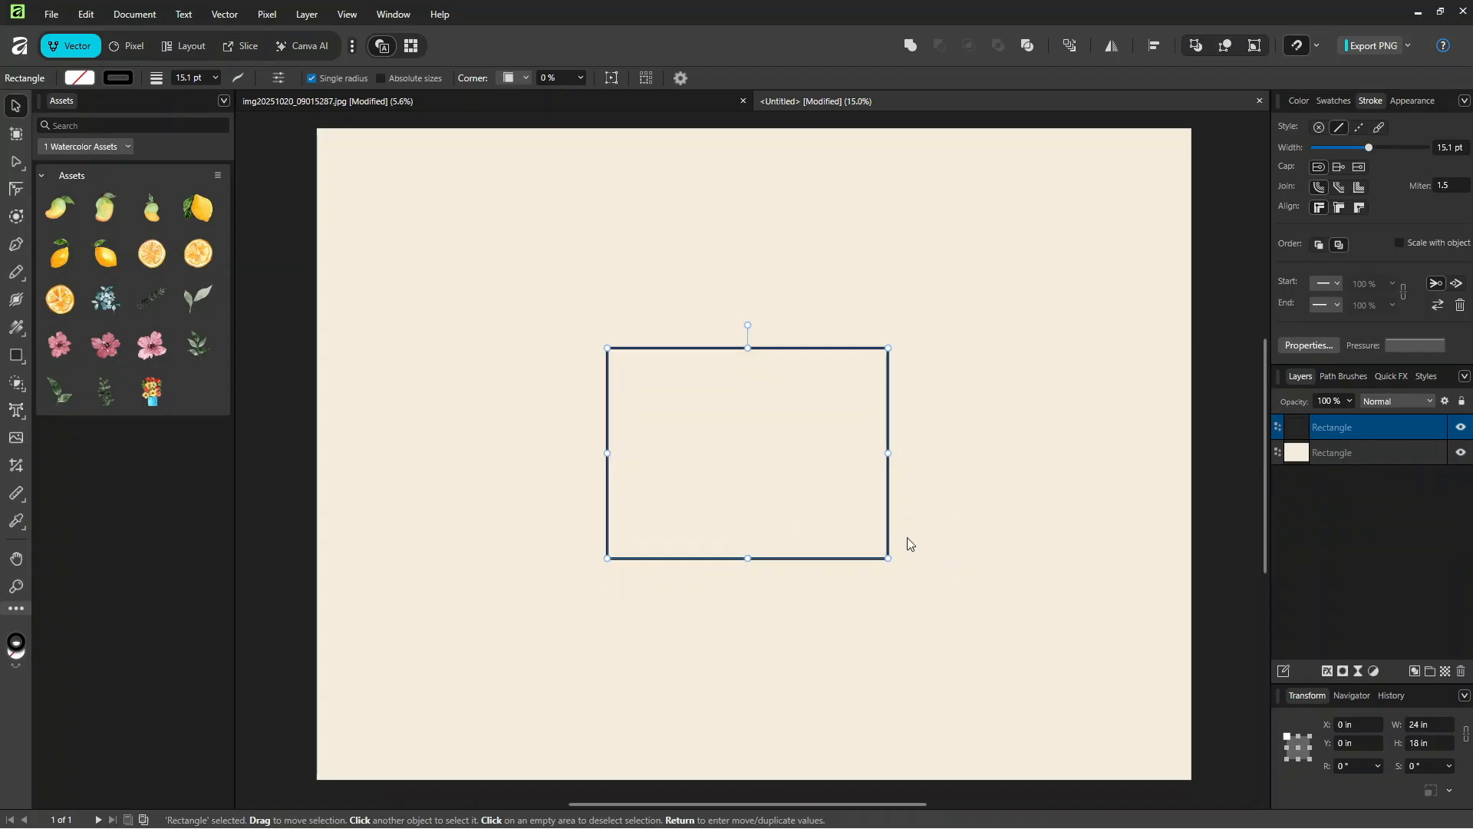
Step: Show the Symbols panel beside the artwork and create a symbol from the outlined page rectangle
key("ctrl+minus")
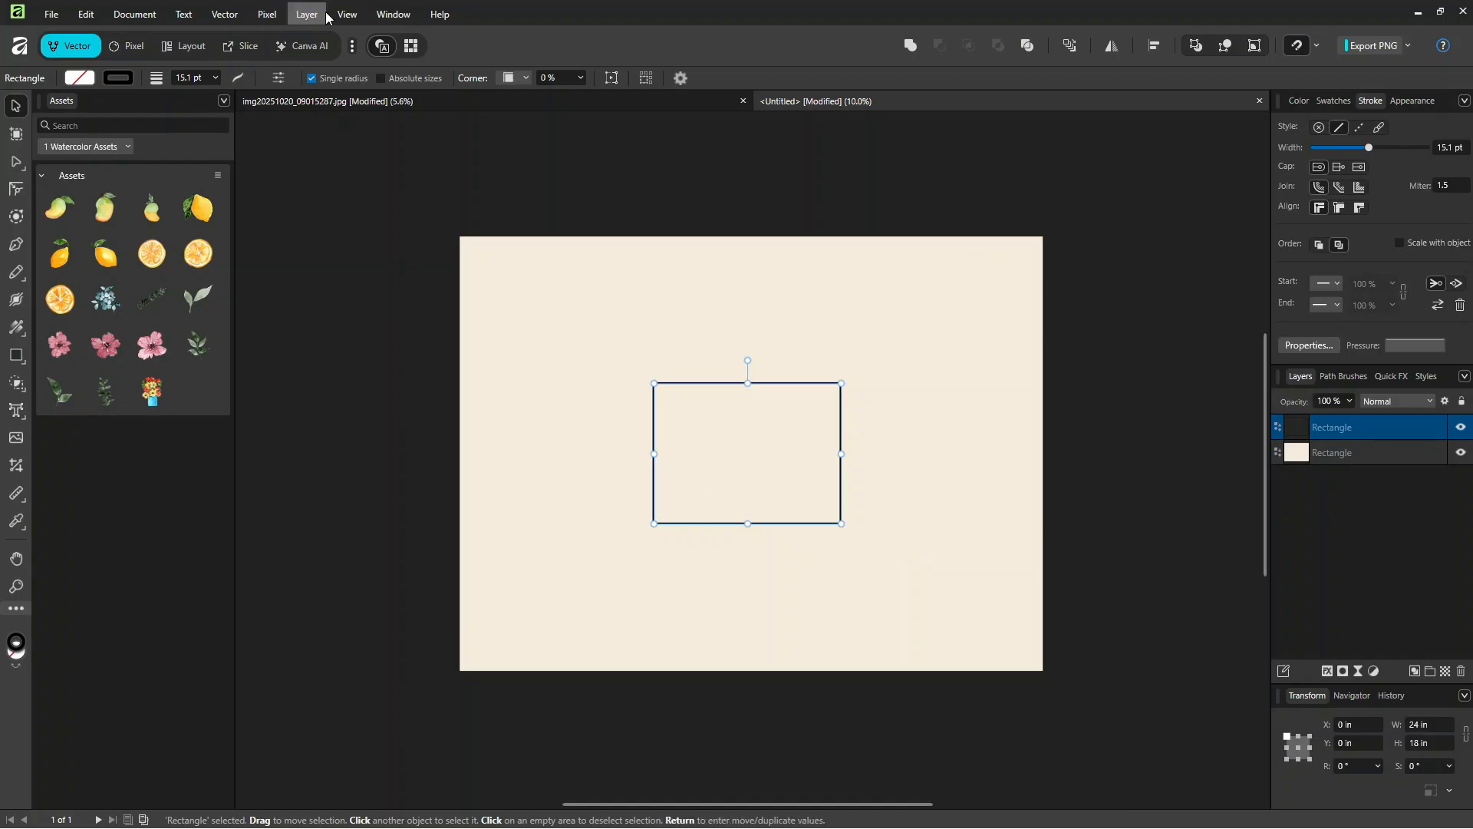
left_click(392, 16)
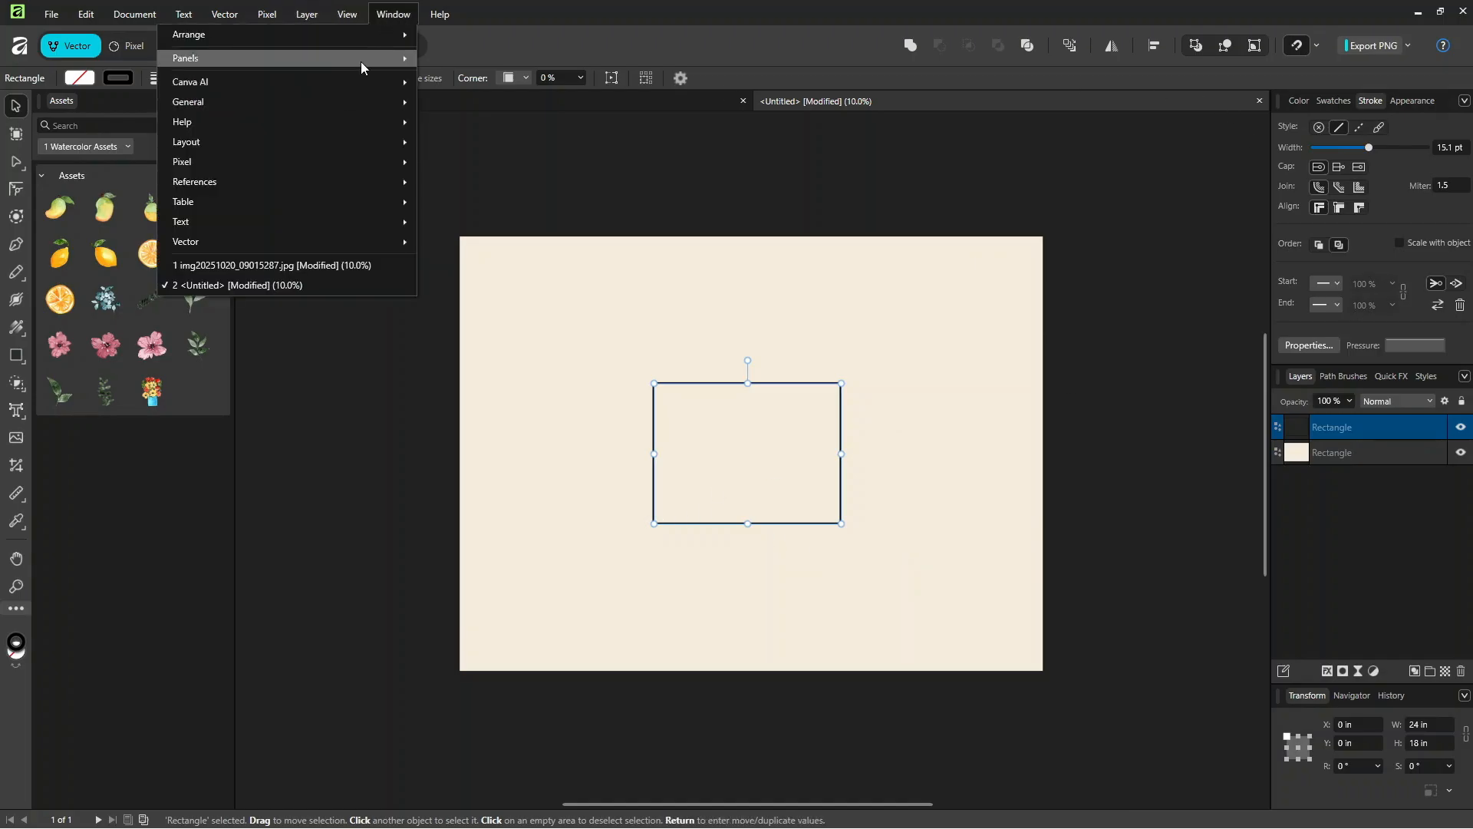
mouse_move(348, 101)
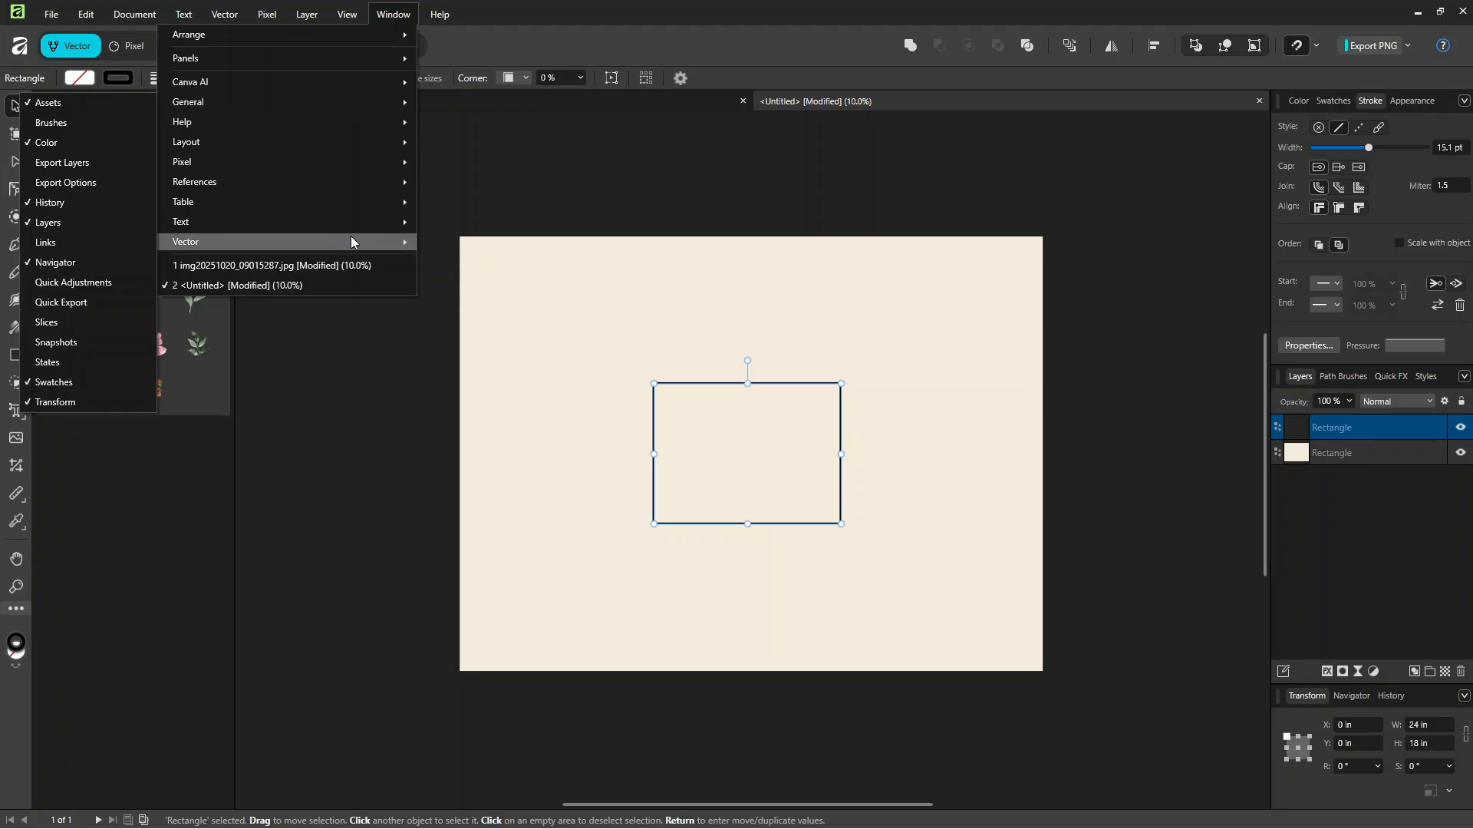
mouse_move(347, 242)
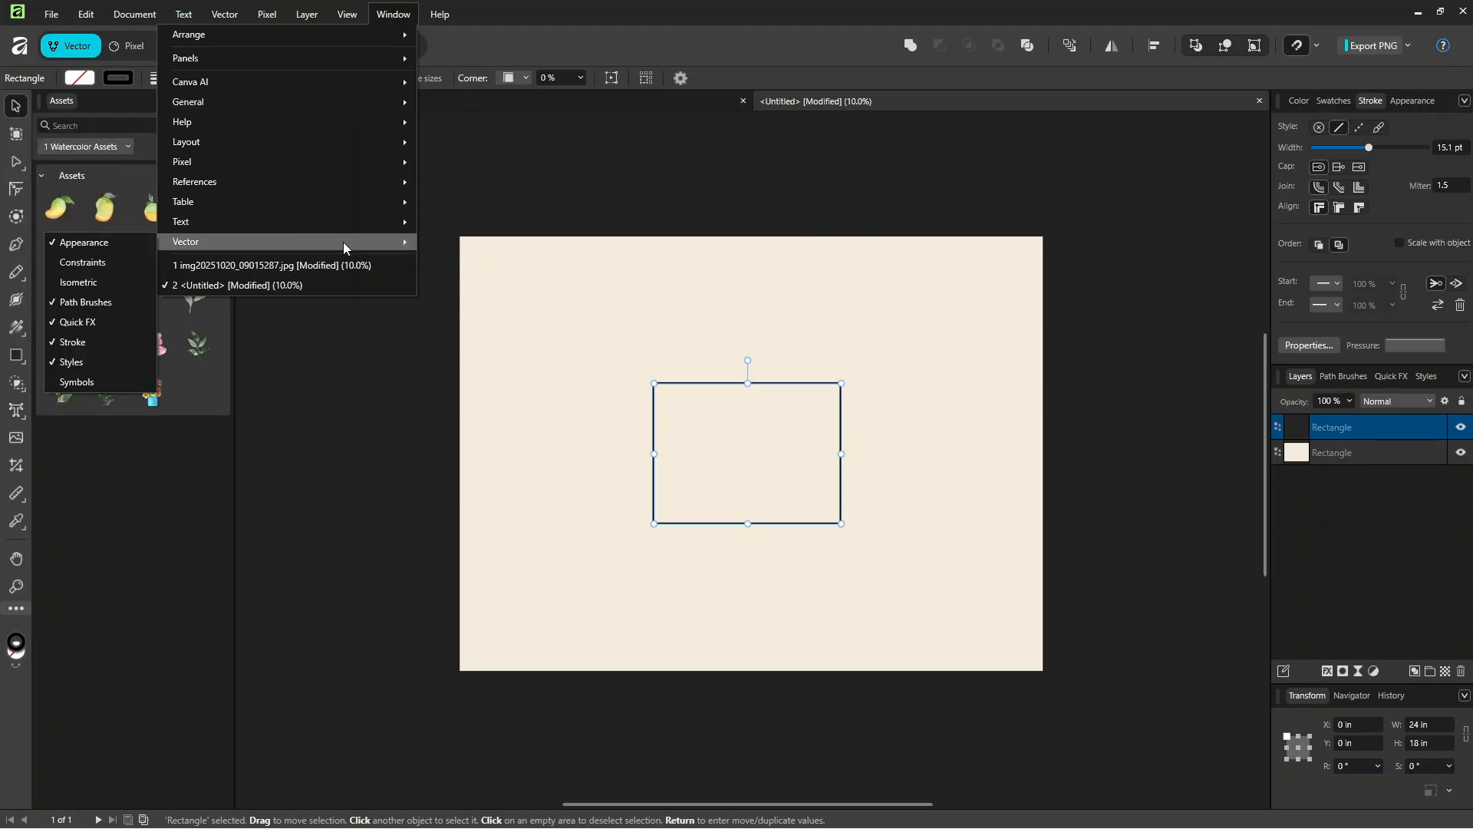
left_click(80, 383)
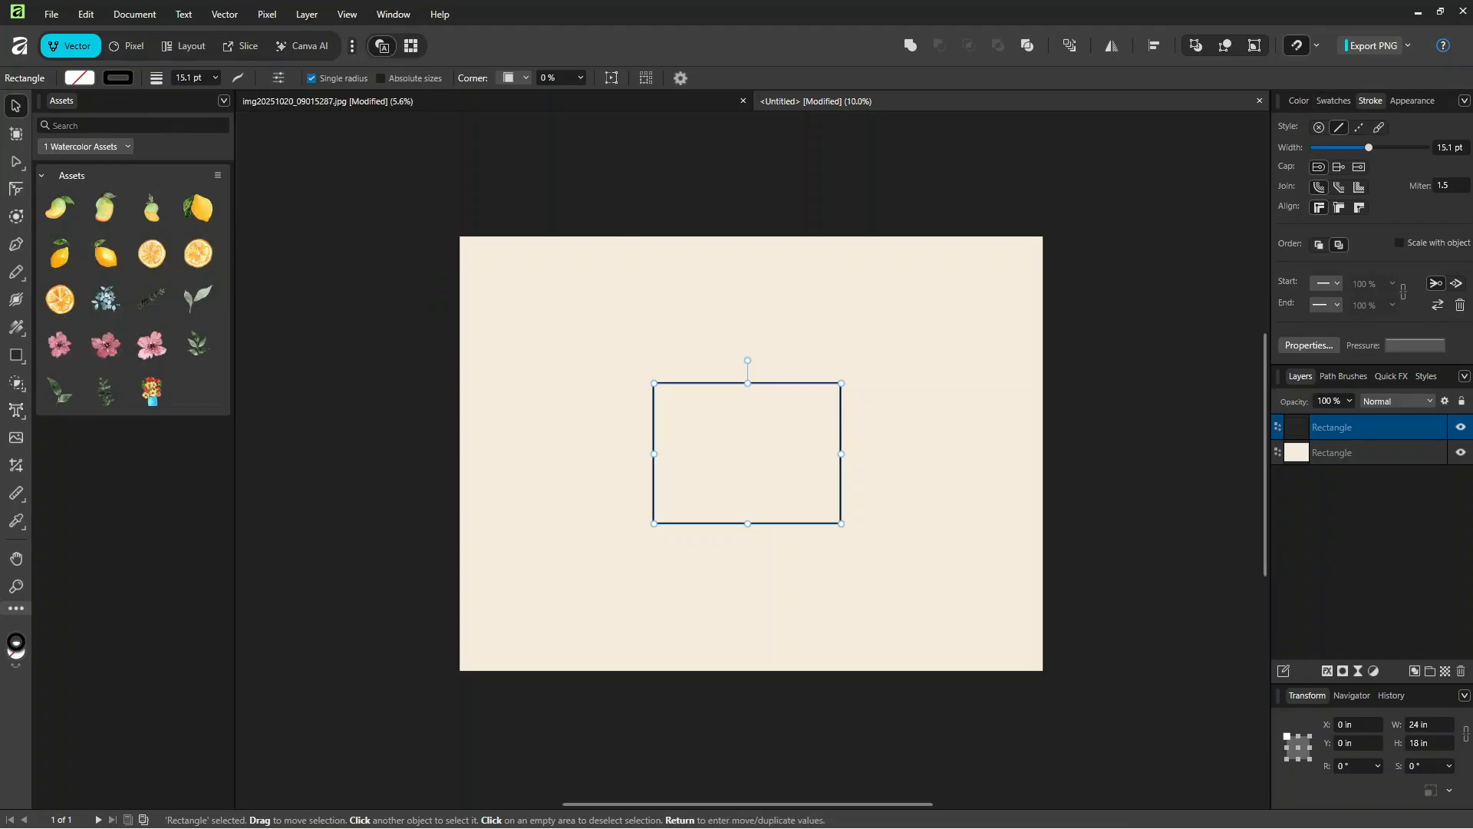
left_click_drag(1119, 219, 1158, 188)
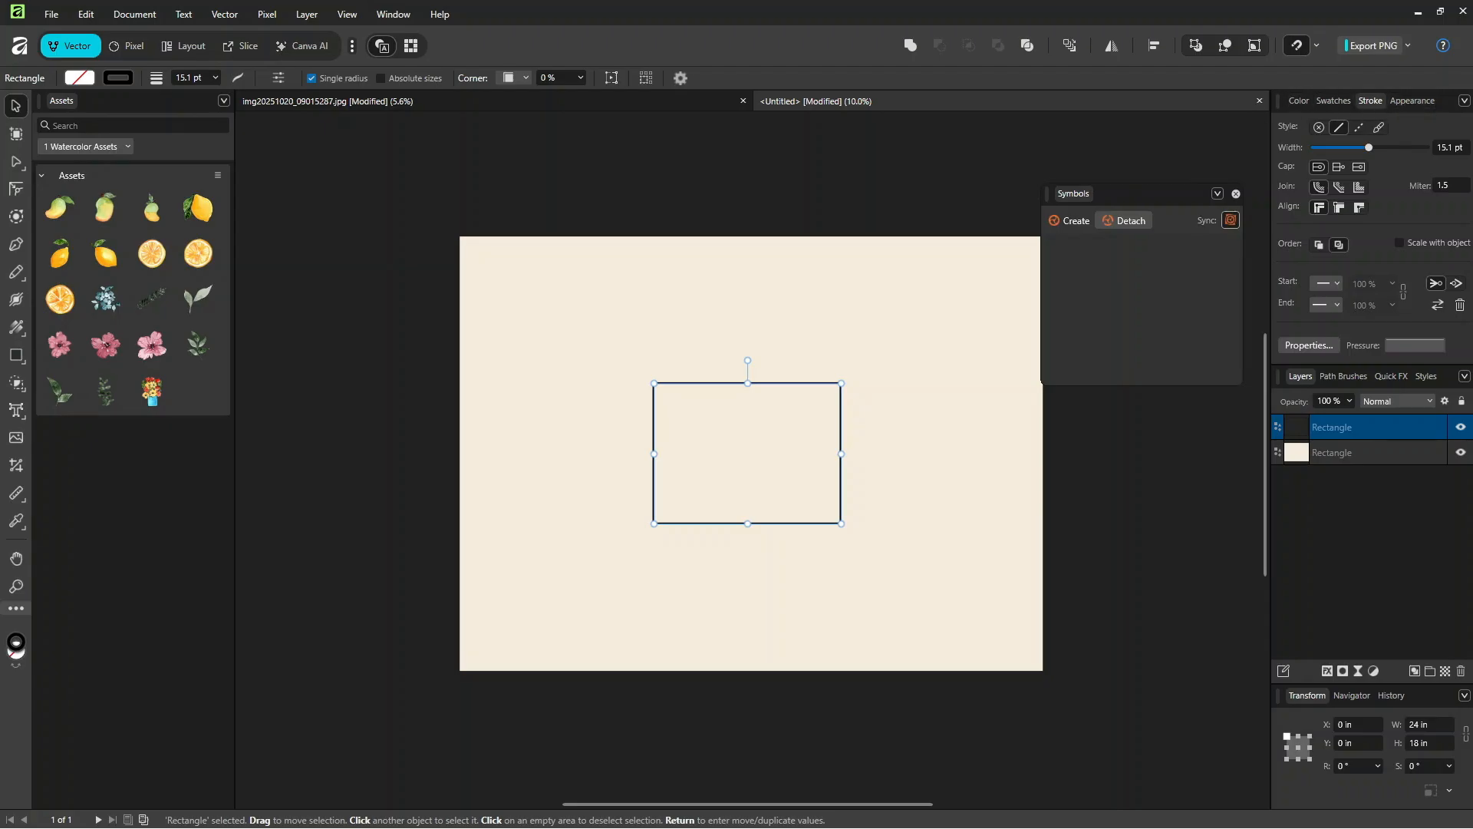
left_click_drag(1137, 192, 1141, 141)
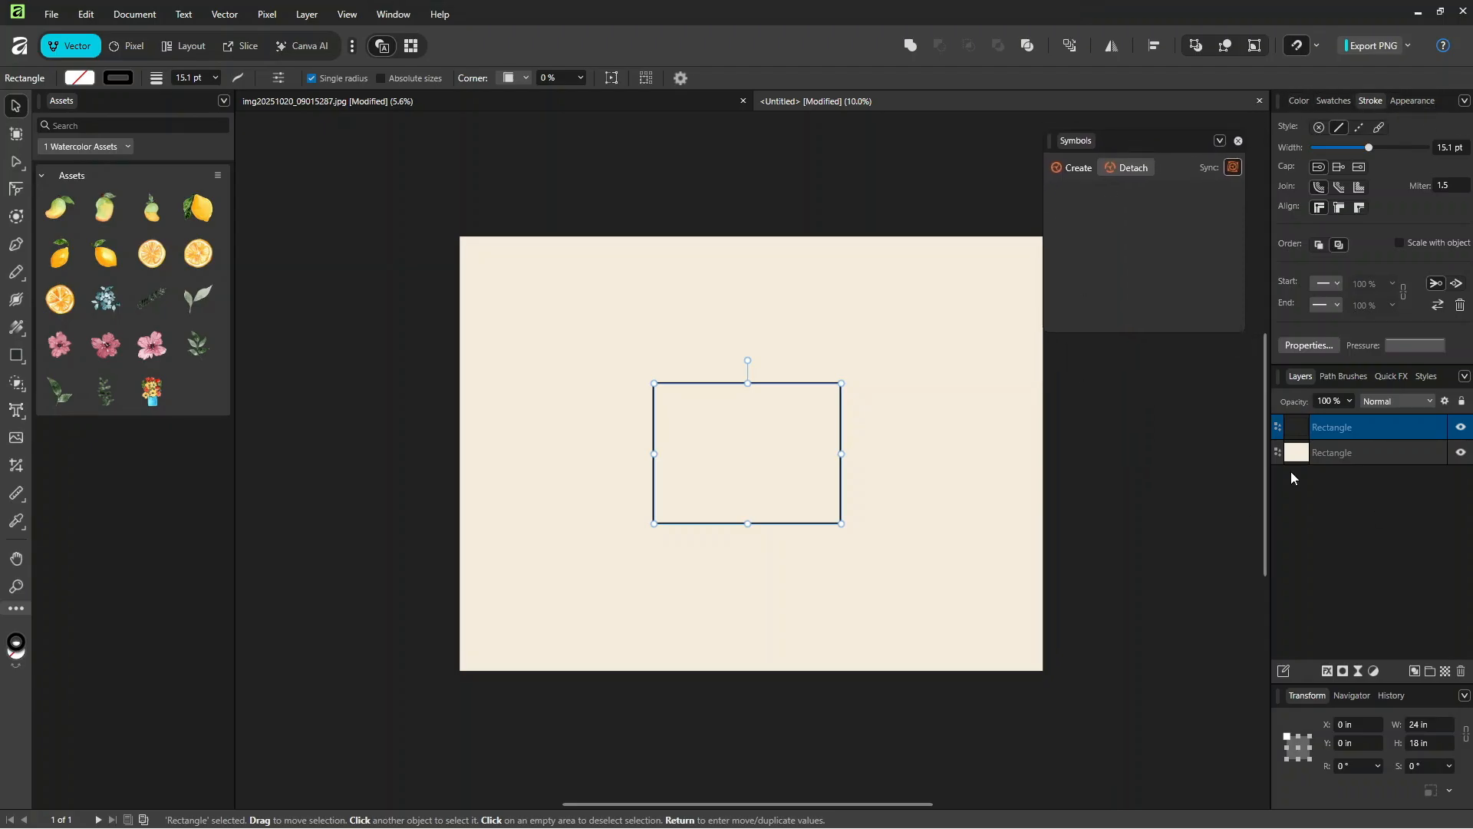
left_click(1069, 168)
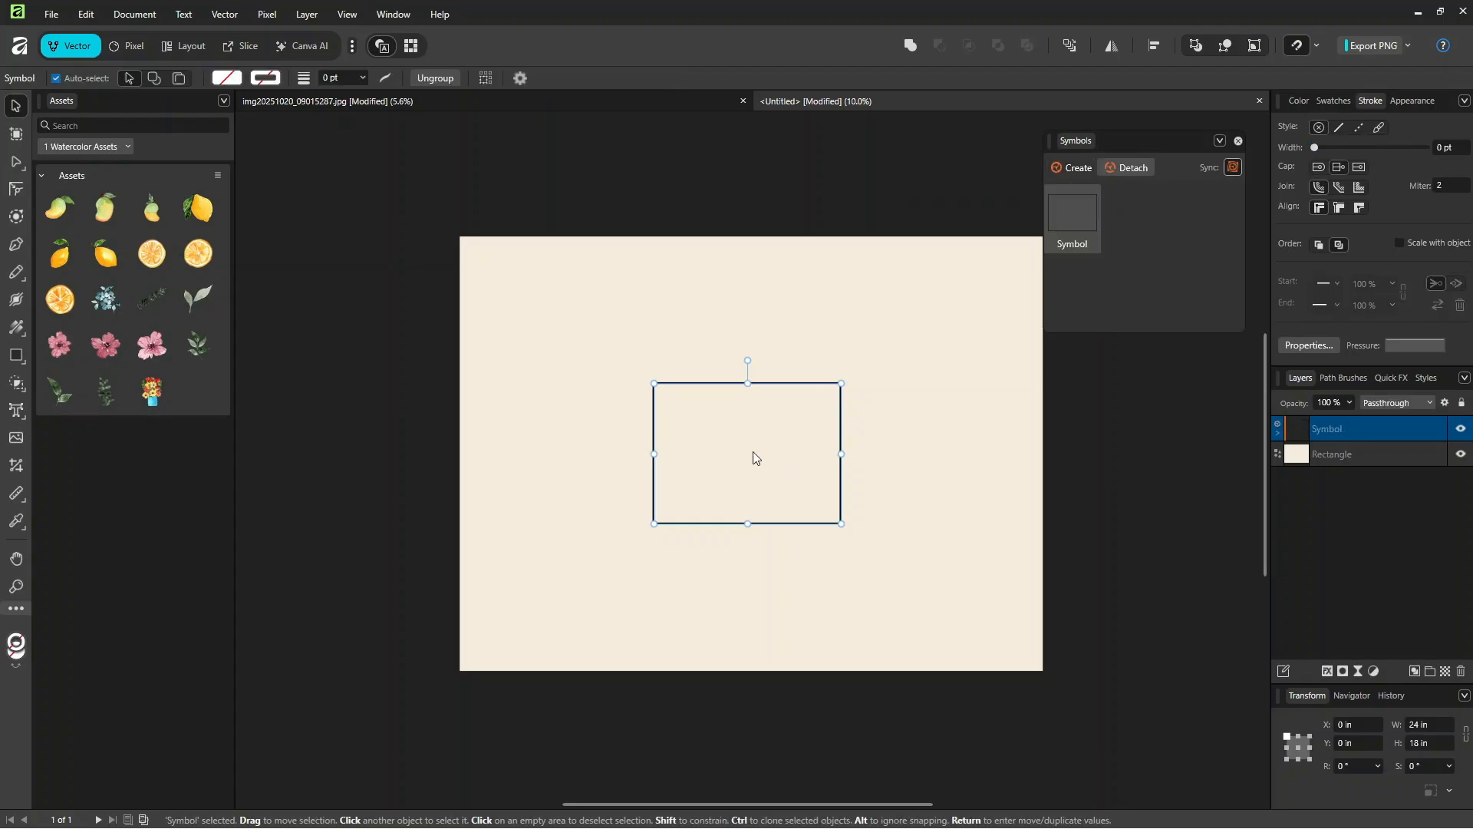
Step: Duplicate the symbol six times around the centre tile in a half-drop layout, snapping the side tiles half a tile height off
left_click_drag(753, 452, 944, 386)
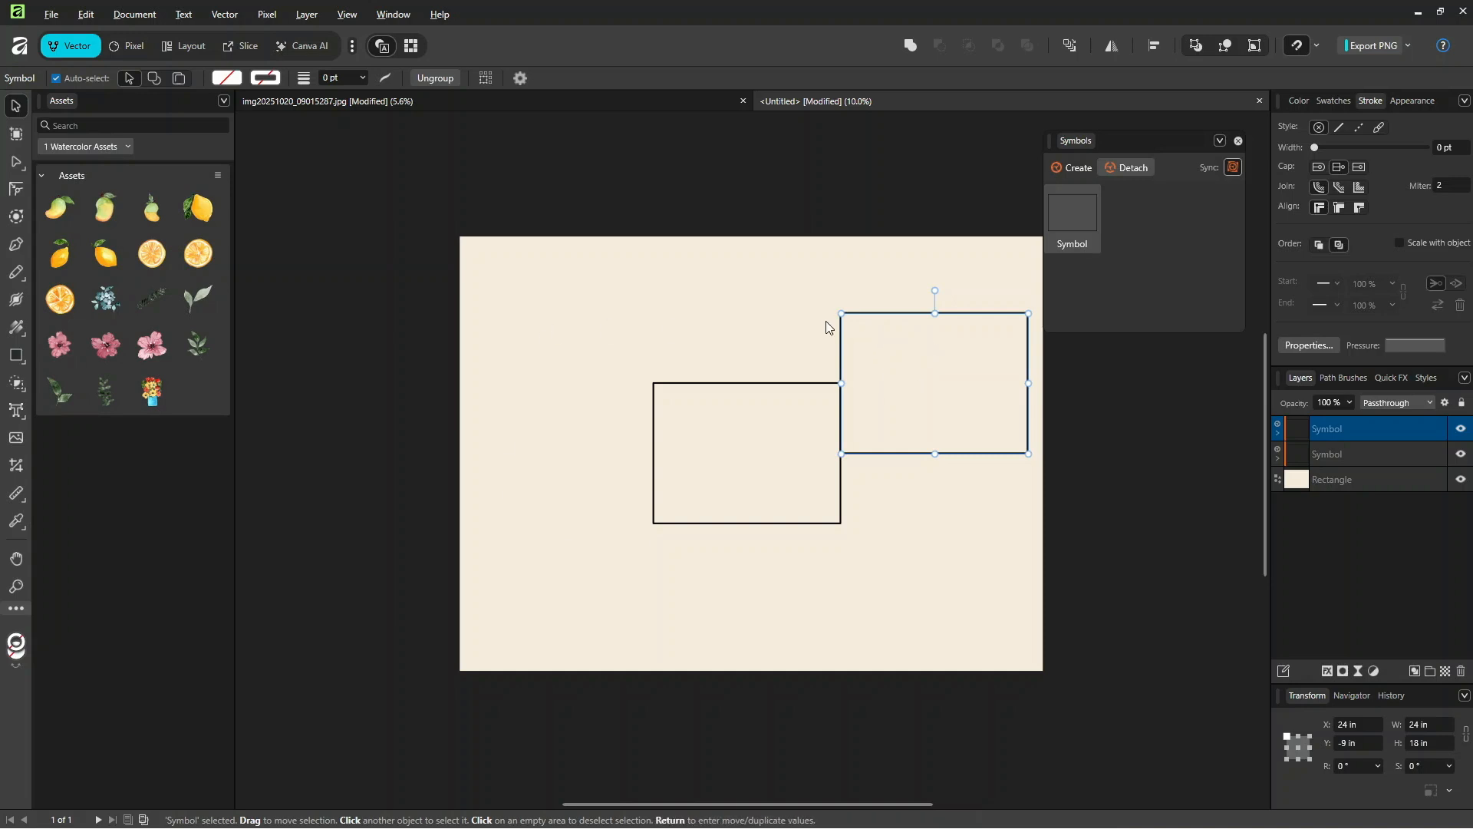
left_click_drag(971, 413, 602, 354)
mouse_move(600, 378)
left_mouse_down()
mouse_move(606, 562)
mouse_move(616, 543)
mouse_move(777, 622)
mouse_move(904, 611)
mouse_move(960, 558)
mouse_move(944, 537)
mouse_move(970, 536)
mouse_move(948, 516)
left_mouse_up()
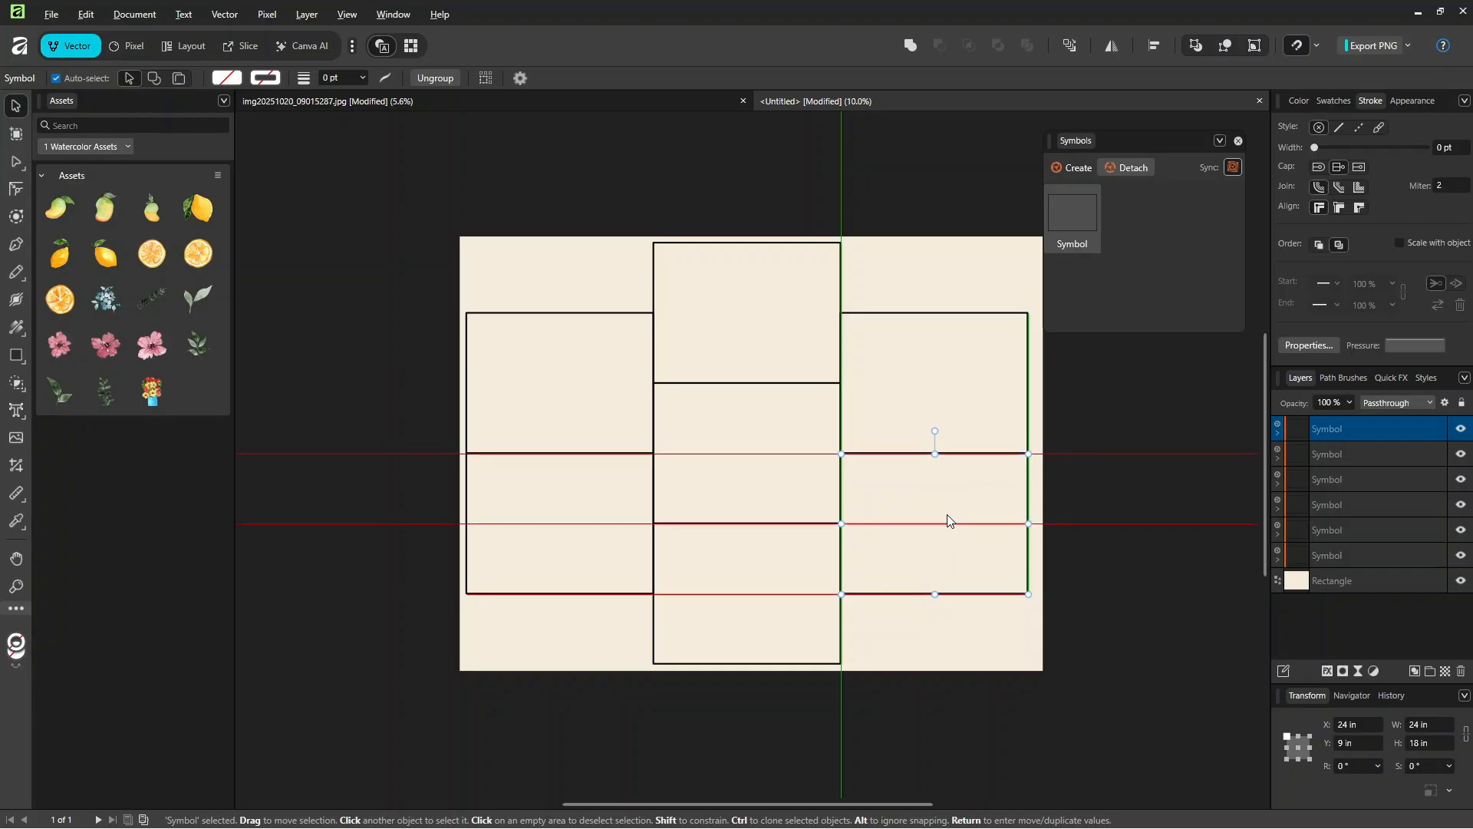
left_click_drag(948, 521, 948, 516)
left_click(790, 609)
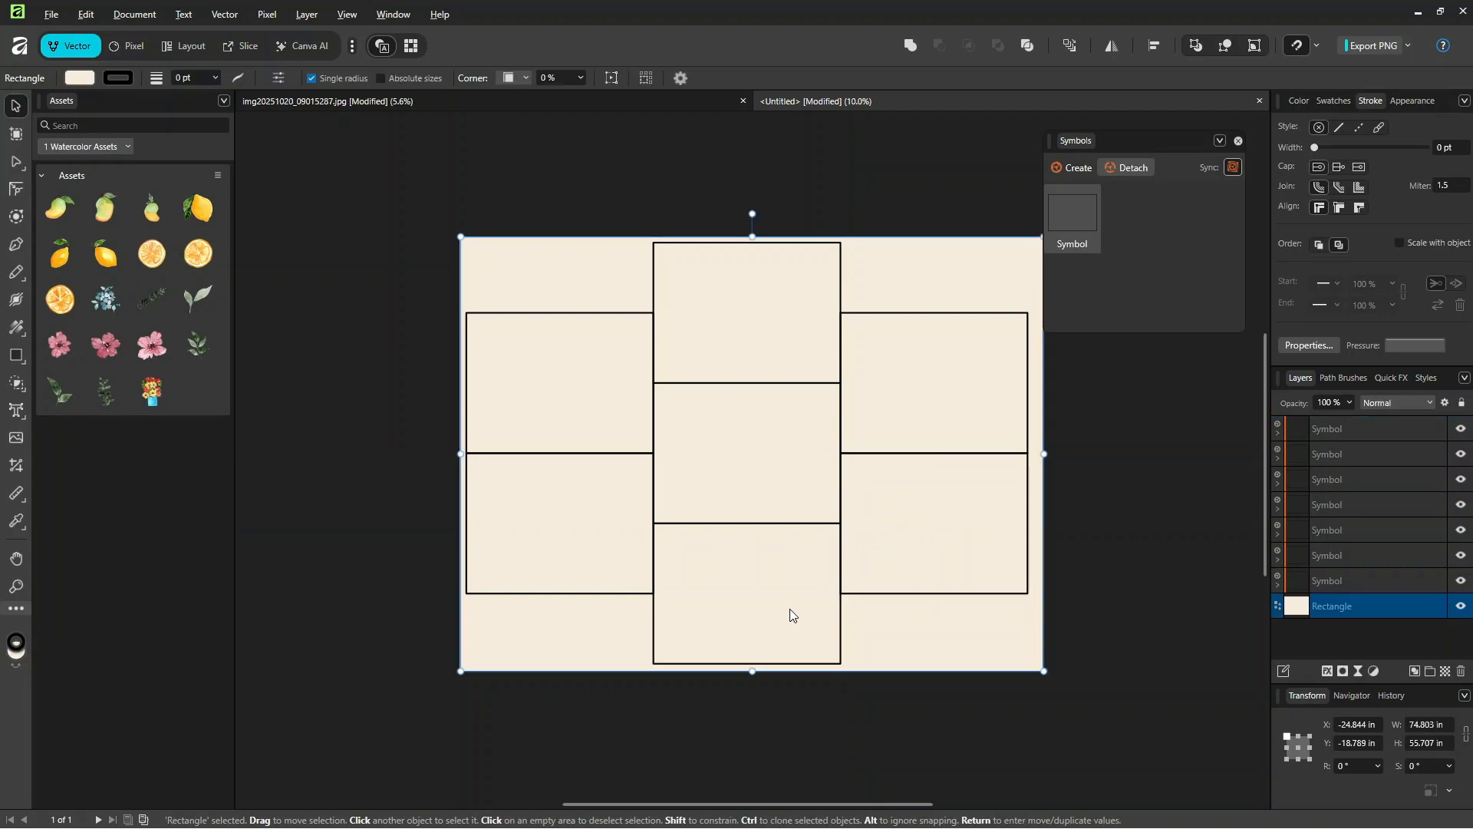
left_click(841, 643)
left_click_drag(777, 643, 775, 638)
Step: Group the six surrounding symbol copies and name the group Repeats
left_click(1353, 582)
left_click(1336, 552)
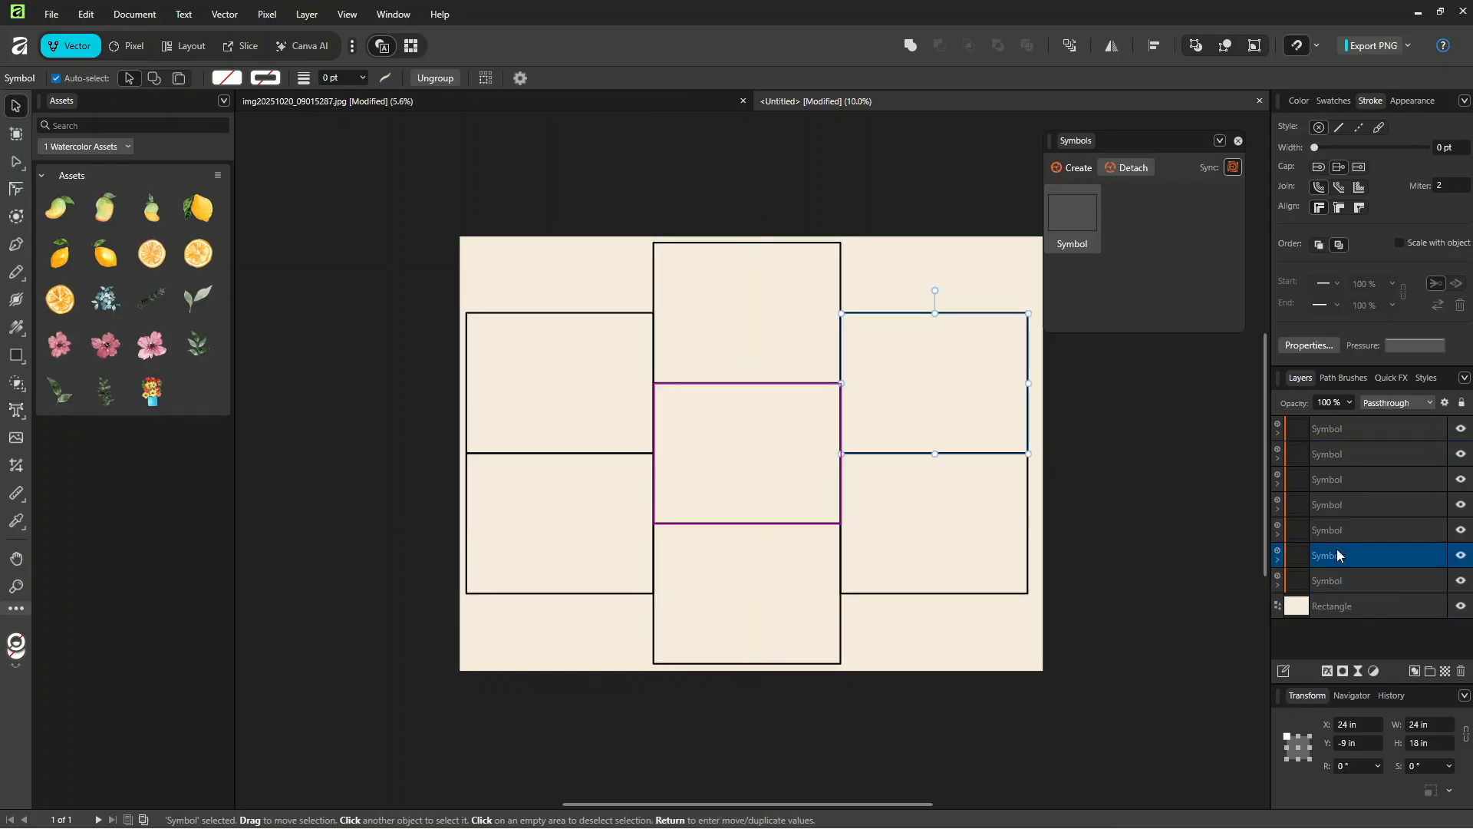
left_click(1338, 428, "shift")
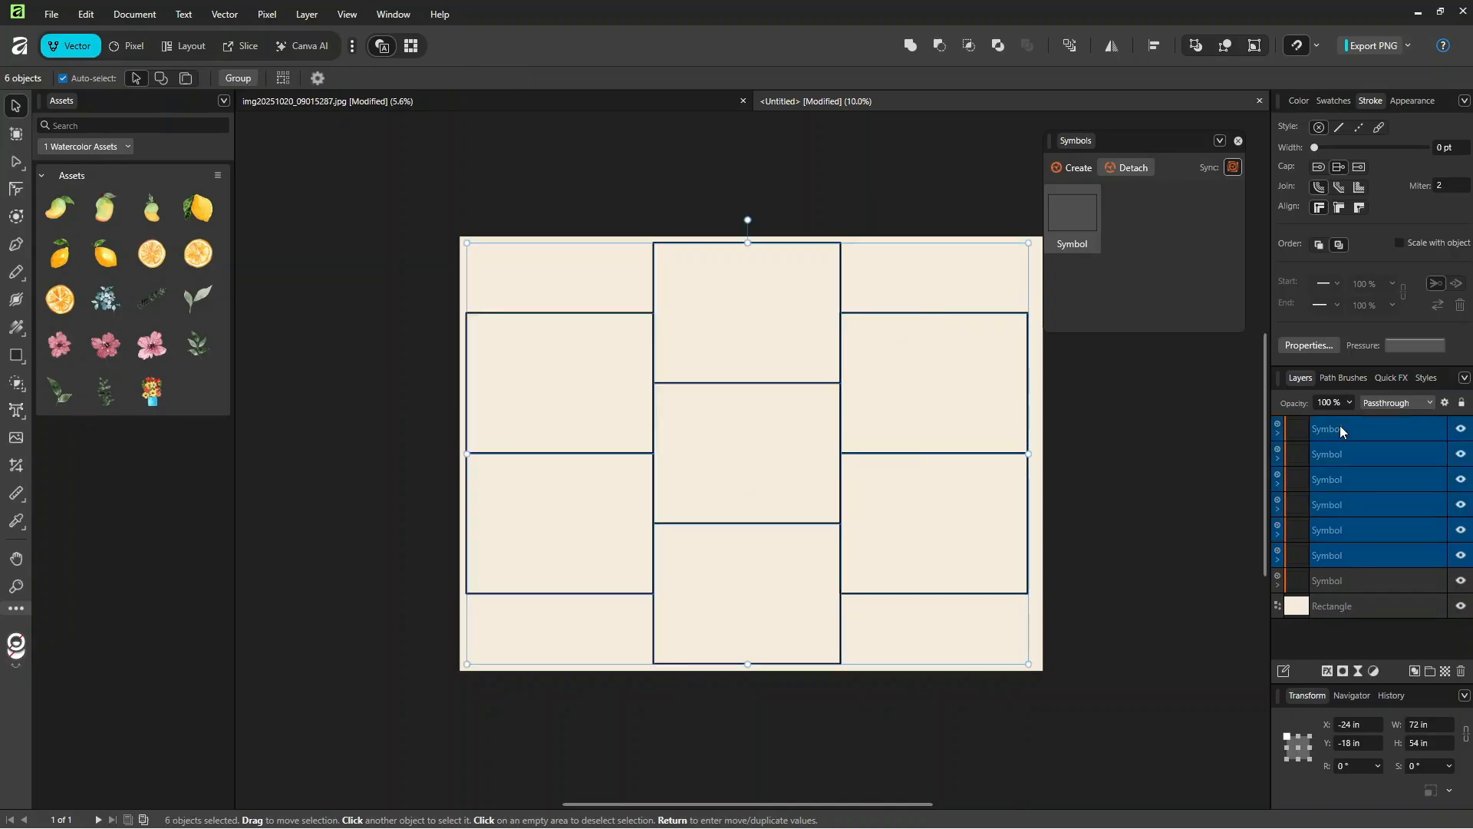
key("ctrl+g")
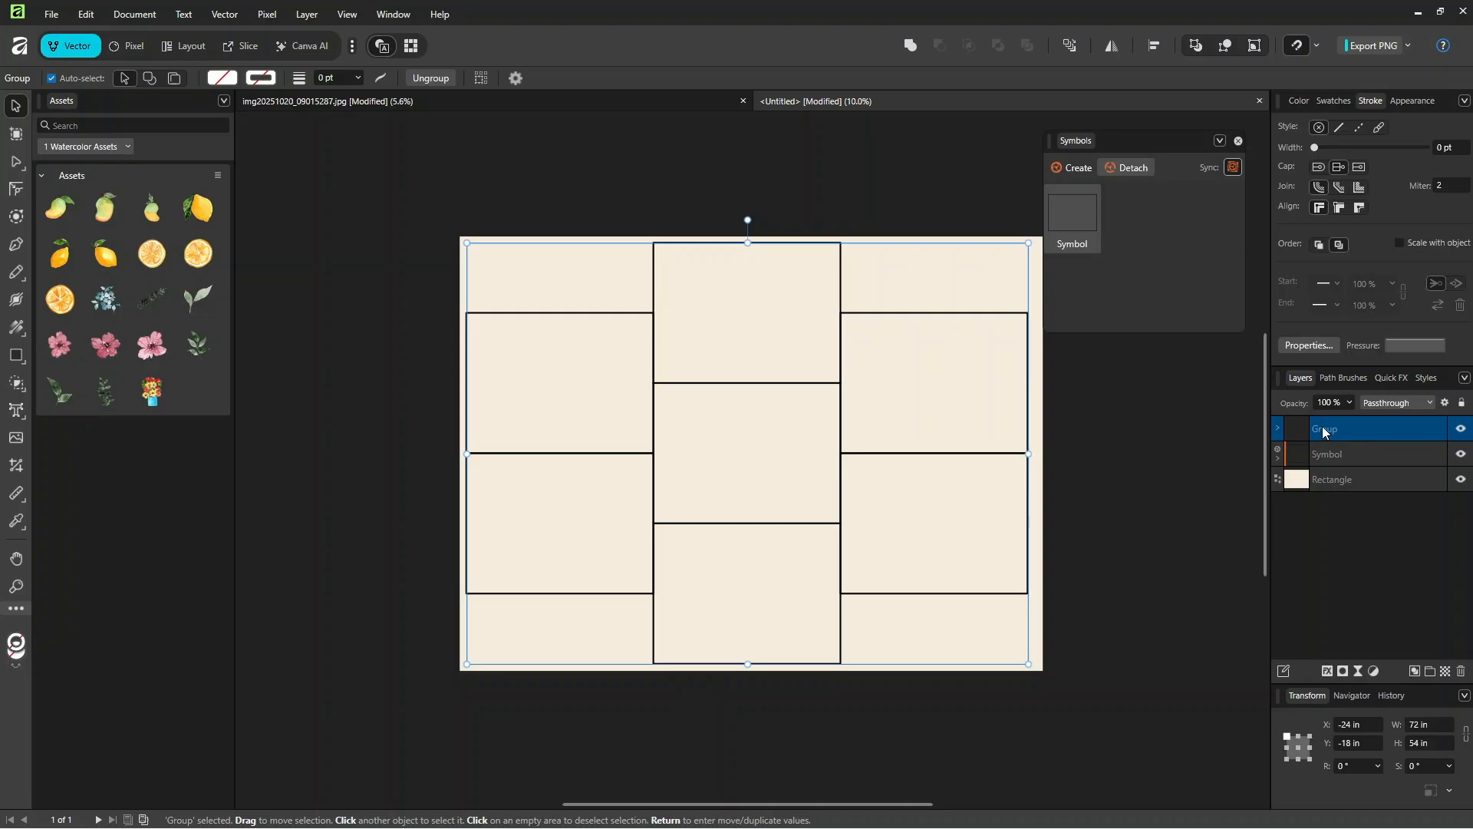
double_click(1324, 429)
type("Repeats")
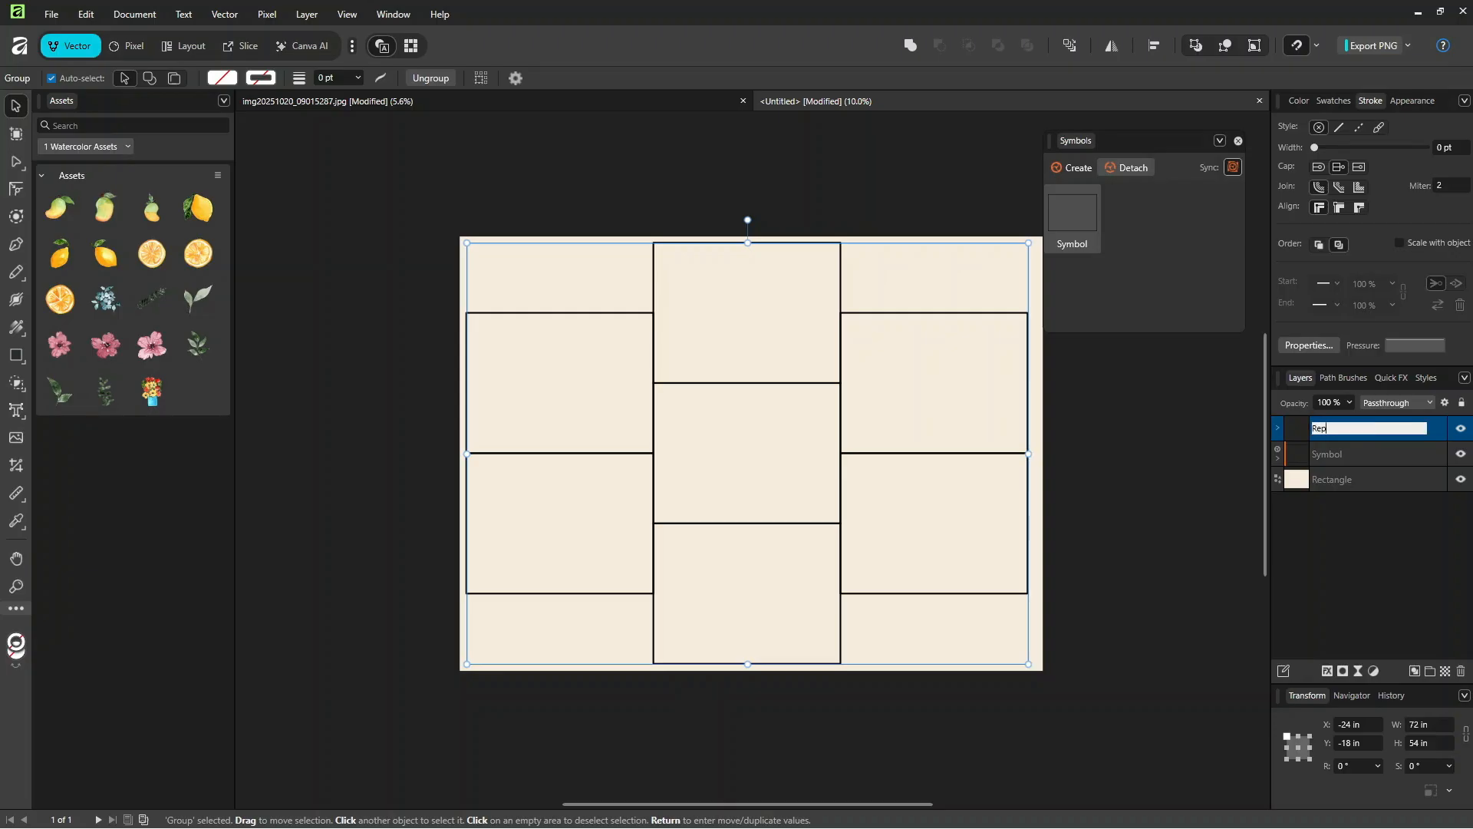
key("Return")
Step: Place the Repeats group below the centre symbol in the layer order and rename that symbol Pattern
left_click_drag(1325, 432, 1345, 464)
left_click(1335, 435)
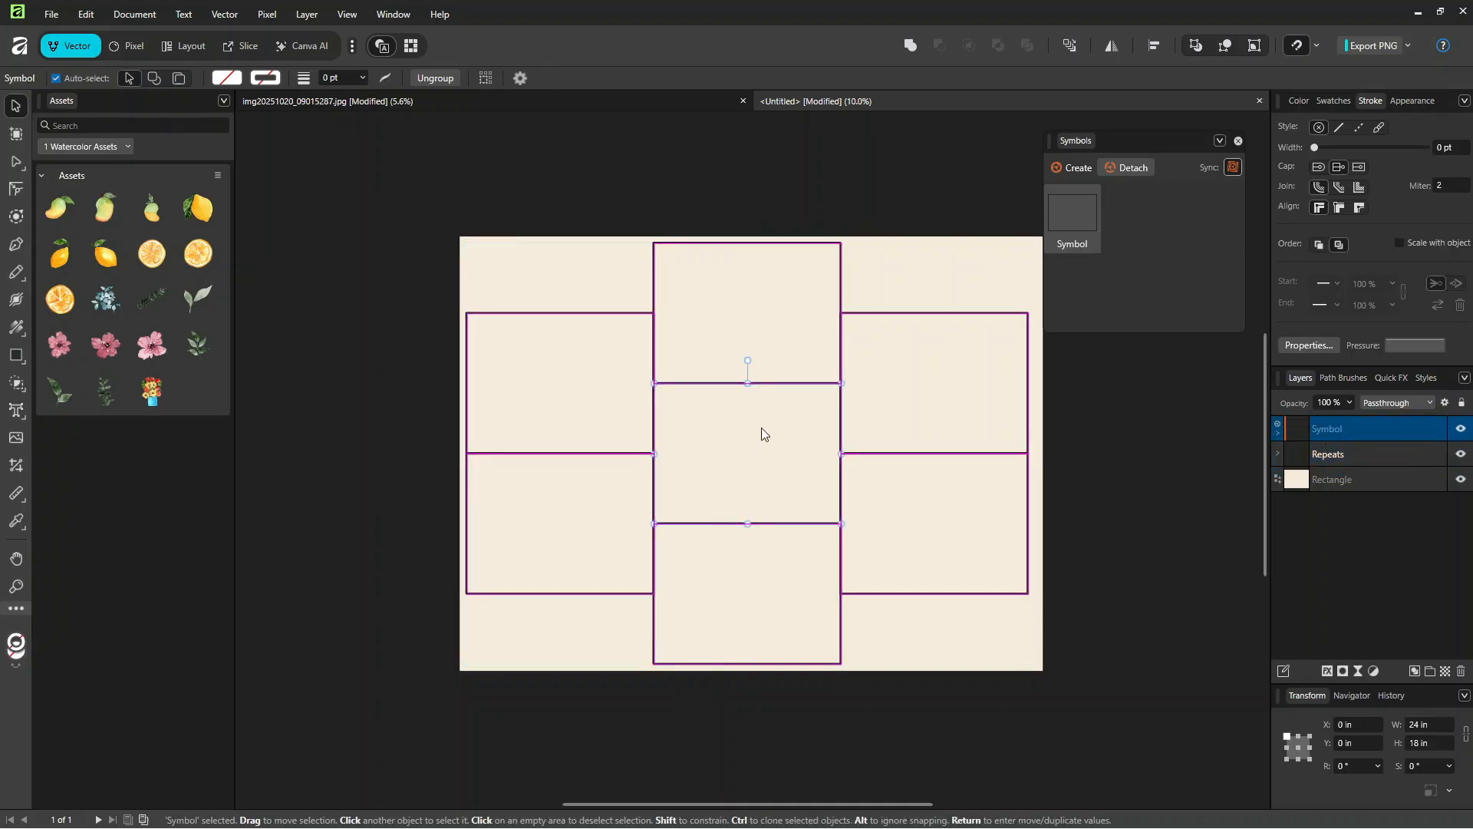
double_click(1336, 430)
type("Pattern")
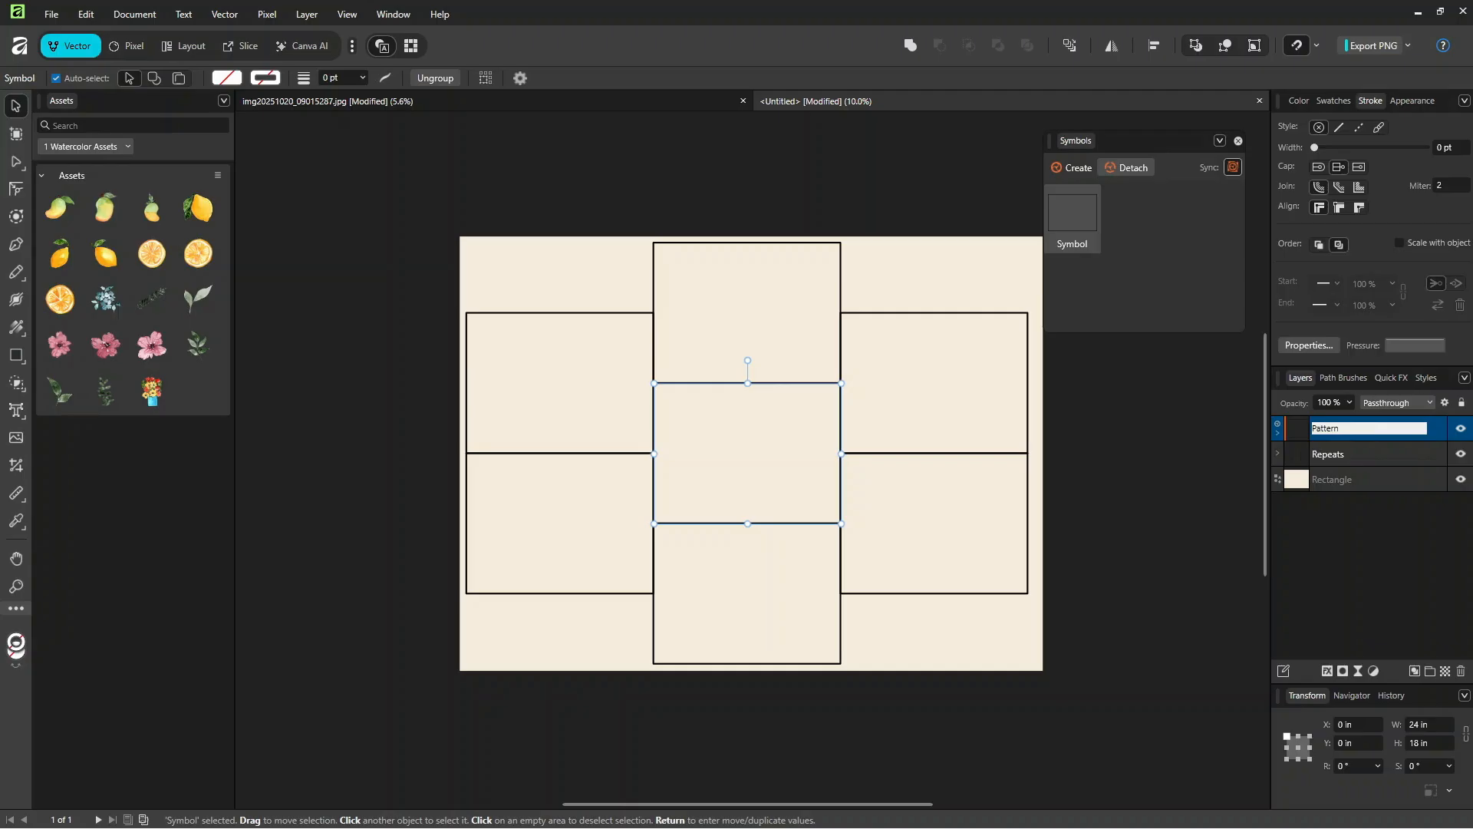
key("Return")
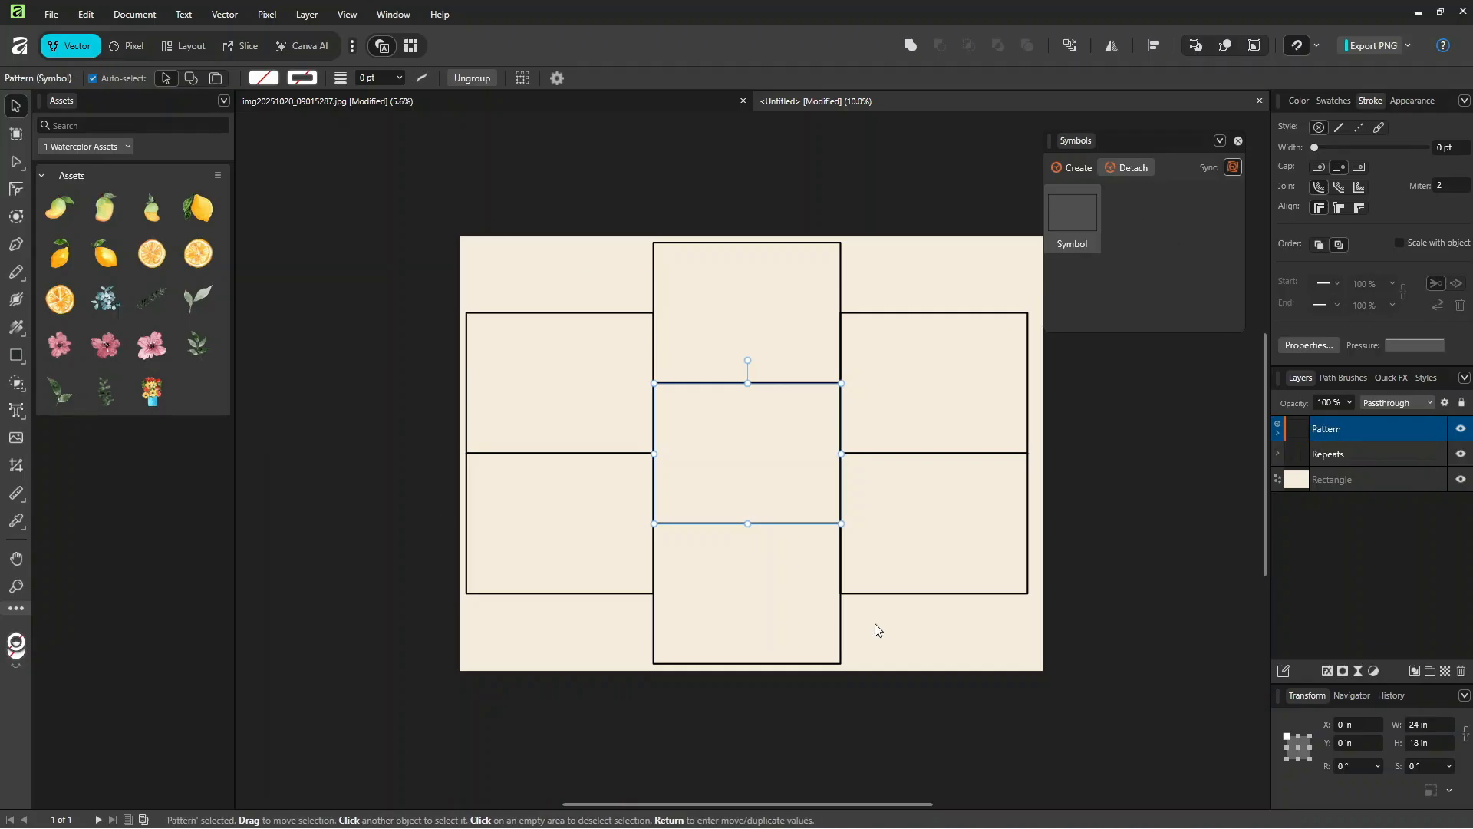
Step: Place the flower vase asset in the centre tile and nest it inside the Pattern symbol above its rectangle
key("ctrl+d")
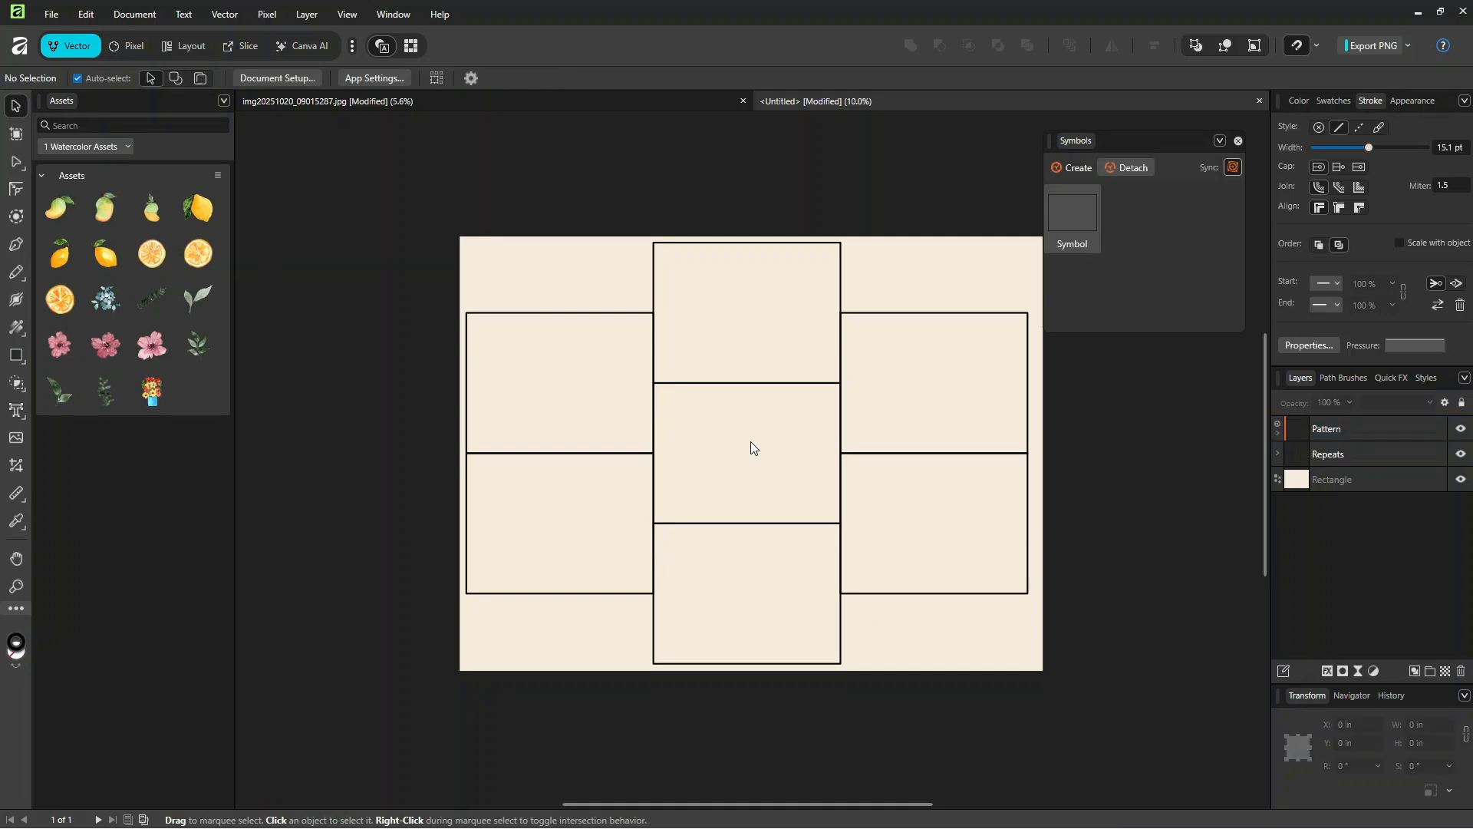
scroll(751, 443, "up", 1)
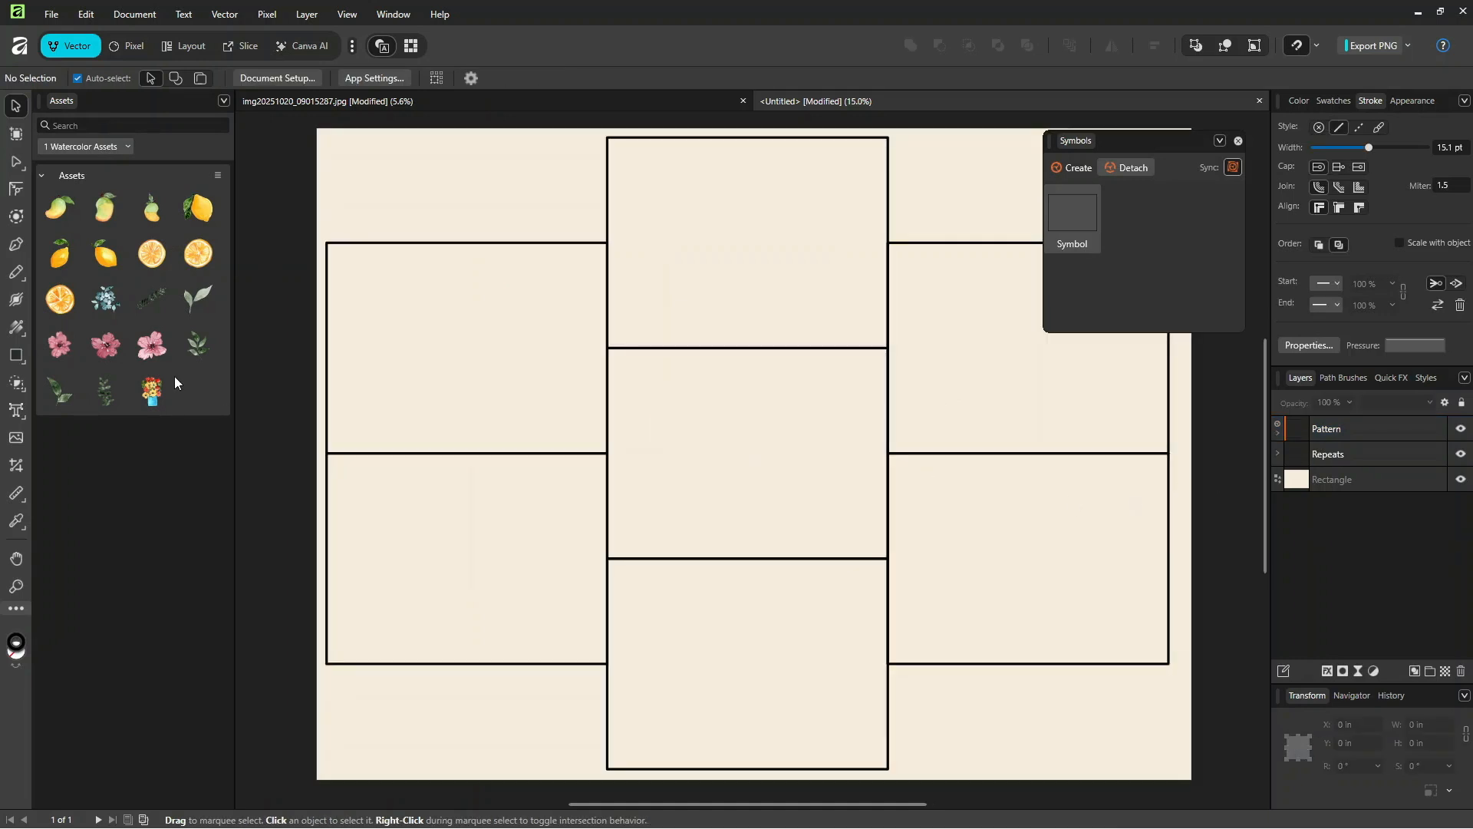
left_click_drag(149, 396, 662, 419)
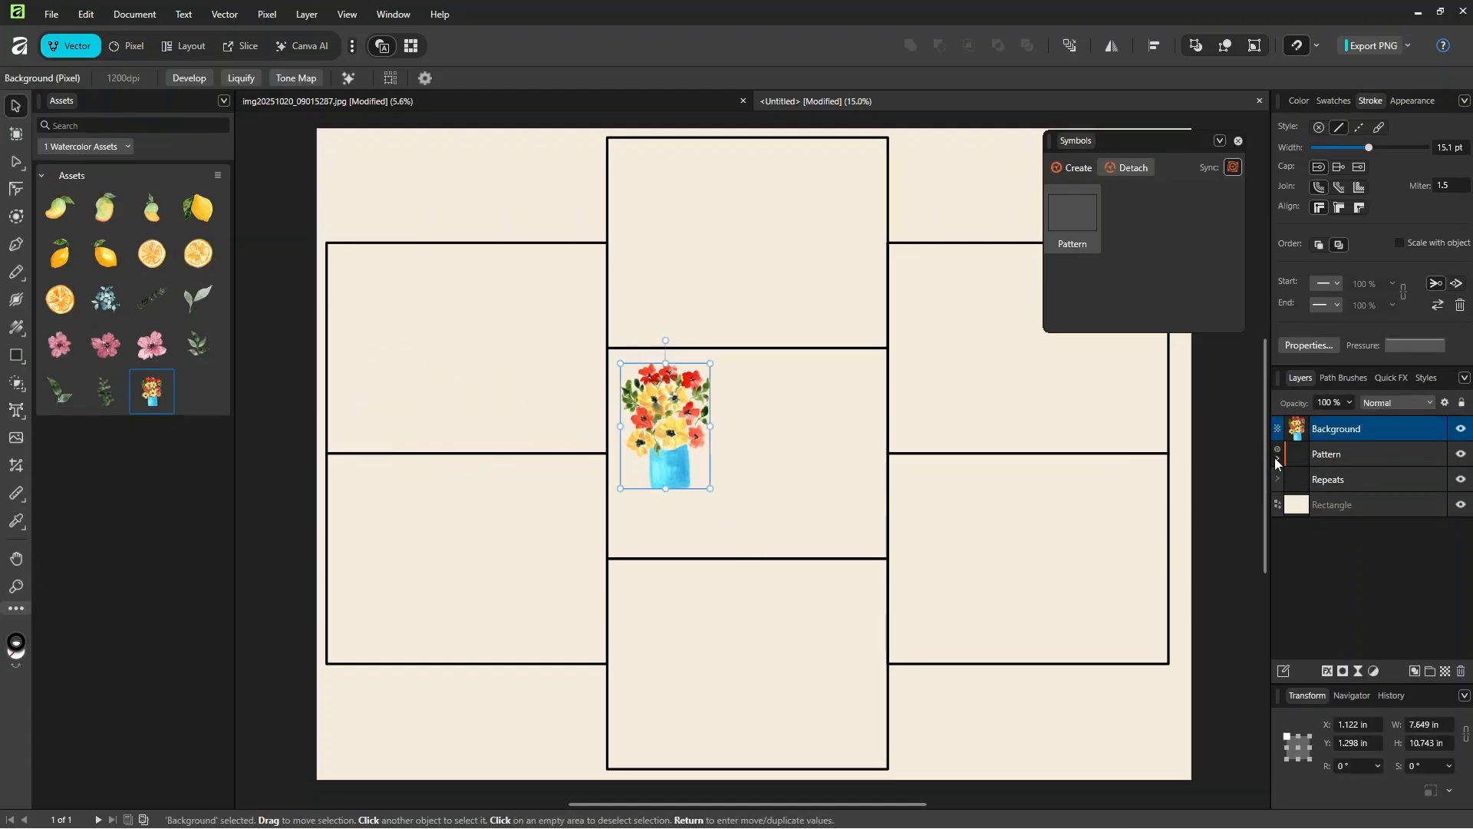
left_click(1275, 458)
left_click_drag(1345, 429, 1365, 472)
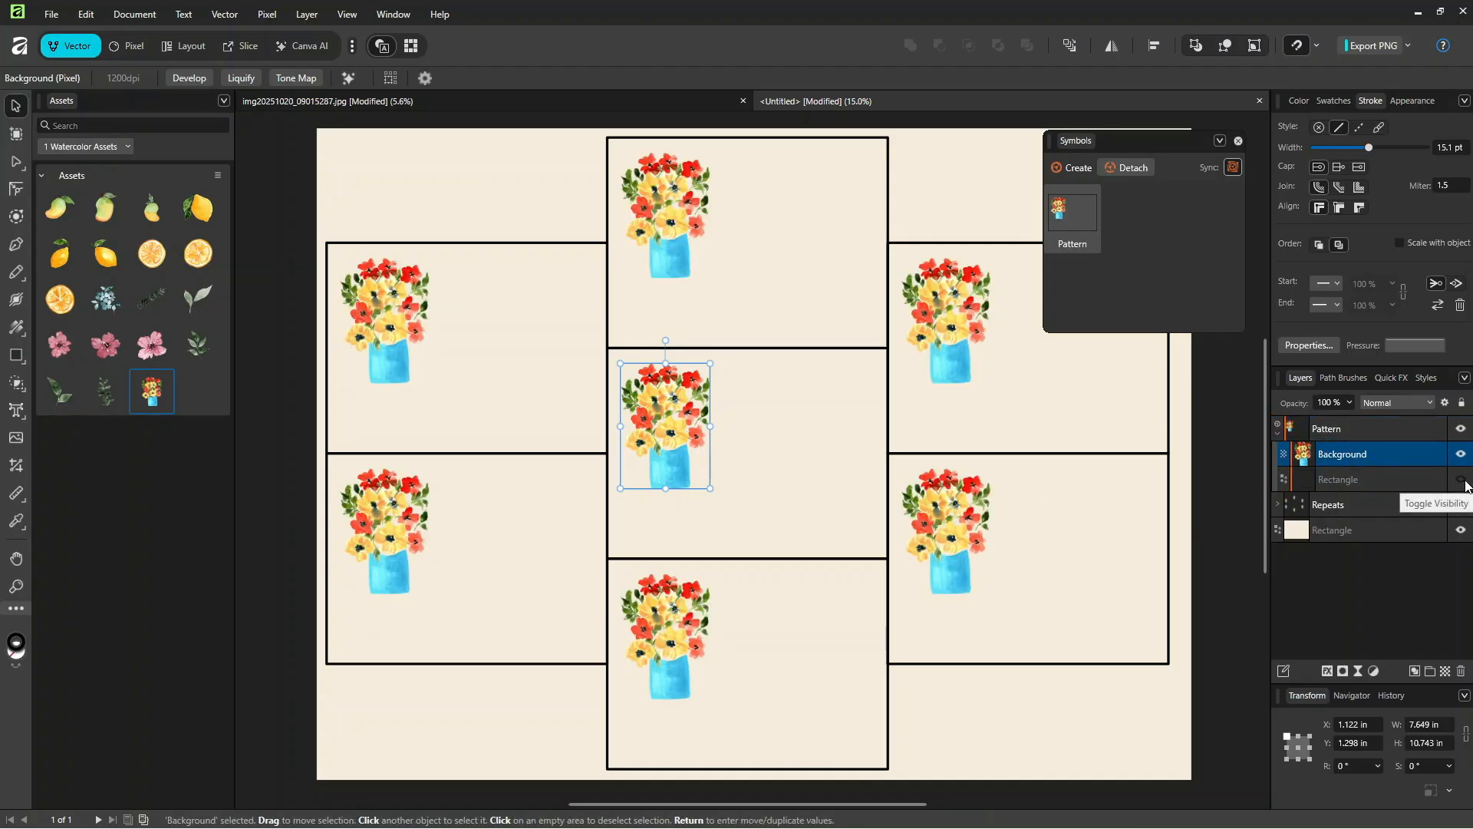
left_click(1461, 480)
left_click(1461, 479)
Step: Duplicate the vase to about X 10.8 in, Y 3.6 in within the centre tile and flip the copy horizontally
left_click_drag(670, 453, 771, 478)
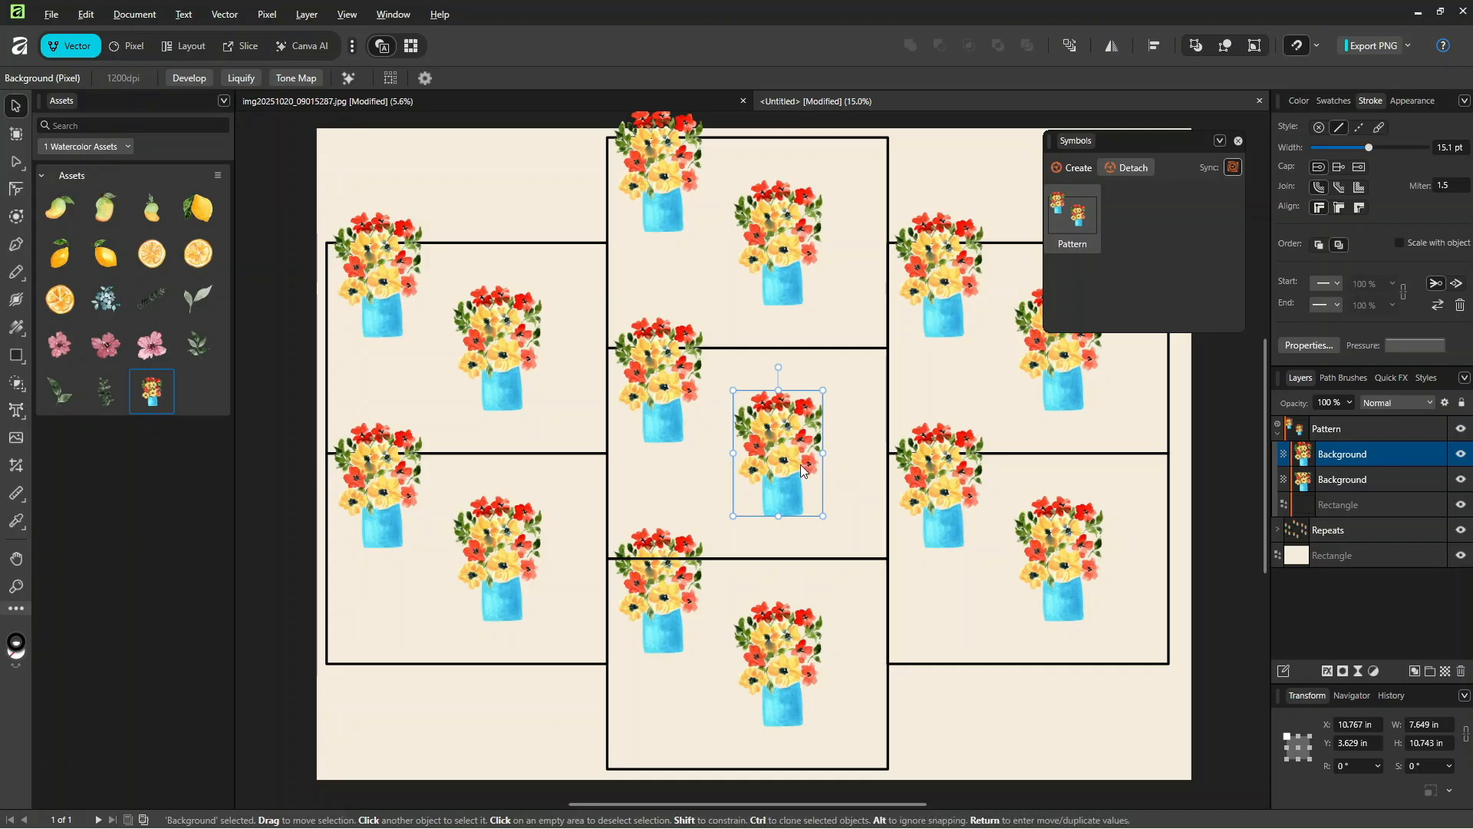
left_click(1111, 45)
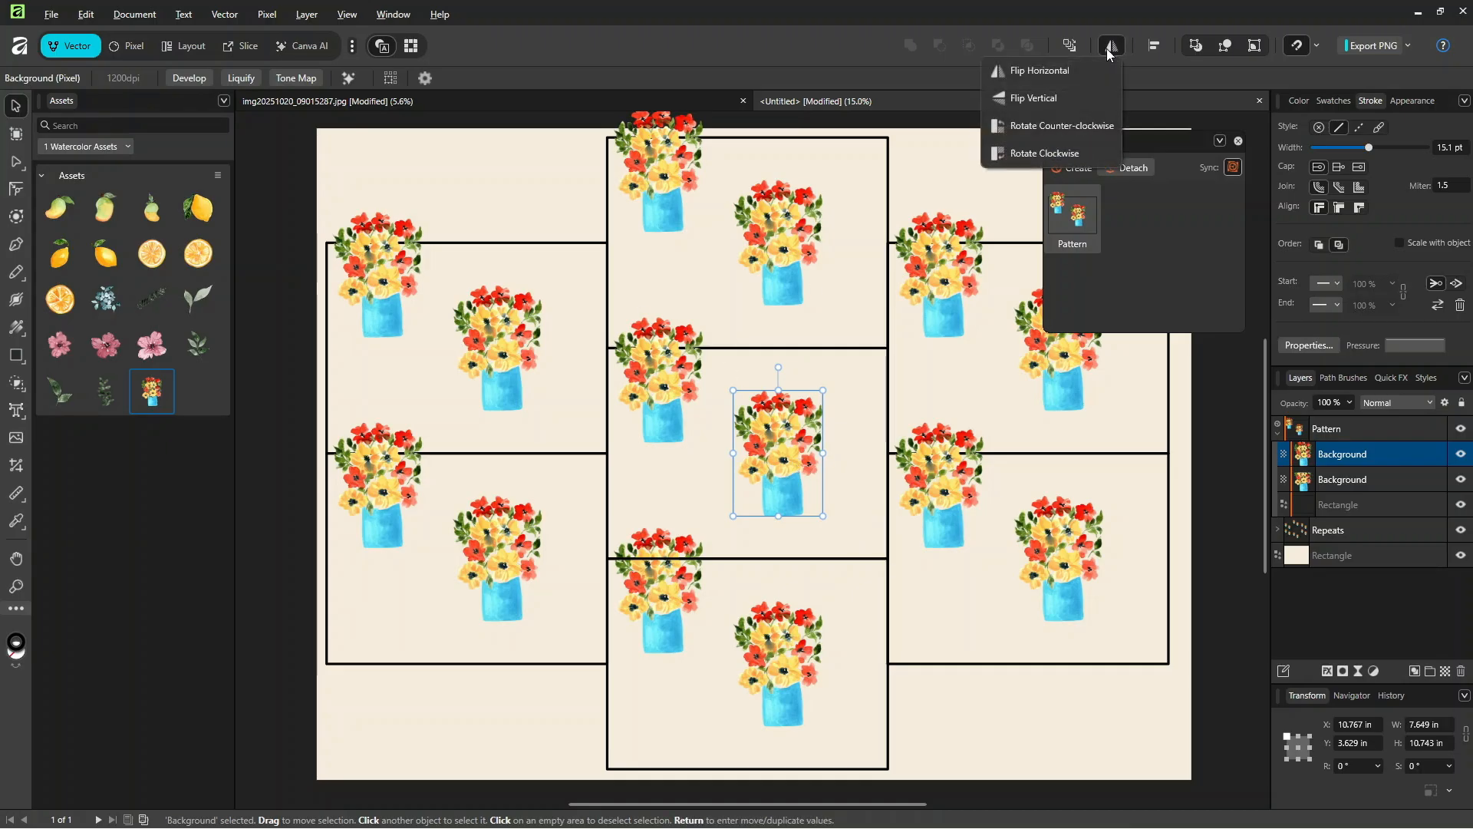
left_click(1071, 72)
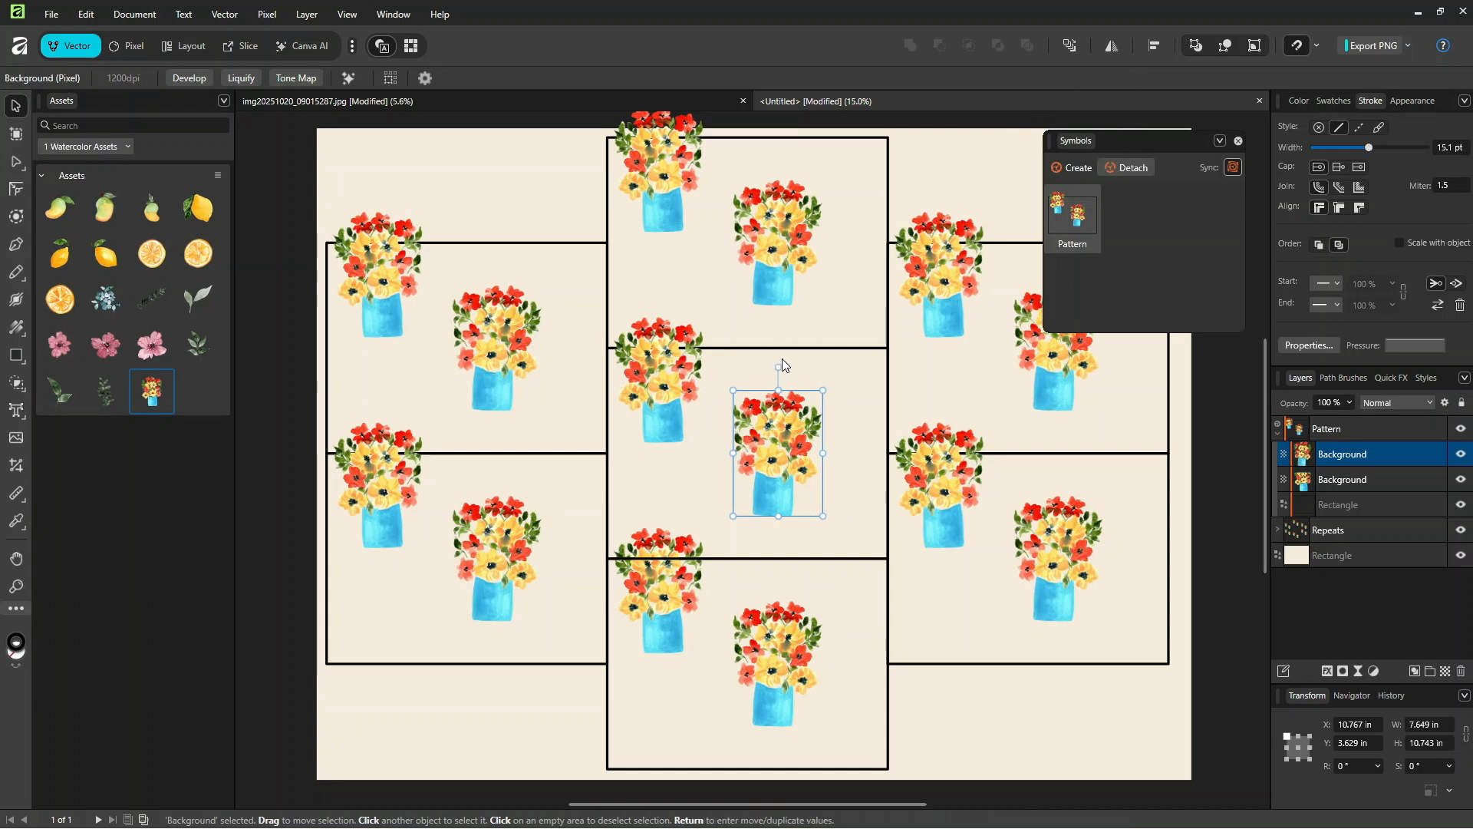
Step: Rotate the flipped vase copy to 4.9° and move it to about X 12 in, Y 5.4 in
left_click_drag(779, 365, 771, 367)
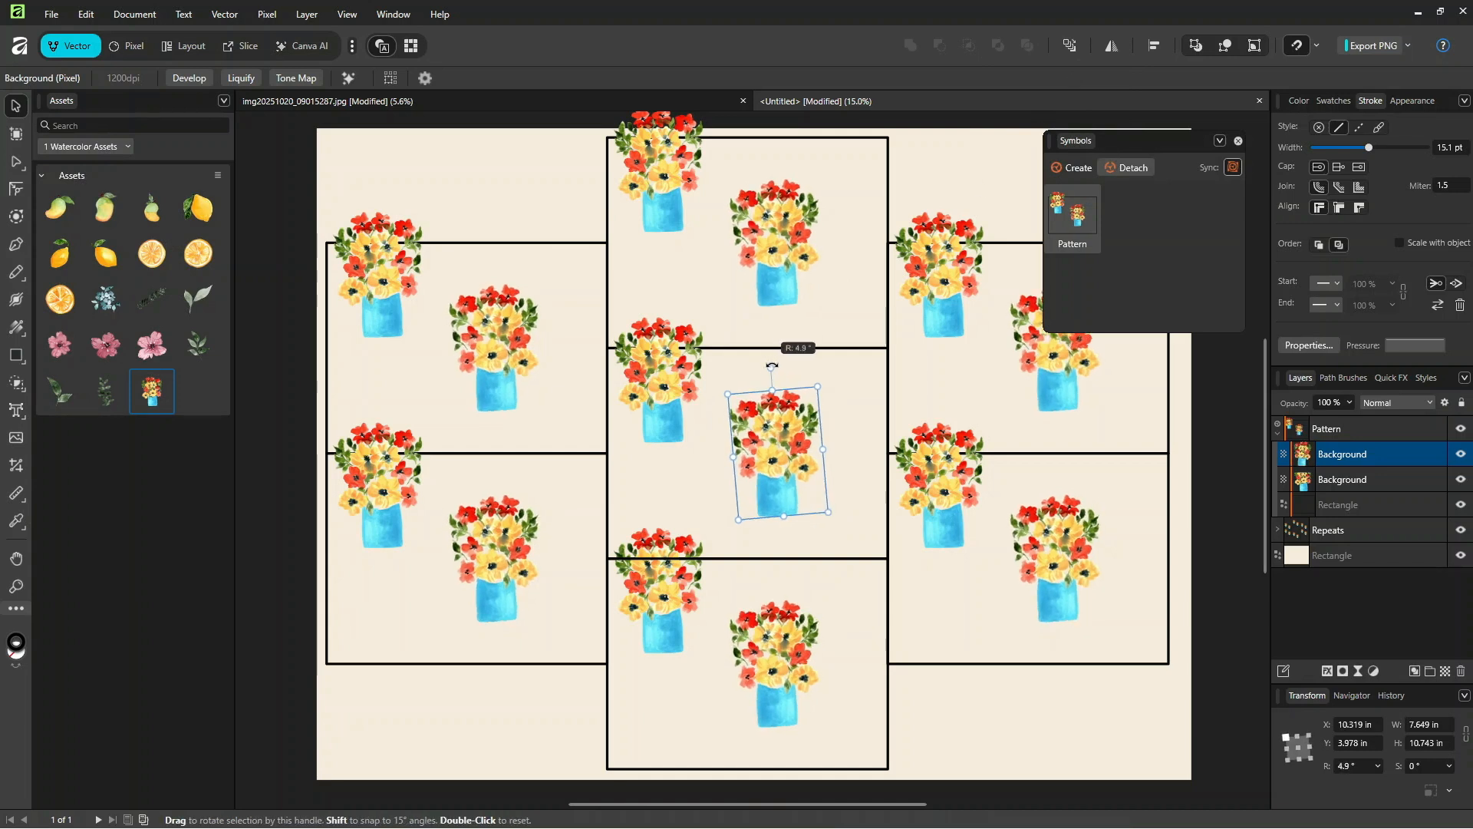
left_click_drag(809, 495, 812, 499)
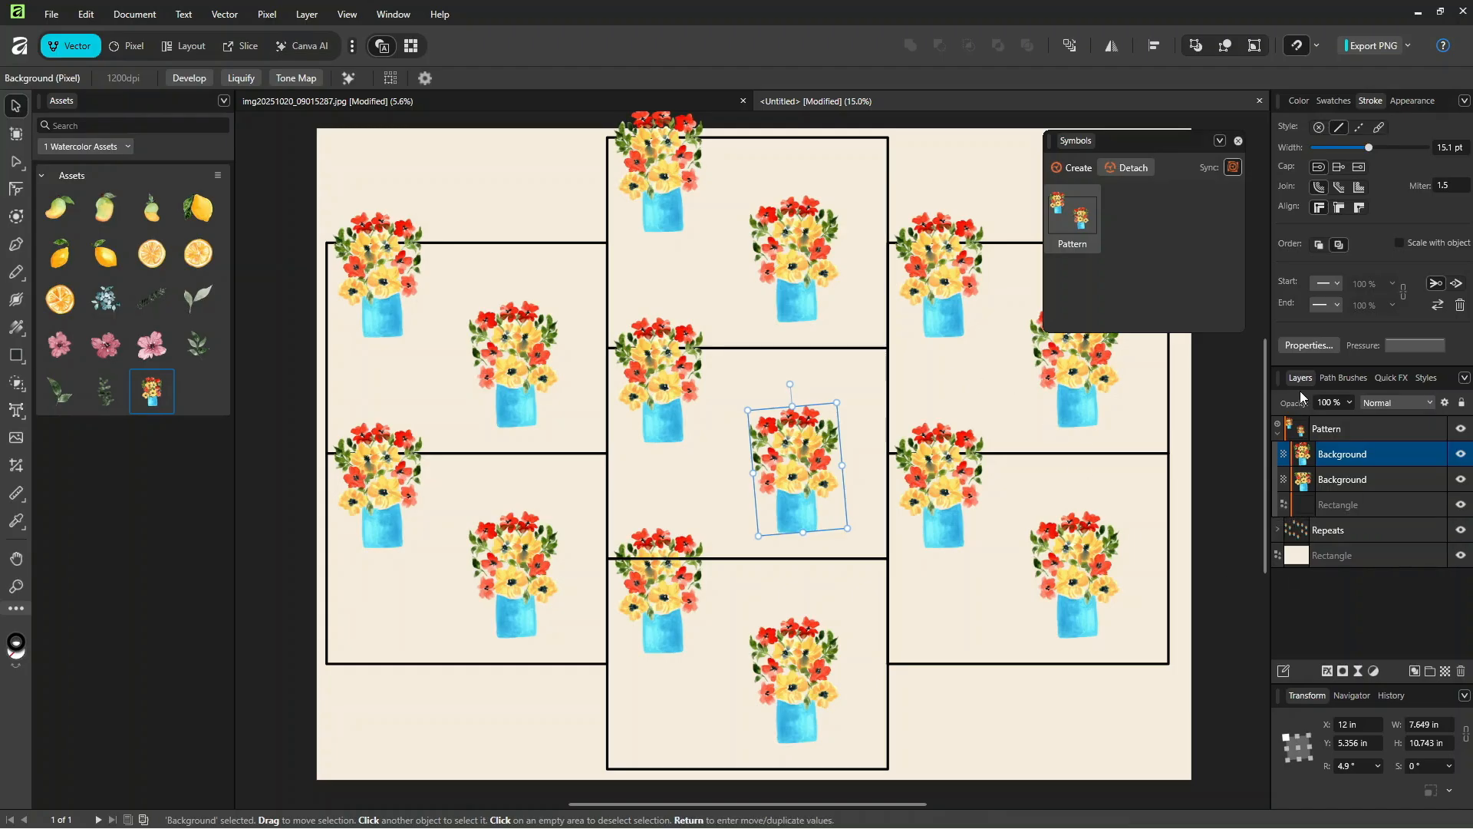
Step: Add an HSL adjustment for the flipped vase copy, keeping its settings clear of the artwork
key("ctrl+plus")
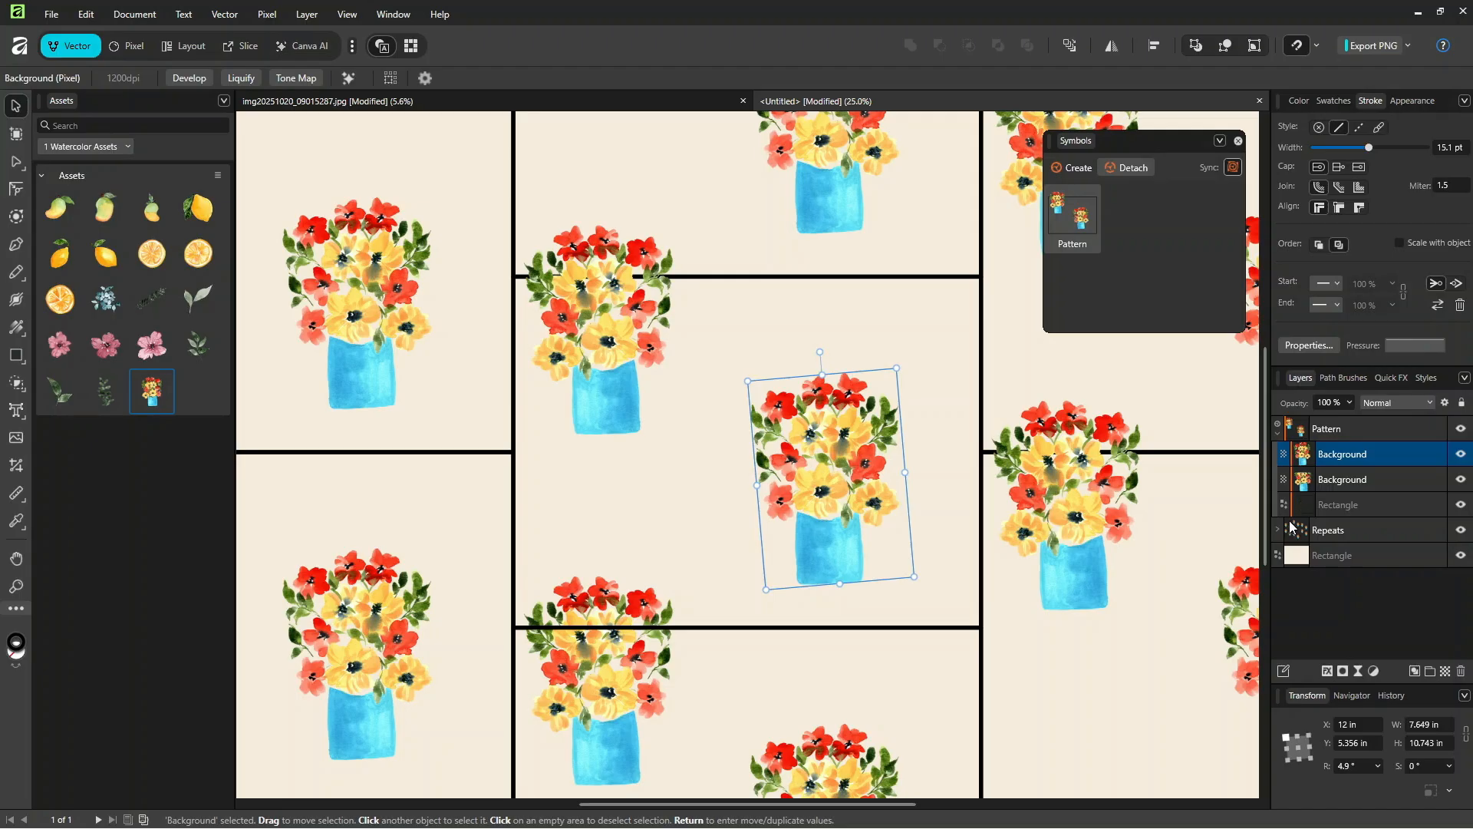
left_click(1374, 671)
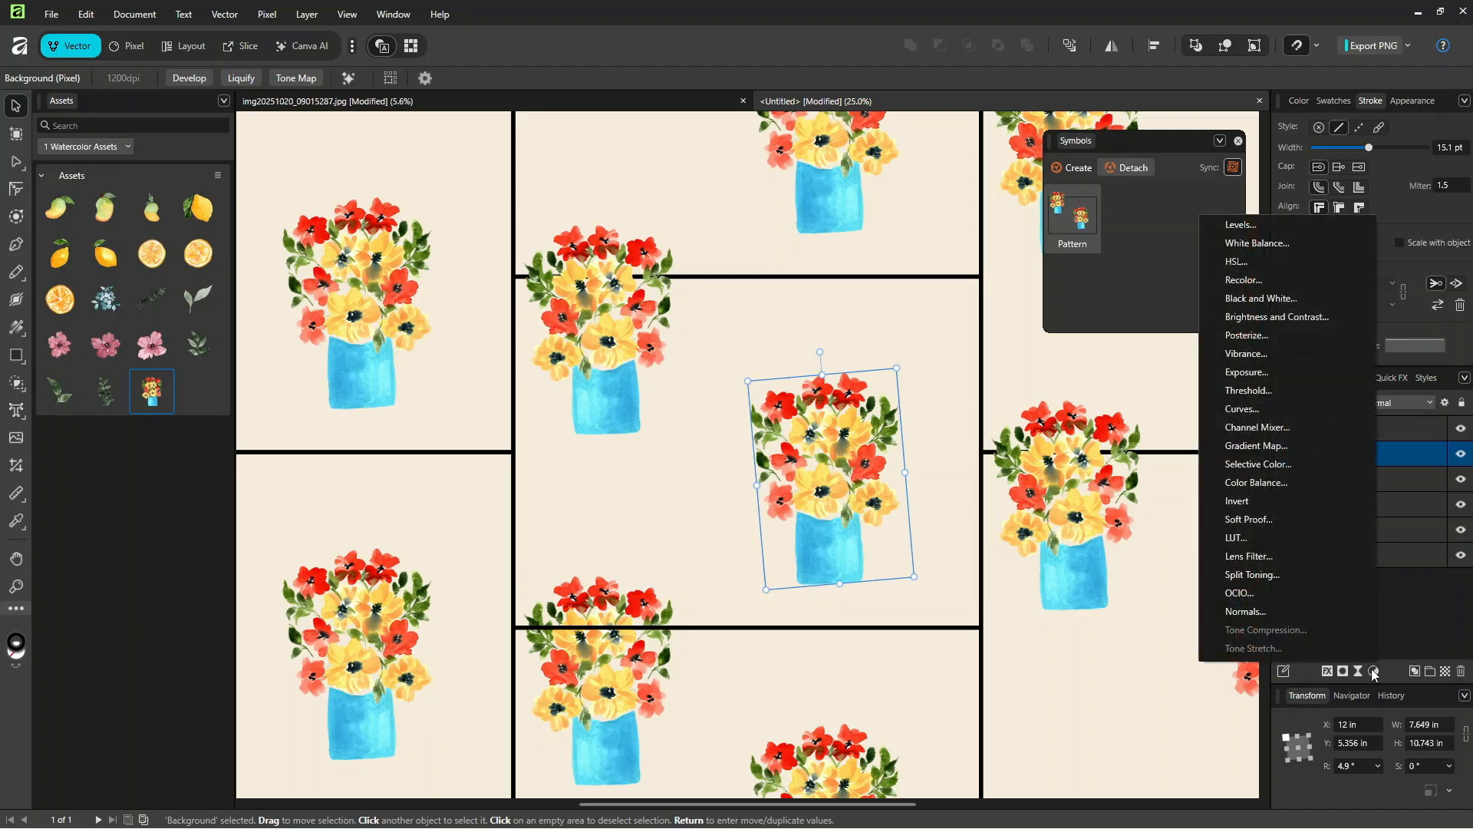
left_click(1235, 262)
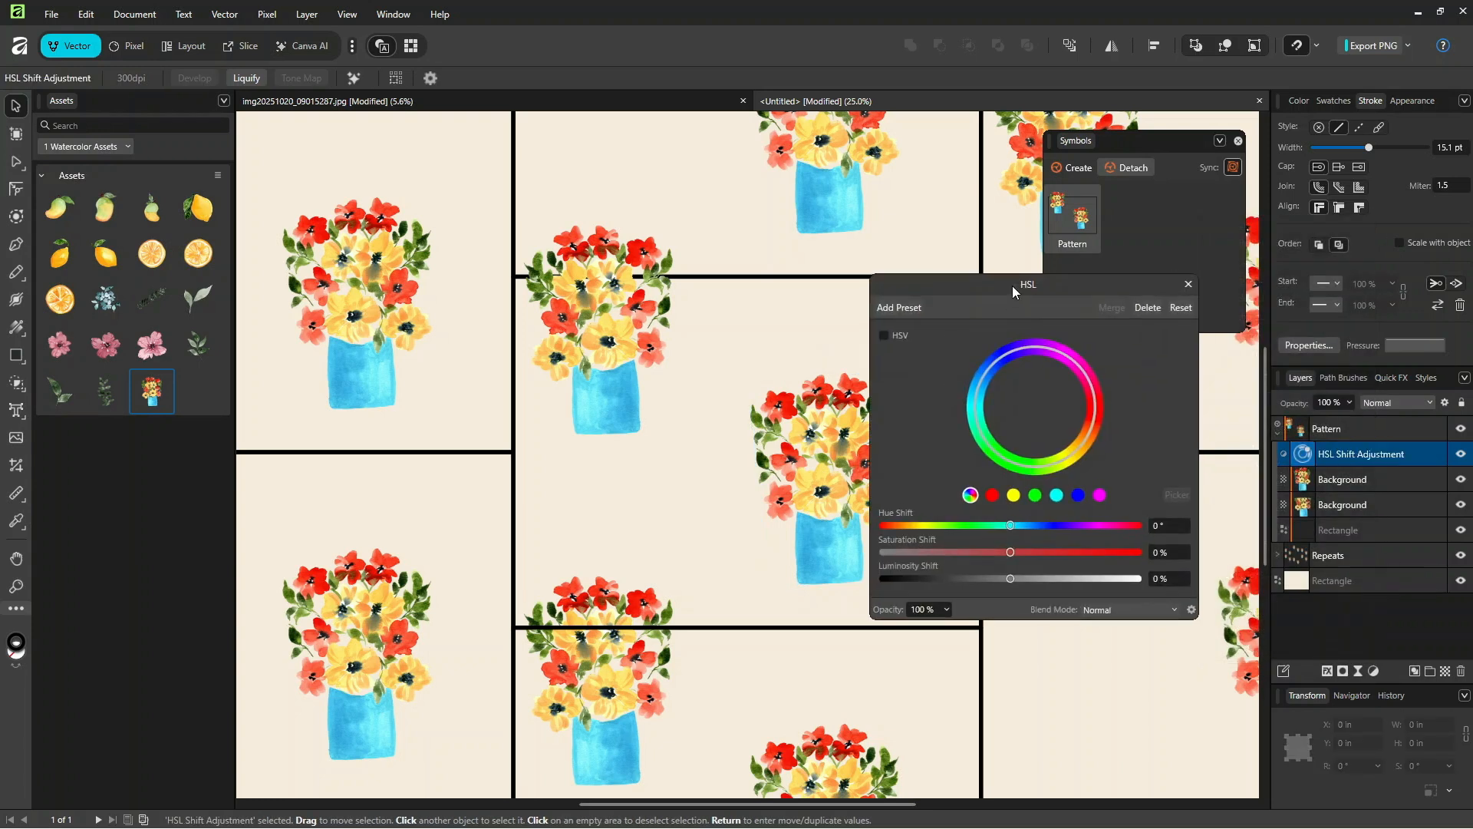
left_click_drag(984, 284, 1029, 207)
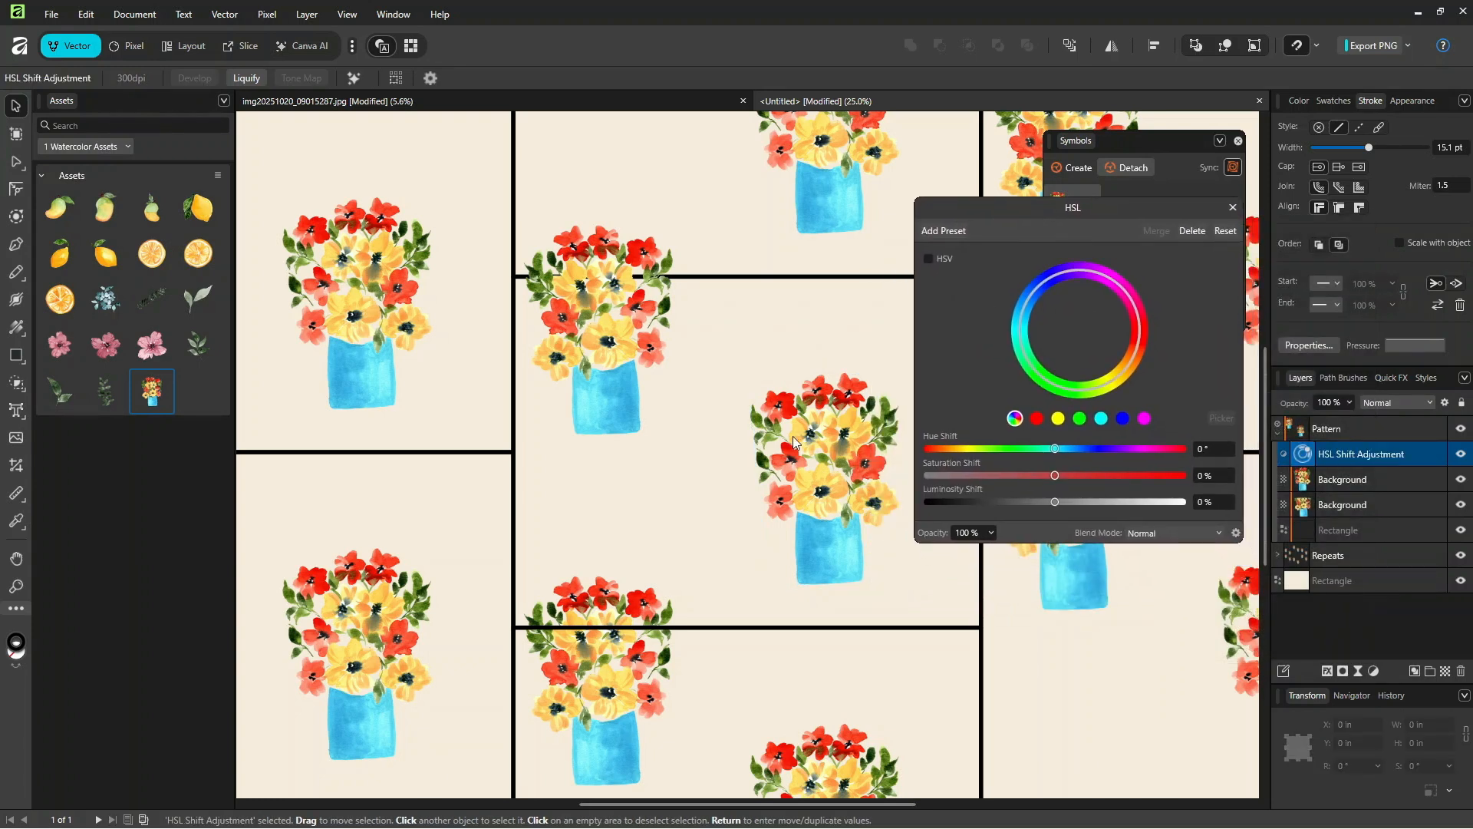
Step: Narrow the yellow range, shift it by 33.7° hue, 11% saturation and 13% luminosity, and nest the adjustment inside the flipped vase's layer
left_click(1059, 420)
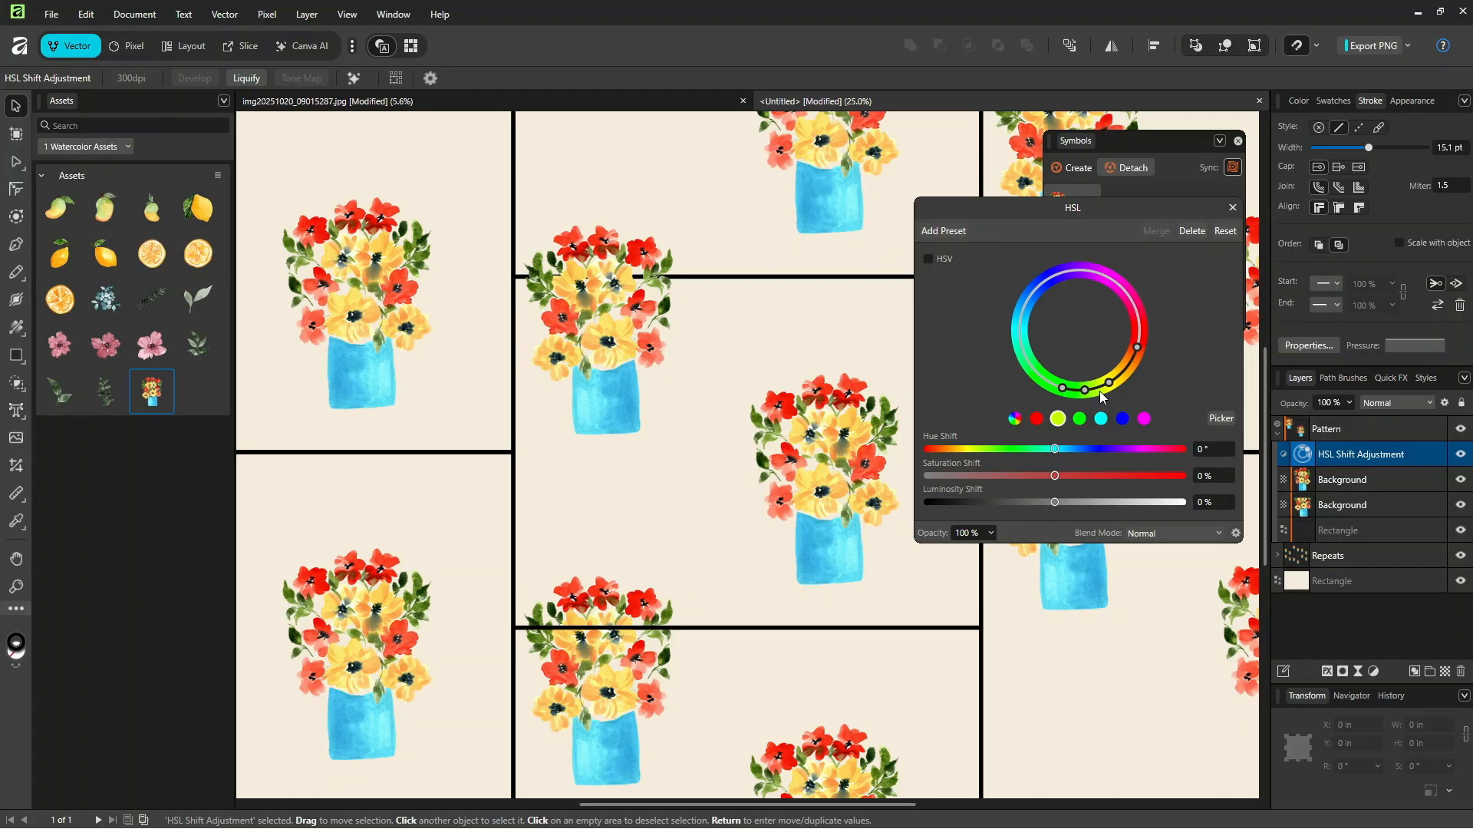
left_click_drag(1139, 353, 1137, 357)
left_click_drag(1062, 392, 1075, 394)
left_click_drag(1057, 446, 1079, 453)
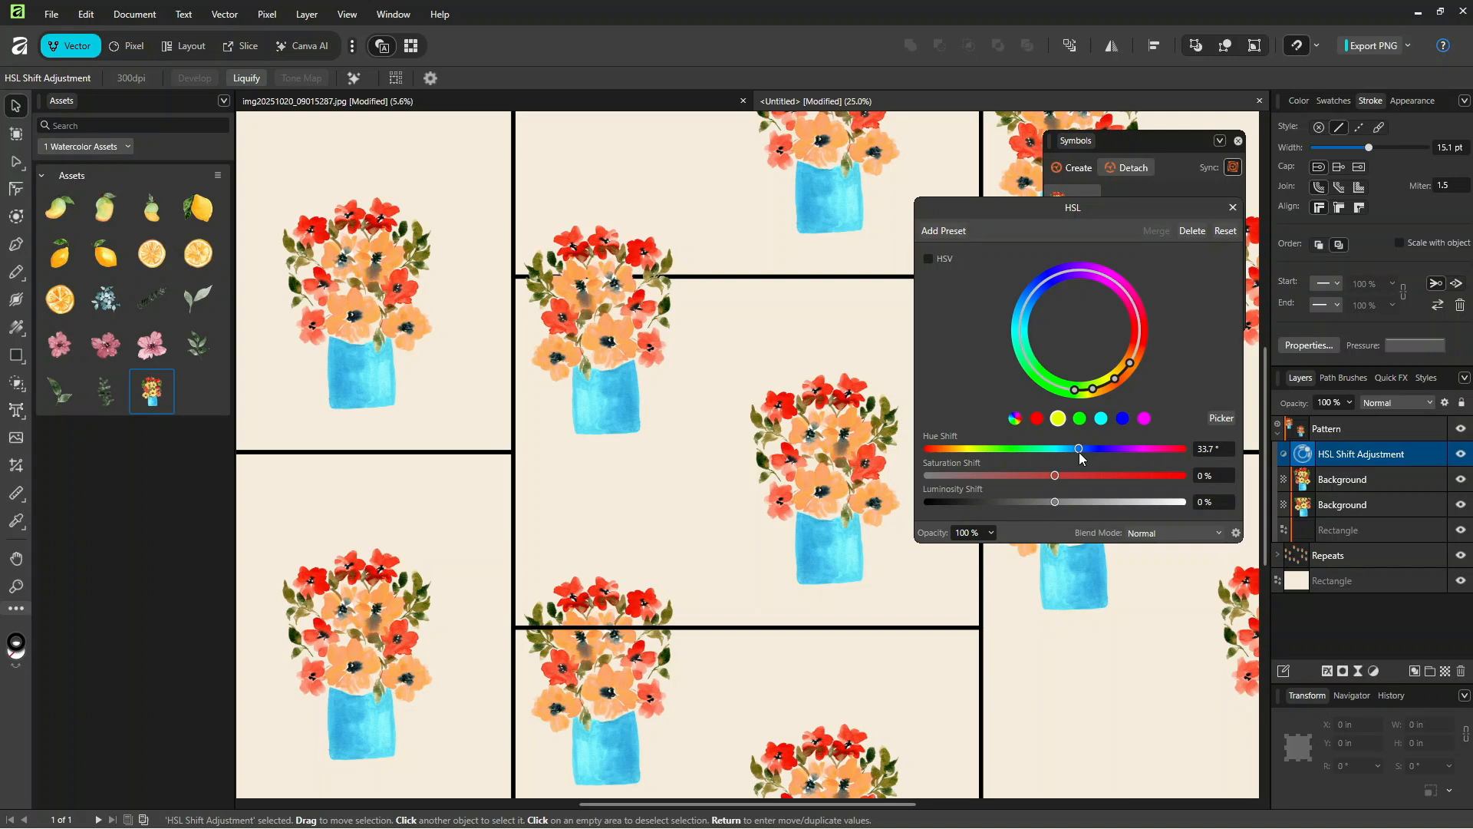
mouse_move(1065, 477)
left_mouse_down()
mouse_move(1108, 477)
mouse_move(1075, 477)
left_mouse_up()
left_click_drag(1057, 502, 1074, 502)
left_click_drag(1364, 453, 1384, 478)
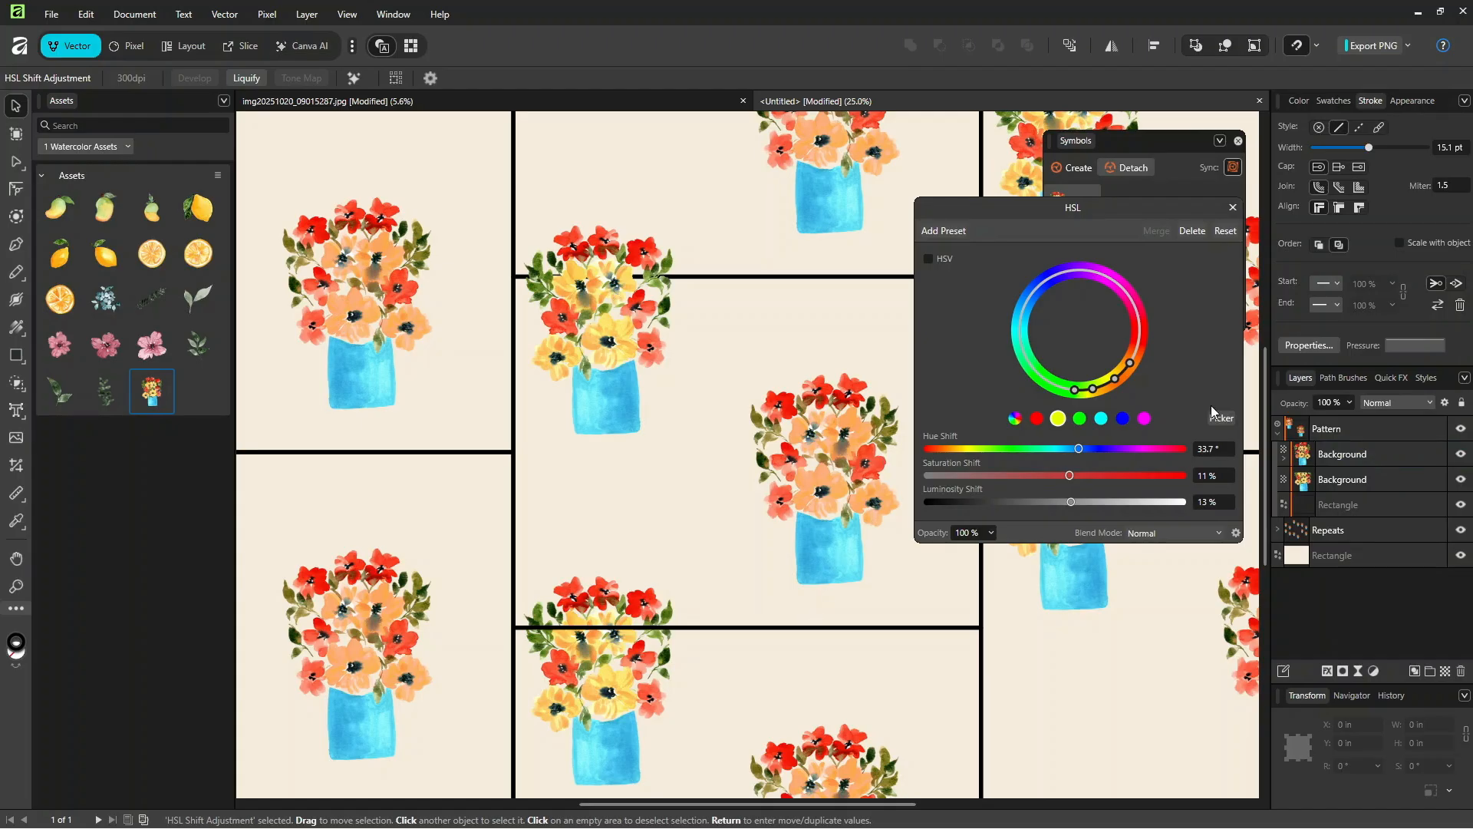
left_click(1284, 454)
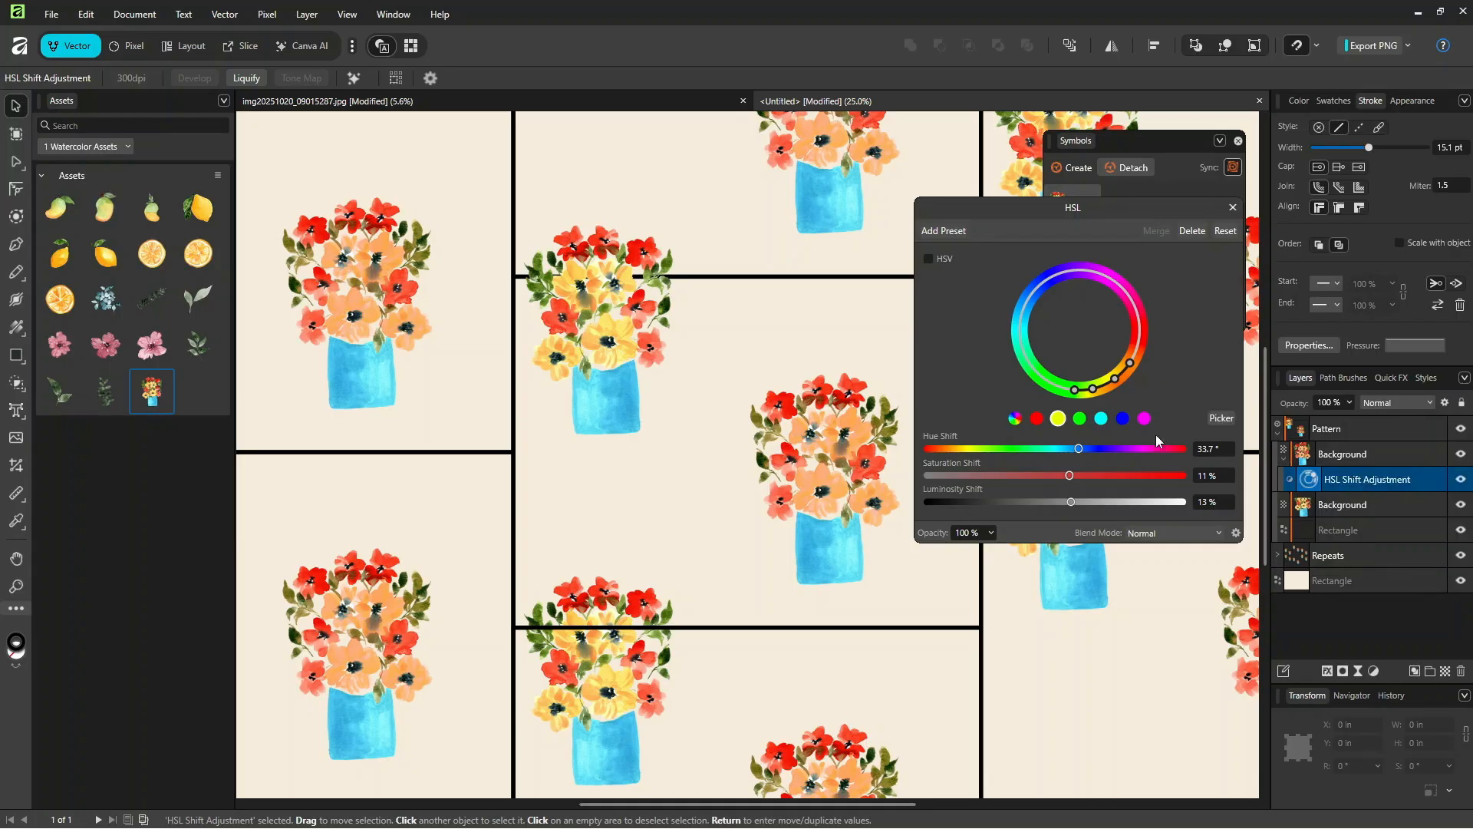
Step: Adjust the cyan range towards blue and set its hue shift to 18.5°, saturation to -14% and luminosity to 30%
left_click(1102, 419)
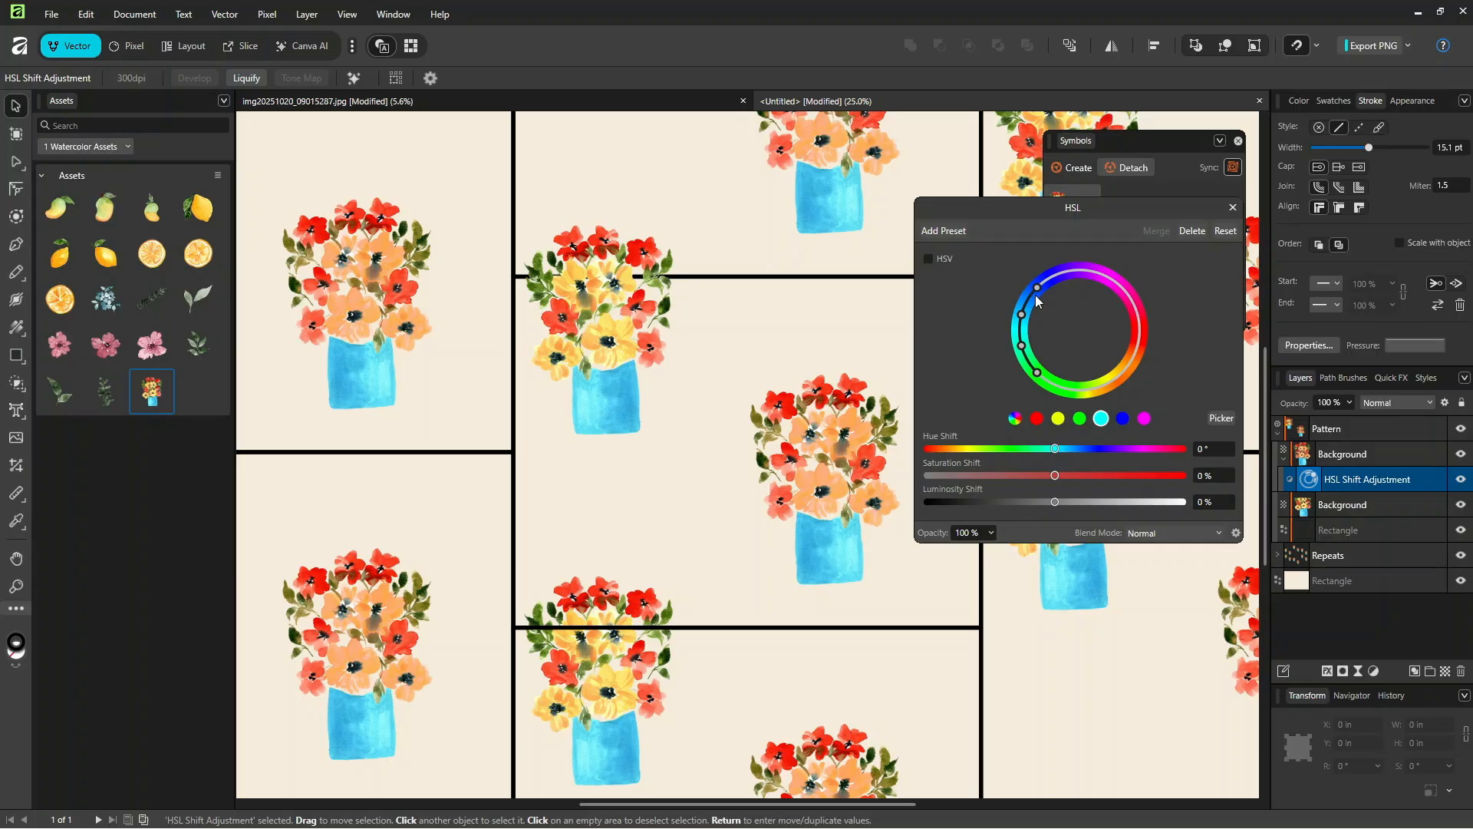
mouse_move(1039, 287)
left_mouse_down()
mouse_move(1049, 277)
mouse_move(1025, 309)
mouse_move(1028, 356)
mouse_move(1030, 297)
left_mouse_up()
left_click_drag(1056, 448, 1066, 449)
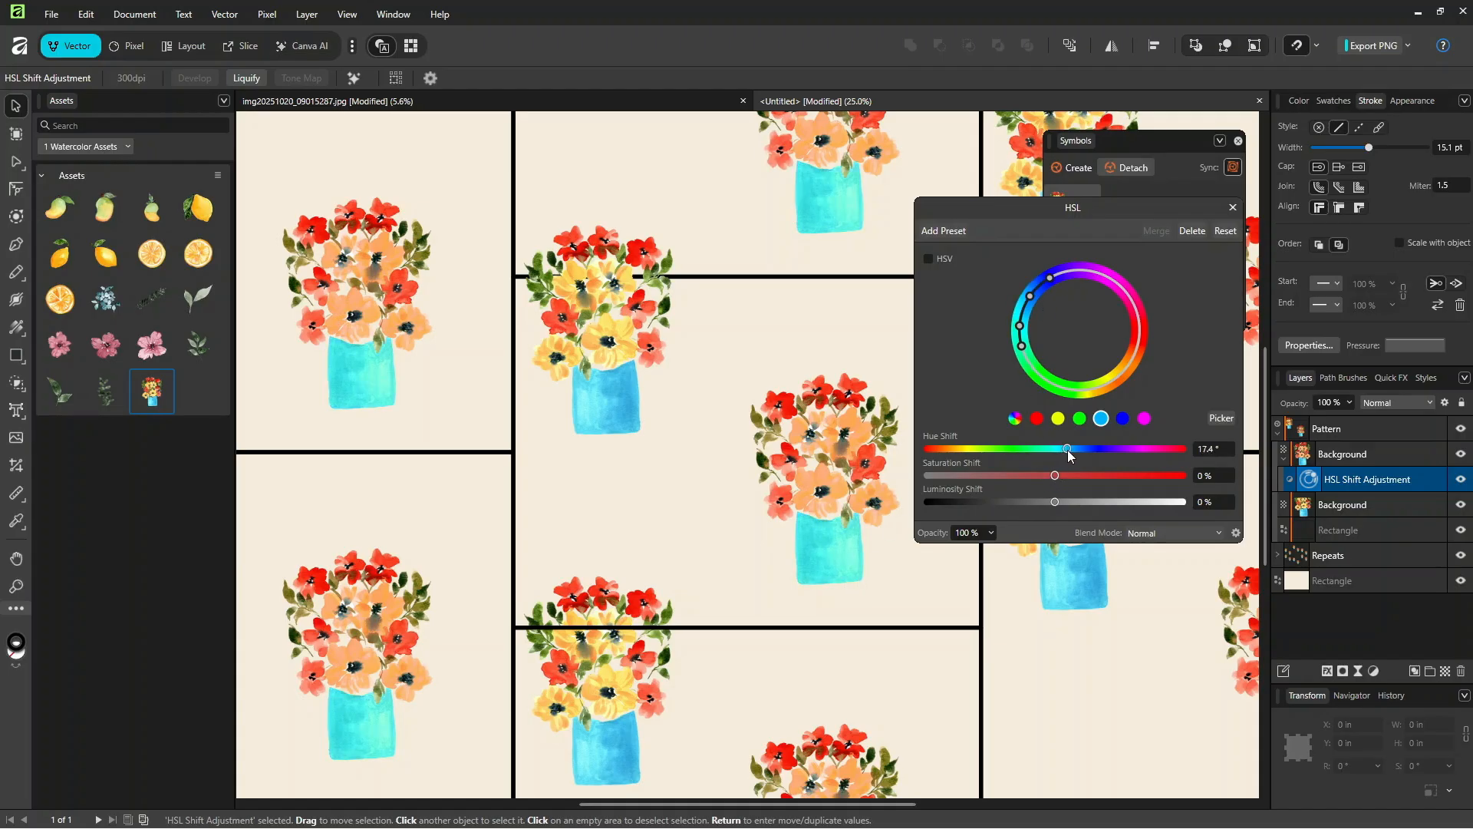
left_click_drag(1067, 450, 1089, 476)
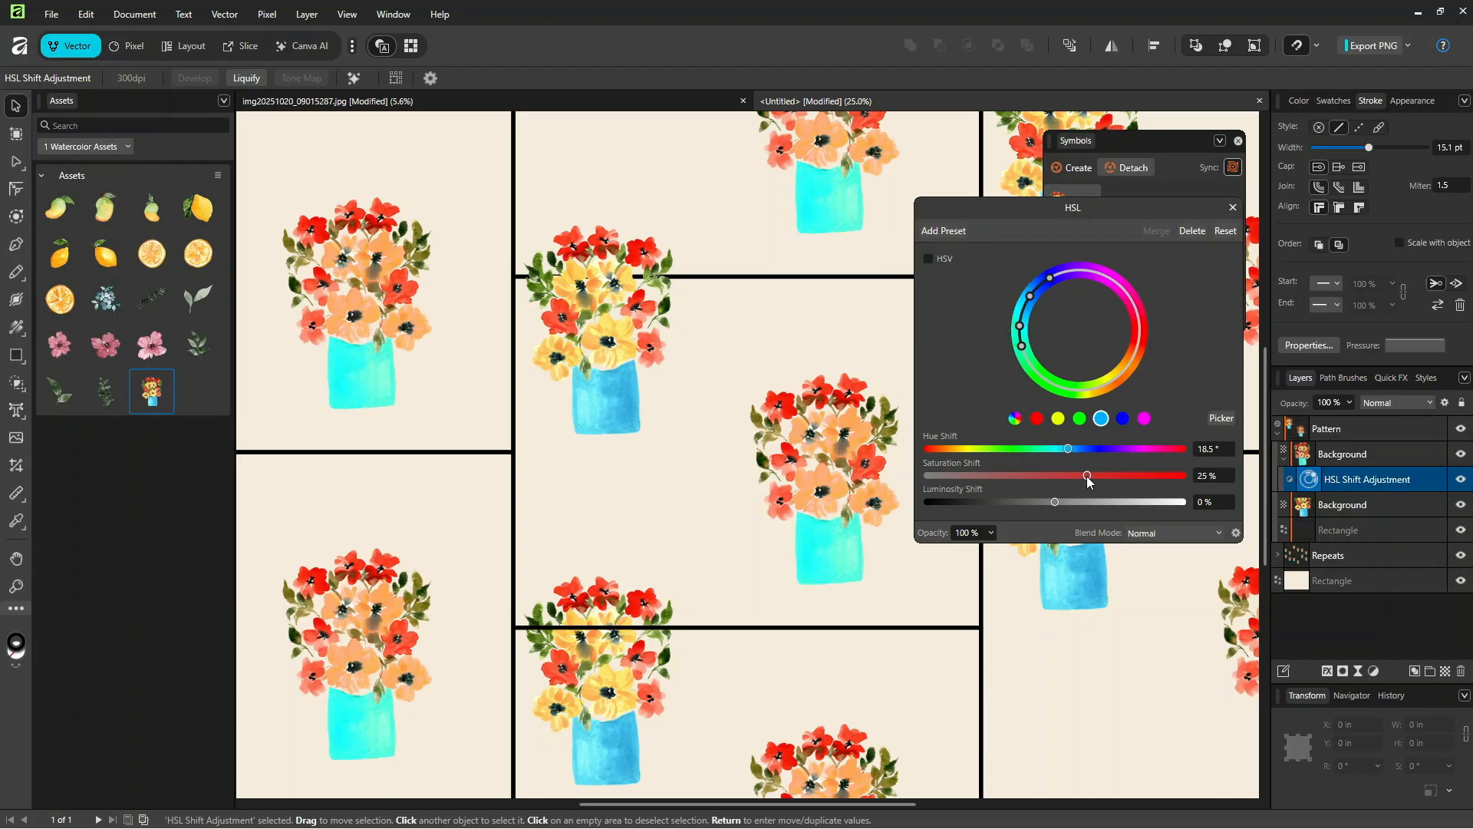
left_click_drag(1056, 504, 1025, 500)
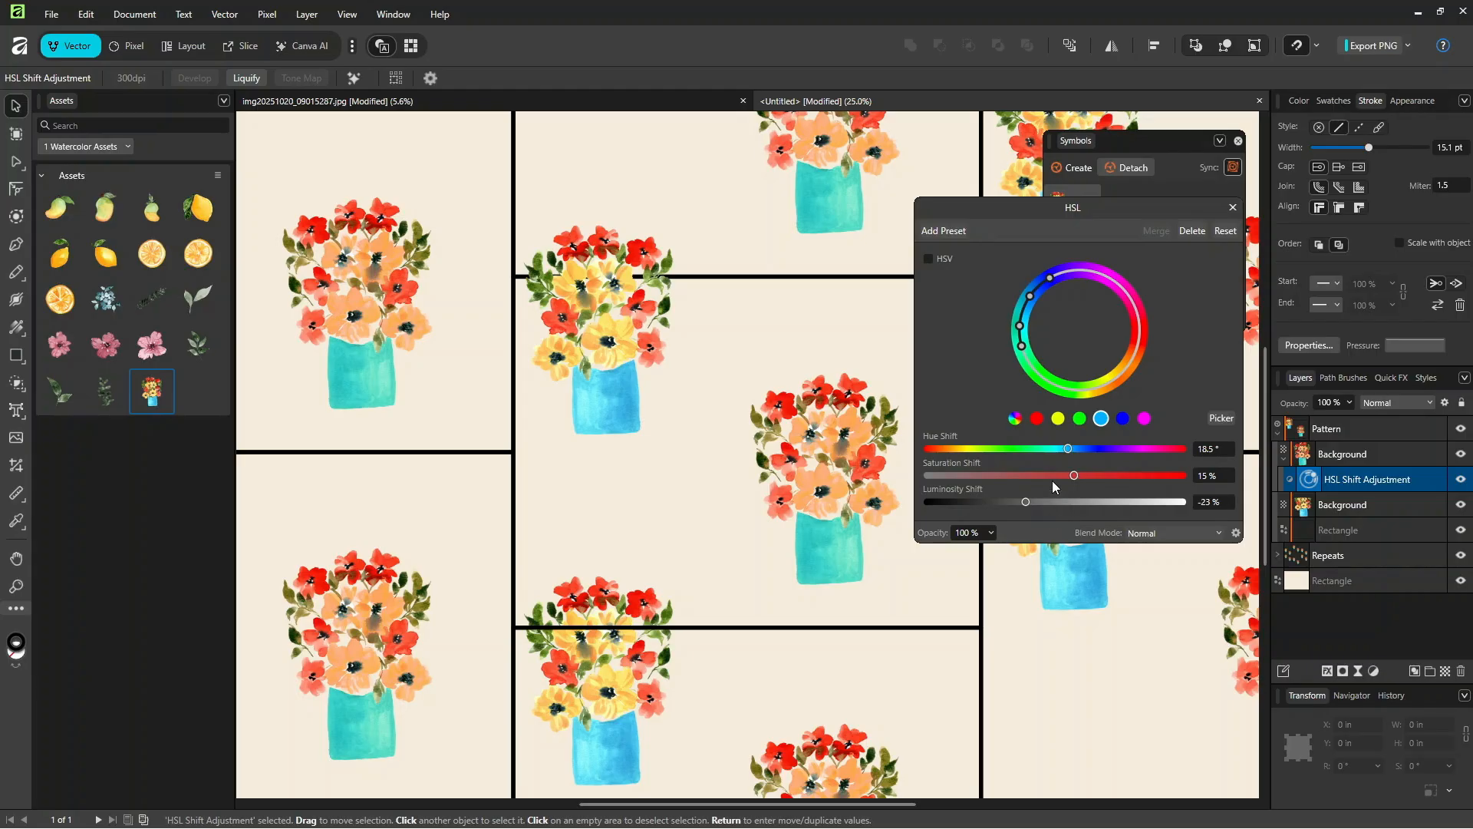
mouse_move(1096, 473)
left_mouse_down()
mouse_move(1130, 471)
mouse_move(1071, 469)
left_mouse_up()
left_click_drag(1024, 502, 1040, 504)
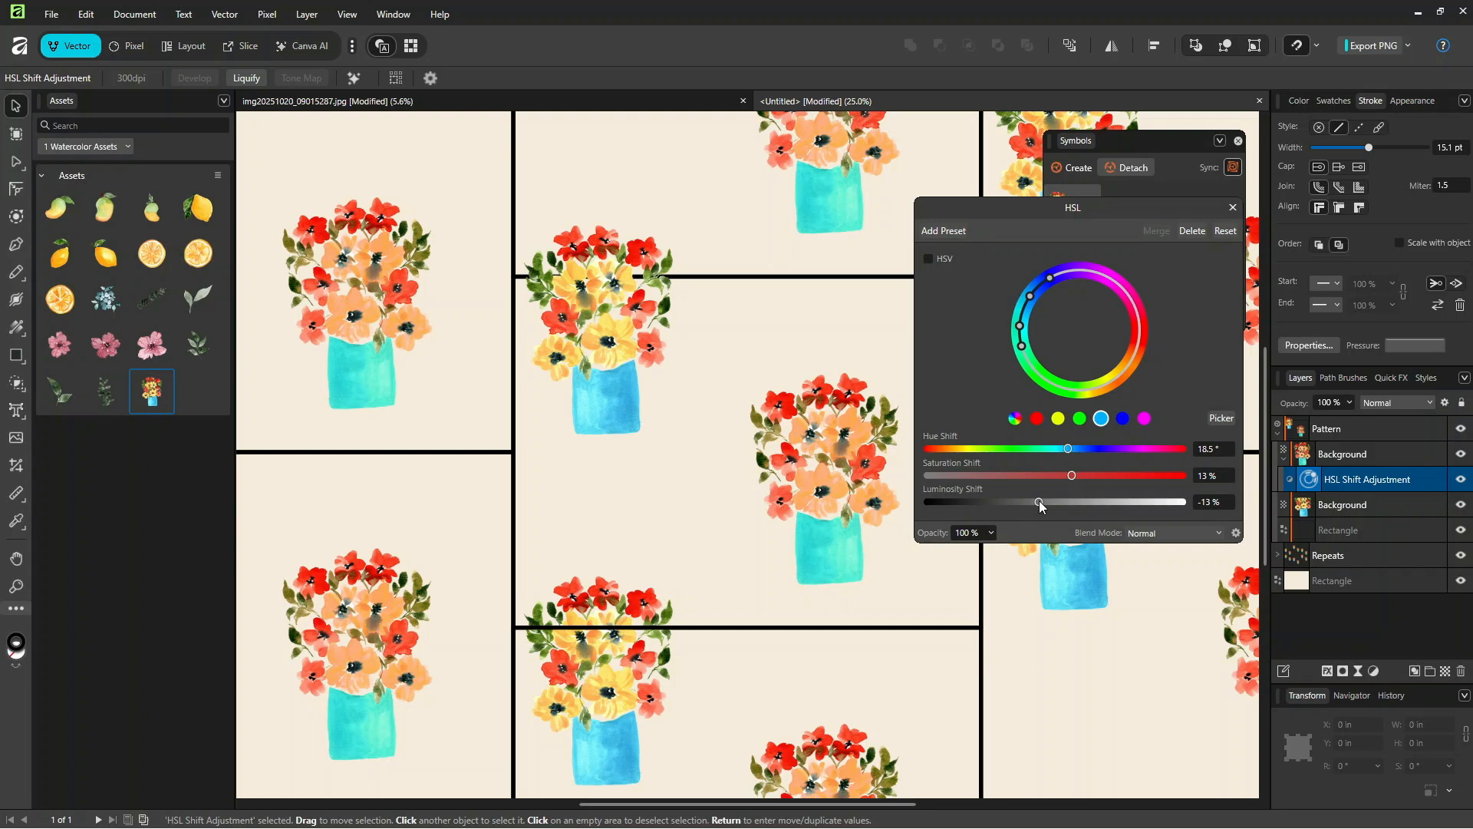
left_click_drag(1037, 505, 1037, 471)
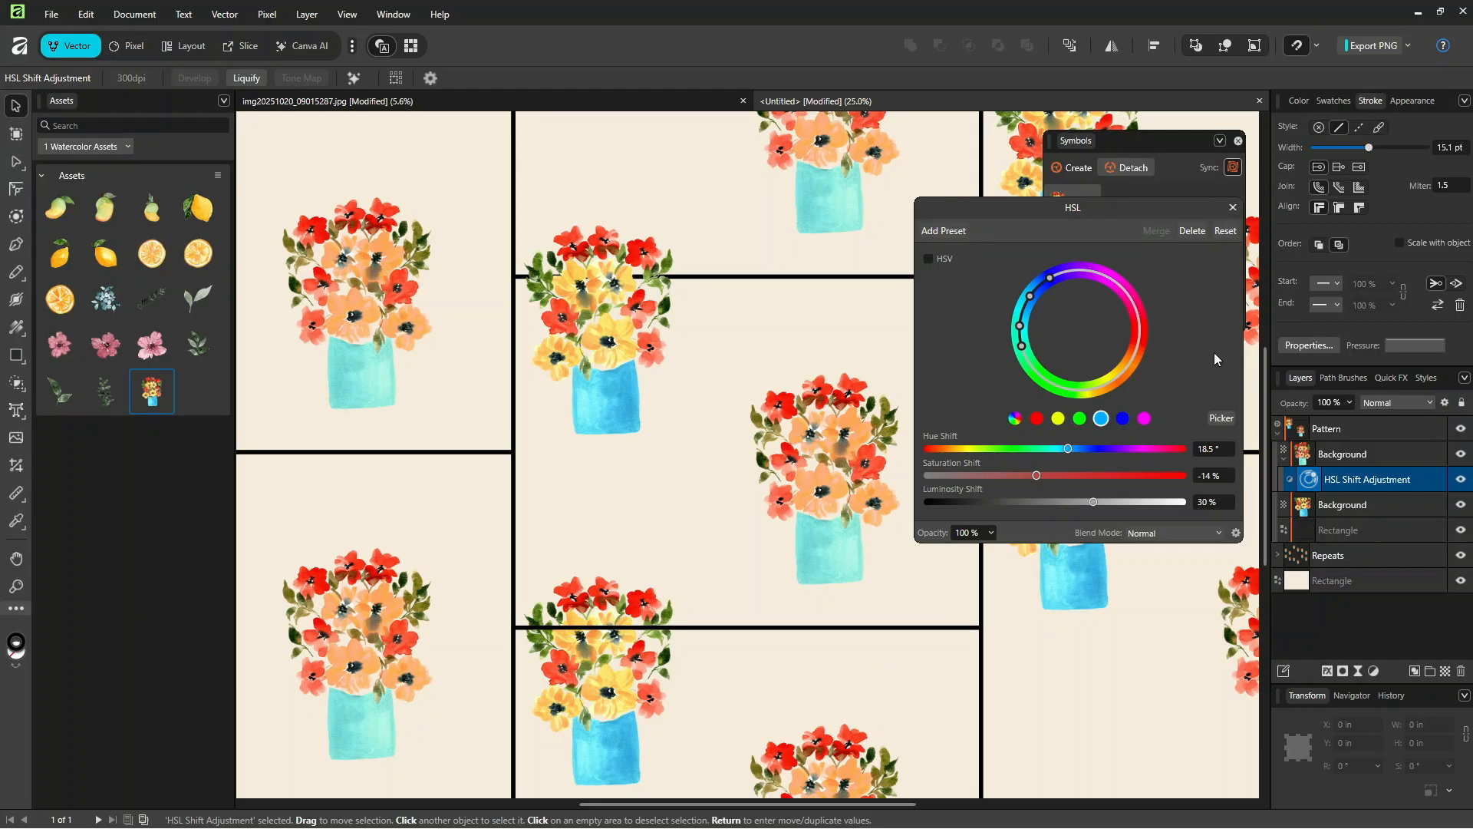
left_click(1232, 207)
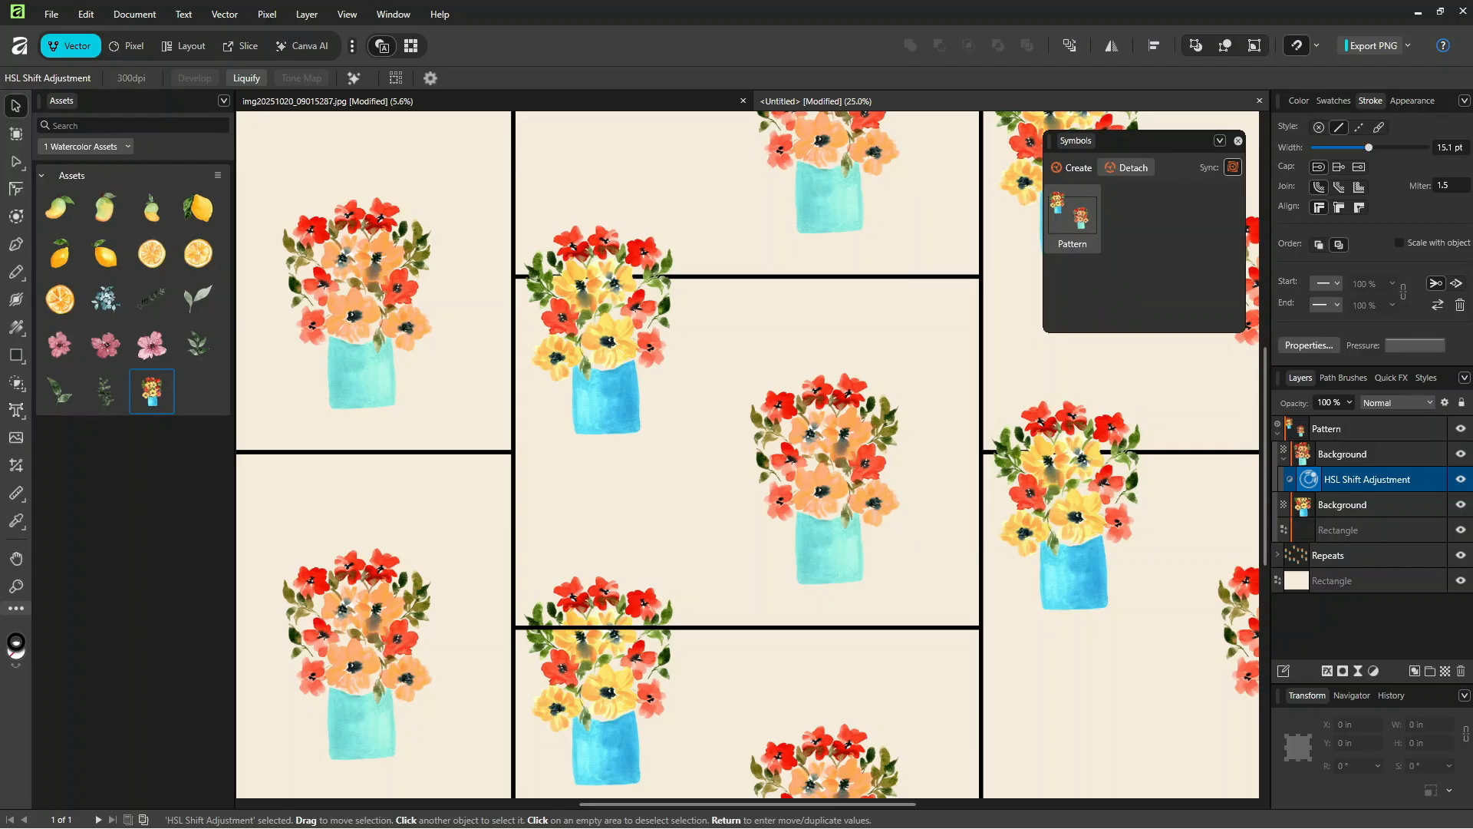
Step: Hide the Pattern symbol's outline rectangle temporarily and preview the whole repeat
left_click(1461, 529)
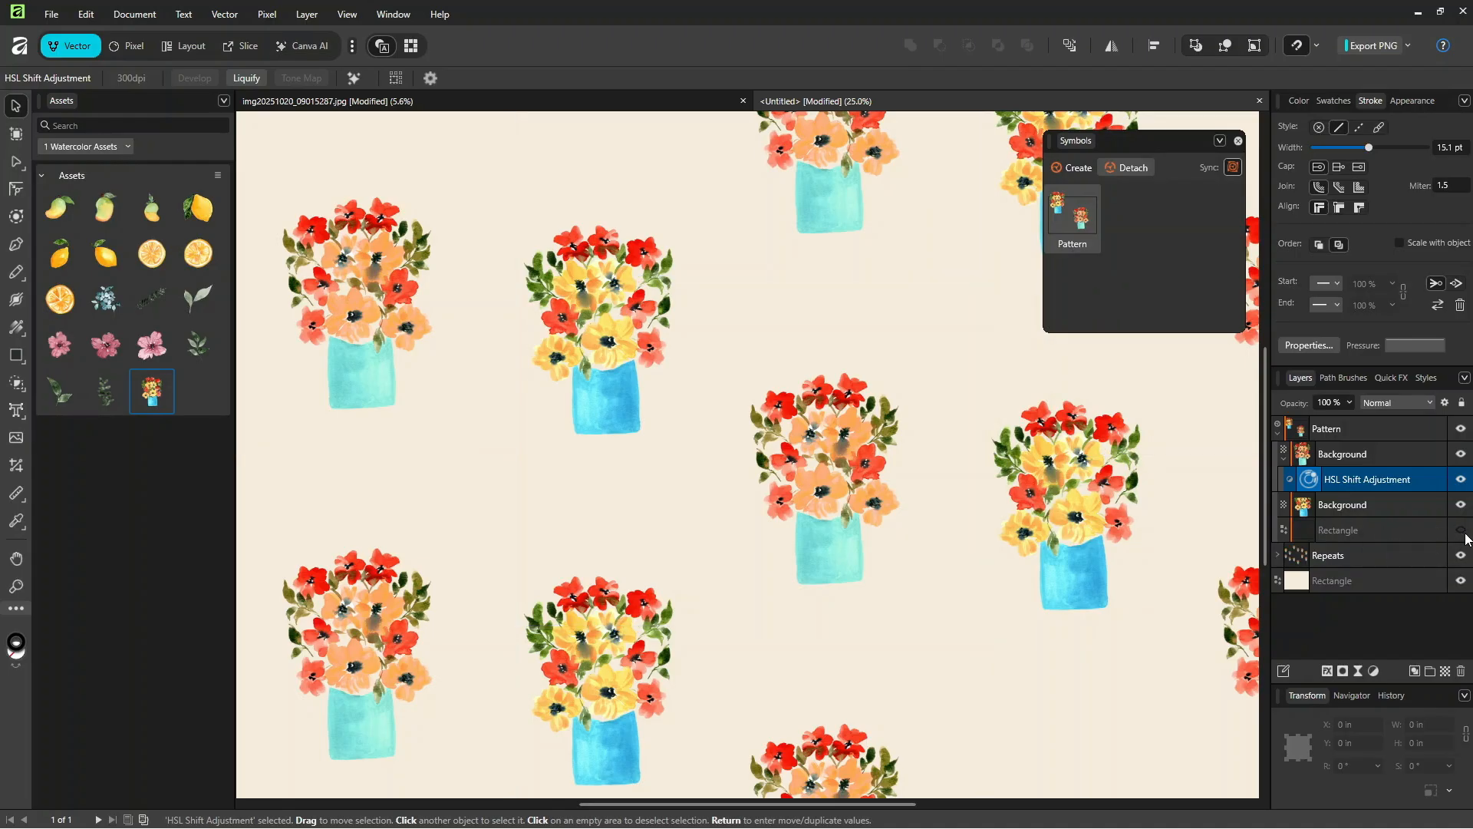
key("ctrl+minus")
key("ctrl+minus")
key("ctrl+minus")
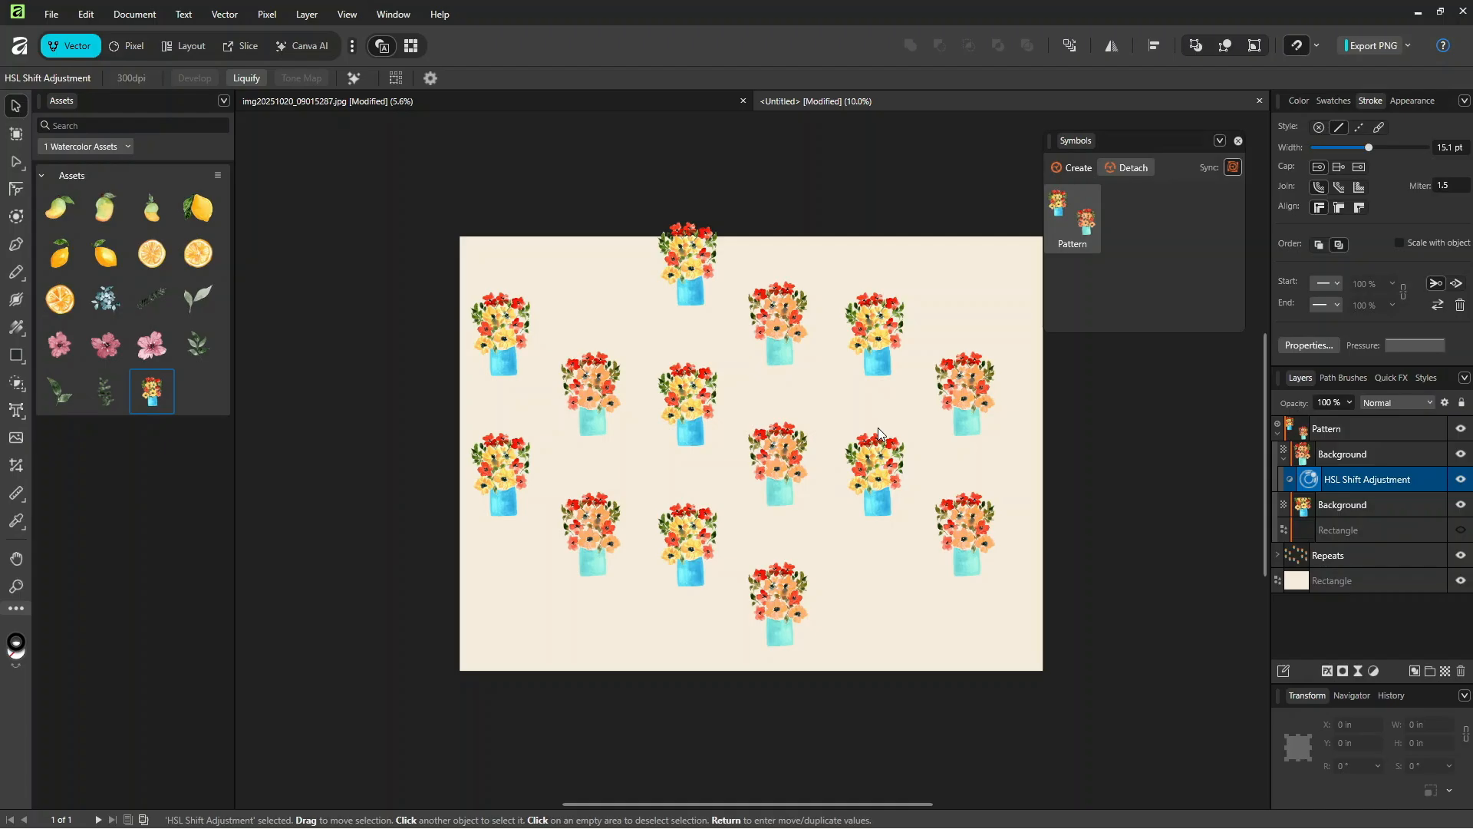
scroll(878, 427, "up", 3)
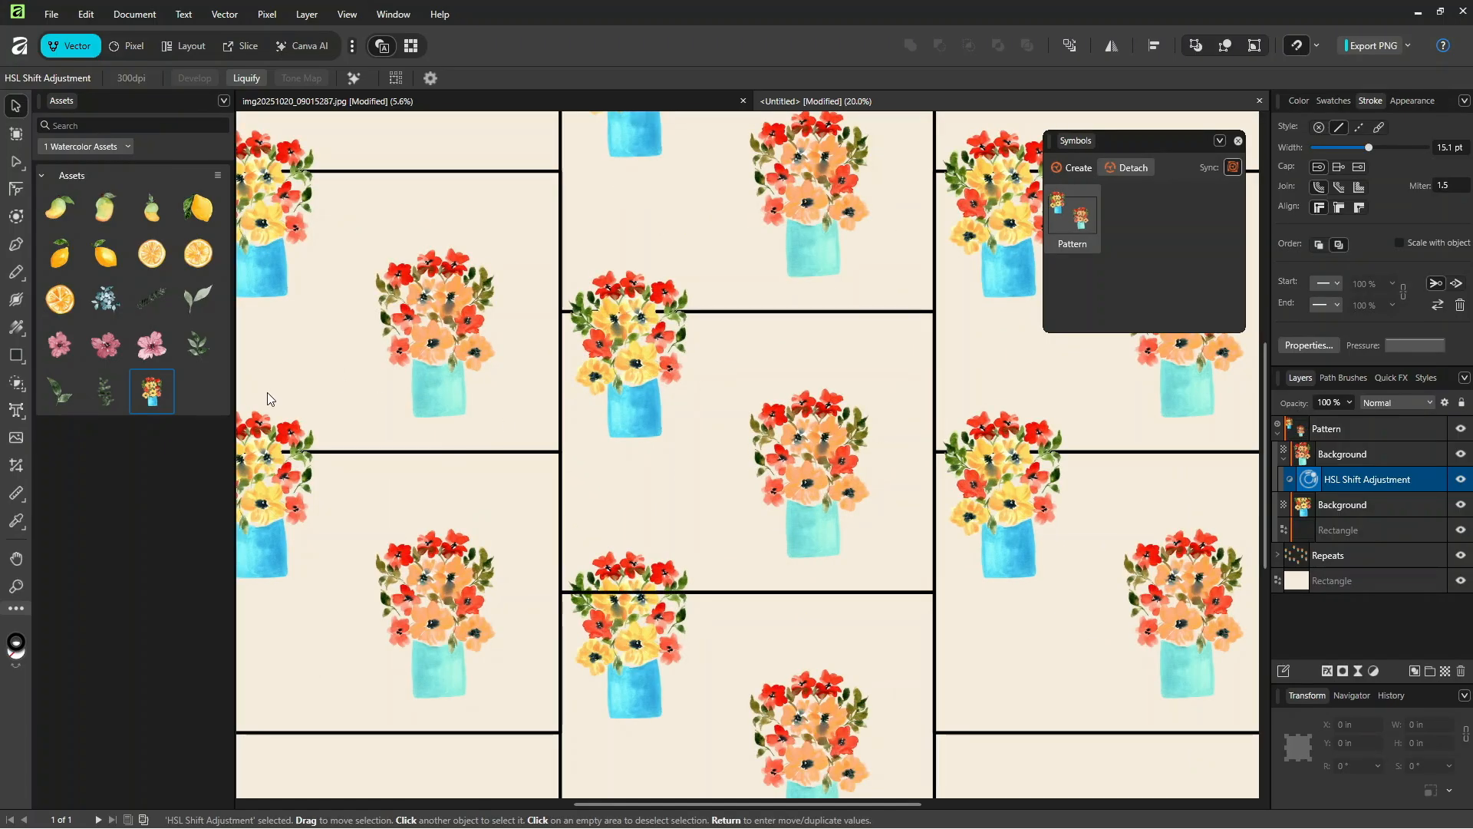
Step: Place the first mango asset inside the Pattern symbol, scale it to about 3.9 in wide and set it between the two vases
left_click_drag(81, 227, 782, 347)
left_click_drag(1341, 480, 1344, 429)
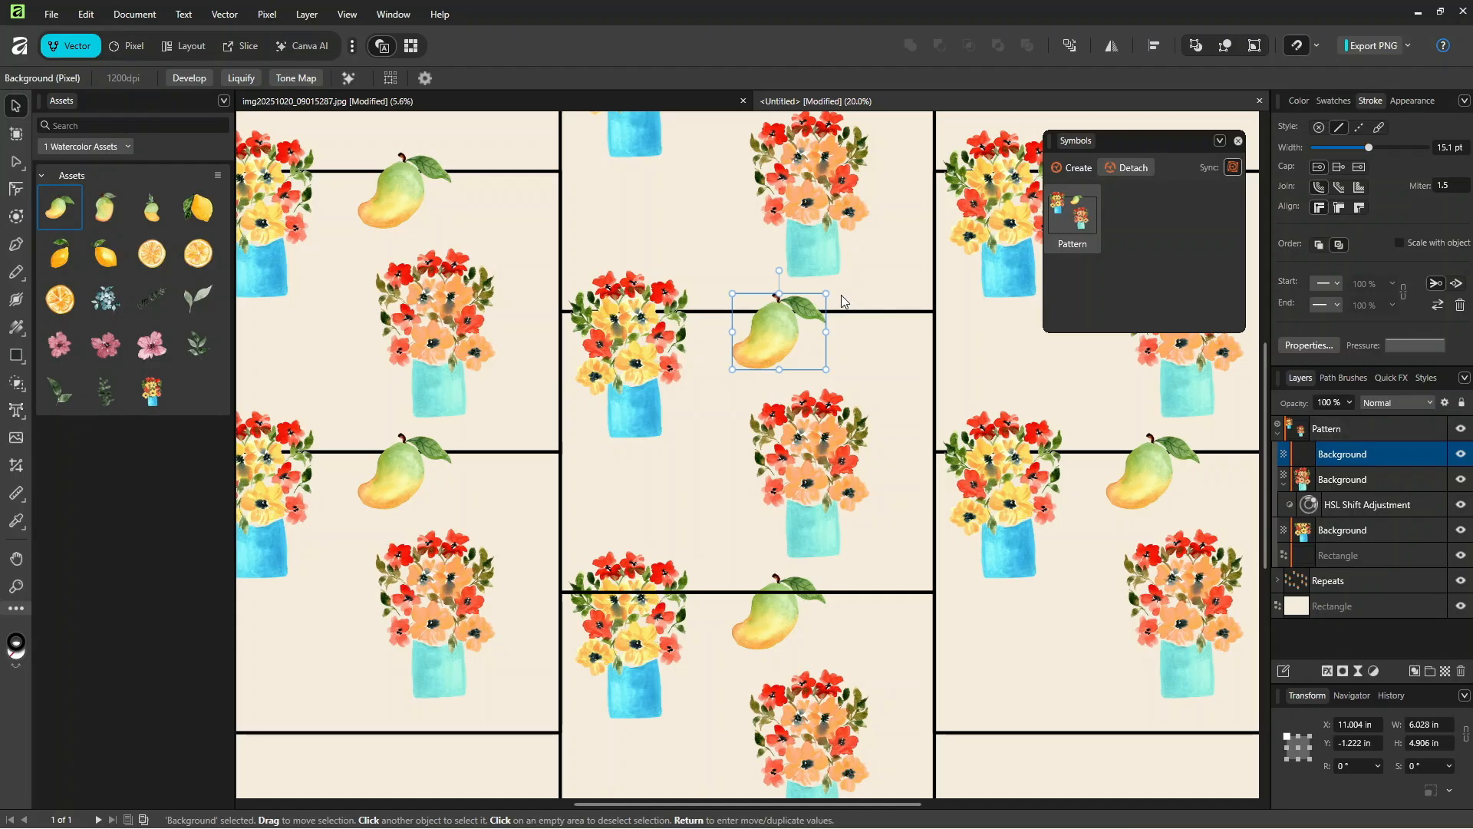
left_click_drag(827, 294, 733, 365)
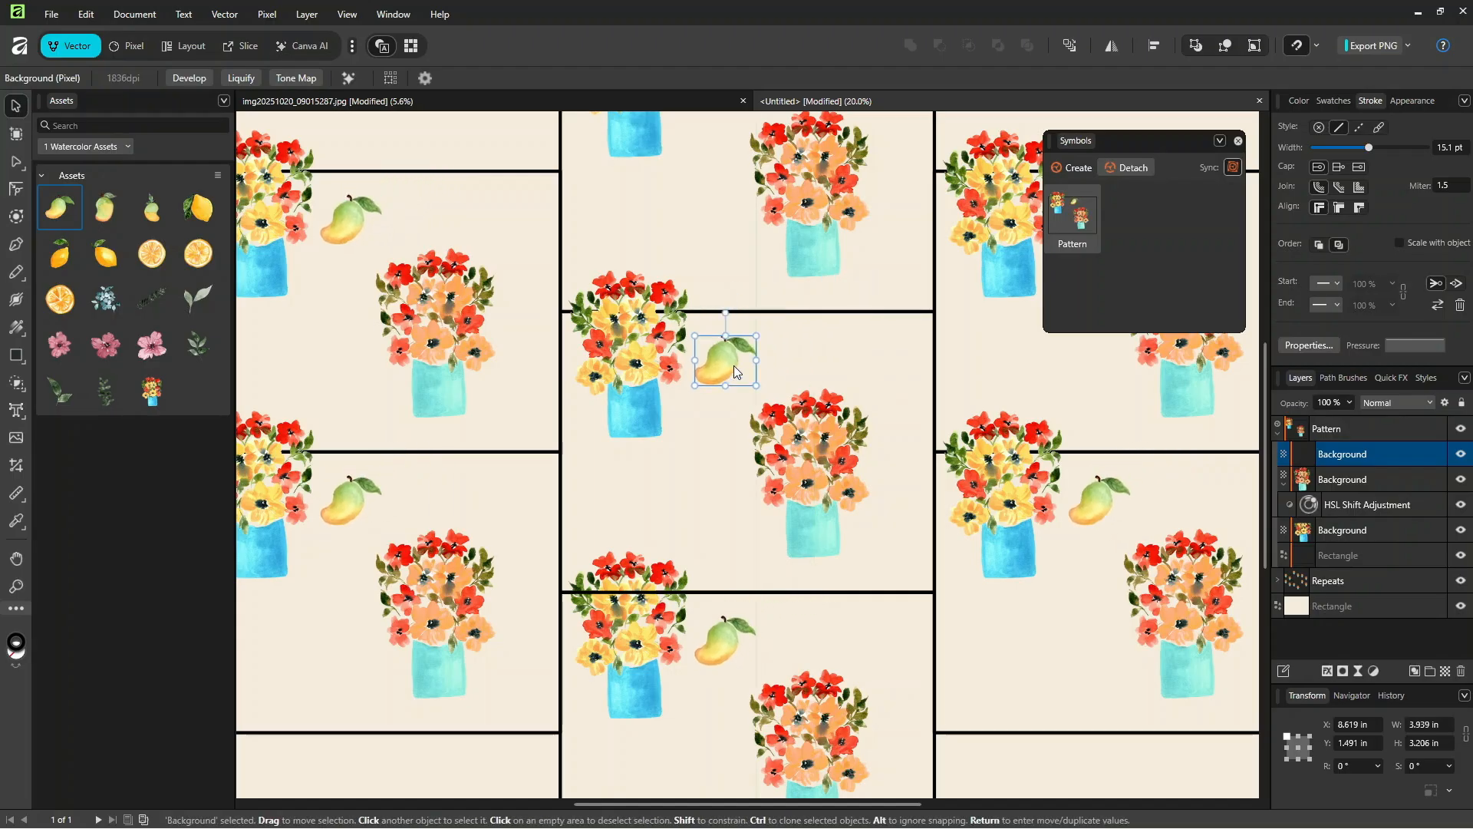
Step: Add the second mango asset below the blue vase, rotated 86.3° and scaled to about 2.5 by 3.4 in
left_click_drag(105, 207, 662, 473)
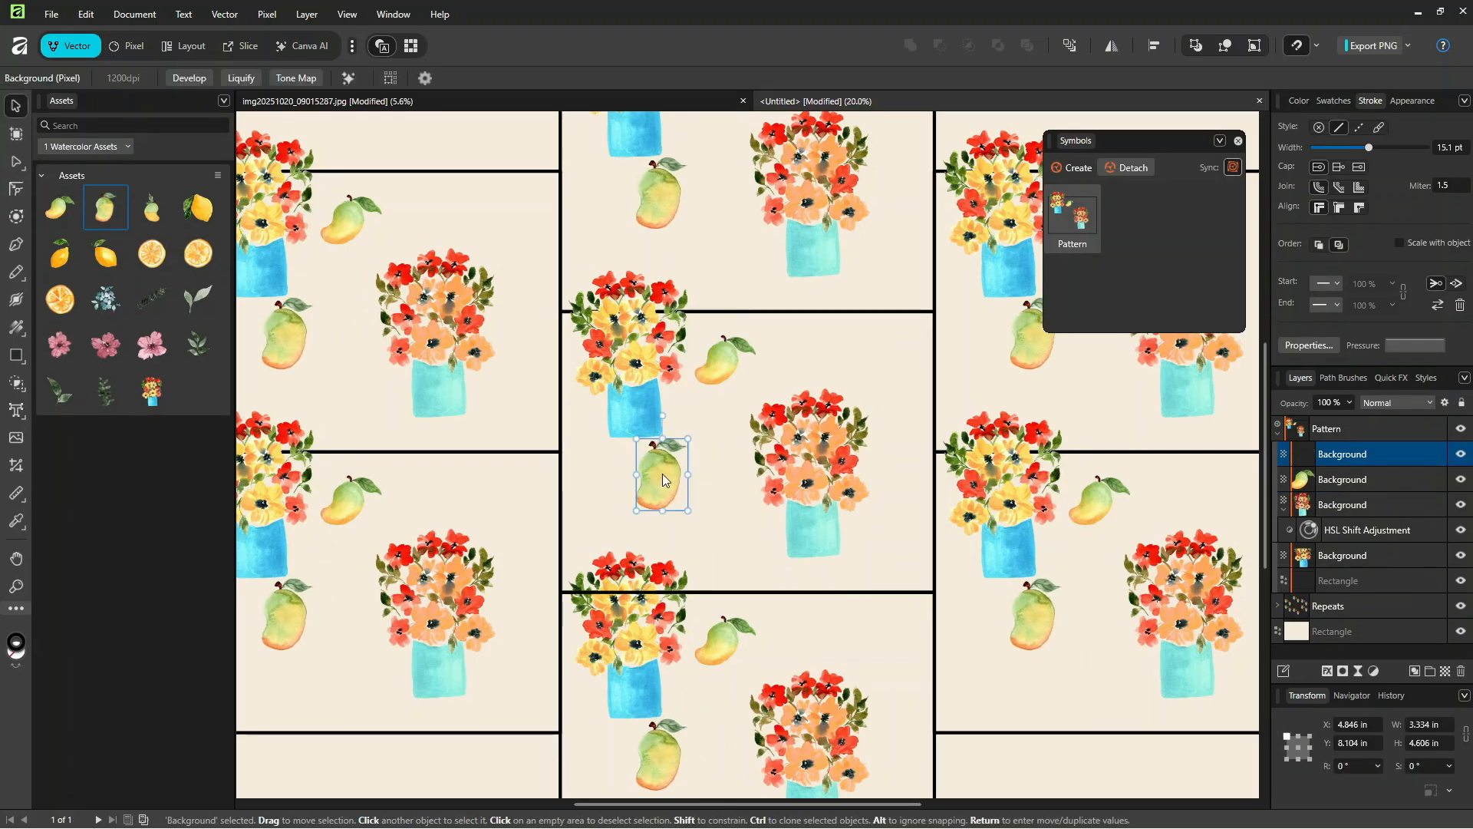
left_click_drag(663, 415, 602, 467)
left_click_drag(691, 453, 680, 468)
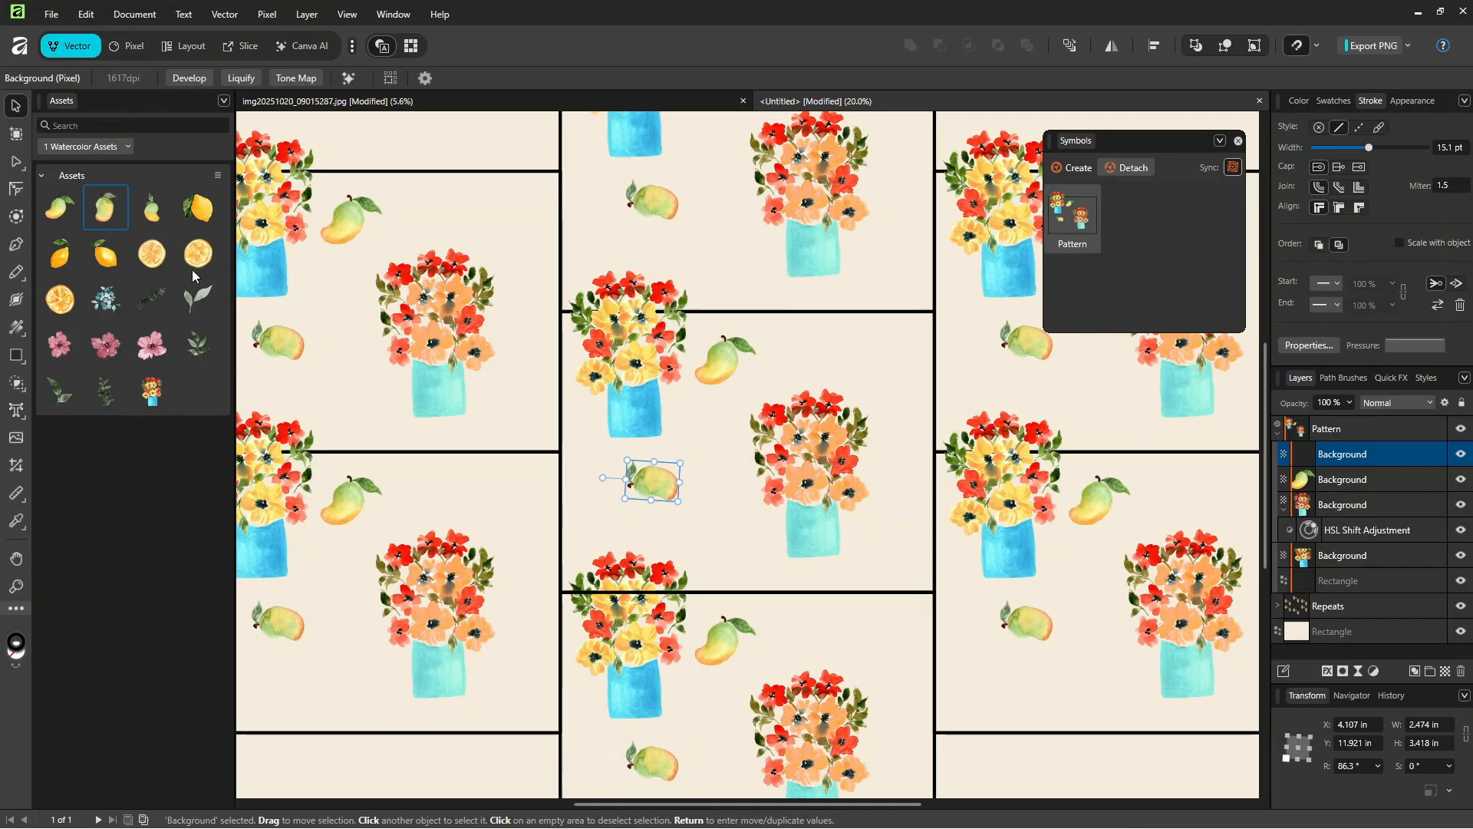
Step: Add the third mango near the centre tile's lower-right corner and a lemon above the turquoise vase, about 2.7 in wide and rotated -45.4°
left_click_drag(155, 210, 925, 485)
left_click_drag(198, 207, 836, 357)
key("ctrl+minus")
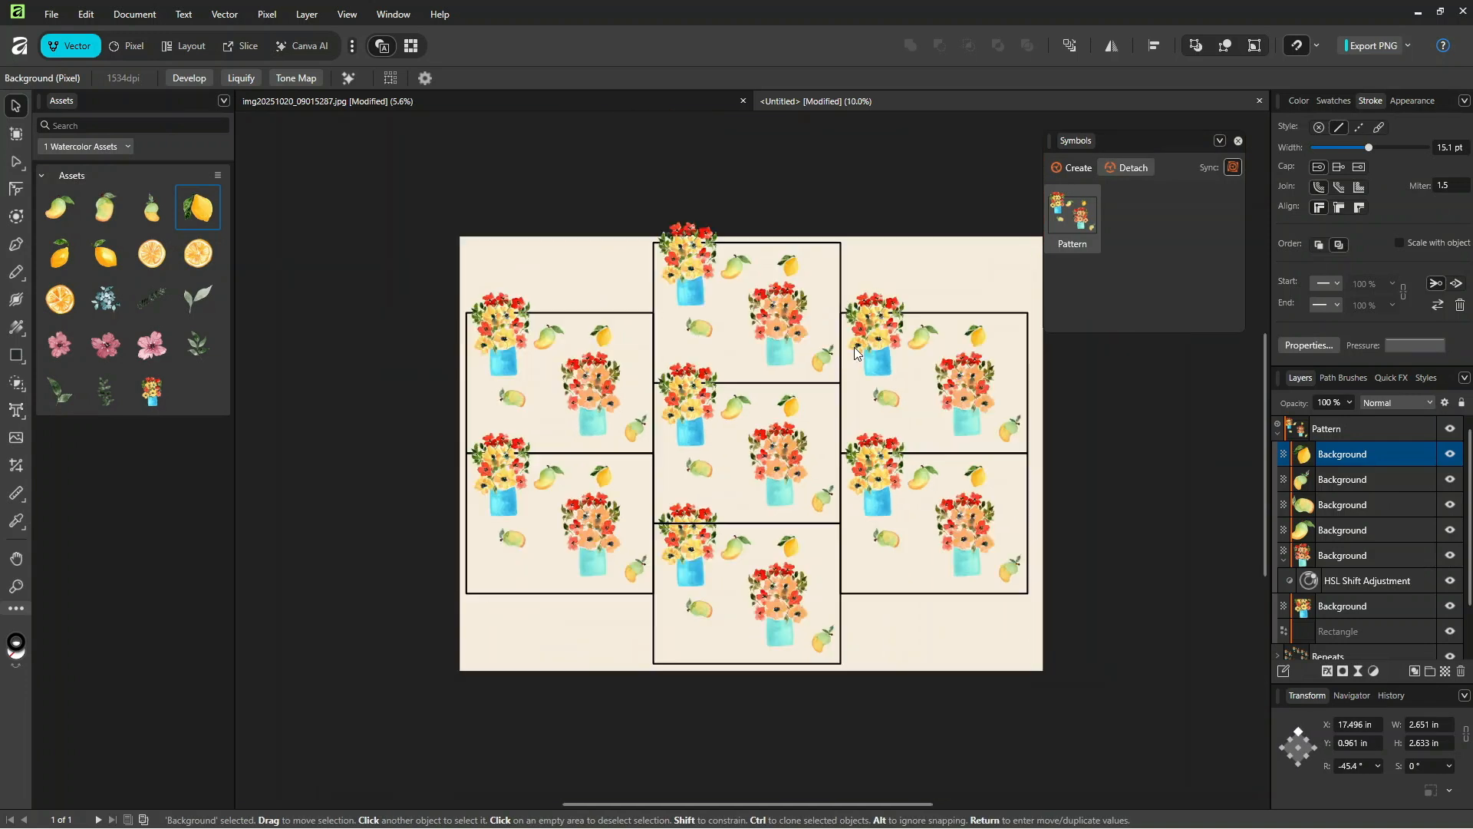
Step: Add a whole lemon rotated -34.4° beside the turquoise vase and two citrus slices, one at the tile's right edge and one beside the blue vase
left_click_drag(112, 254, 726, 471)
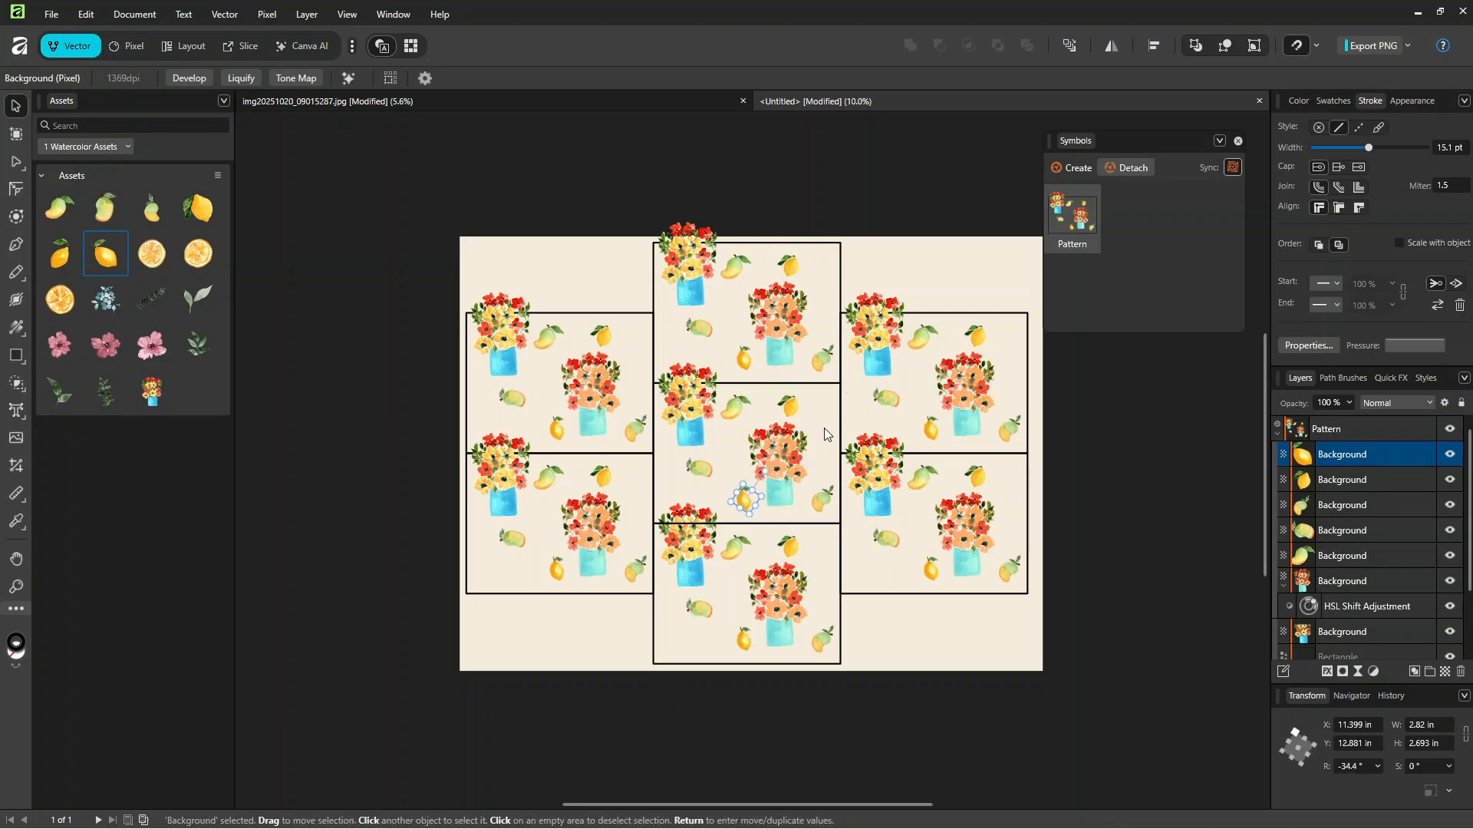
left_click_drag(60, 299, 831, 427)
left_click_drag(152, 253, 721, 438)
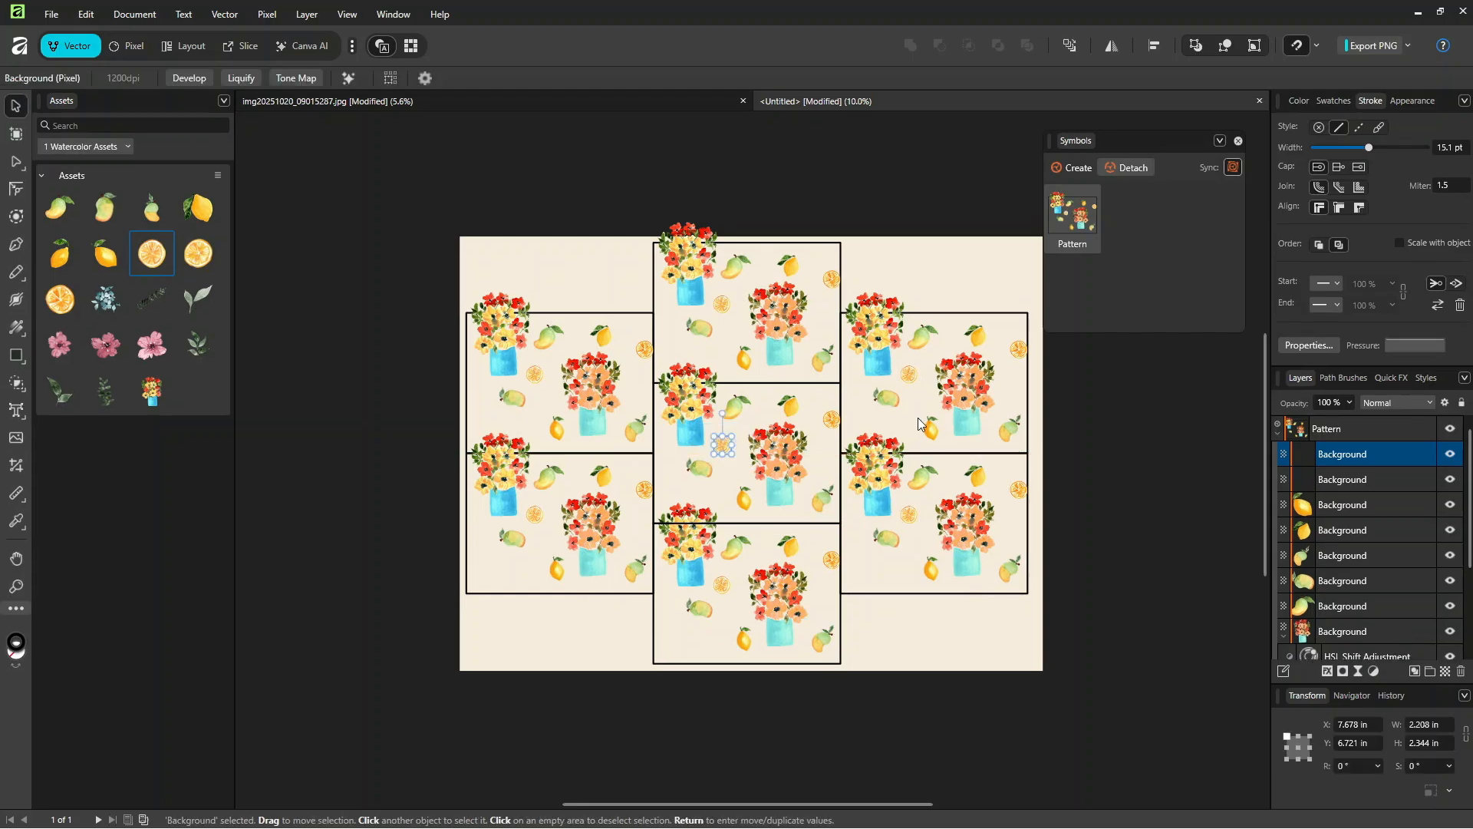
Step: Collapse the recoloured vase's layer and hide the outline rectangle in the Pattern symbol
left_click(840, 487)
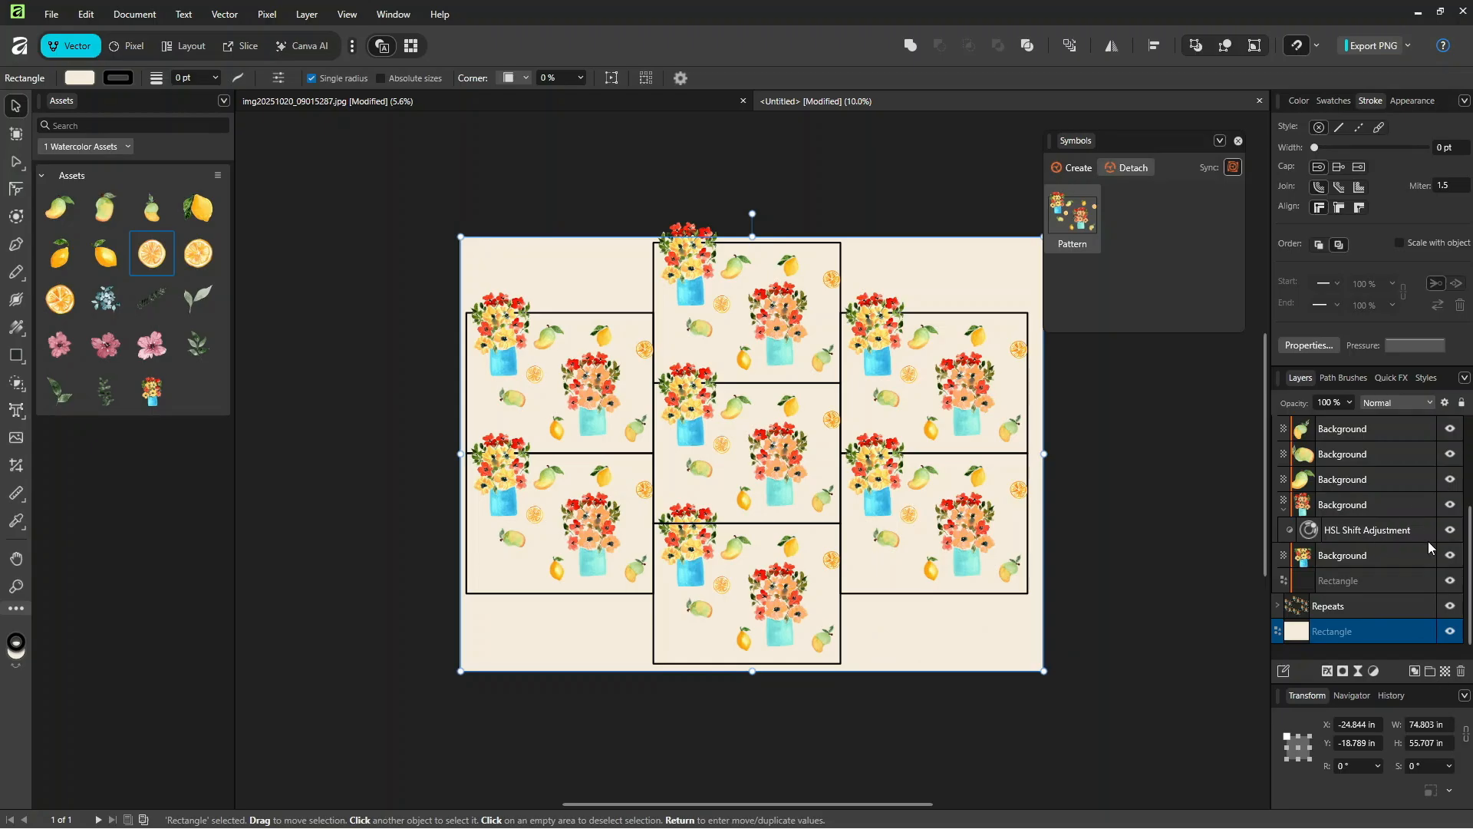
left_click(1284, 510)
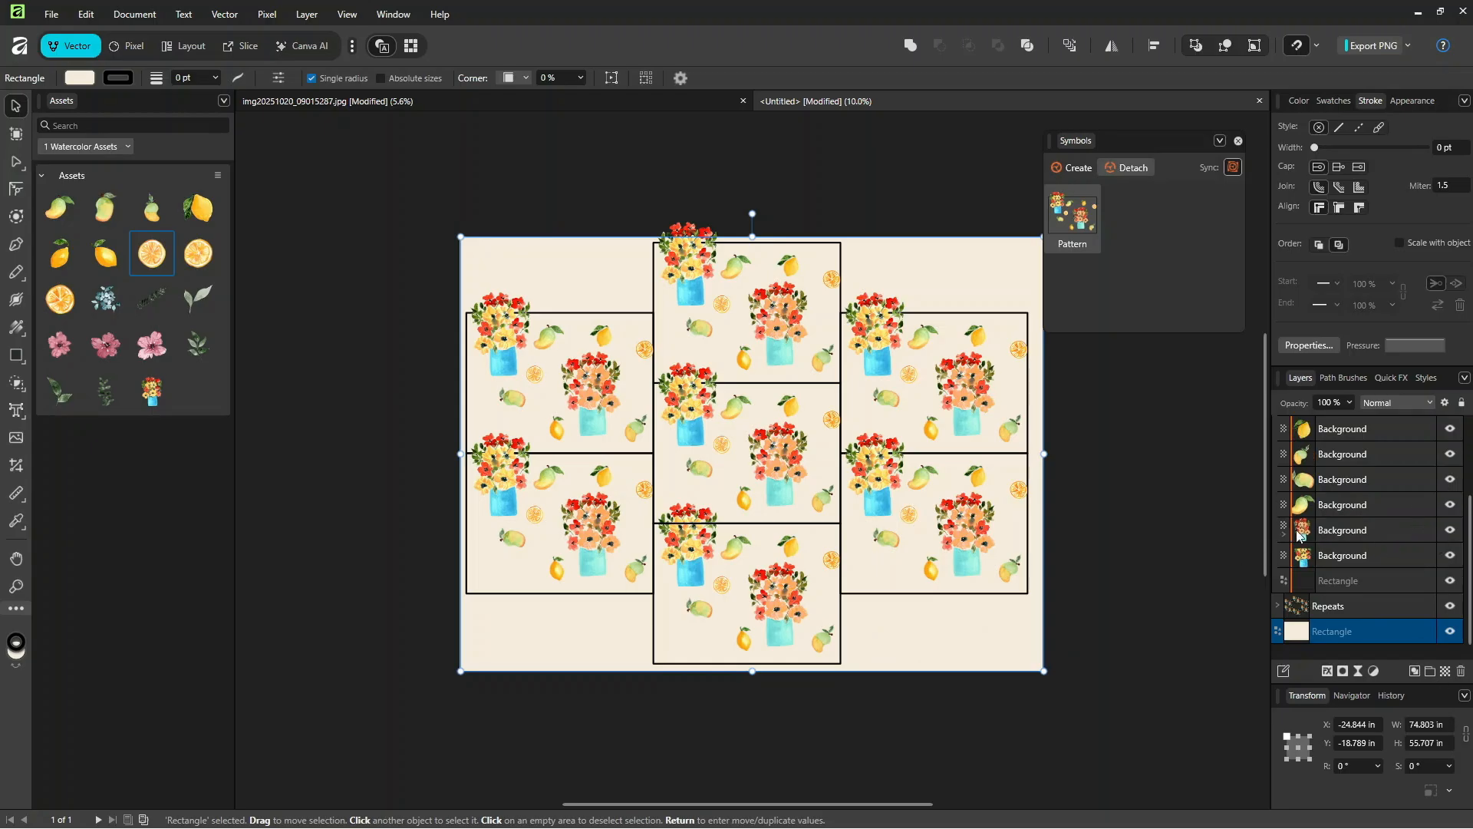
left_click(1449, 581)
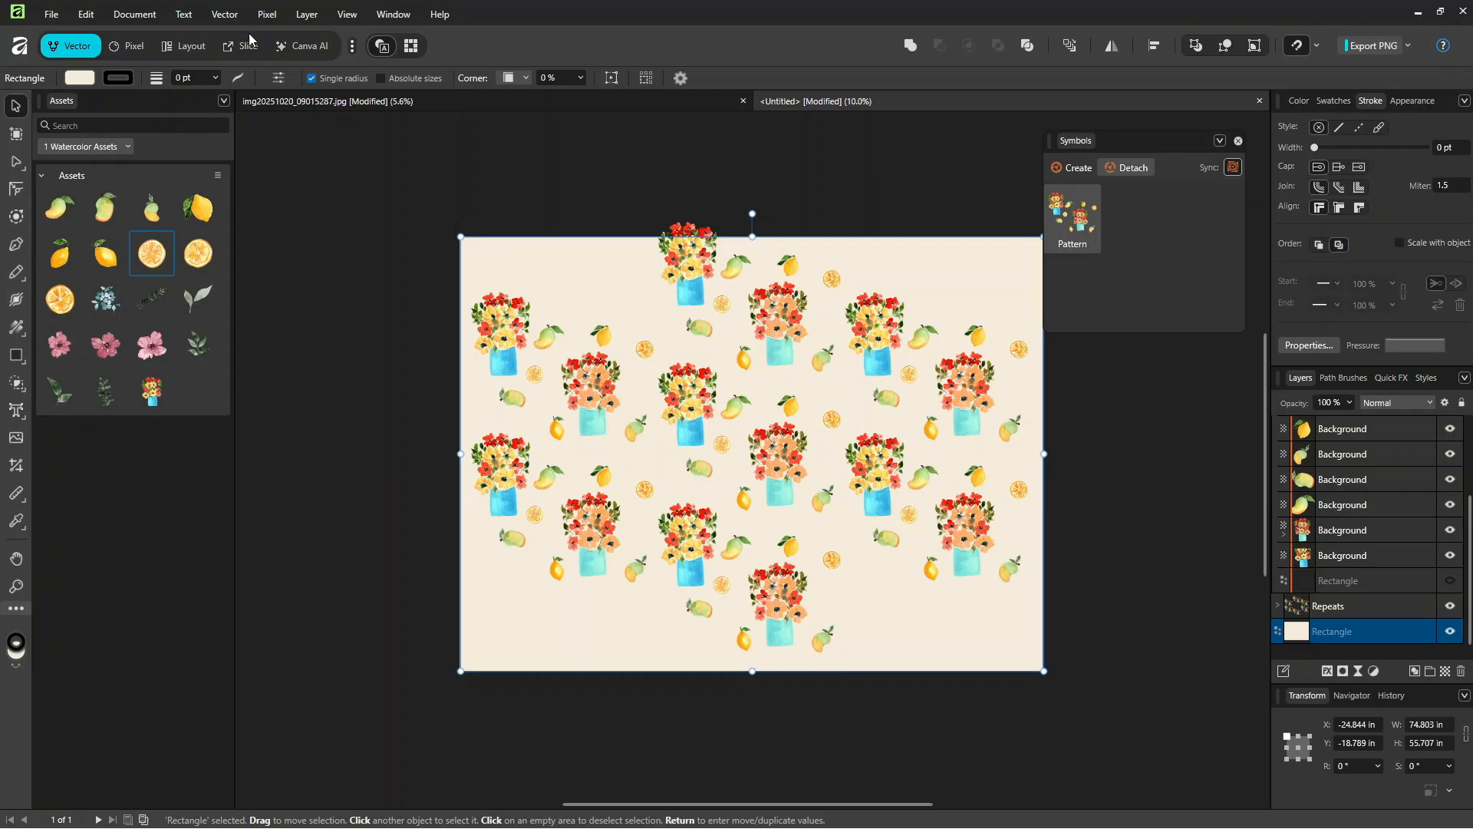
Step: Preview the tile clipped to the canvas, turn clipping back off, and inspect the surrounding repeat
left_click(347, 14)
mouse_move(357, 16)
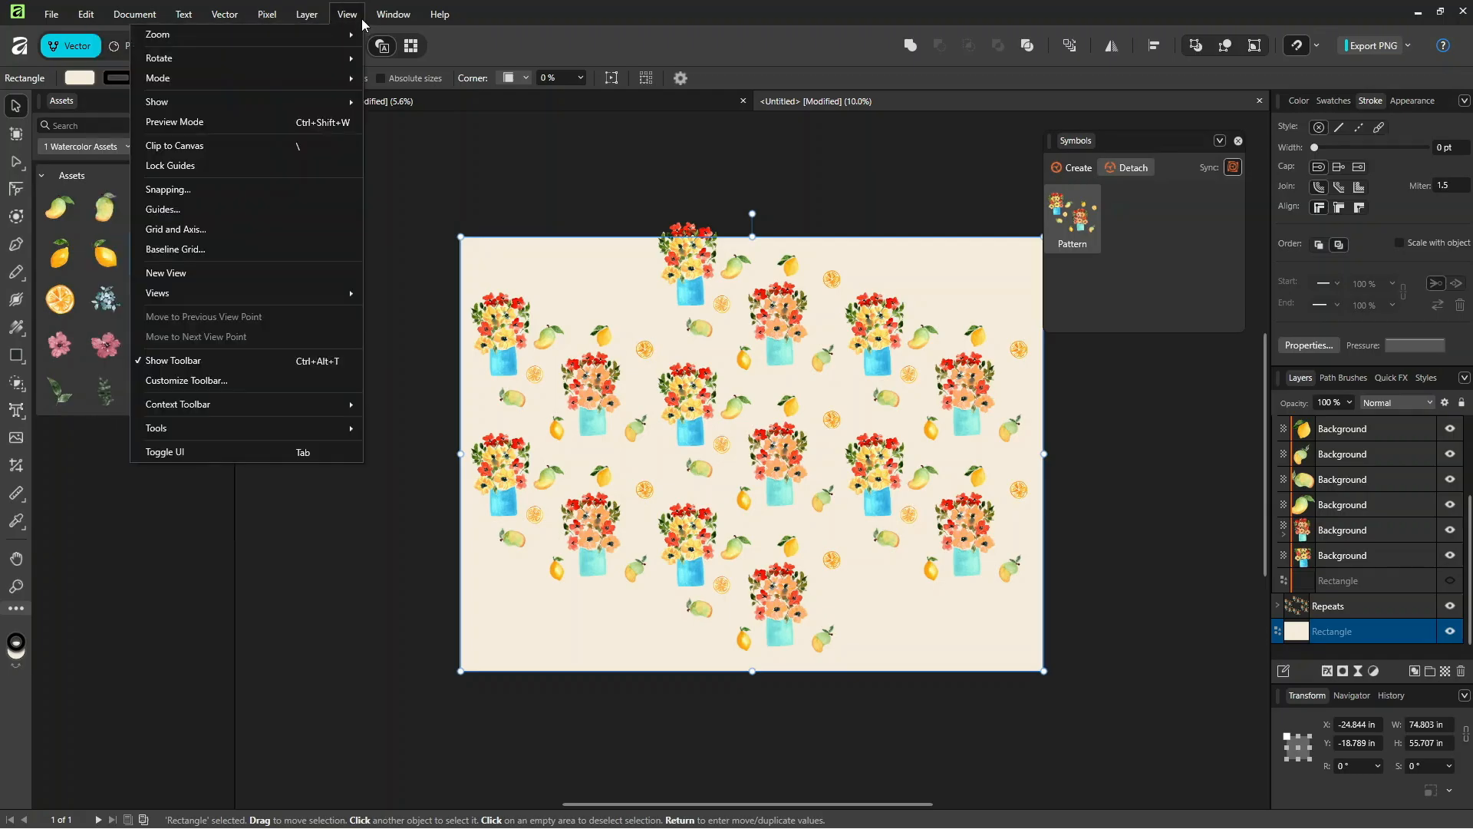
left_click(279, 144)
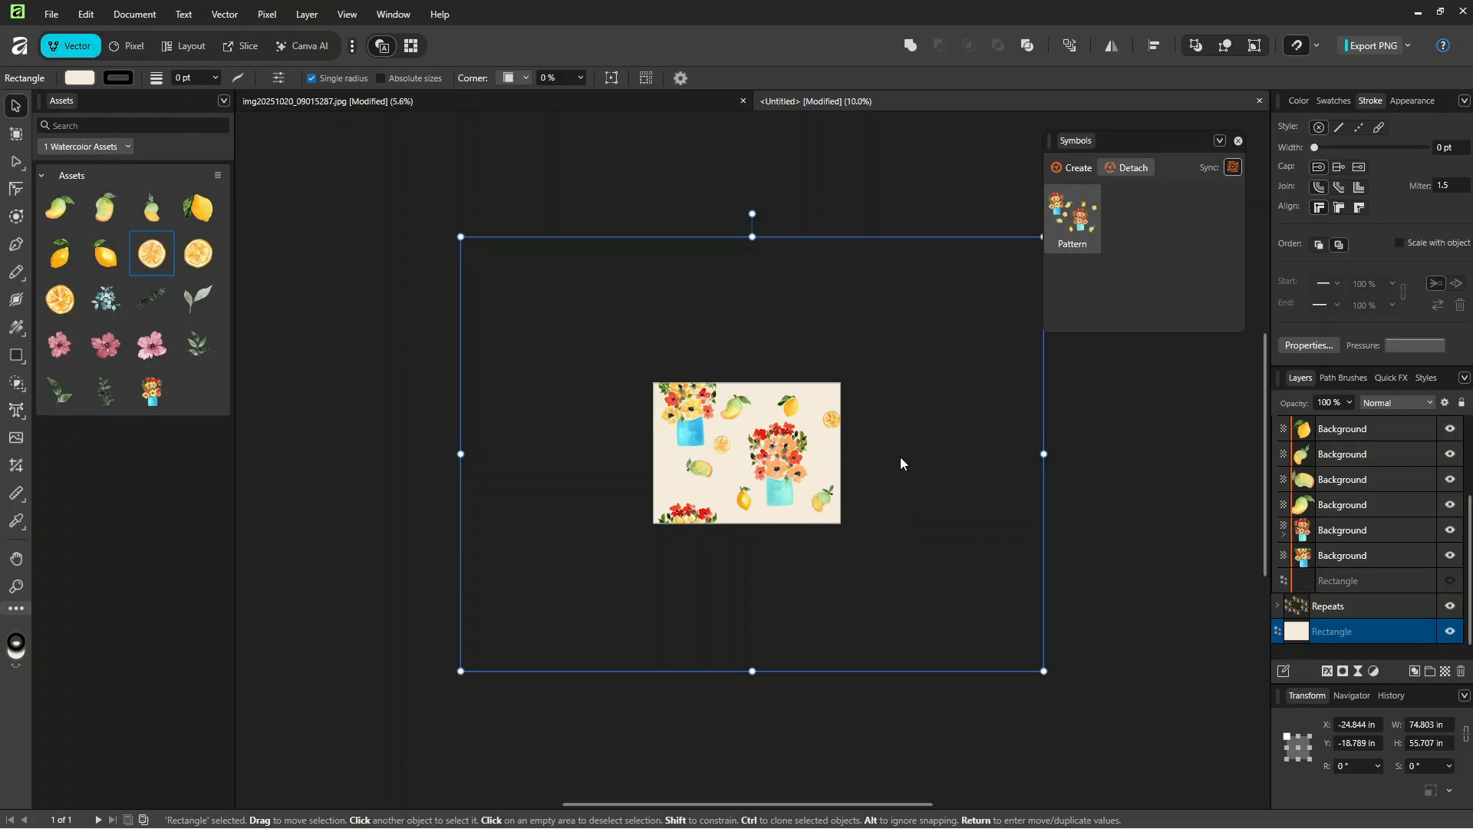
key("backslash")
scroll(812, 444, "up", 1)
scroll(812, 442, "down", 2)
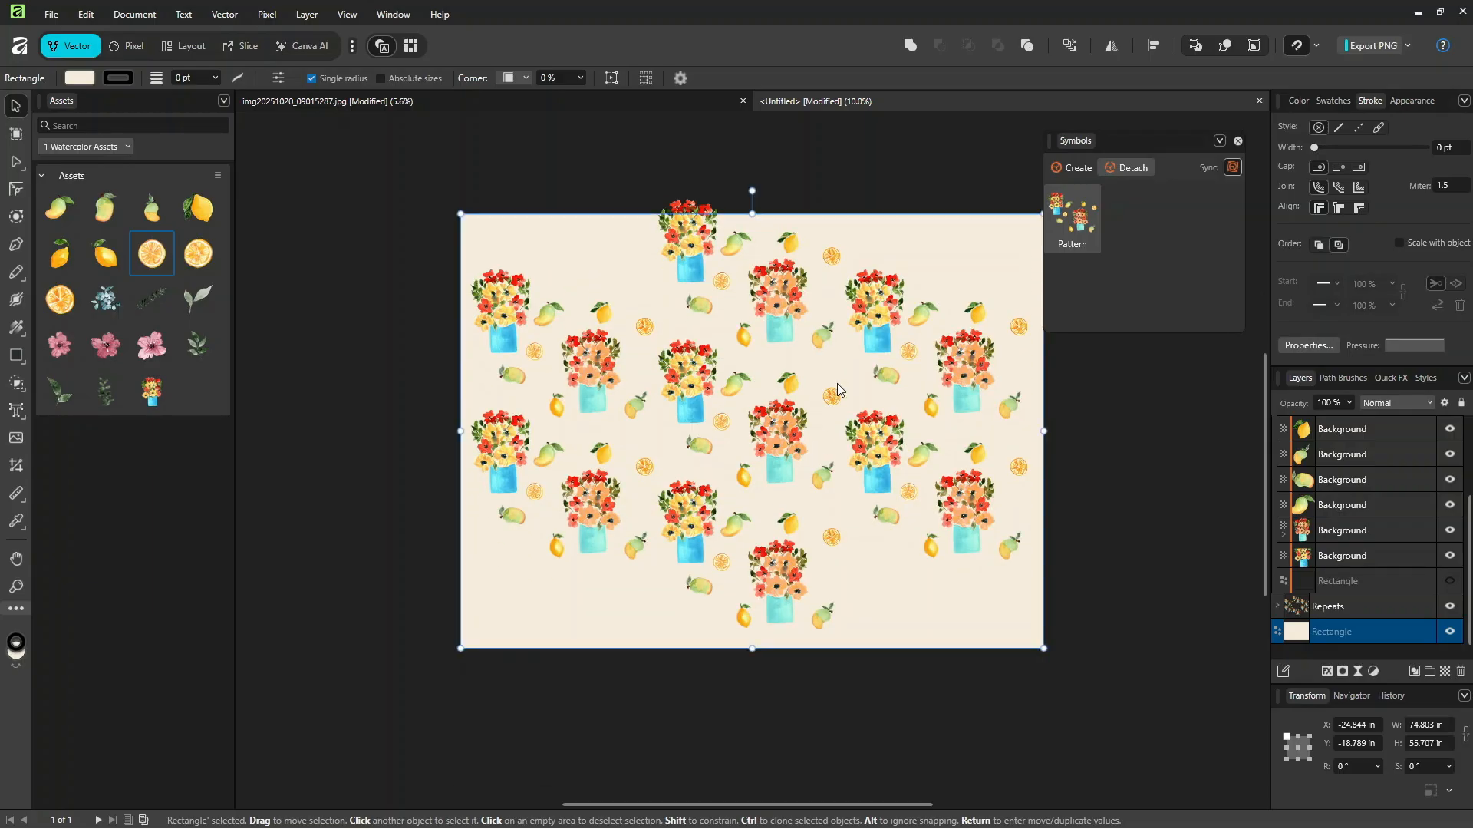
scroll(832, 476, "up", 2)
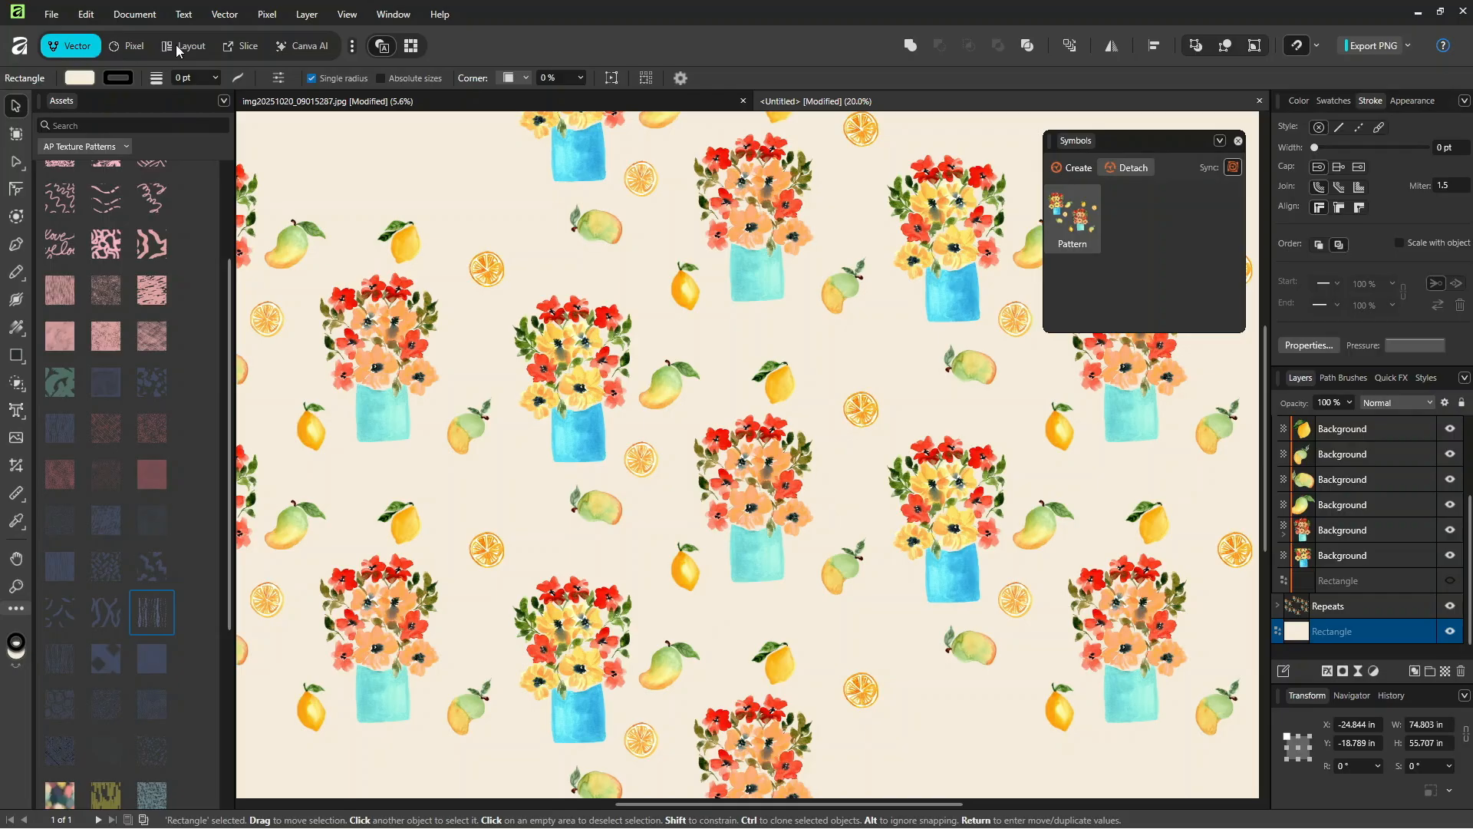
Step: Switch to the Slice studio to view its export options
left_click(233, 48)
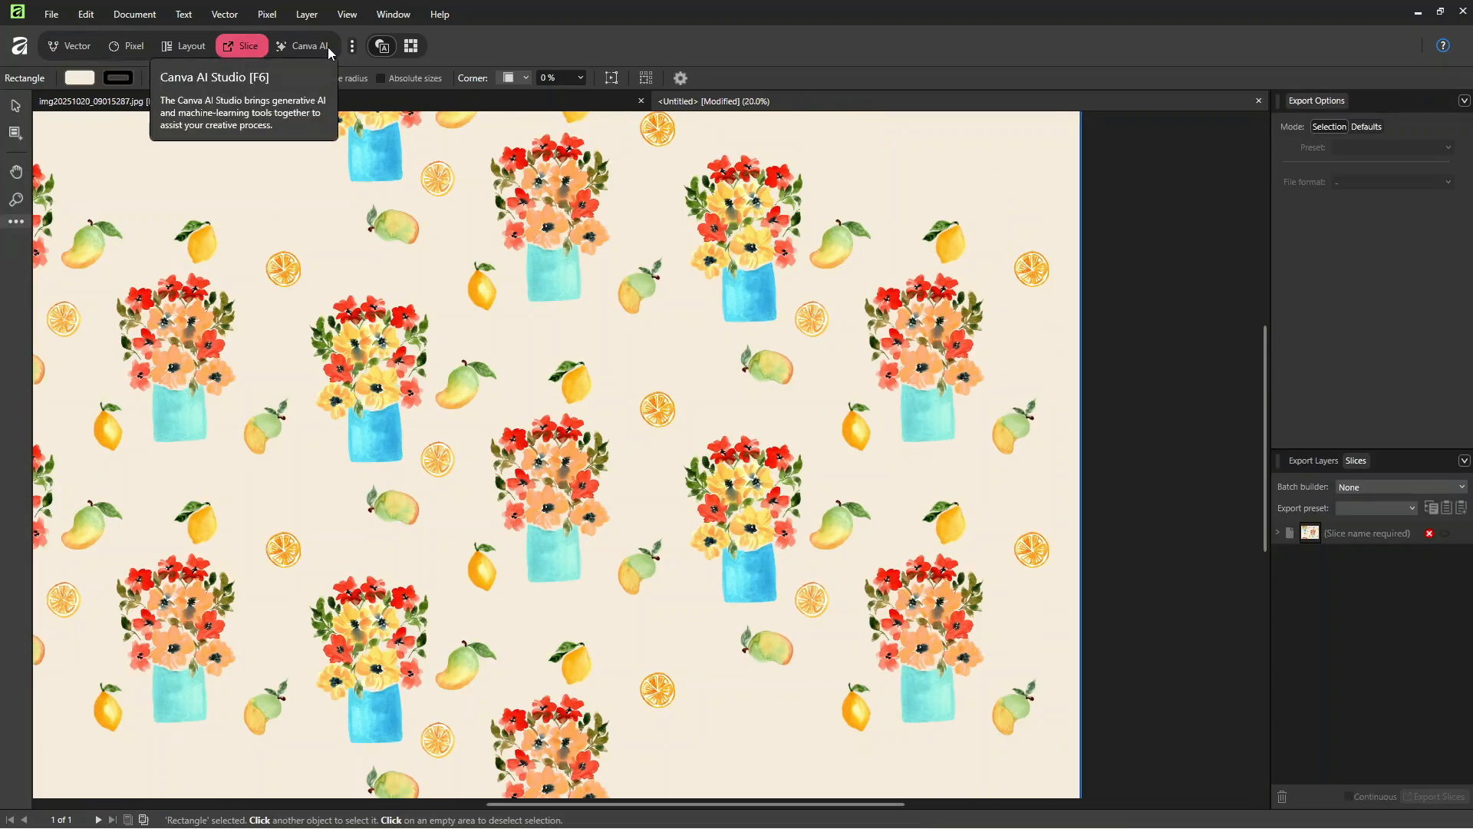
Step: Review which studios are enabled in the studio list and return to the Slice studio
left_click(352, 46)
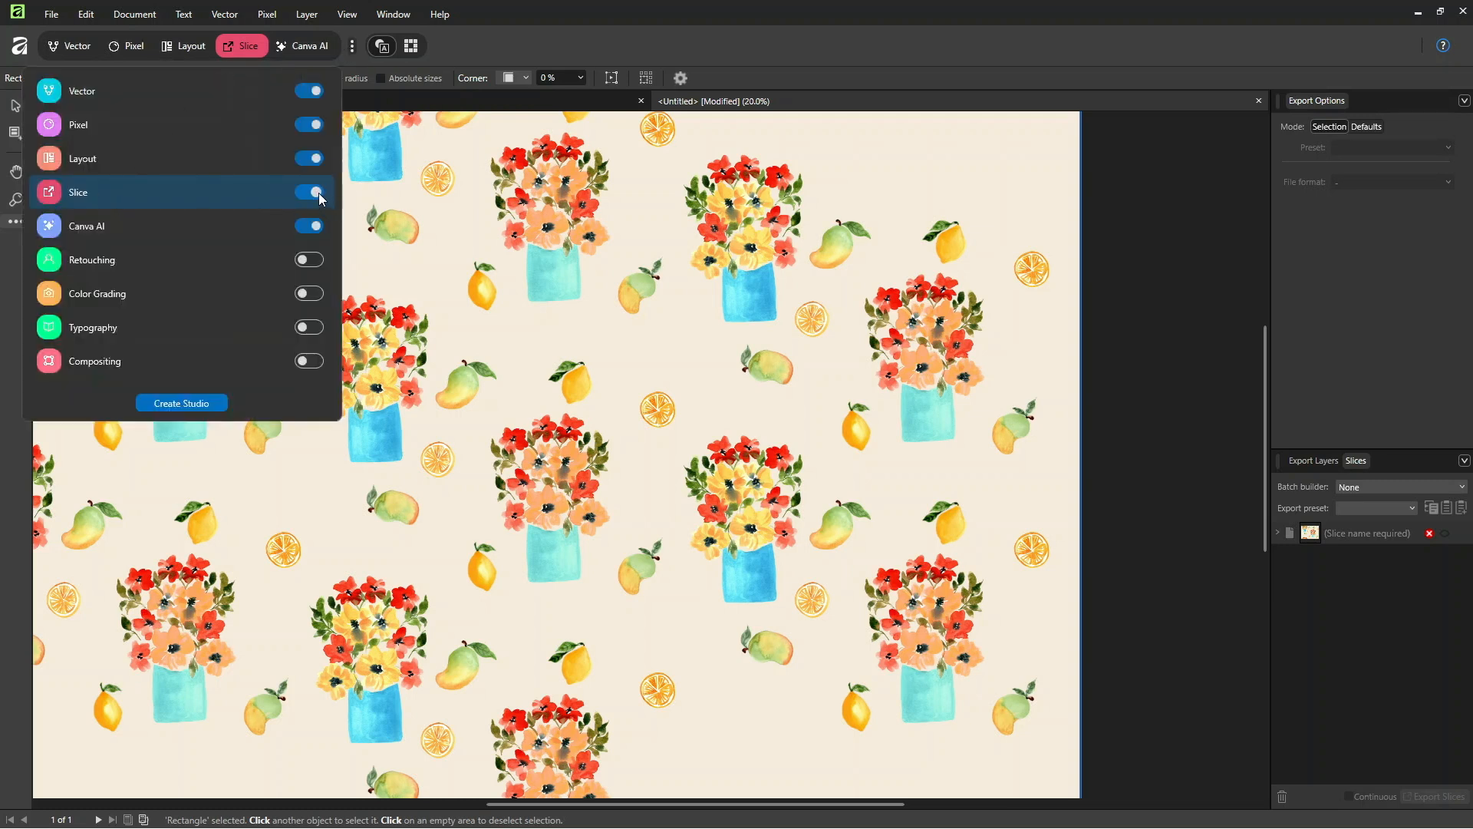
left_click(249, 48)
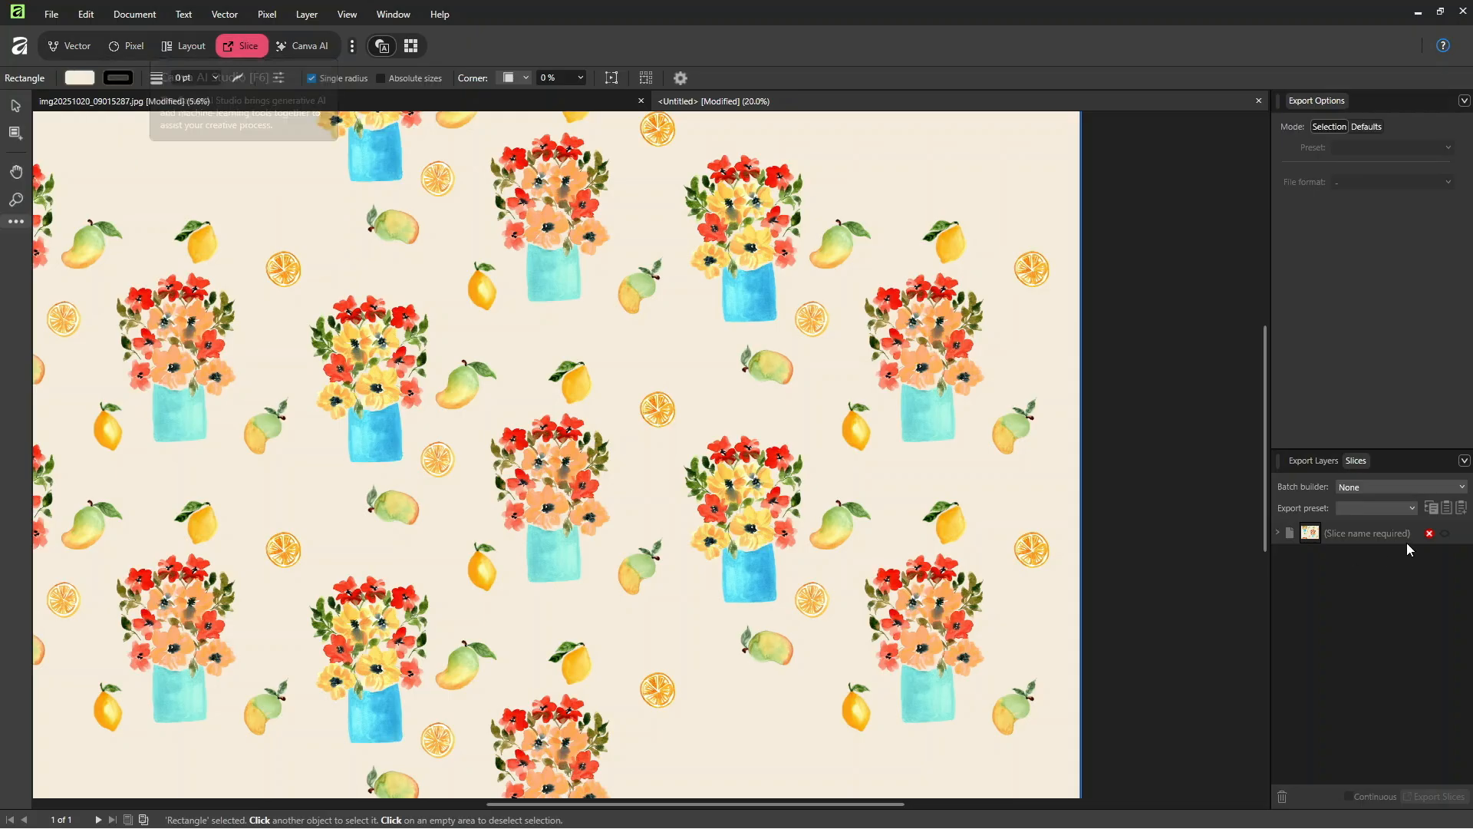
Step: Name the unnamed slice "Watercolor Flower Vase Mangos and Lemons"
left_click(1372, 536)
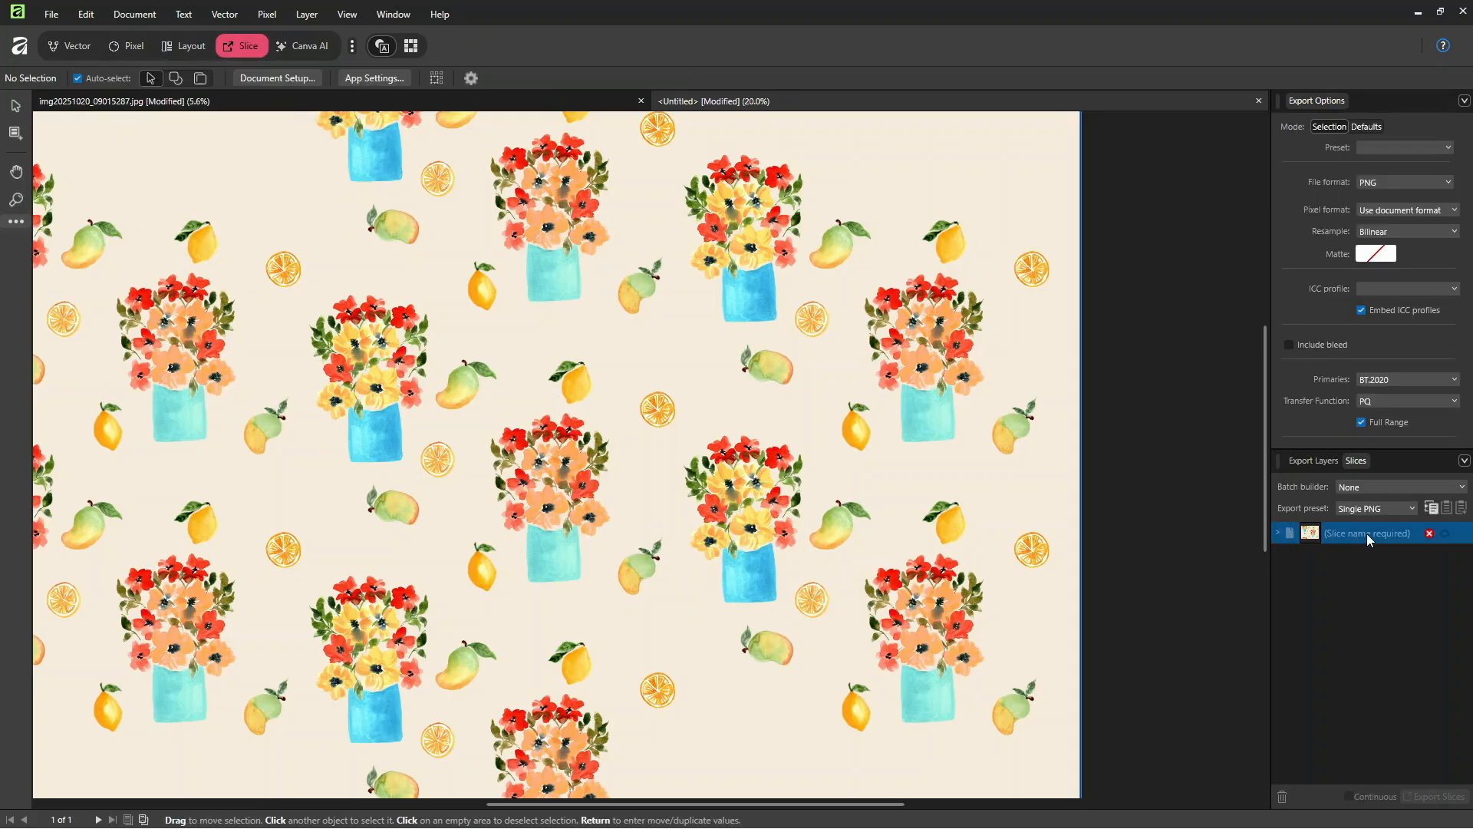
double_click(1357, 533)
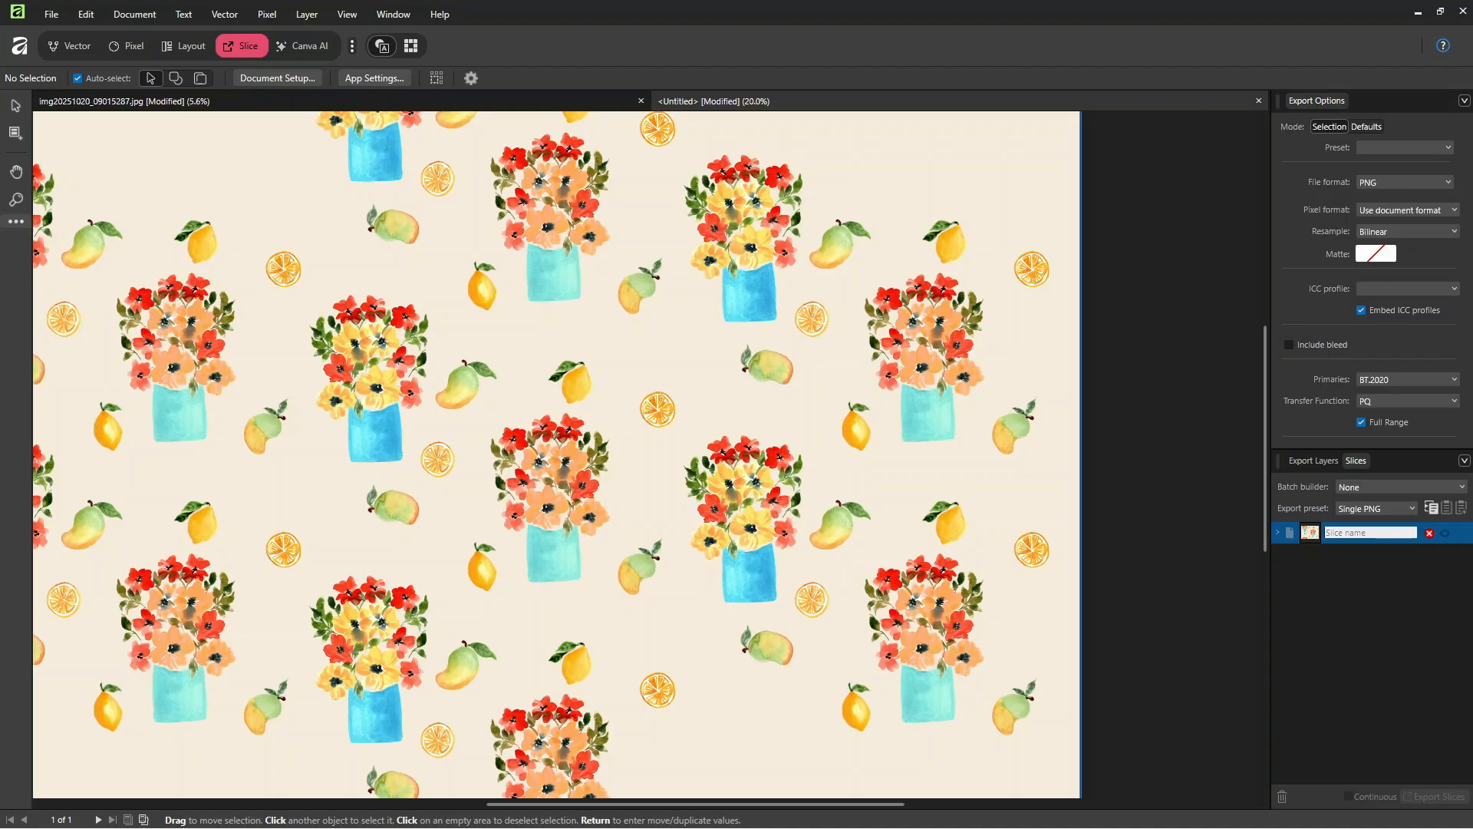
type("Wa")
type("tercolor Flower")
type(" Vase Mango")
type("s and Lem")
type("on")
type("s")
Step: Expand the slice's export settings and set its format to JPEG (Best quality)
left_click(1279, 535)
left_click(1349, 575)
scroll(1279, 452, "down", 1)
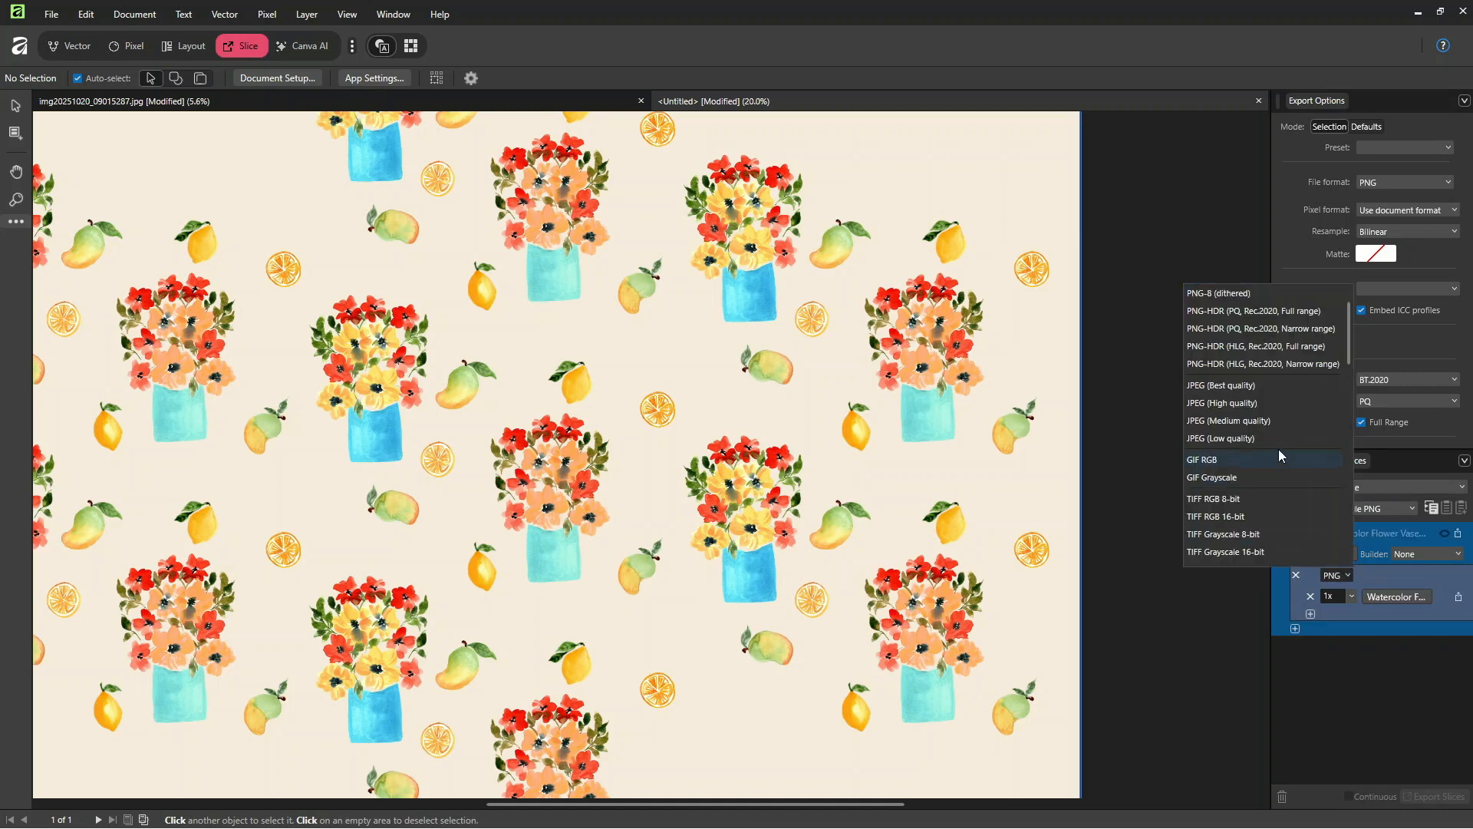
left_click(1240, 386)
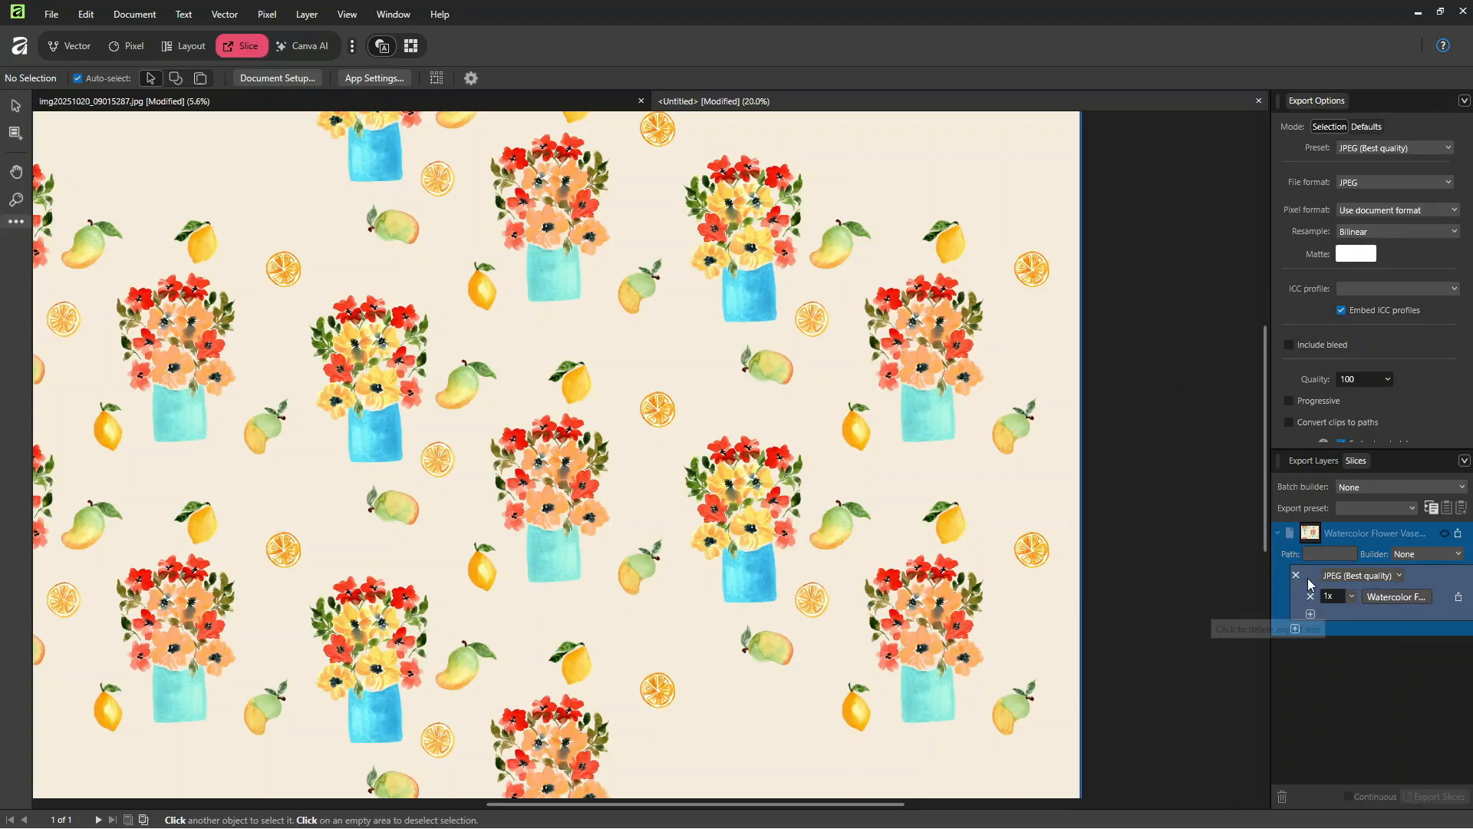
Step: Add the Document name variable before Slice name in the 1x export's path components and set its exported DPI to 300
left_click(1396, 597)
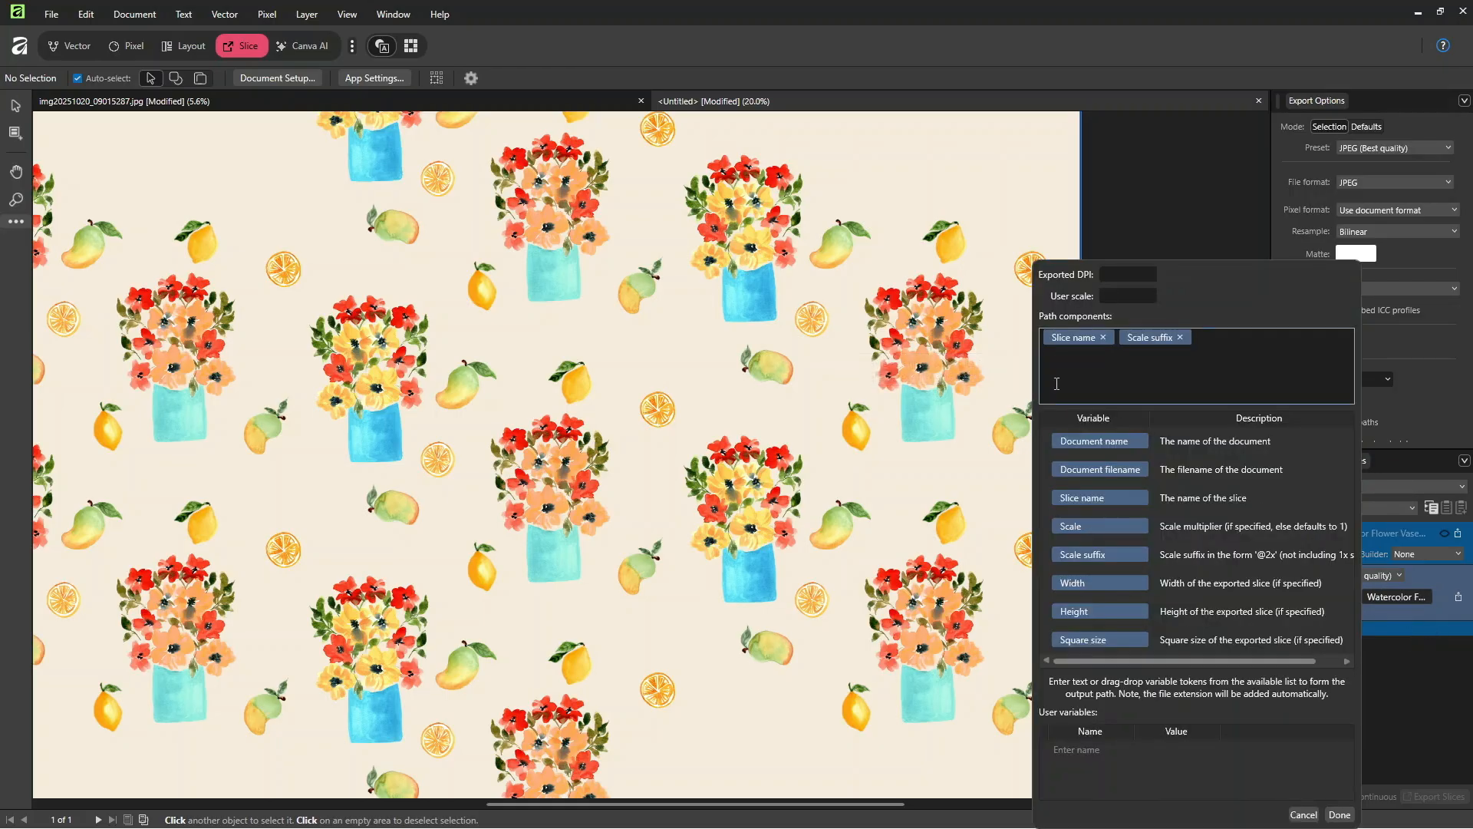
left_click_drag(1128, 446, 1070, 352)
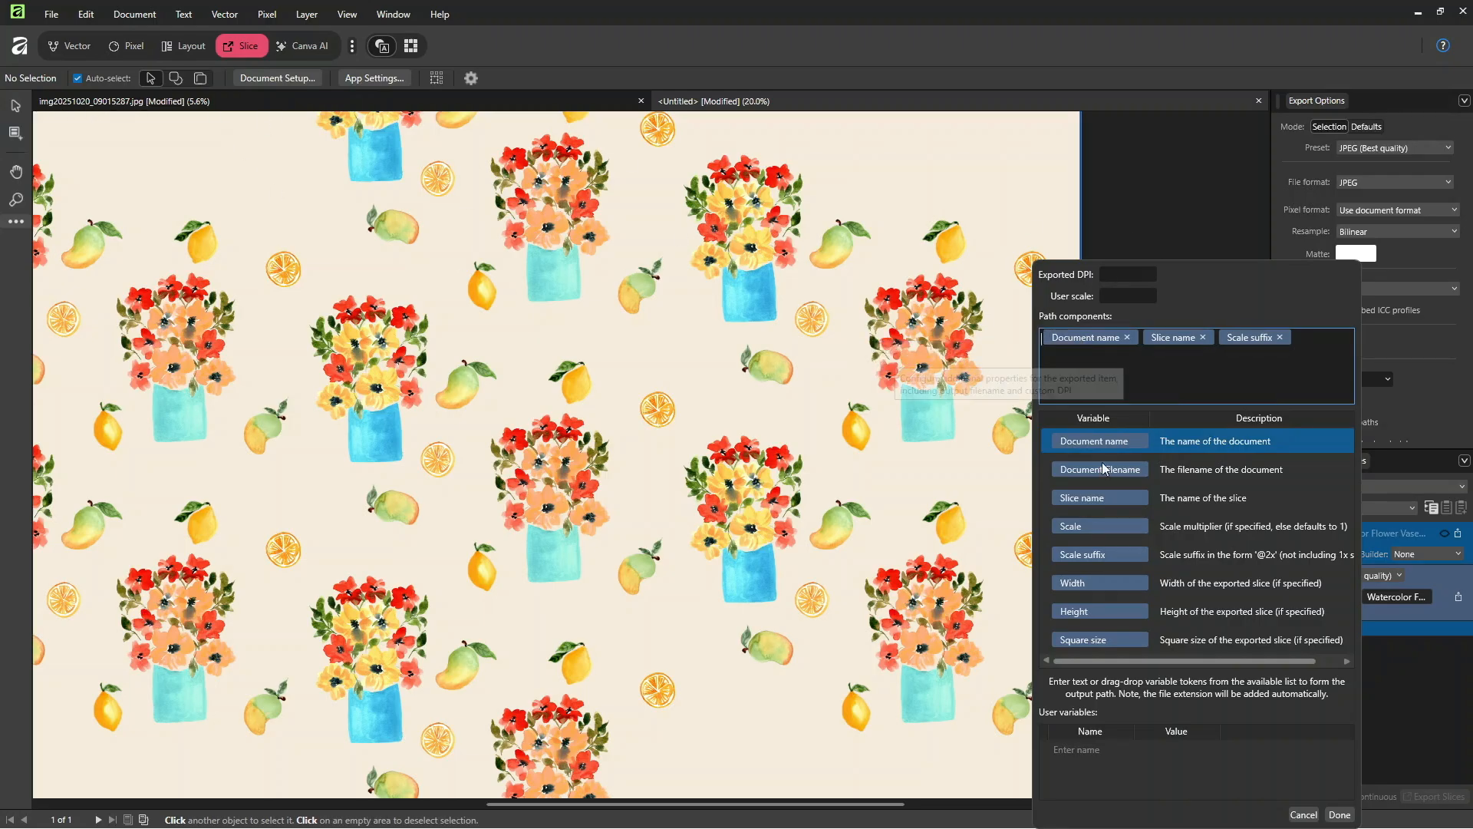
left_click(1153, 276)
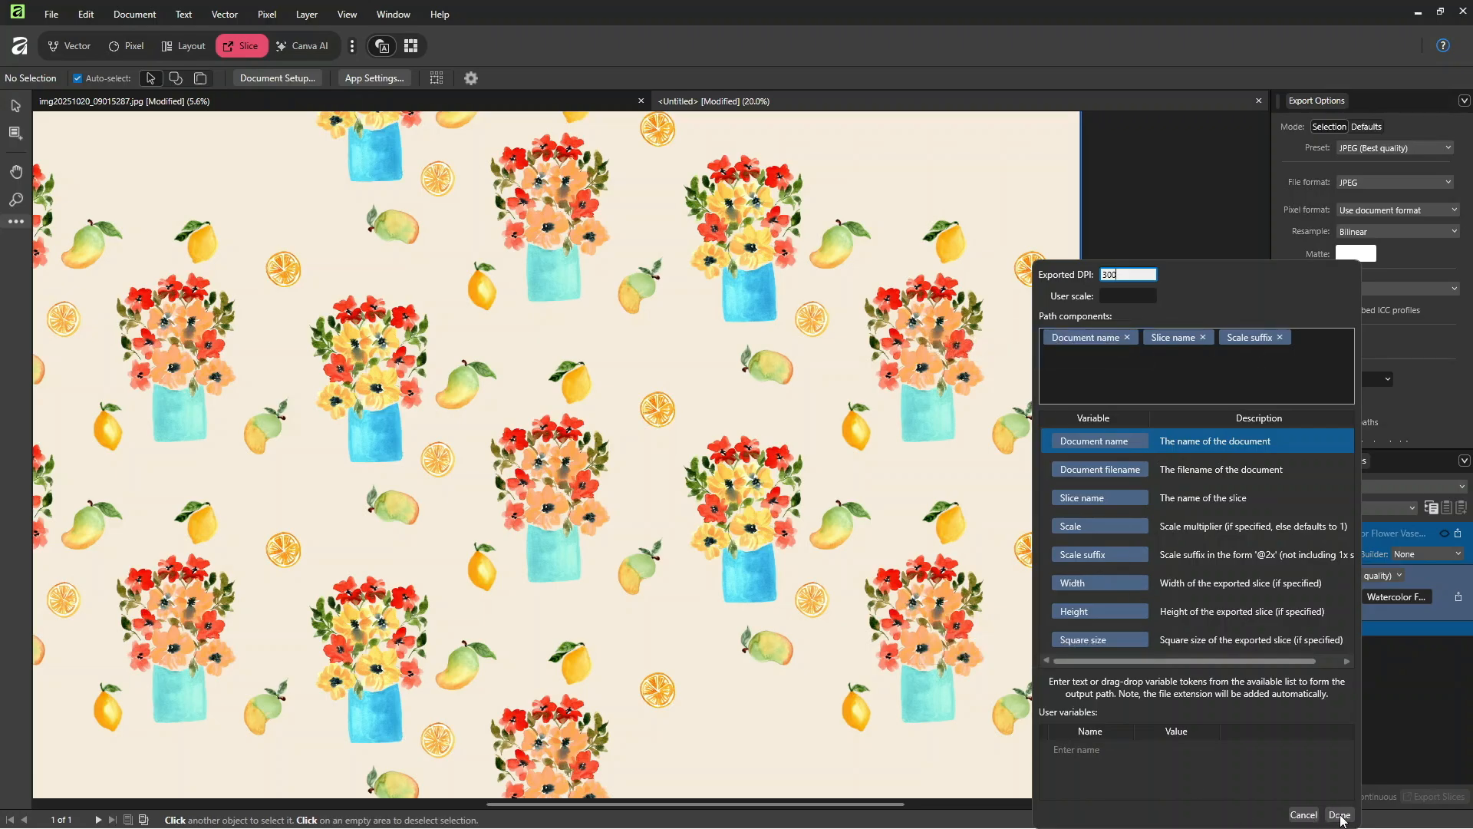
left_click(1339, 816)
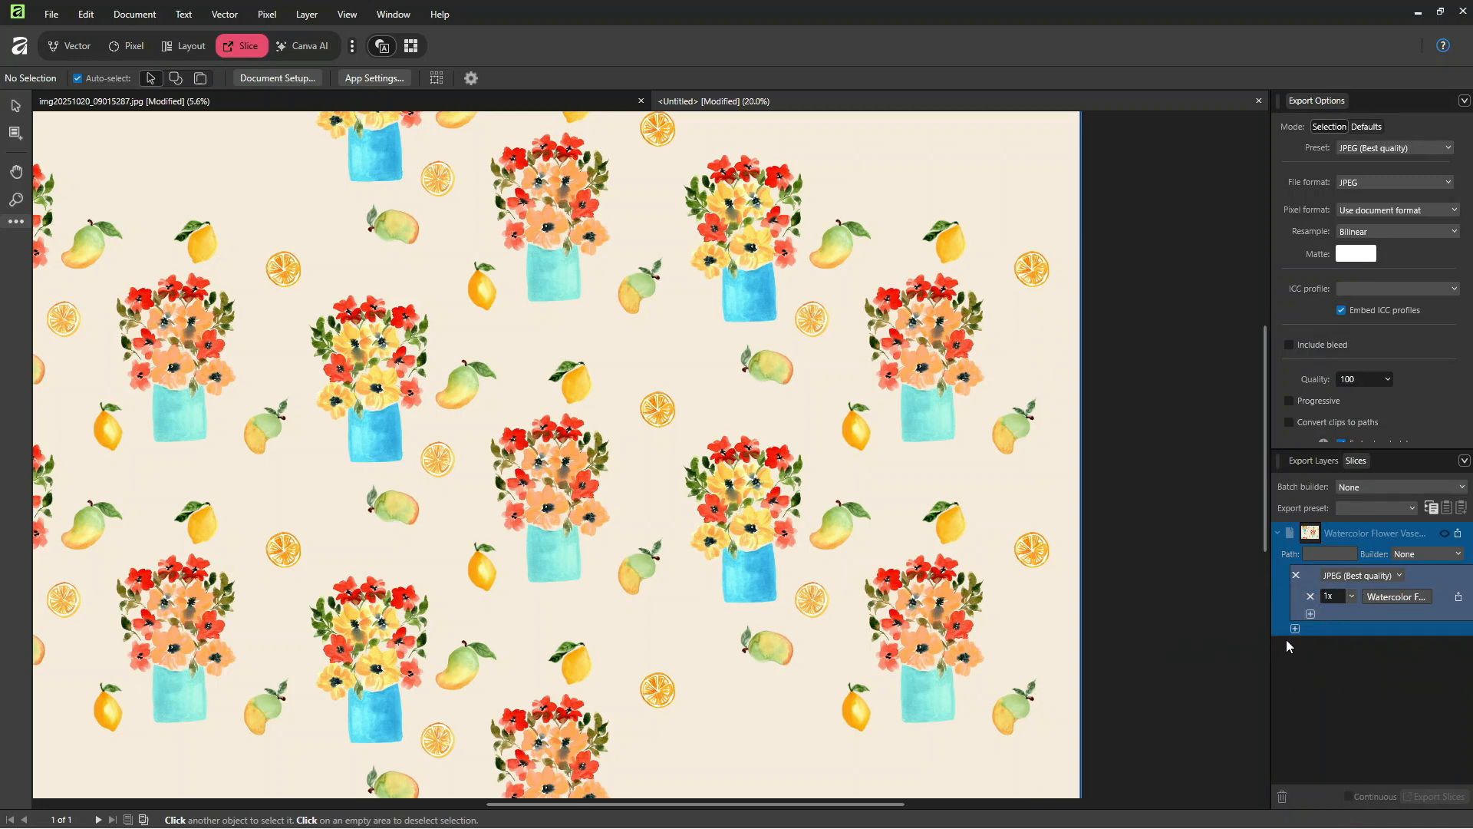
Step: Add a second export size of 0.5x to the slice's JPEG format
left_click(1311, 614)
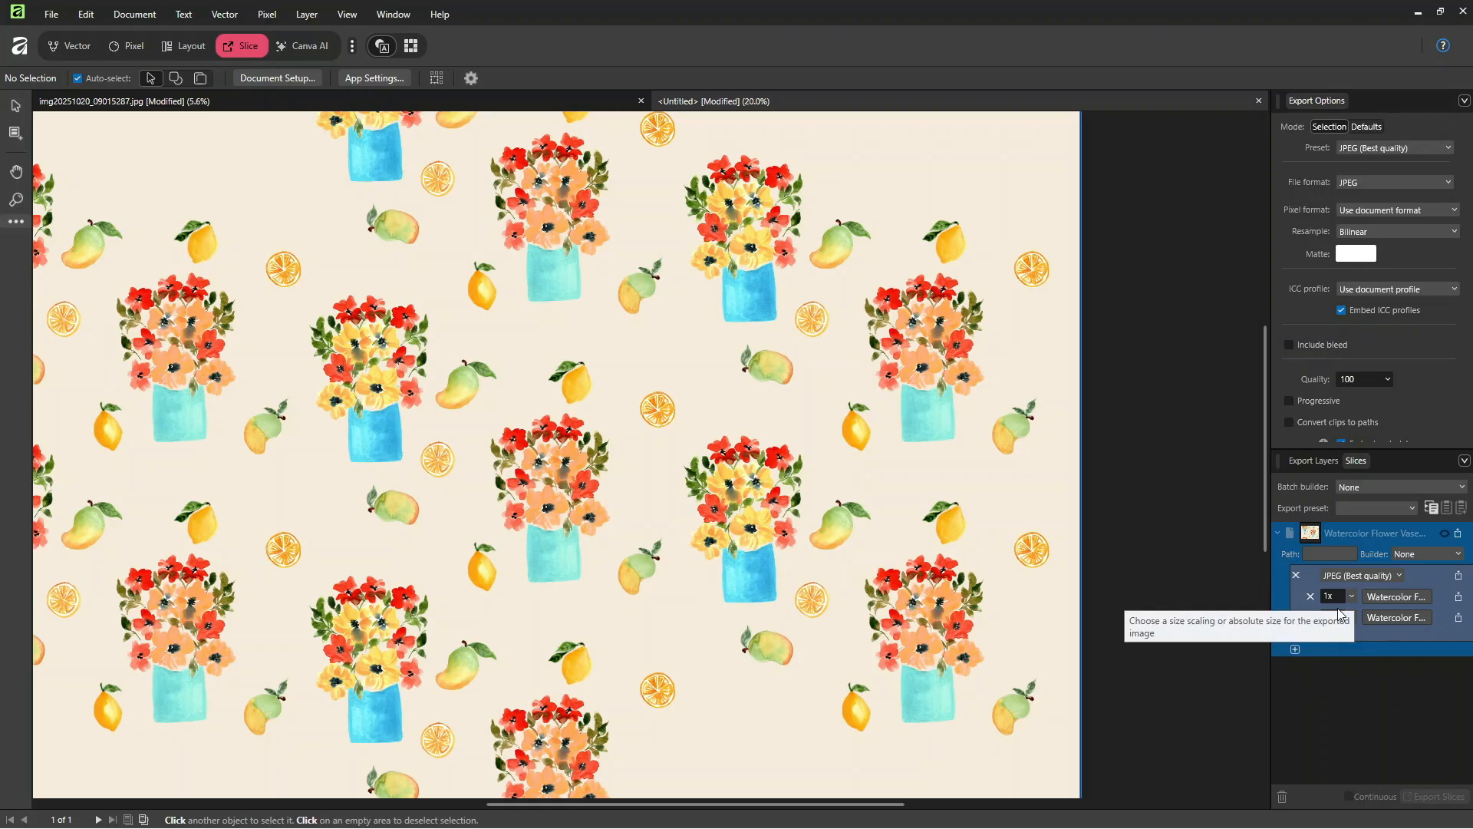
left_click(1347, 619)
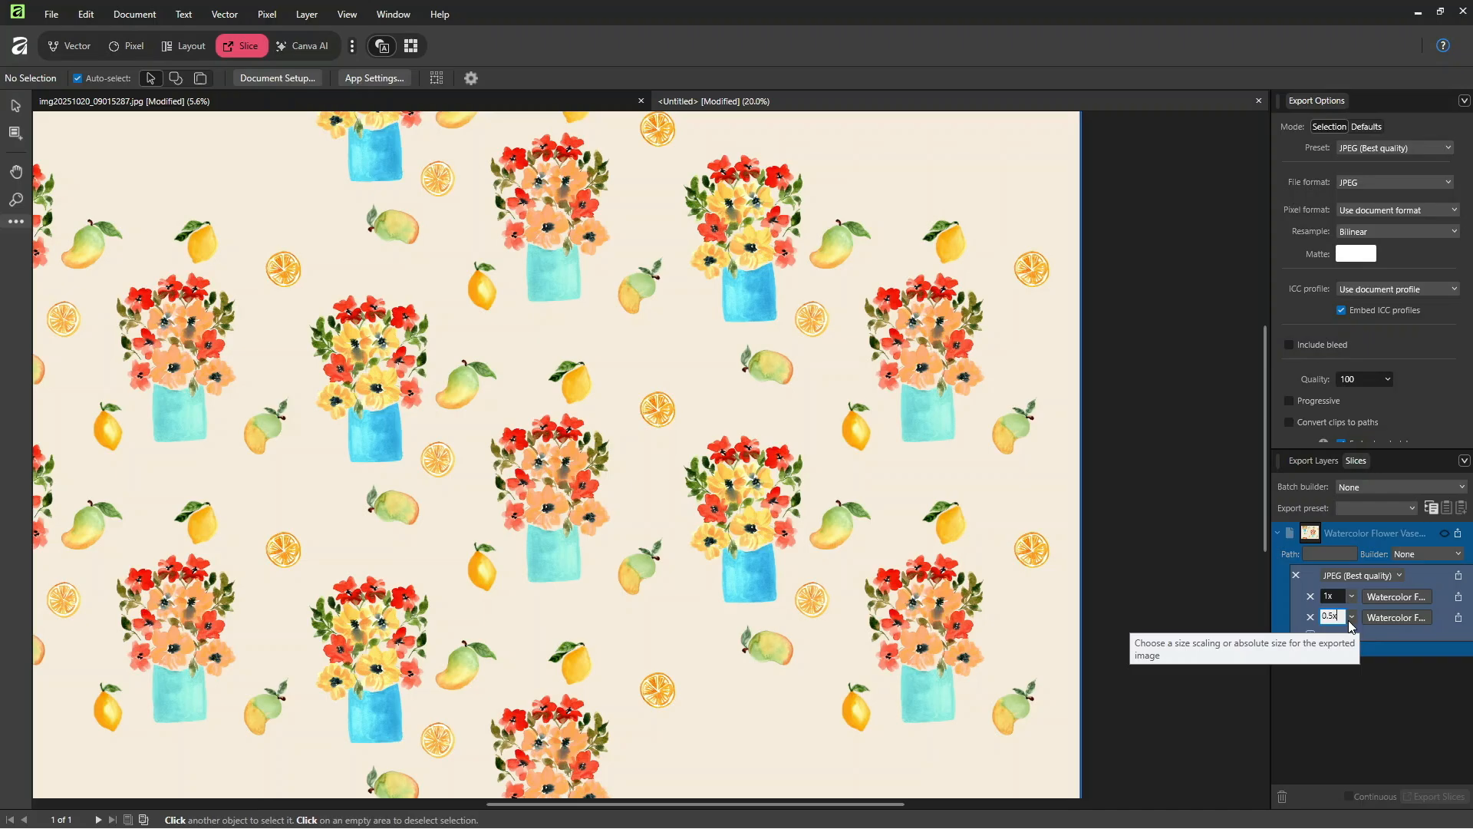
type("0.5x")
key("Return")
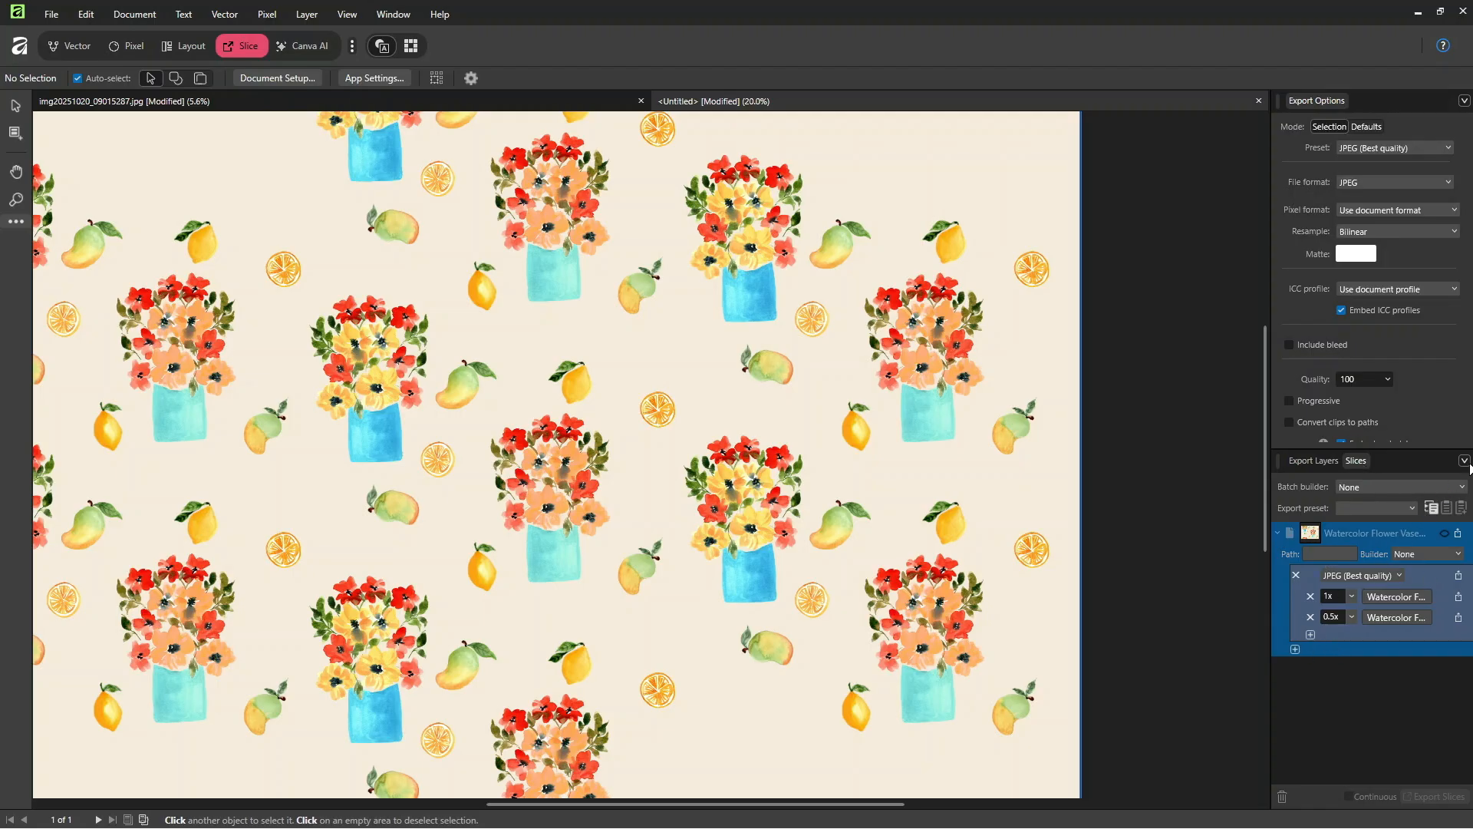
Step: Save the slice's export setup as a preset named "1x and 0.5x JPEG Best Quality"
left_click(1465, 461)
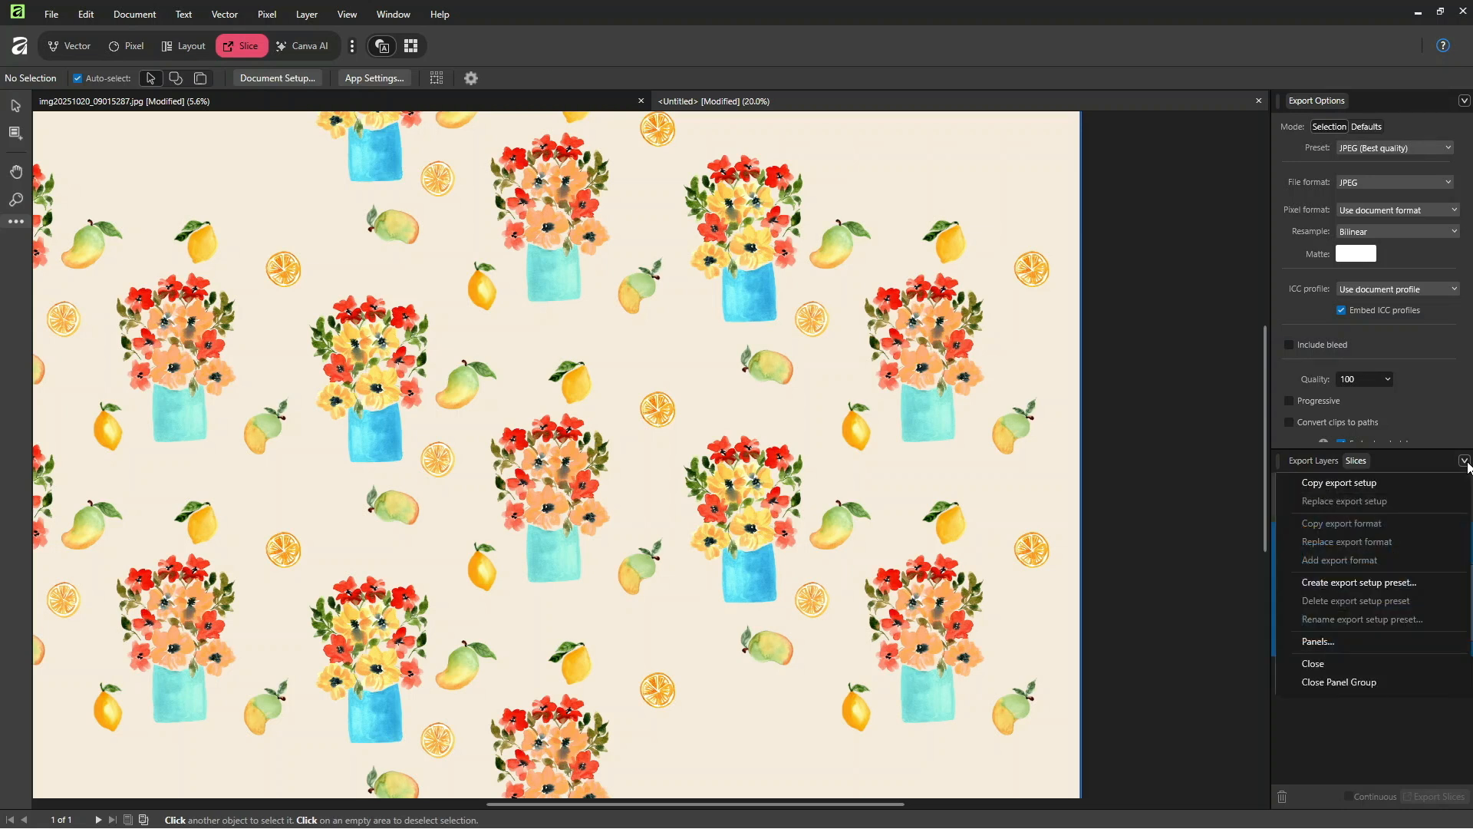
left_click(1325, 583)
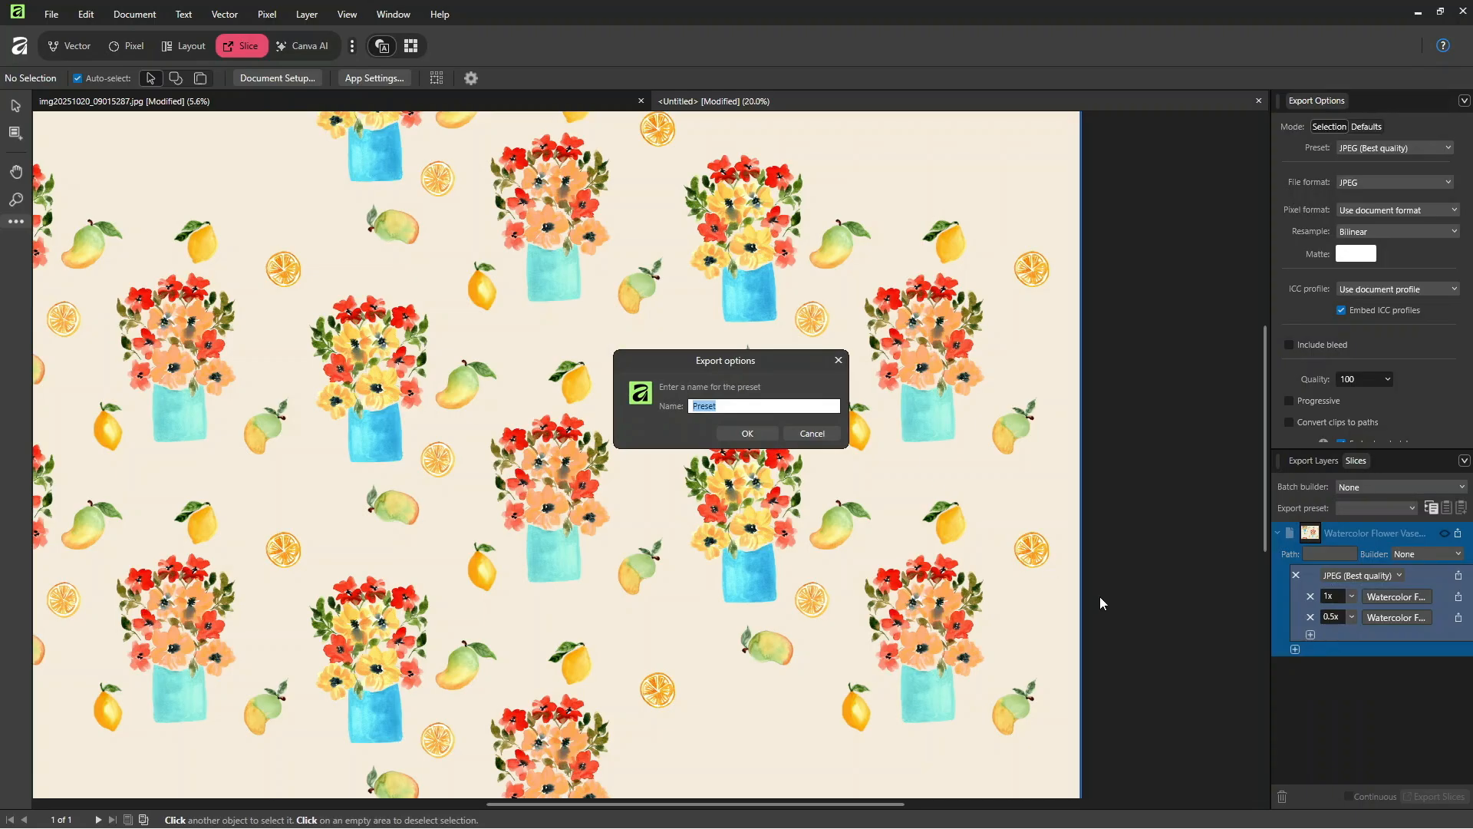
type("1x and 0.5x JGPG")
key("BackSpace")
key("BackSpace")
key("BackSpace")
type("PEG Best Quality")
left_click(733, 433)
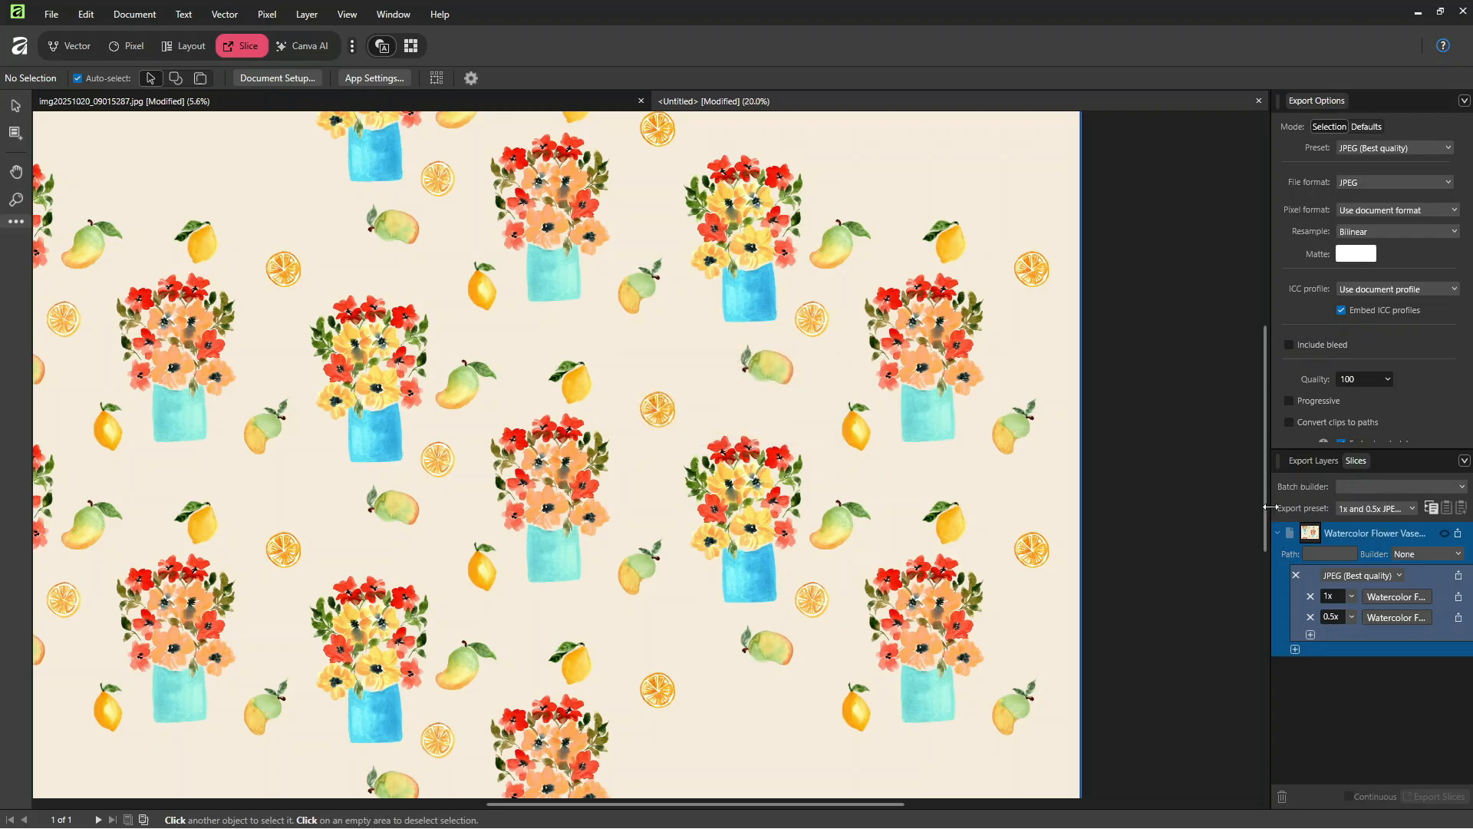
Step: Look through the available export presets and choose 1x and 0.5x JPEG Best Quality for the slice
left_click(1352, 509)
scroll(1373, 541, "up", 3)
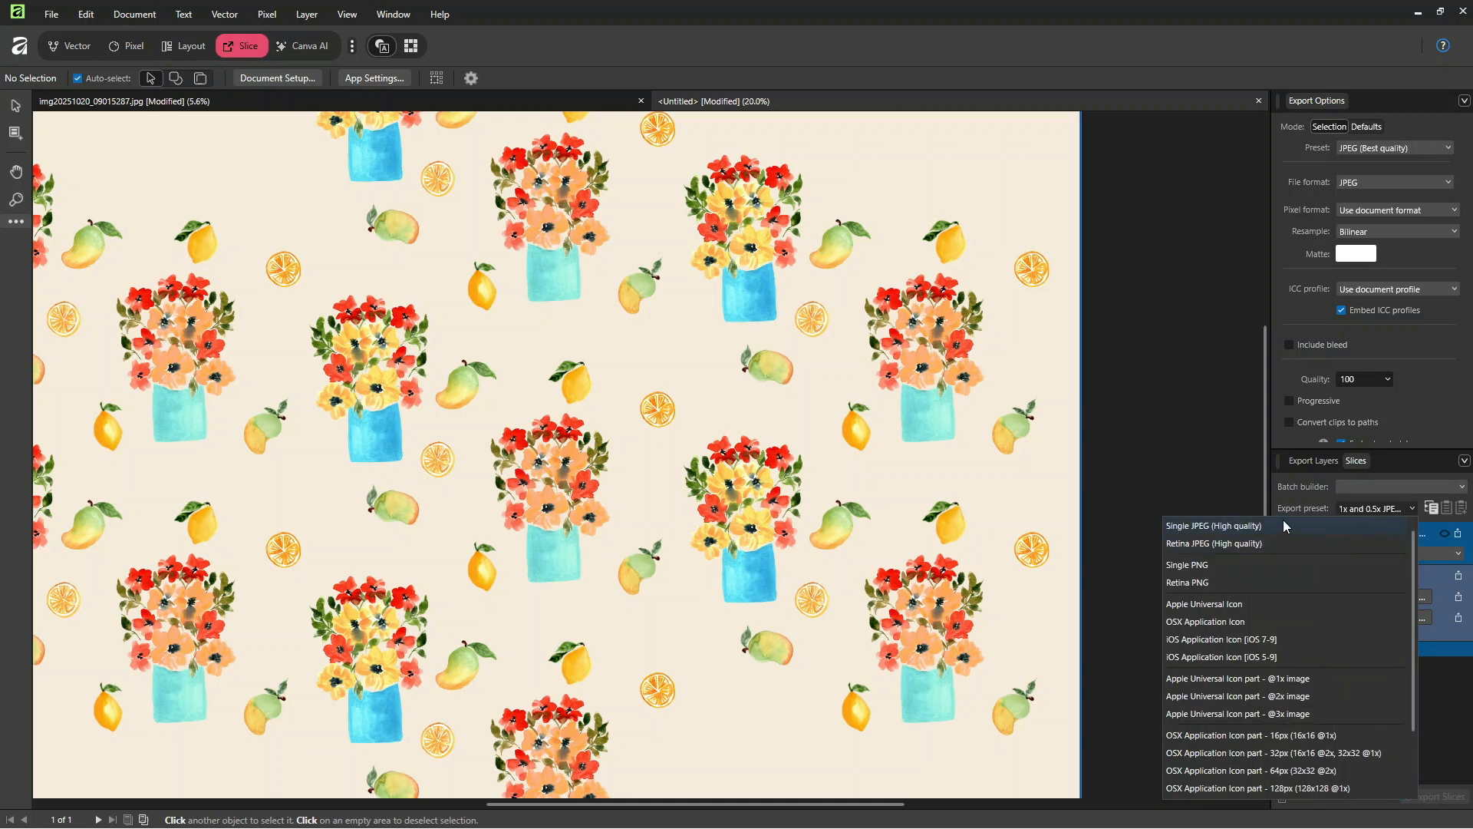
scroll(1304, 541, "down", 4)
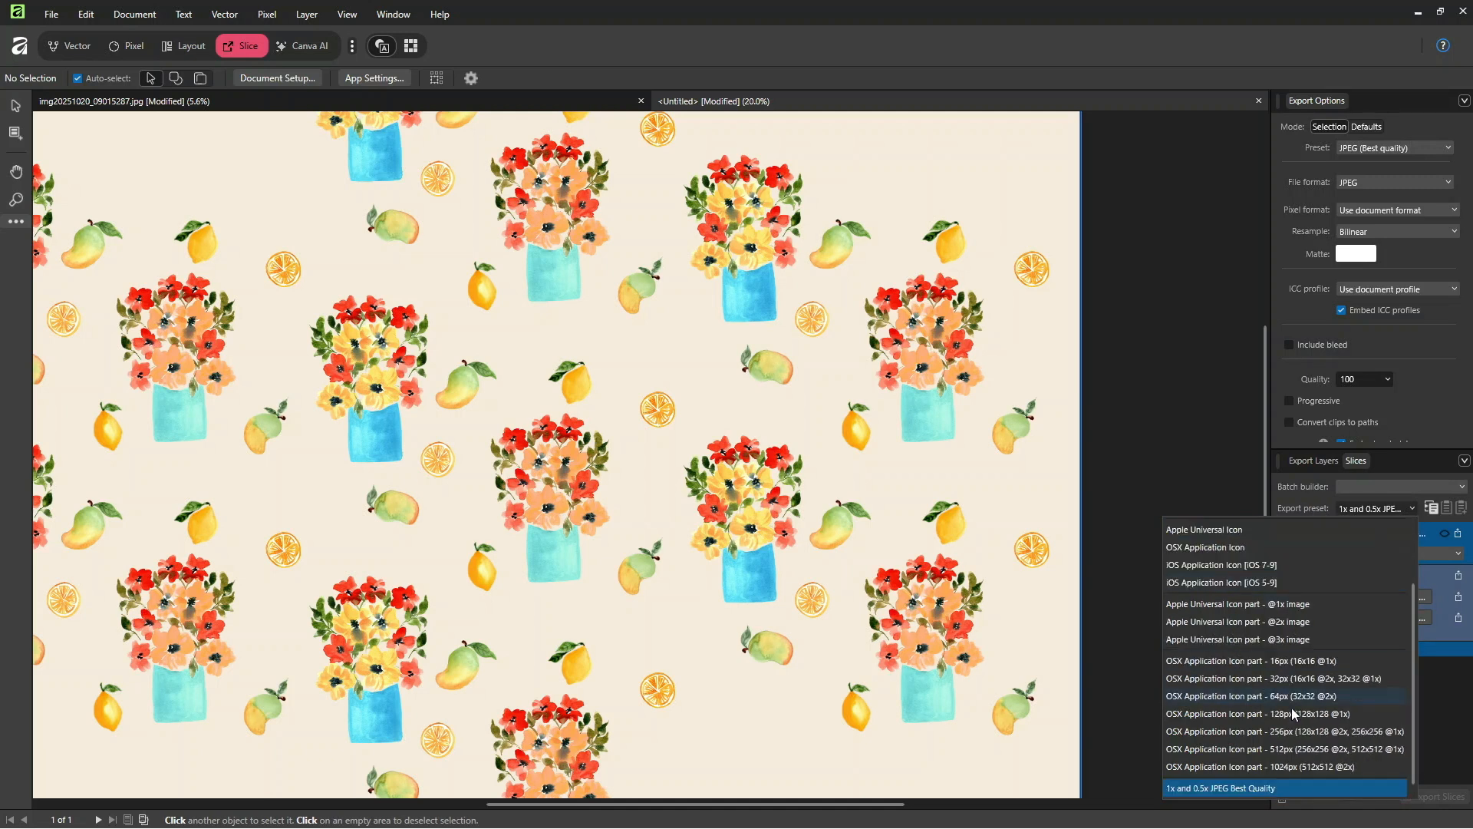
left_click(1237, 791)
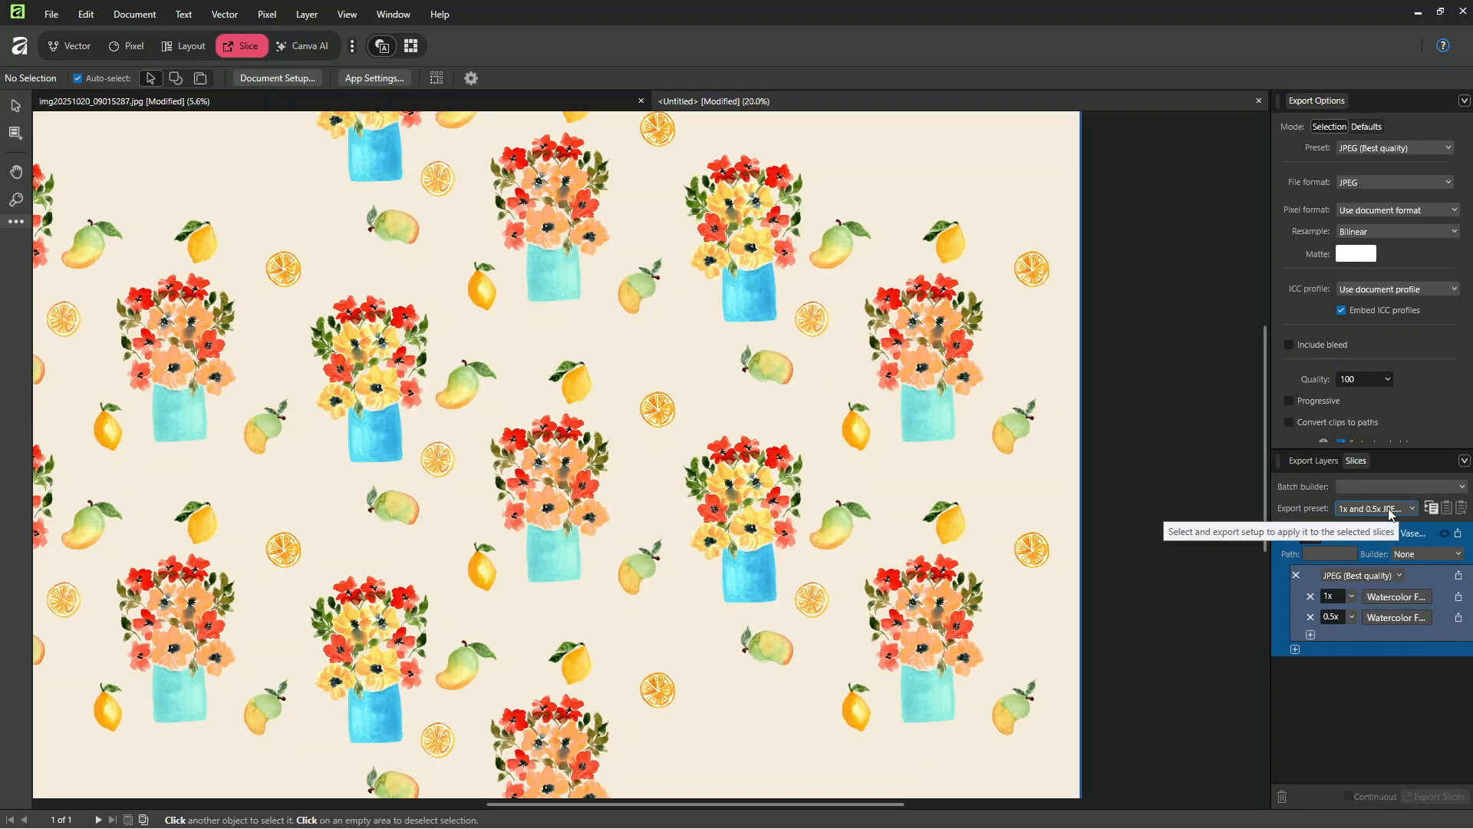
Step: Export all formats of the Watercolor Flower Vase Mangos and Lemons slice to the October 2025 Scans folder
double_click(1370, 535)
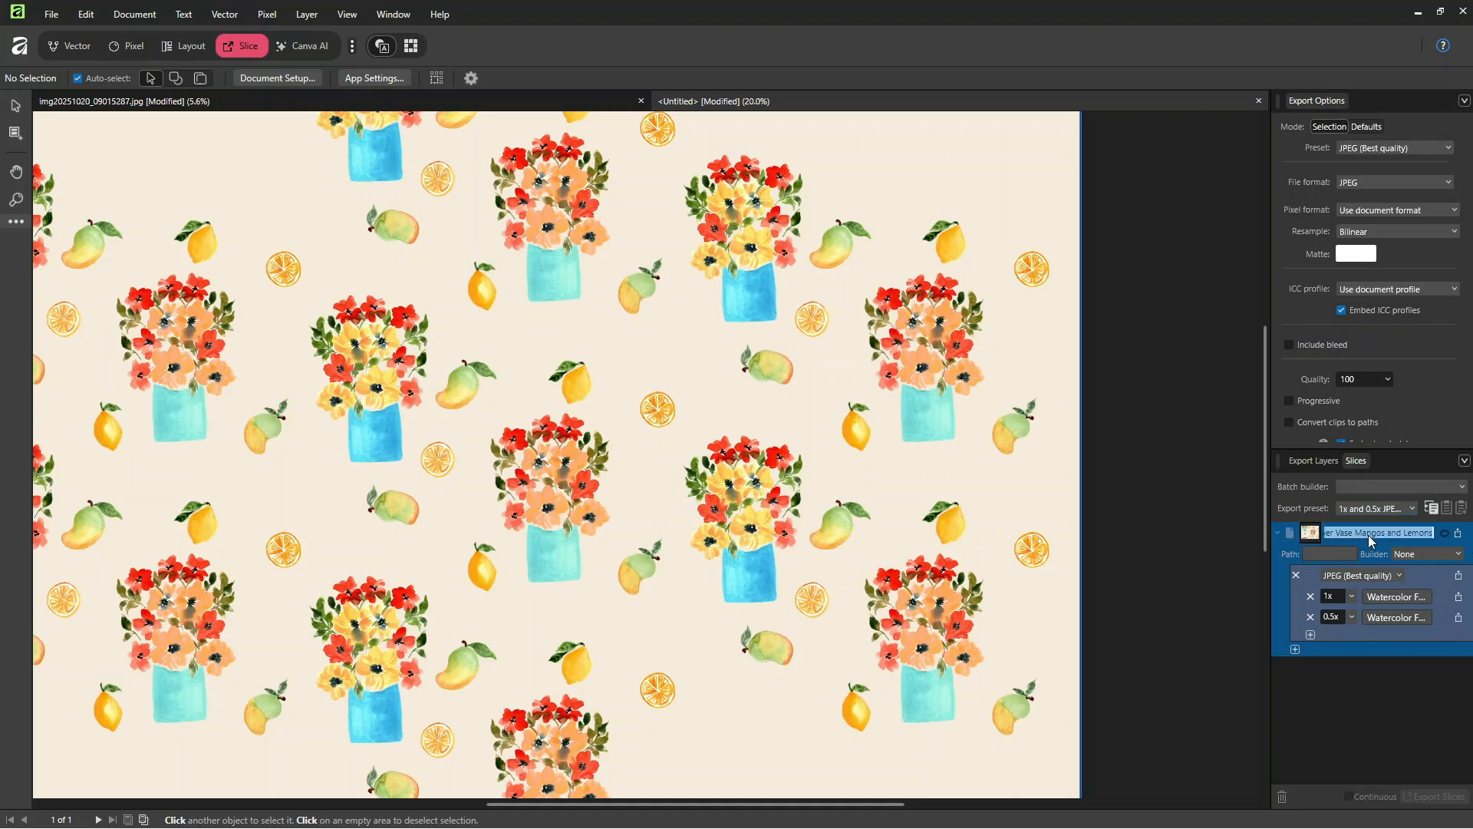
left_click(1279, 534)
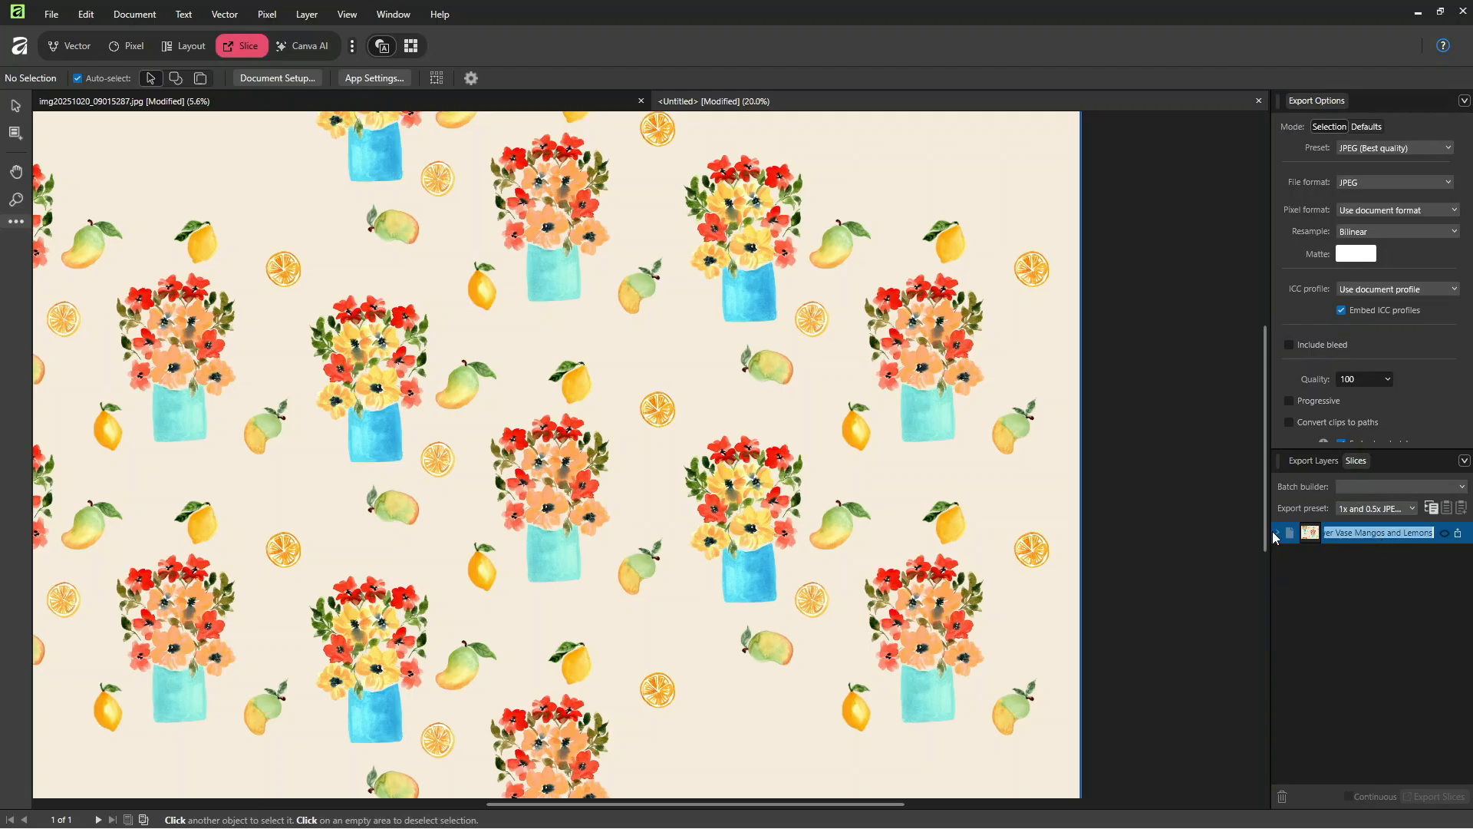
left_click(1279, 533)
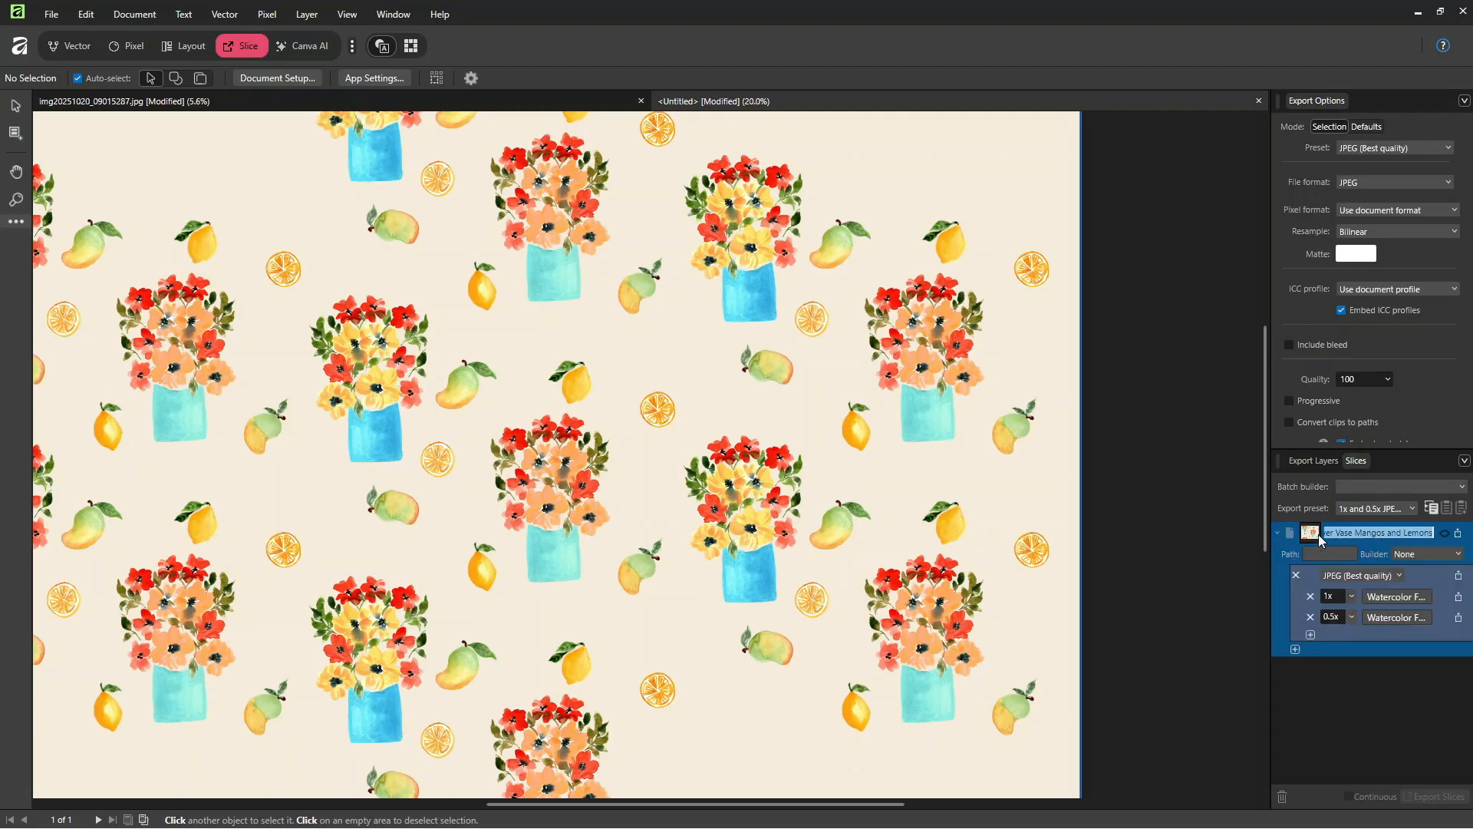
left_click(1458, 535)
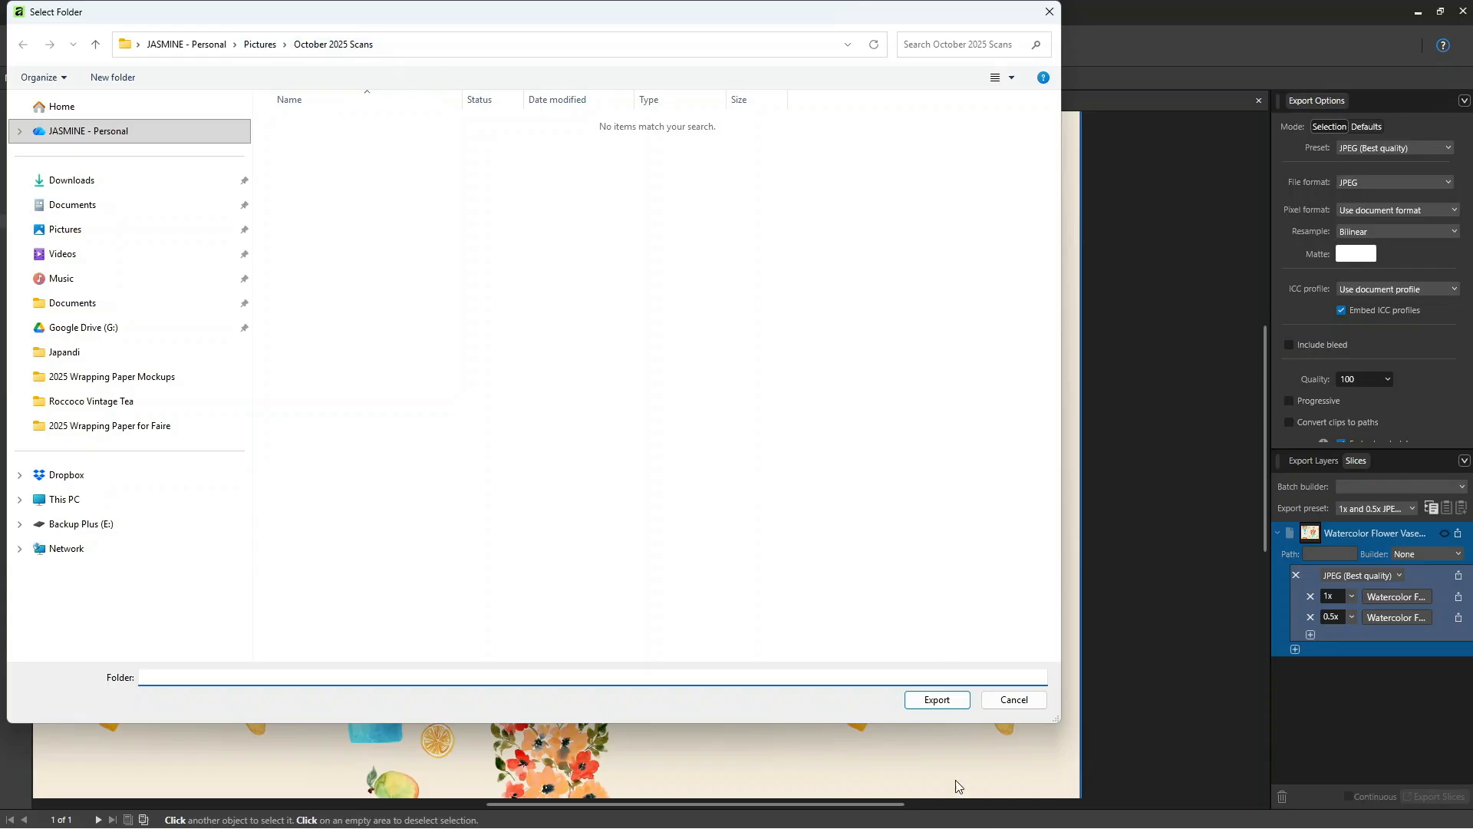
left_click(940, 700)
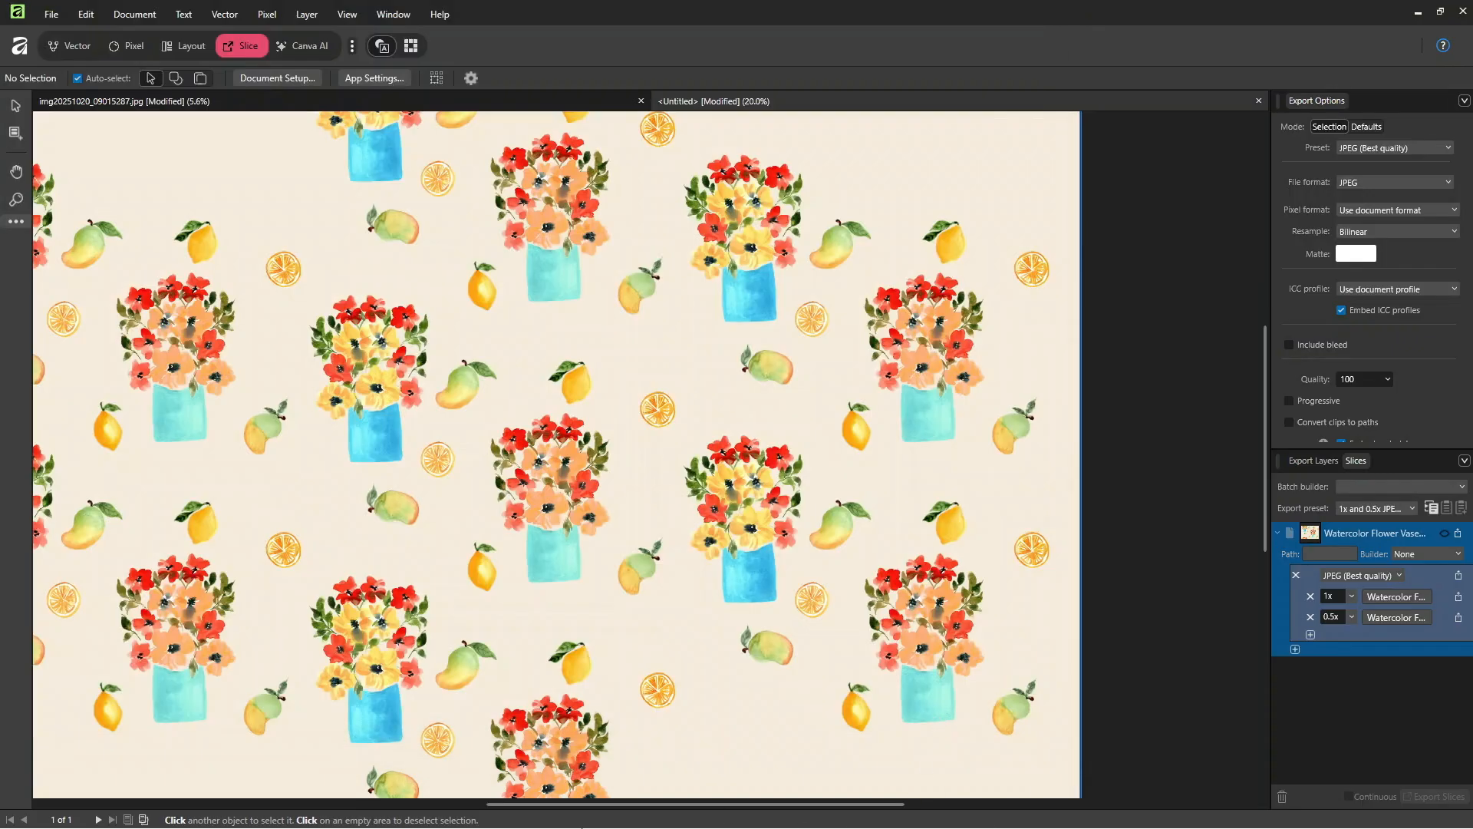
Step: Switch to File Explorer, check the details of both exported JPEGs in the October 2025 Scans folder, and return to Affinity
left_click(581, 815)
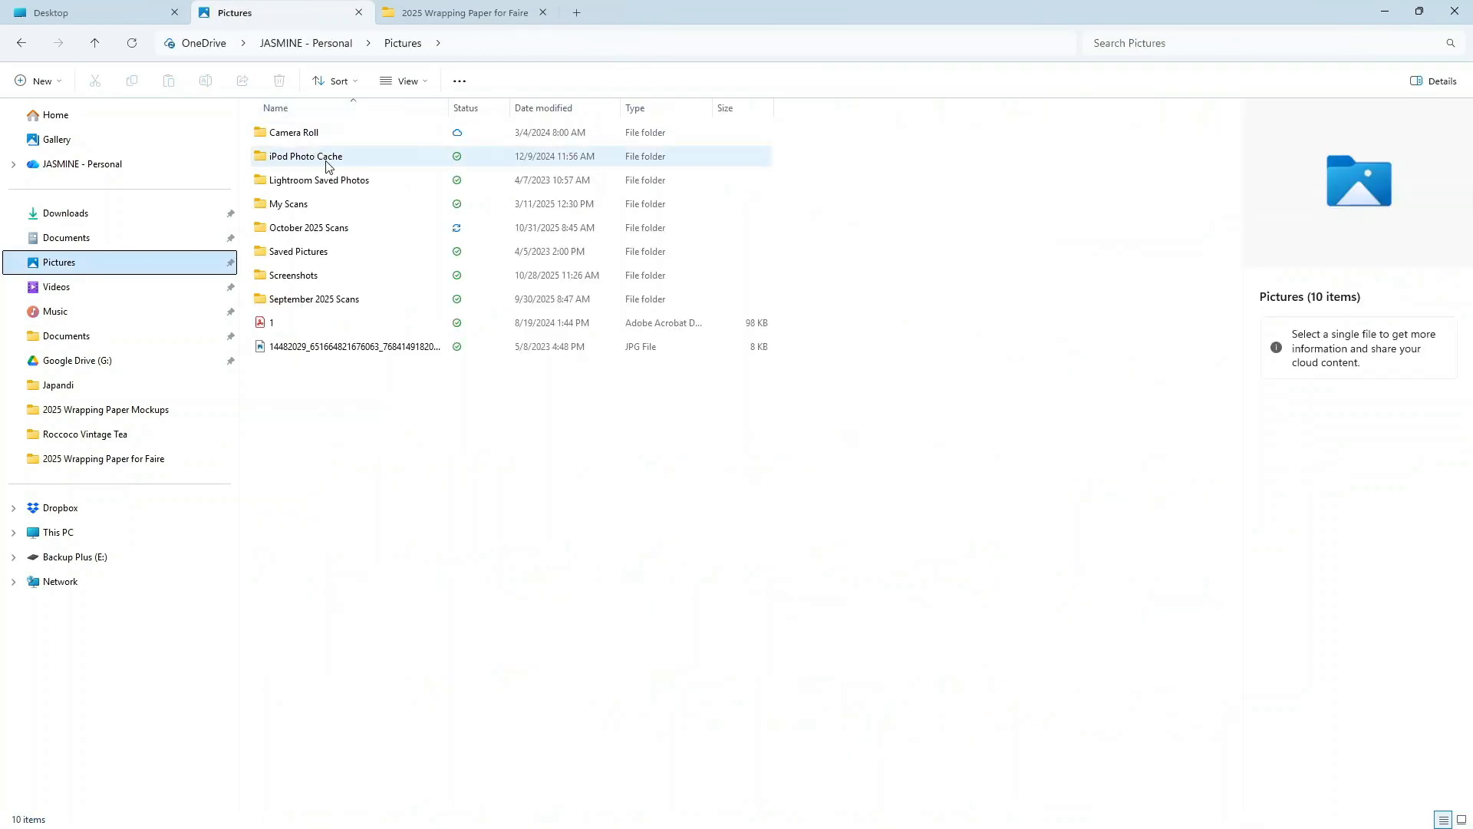
left_click(324, 230)
double_click(324, 231)
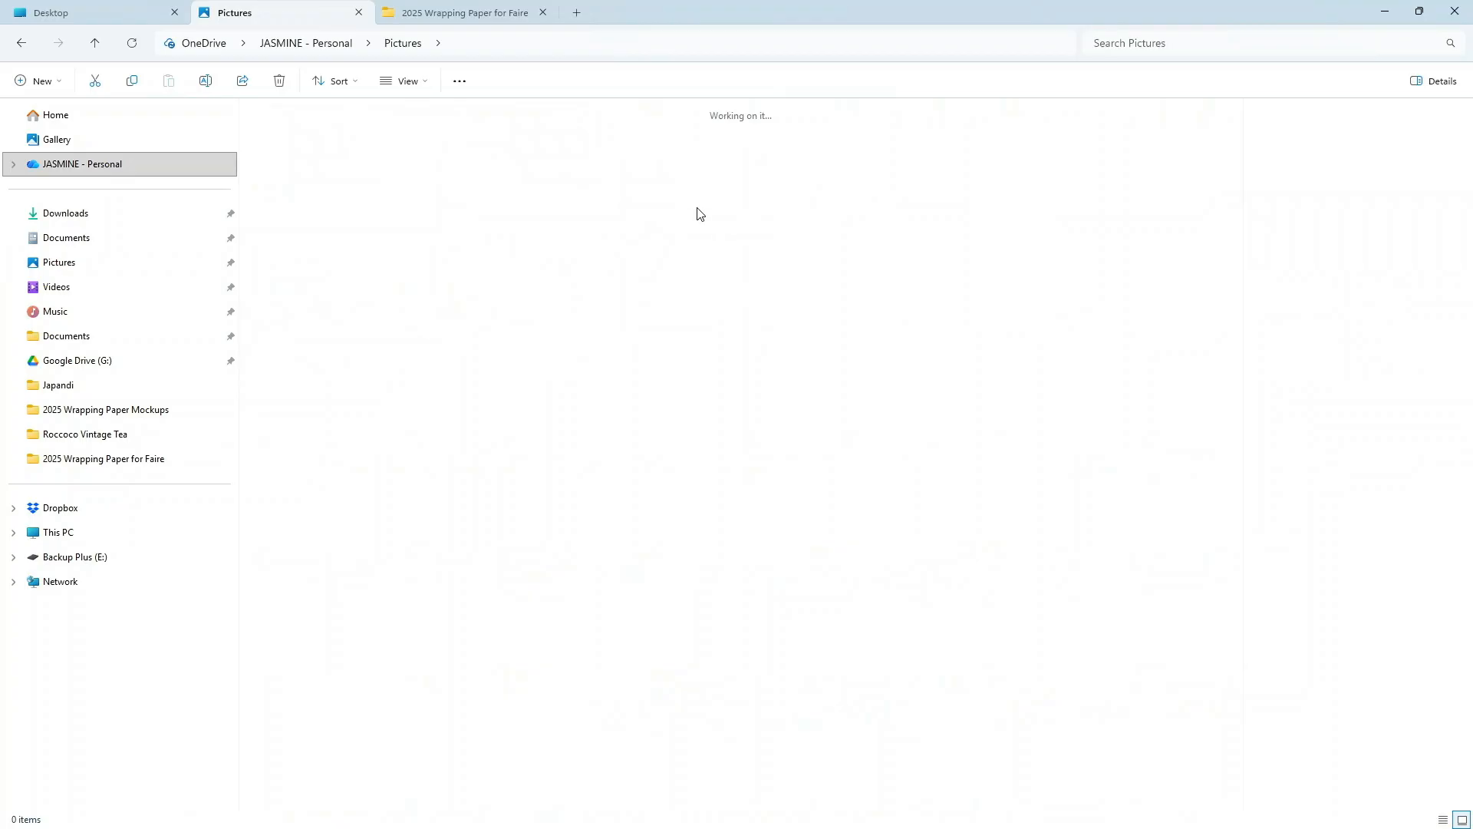
left_click(384, 321)
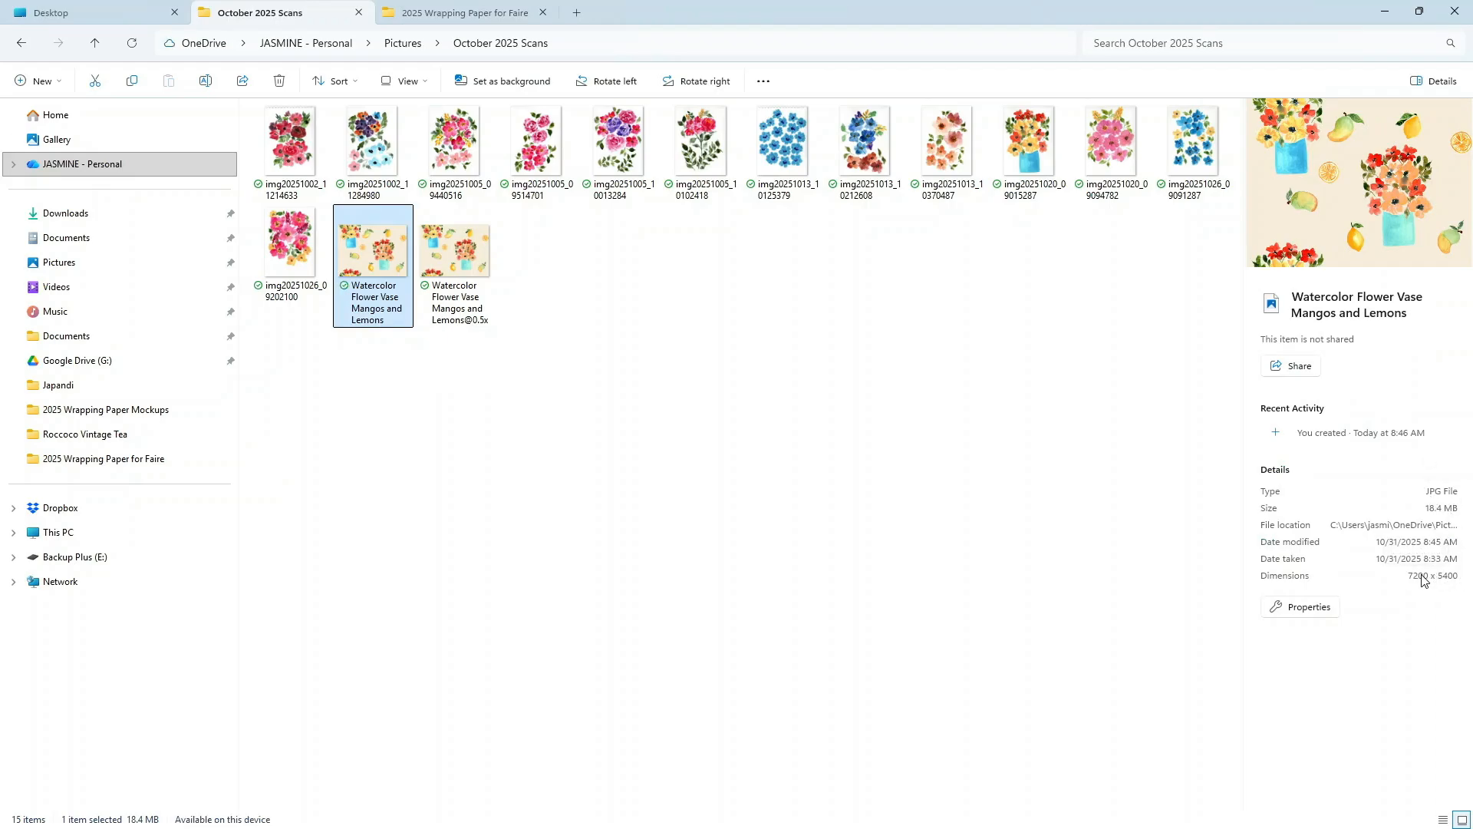
left_click(477, 300)
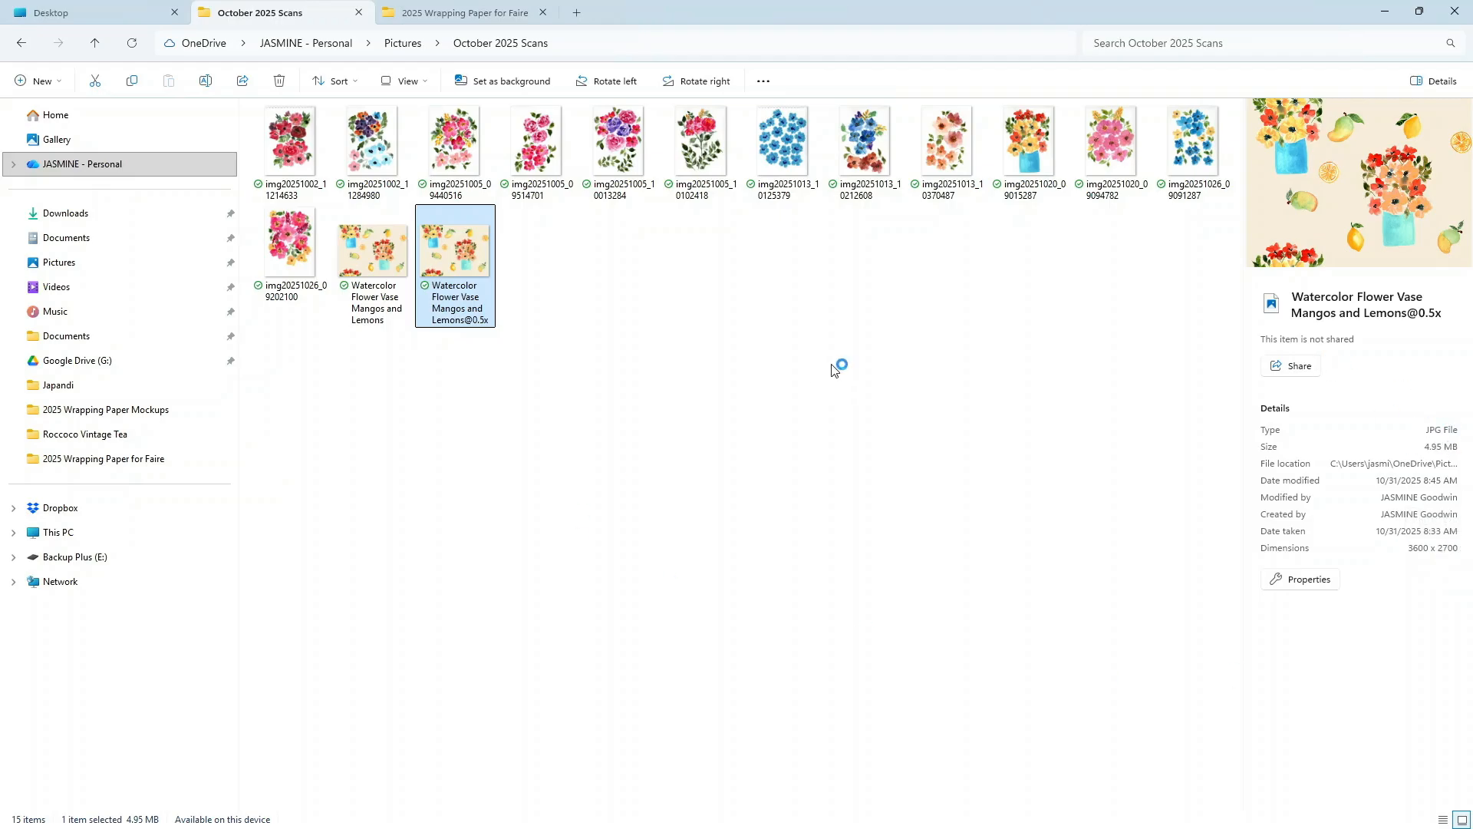
left_click(1386, 12)
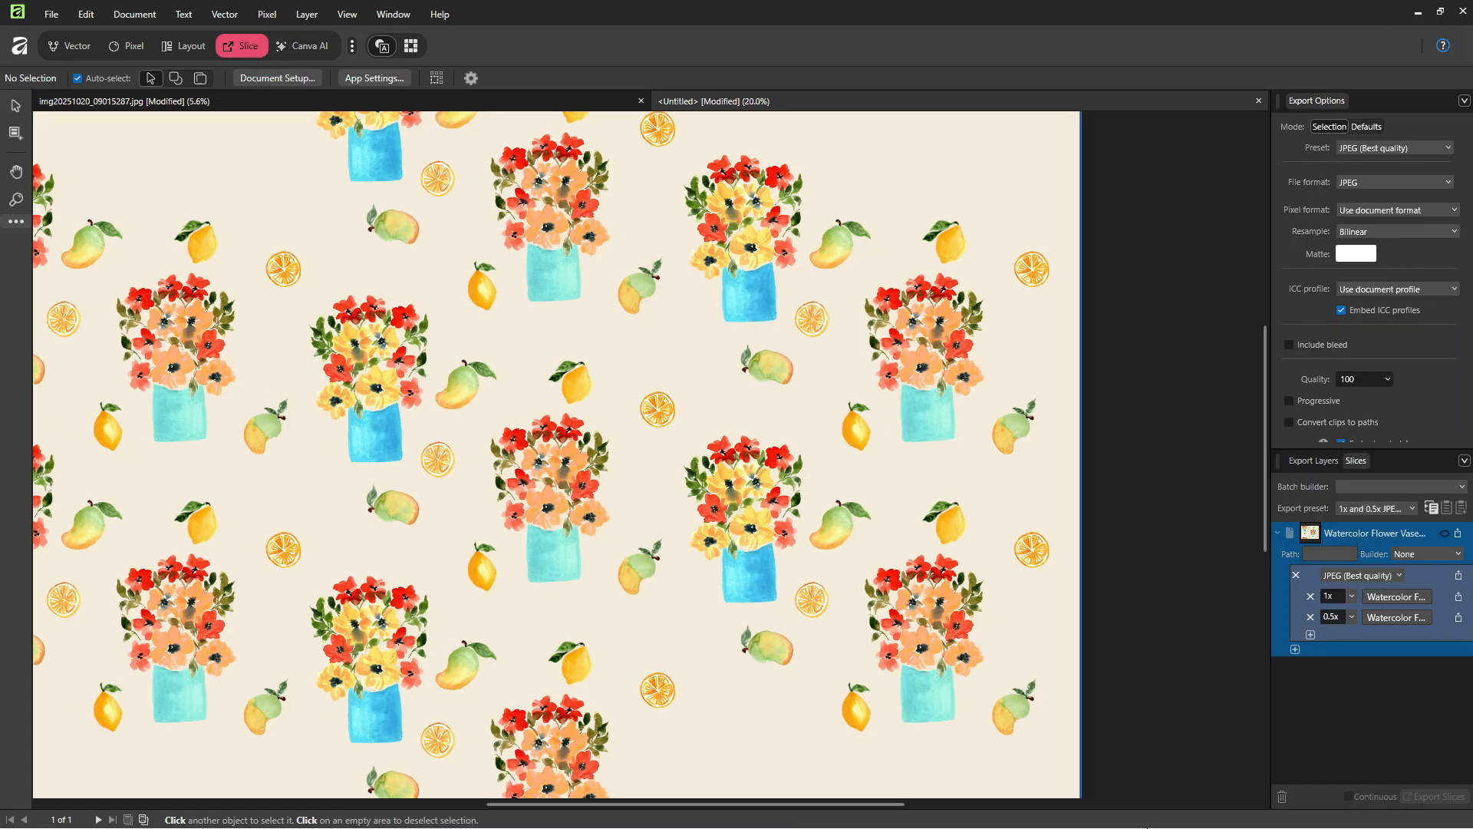
Step: Bring the whole pattern document into view and switch to the Vector studio
key("ctrl+minus")
key("ctrl+minus")
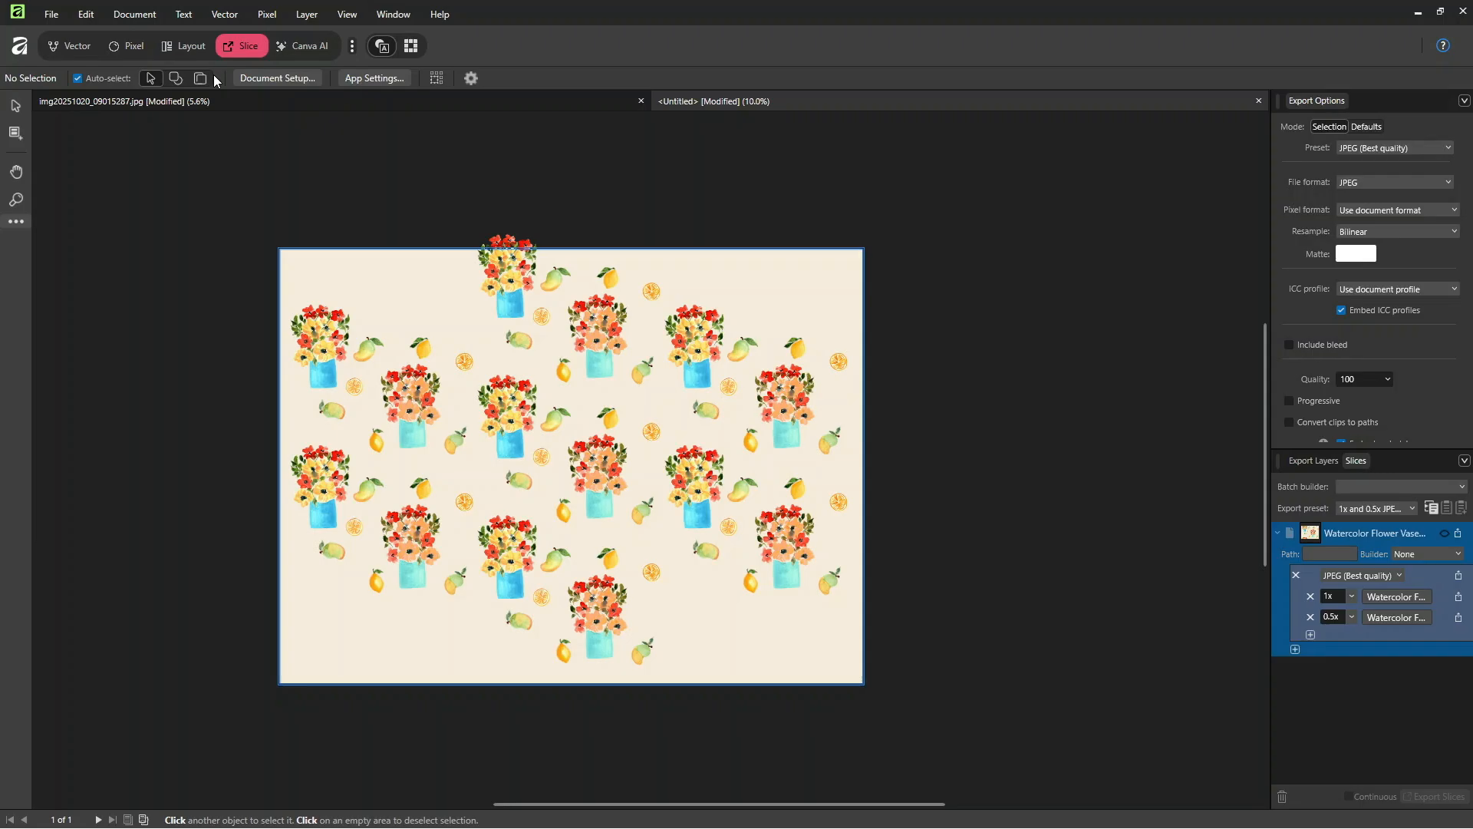
left_click(77, 46)
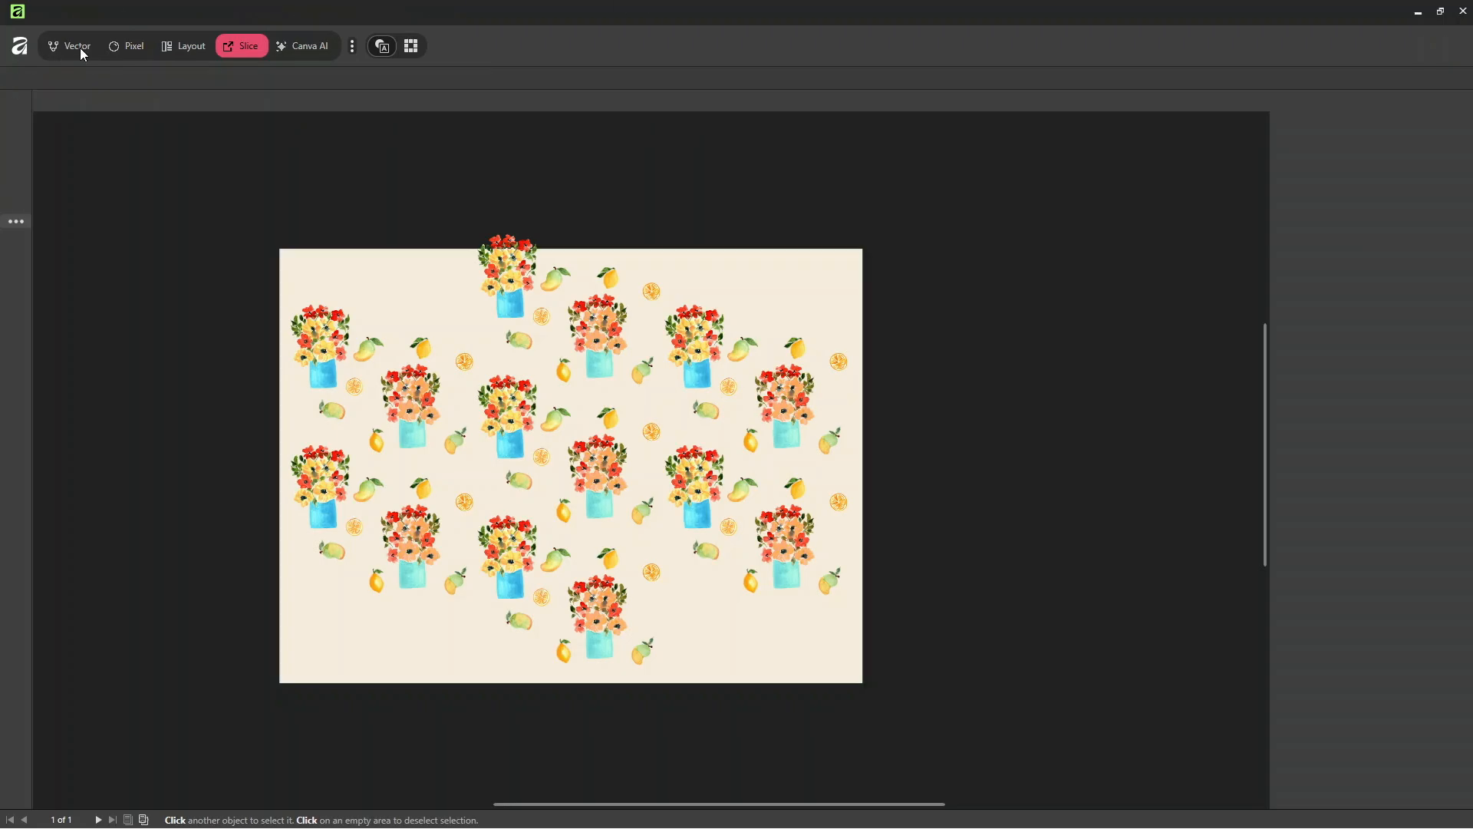